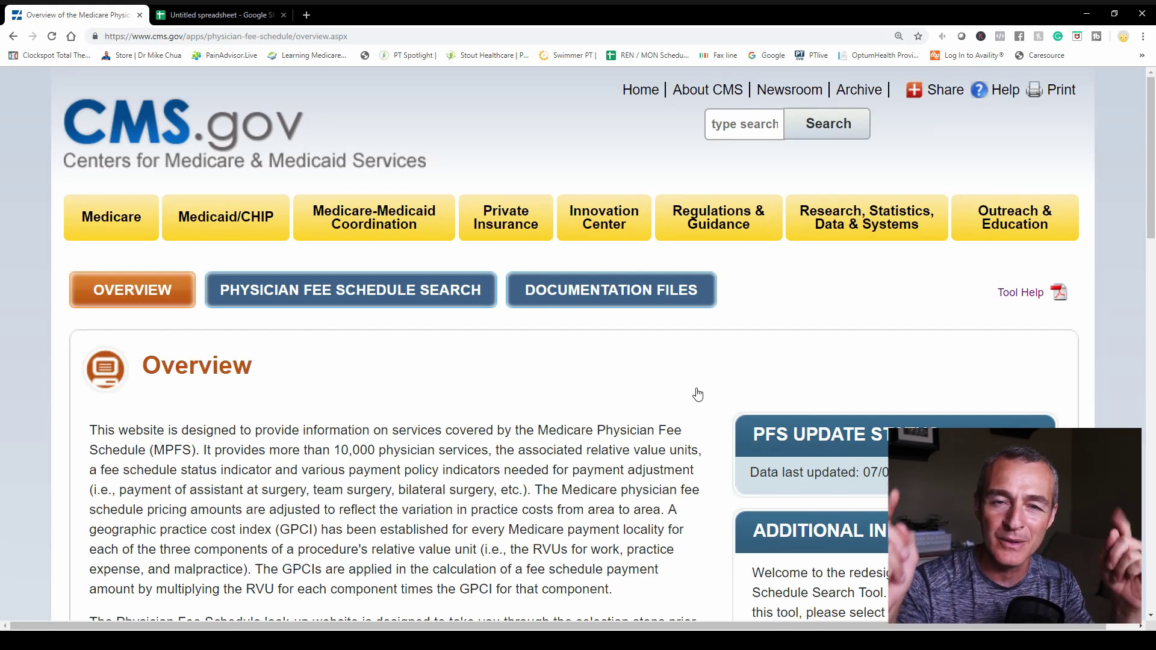
Step: Start the Physician Fee Schedule search and accept the license agreement
scroll(626, 464, down, 6)
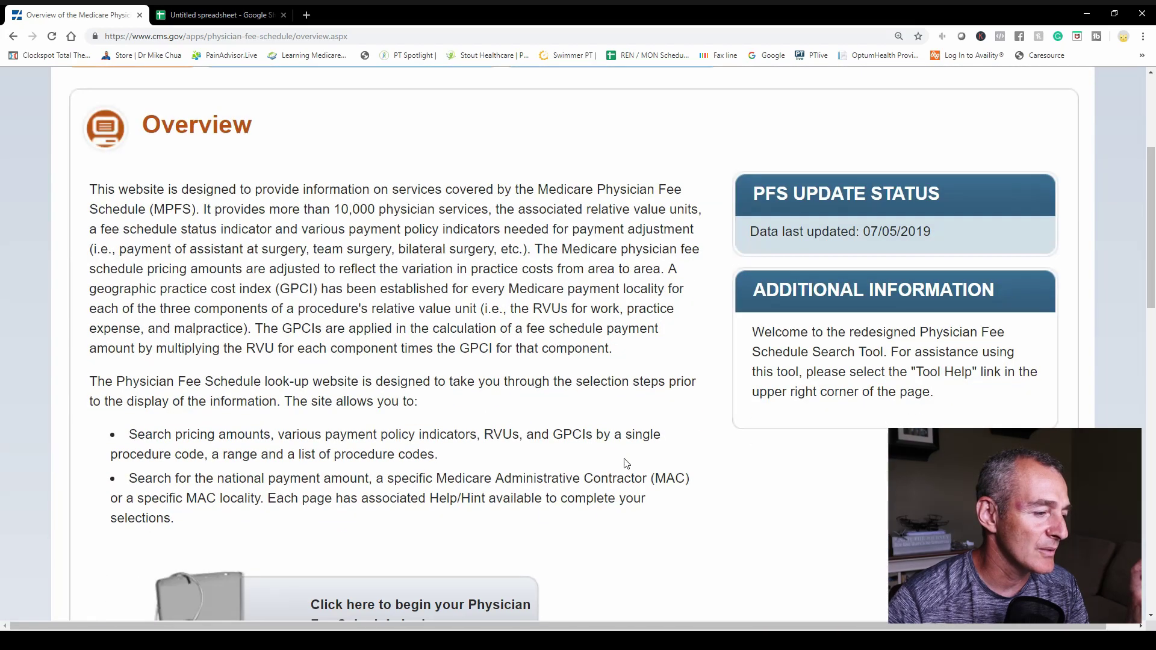
click(360, 475)
scroll(722, 443, down, 15)
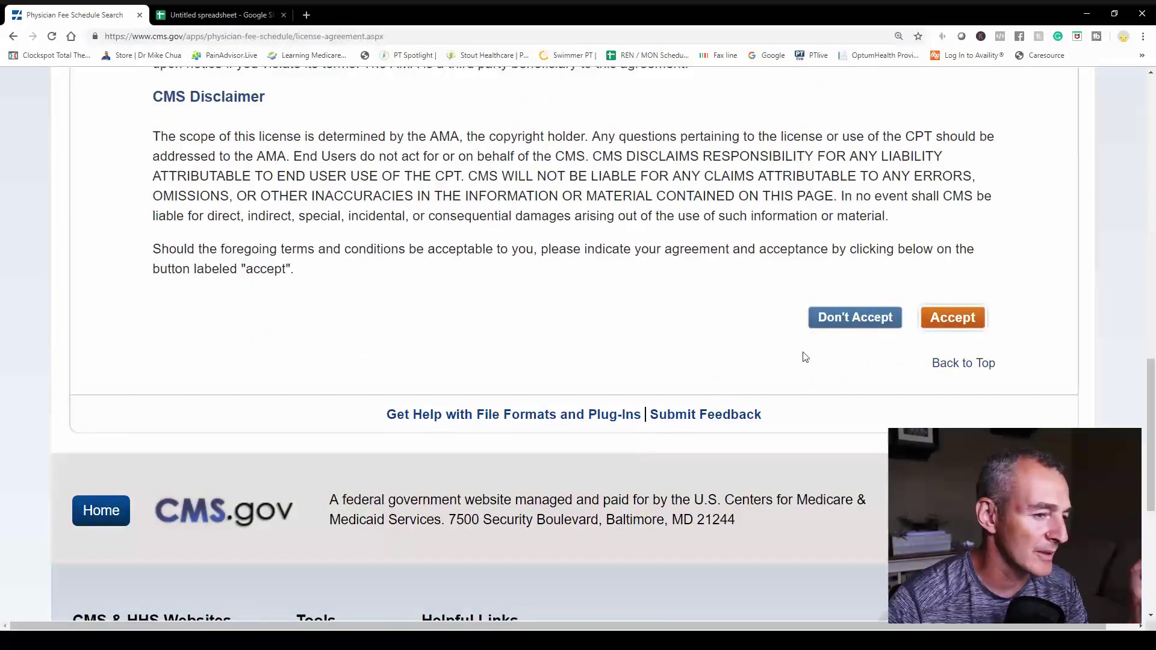
click(951, 318)
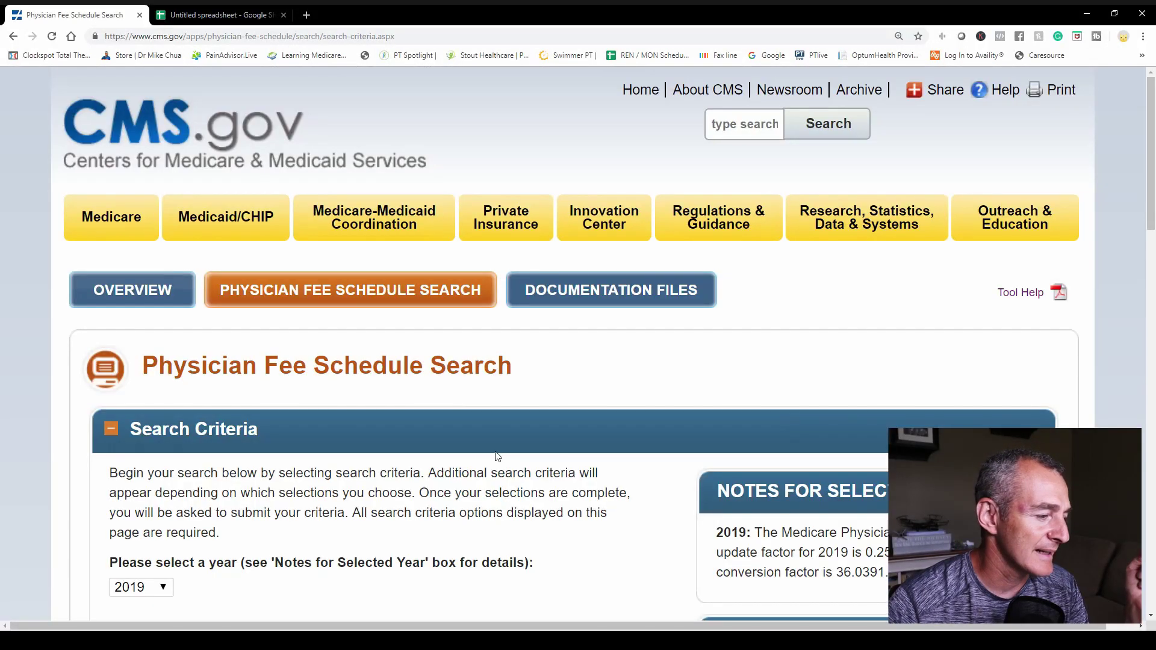
Step: Set the search criteria to a list of HCPCS codes and a specific locality
scroll(200, 456, down, 3)
scroll(176, 449, down, 5)
click(147, 346)
click(142, 474)
scroll(367, 496, down, 4)
Step: Enter 97162, 97110, 97140, 97112 and 97530 as HCPCS codes 1 to 5
click(265, 368)
text(97162)
click(248, 394)
text(97110)
click(248, 408)
text(97140)
click(249, 428)
text(97112)
click(251, 453)
text(97530)
Step: Choose All Modifiers and MAC locality 1520200 OHIO, submit the search and bring up the price table
click(248, 516)
click(235, 617)
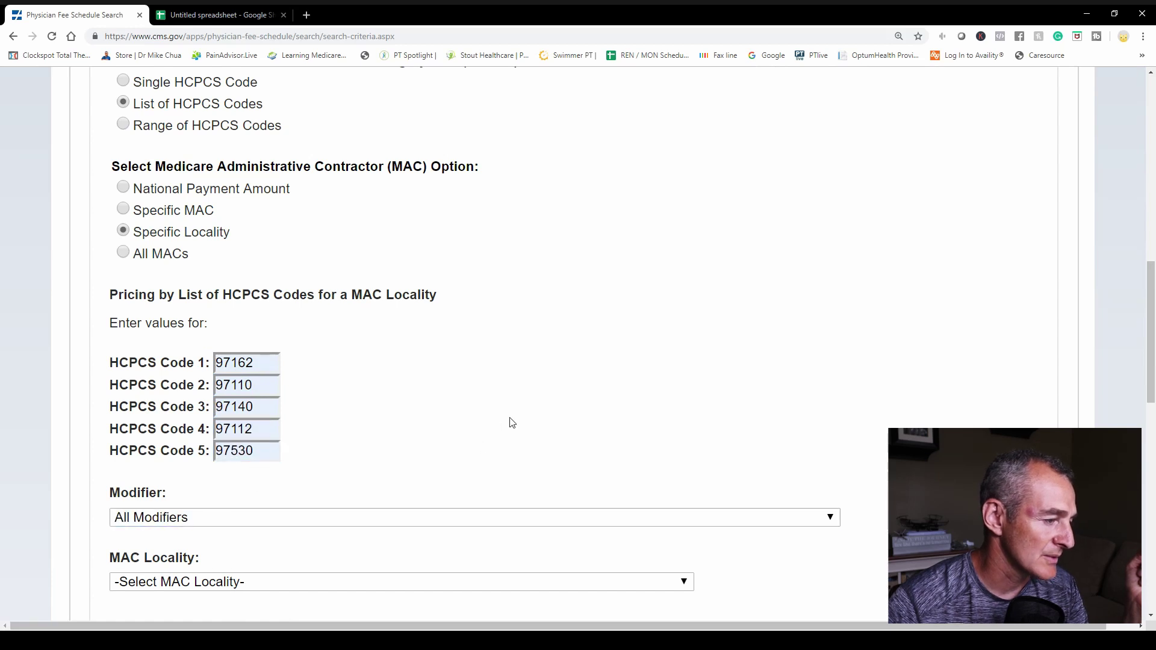
scroll(508, 421, down, 3)
click(395, 400)
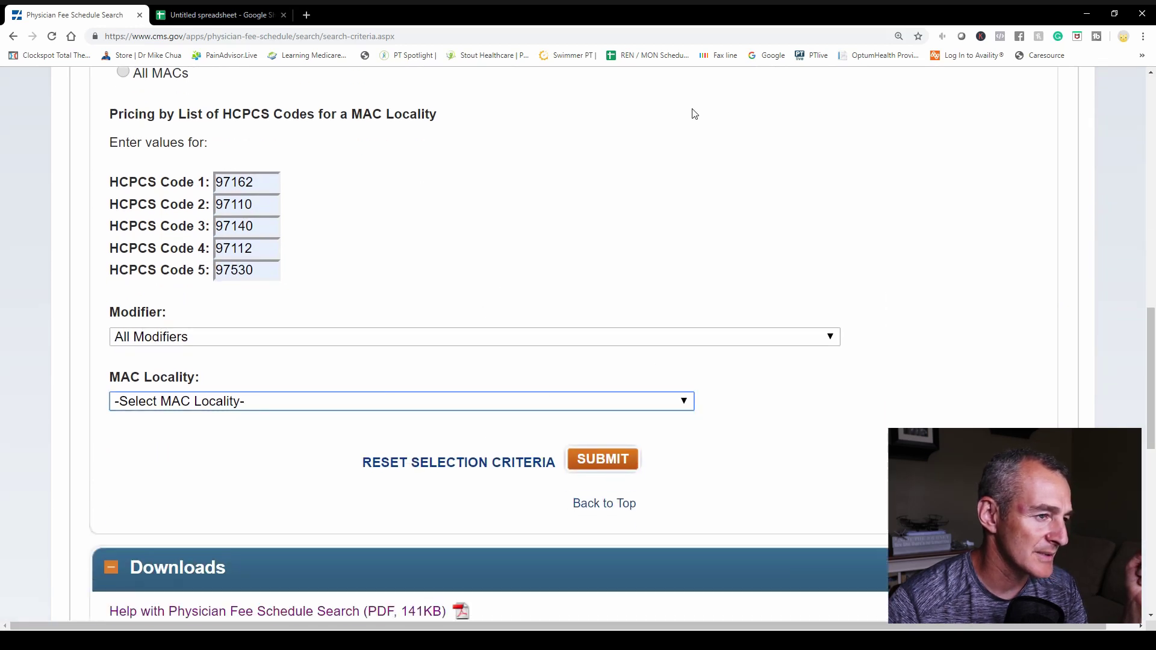
text(1520200 OHIO)
click(600, 462)
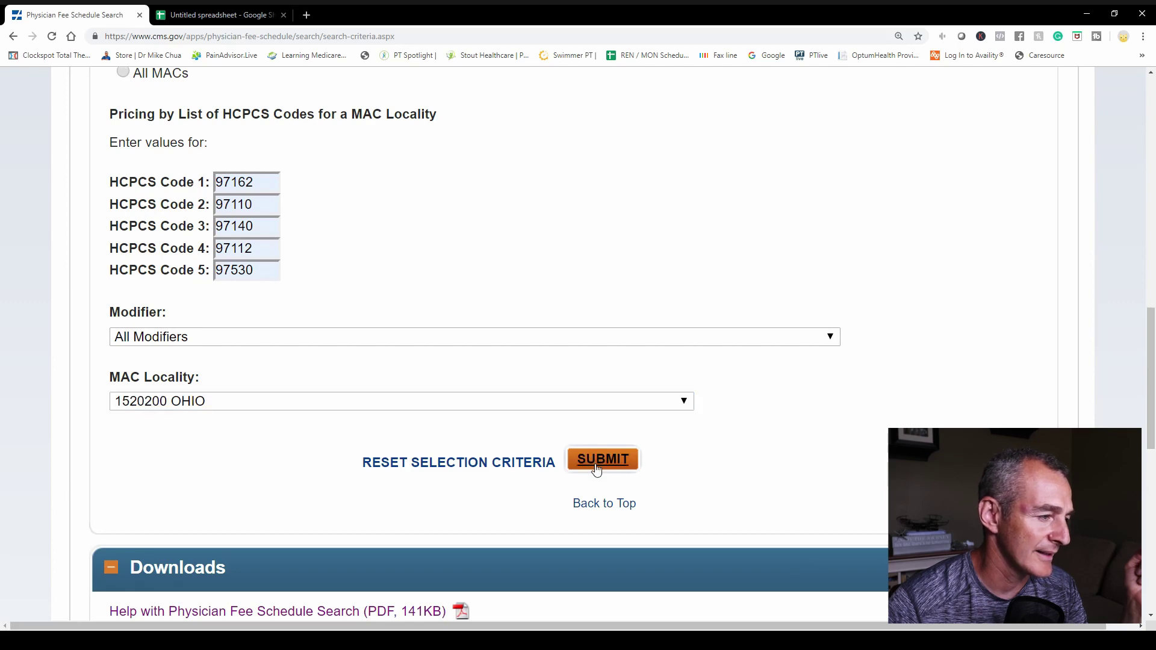
scroll(865, 461, down, 15)
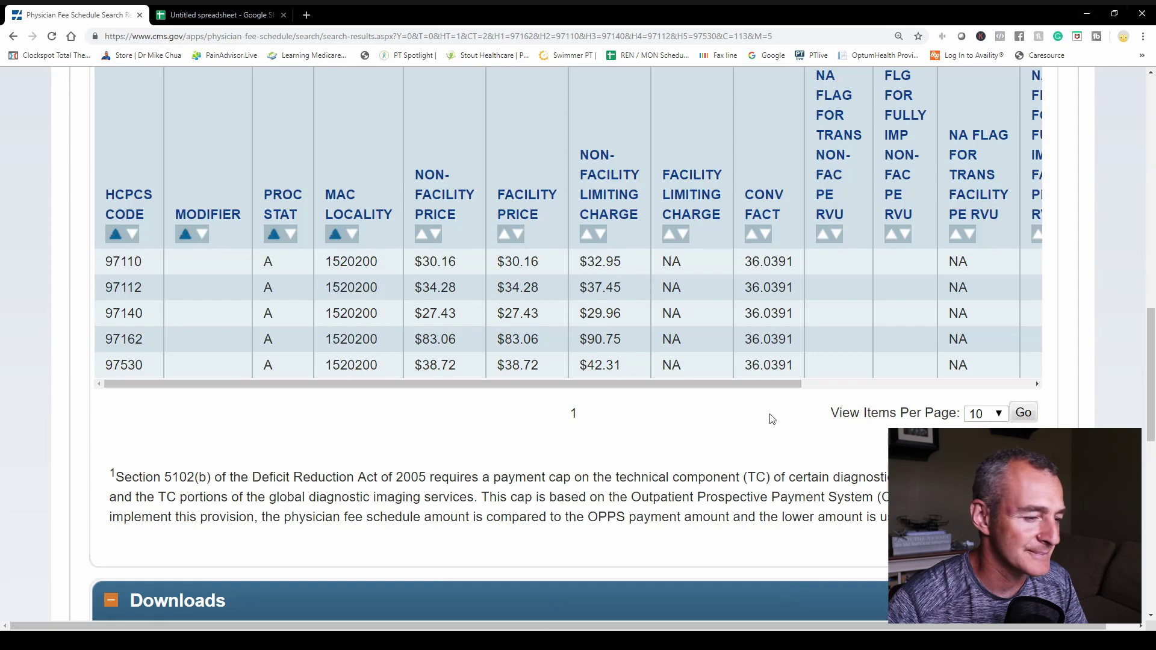
Step: Switch to the Google Sheets spreadsheet and enter code 97110 in A1 and its price 30.16 in B1
click(210, 14)
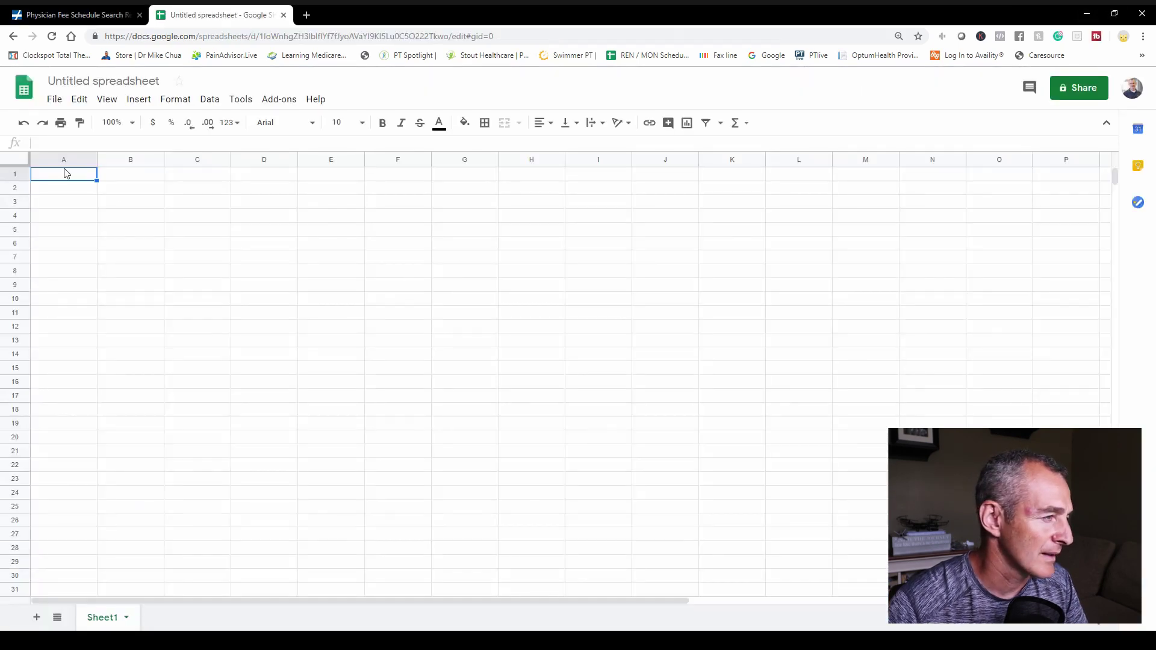
text(971)
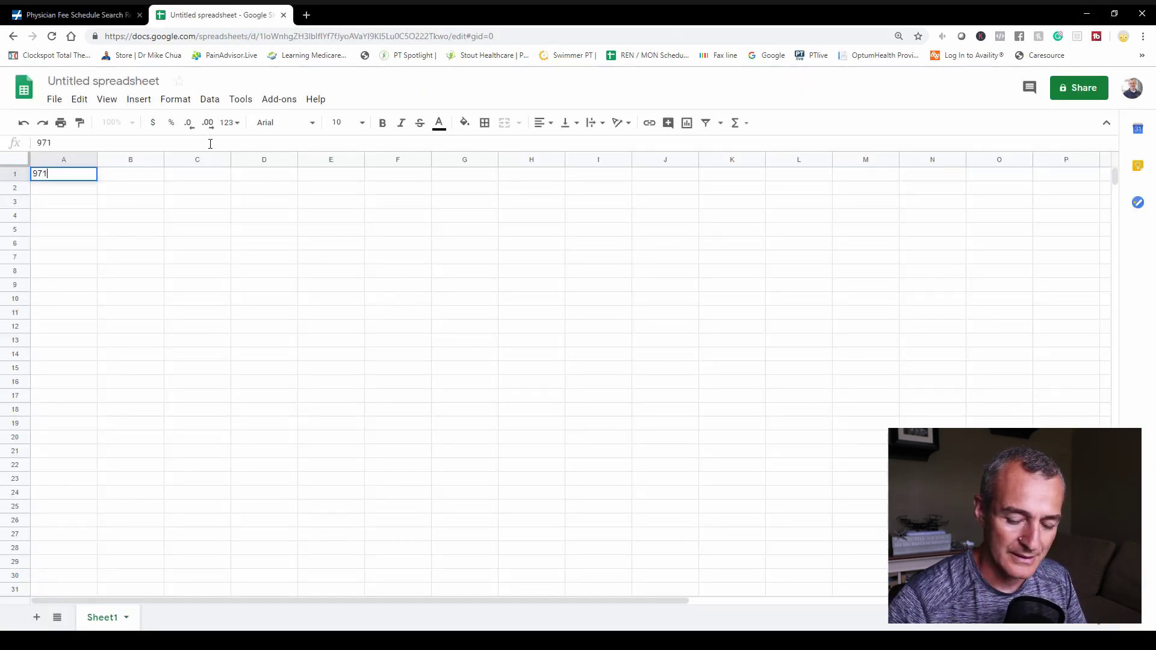
key(Tab)
text(30.16)
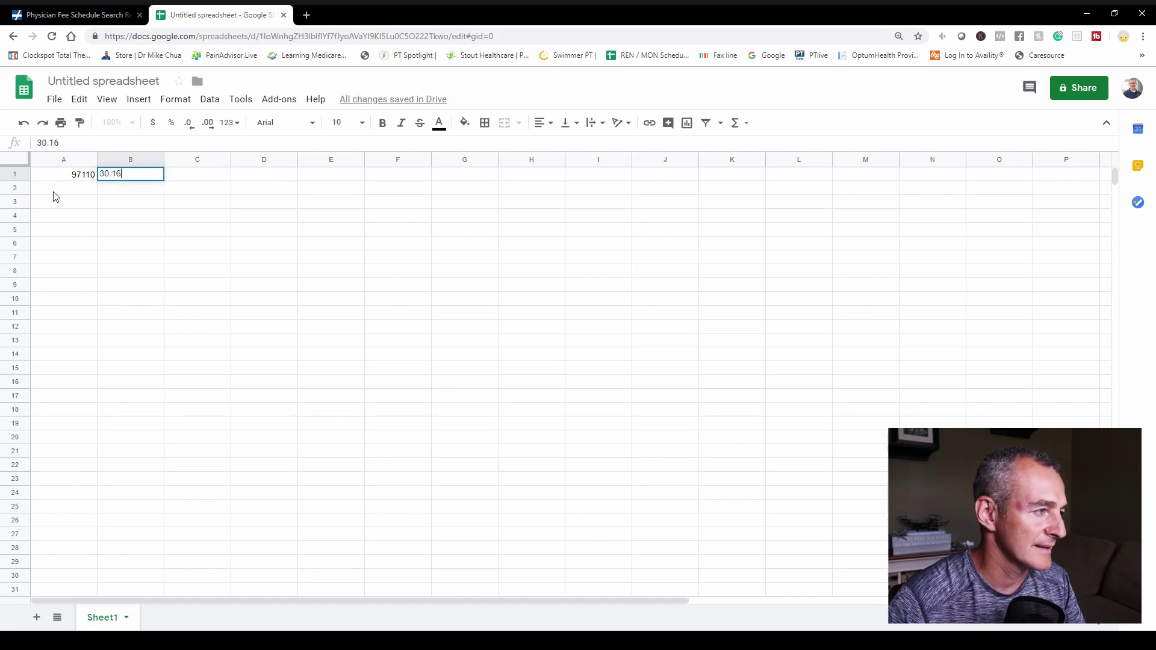
key(Return)
Step: Look up the non-facility price of code 97112 in the fee schedule results and enter 34.28 in B2
click(104, 17)
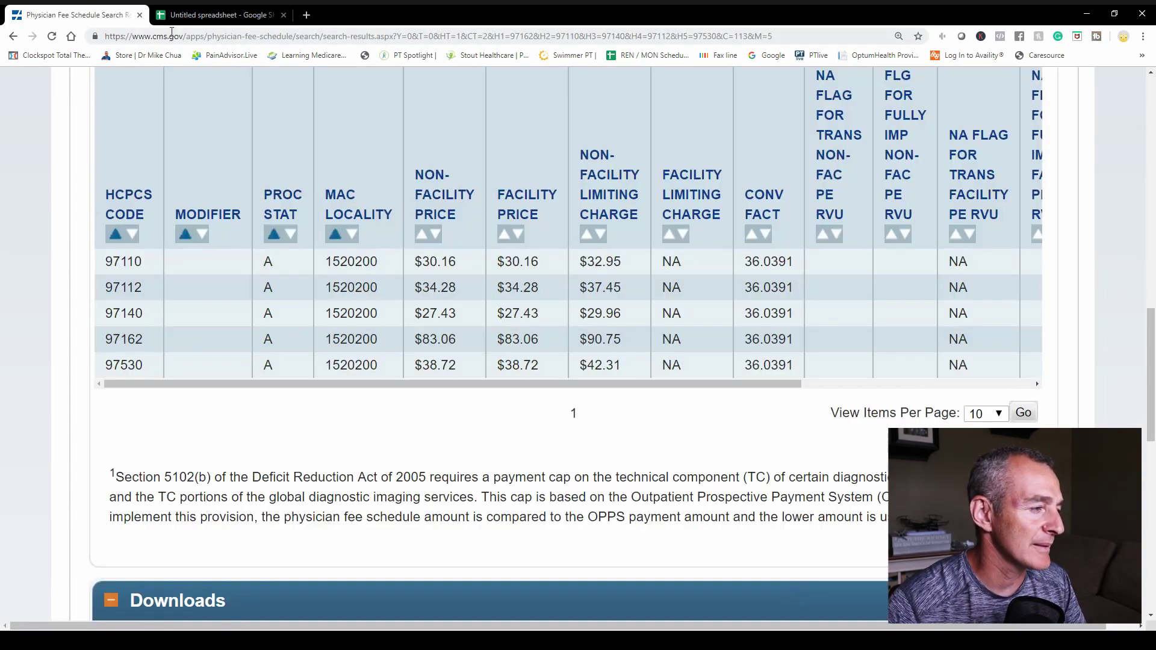
click(250, 13)
click(142, 189)
text(34.28)
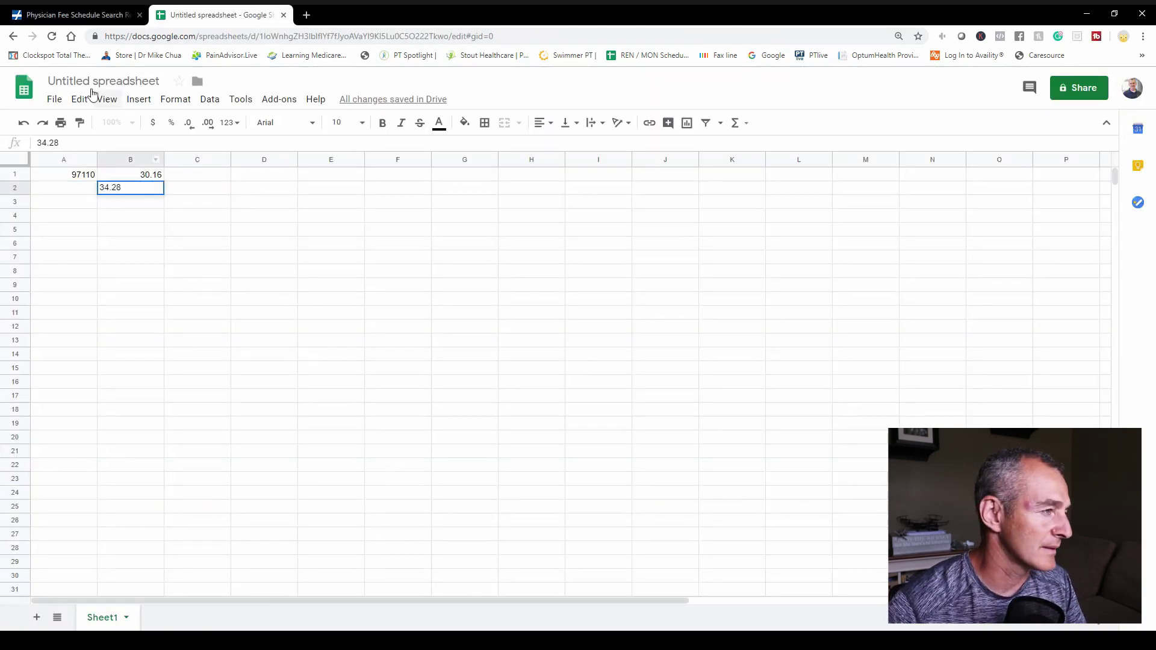
Step: Look up the non-facility price of code 97140 in the fee schedule results and enter 27.43 in B3
click(80, 13)
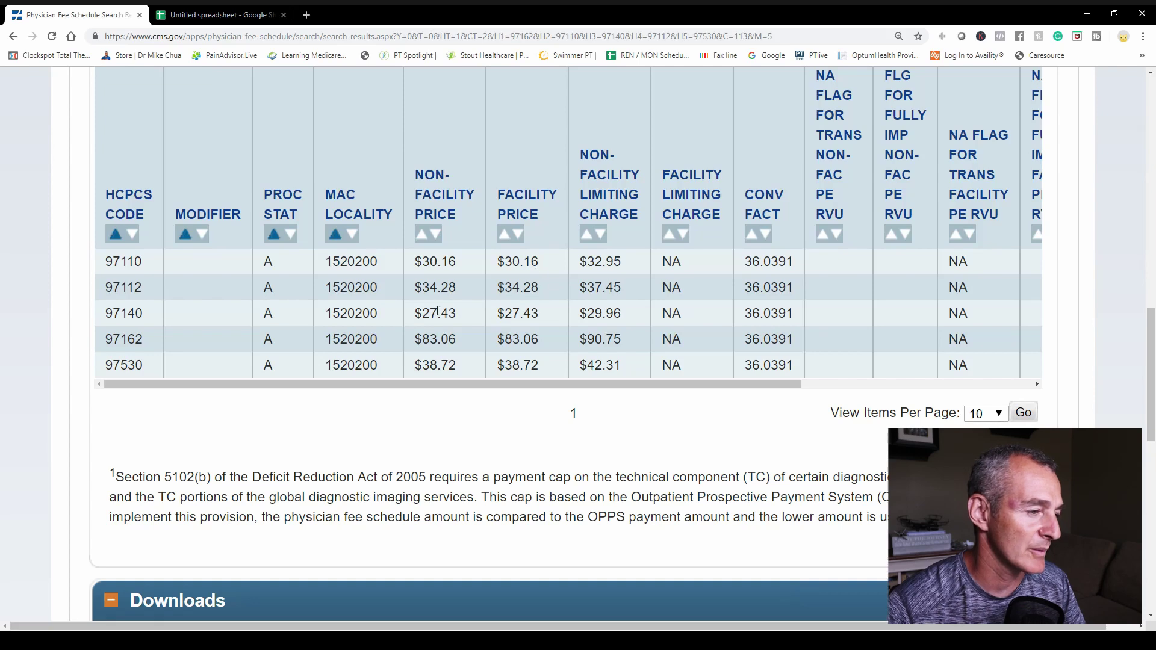
click(231, 16)
text(34.28)
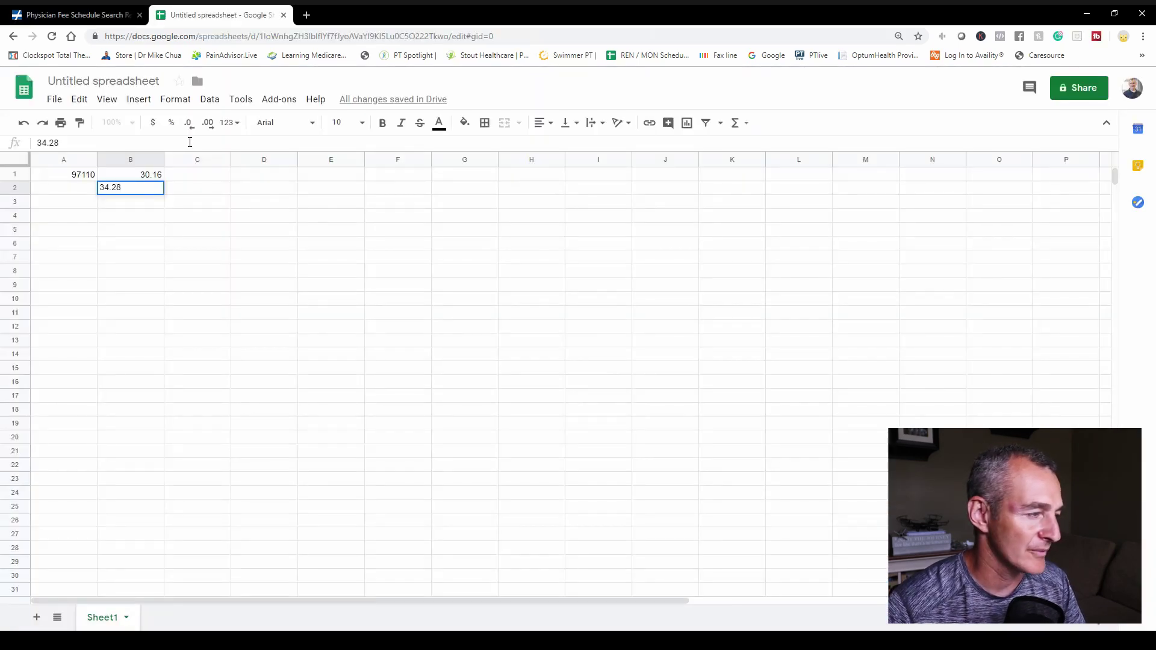
click(146, 204)
text(27.)
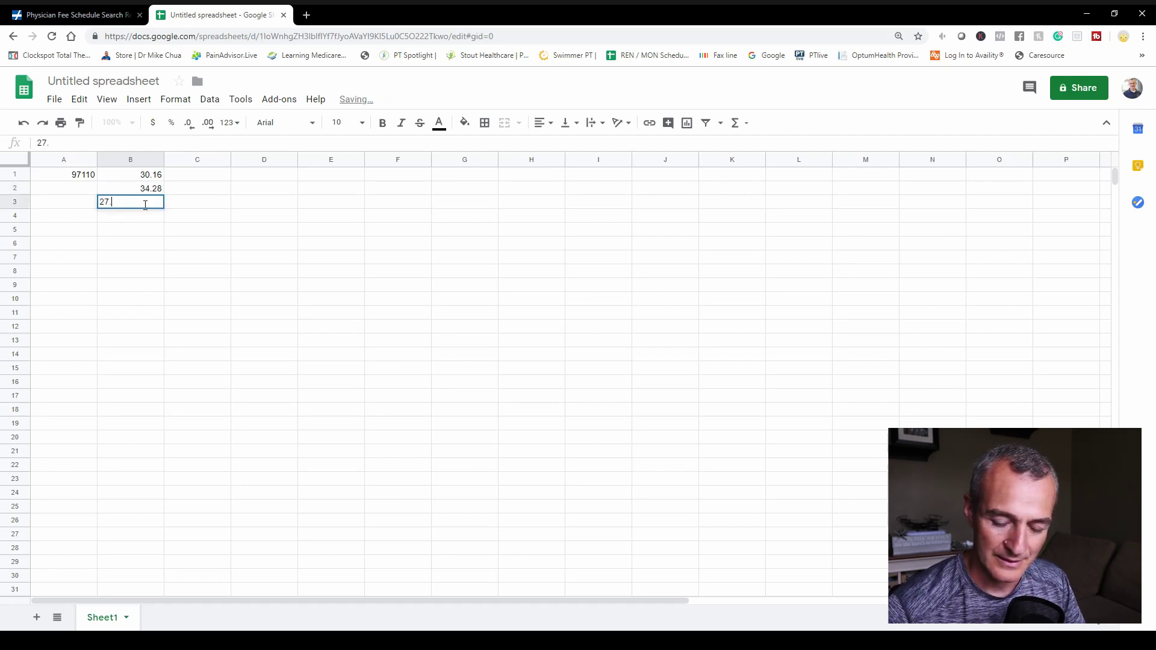
text(43)
key(Return)
Step: Transfer the non-facility prices of codes 97530 and 97162 to the spreadsheet, entering 38.72 in B4 and 83.06 in B5
click(72, 15)
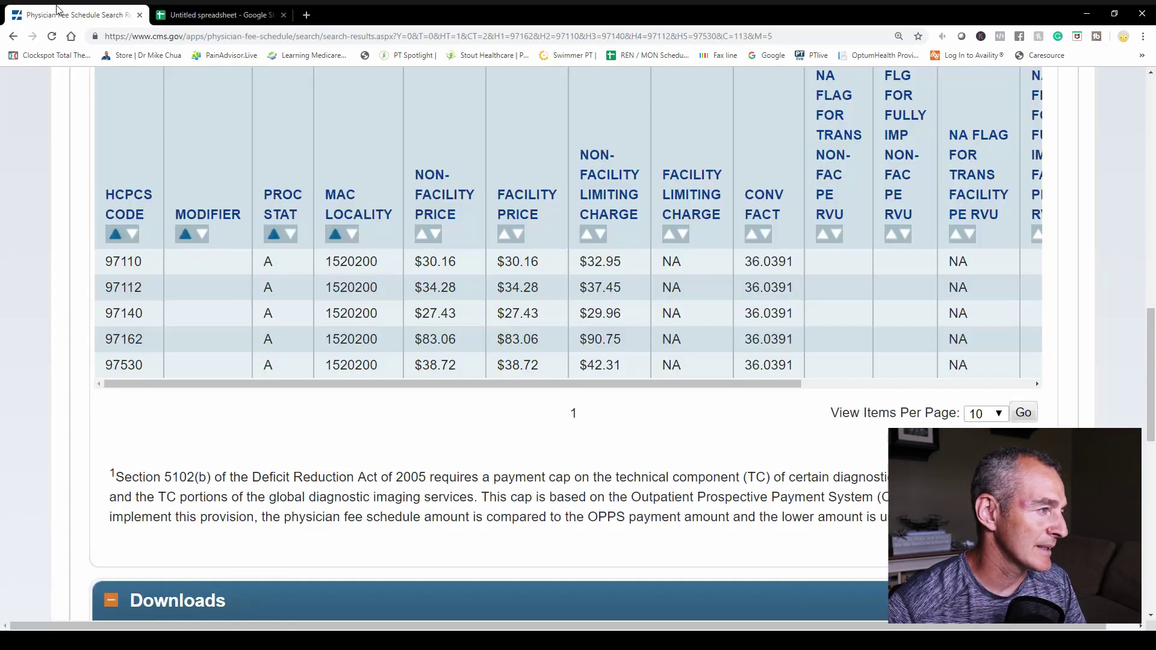
click(222, 11)
text(38.72)
key(Return)
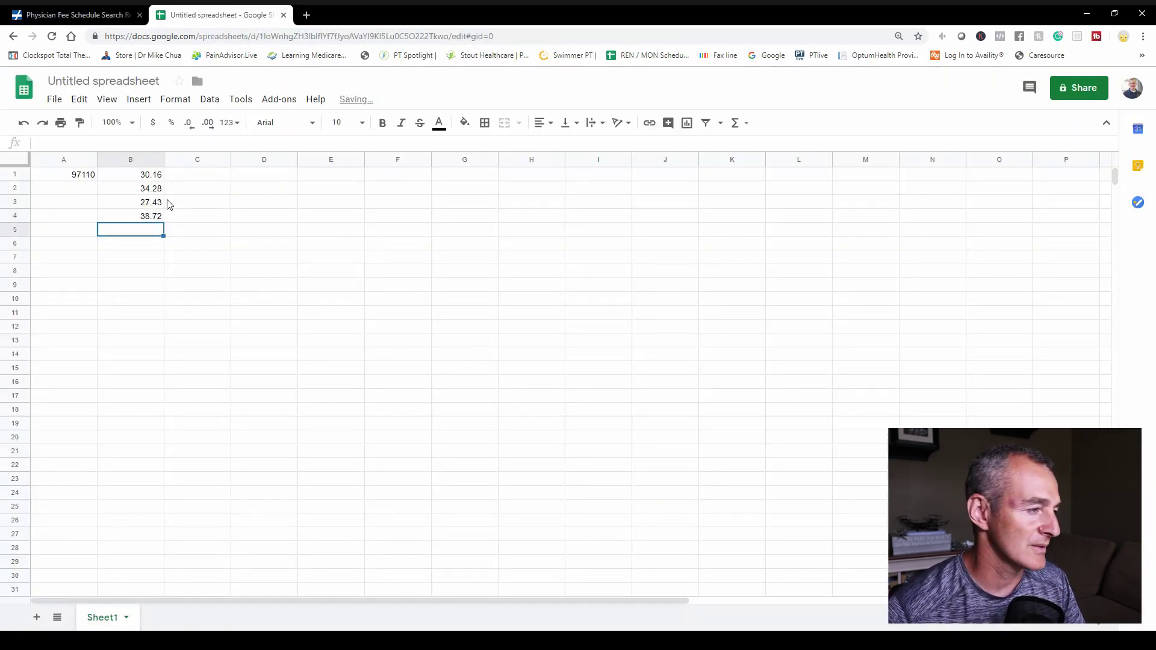
click(43, 12)
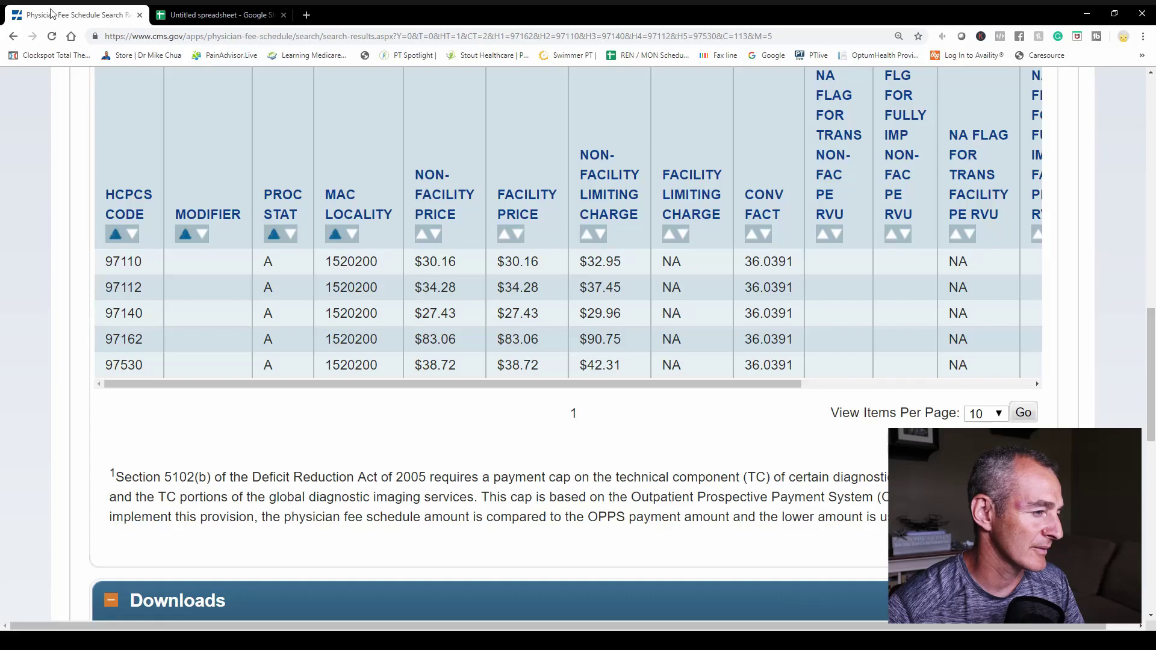
click(209, 12)
text(8)
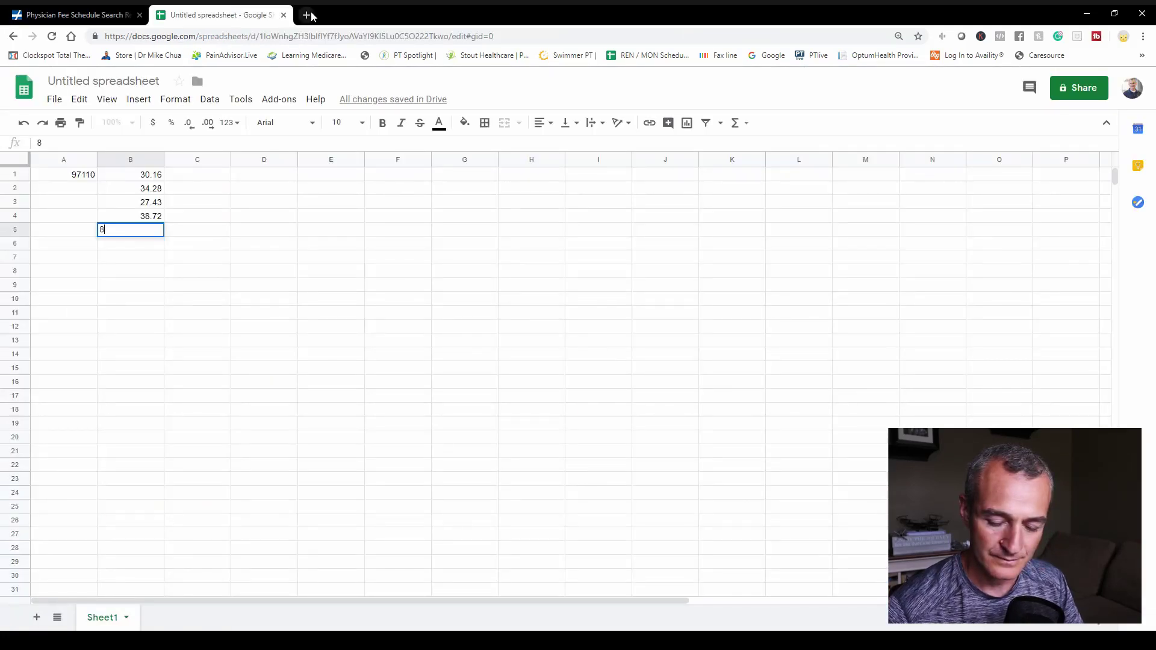
text(3.06)
key(Return)
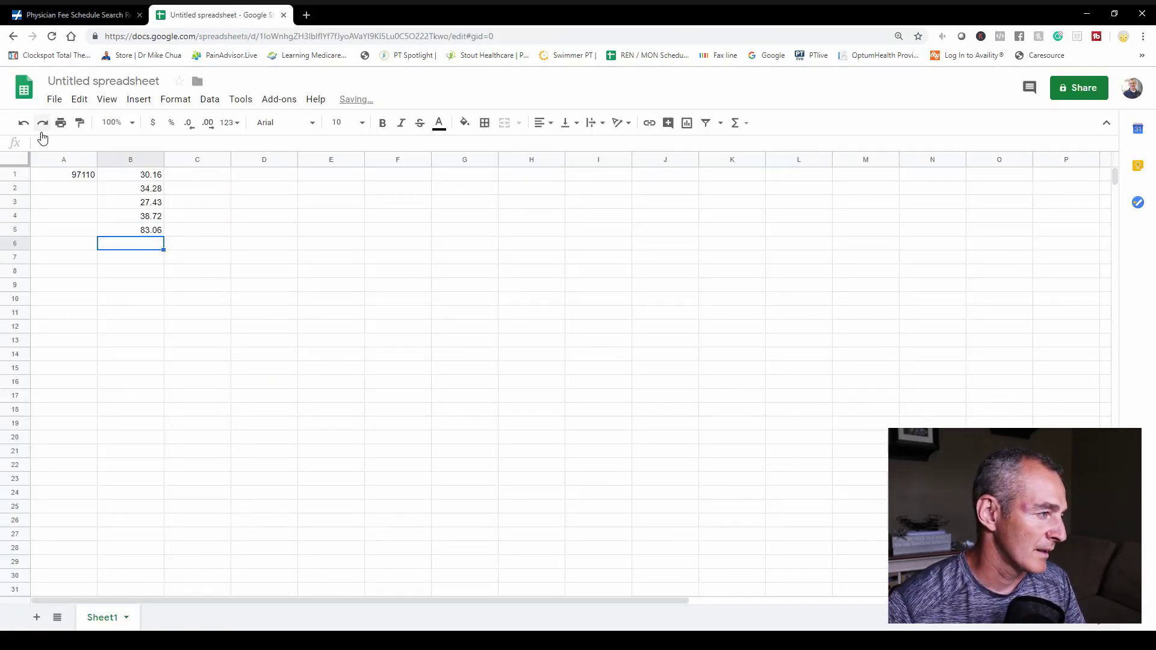
Step: Check the codes in the fee schedule results and enter 97112, 97140, 97530 and 97162 in cells A2 to A5
click(71, 188)
click(99, 12)
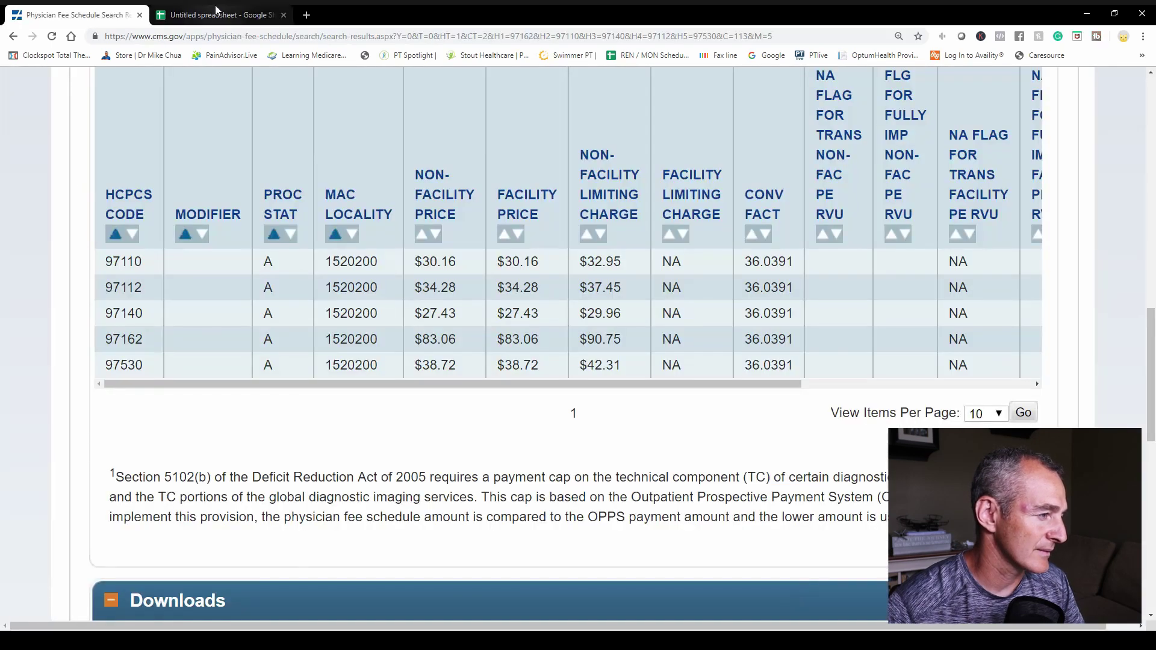
click(233, 13)
text(97112)
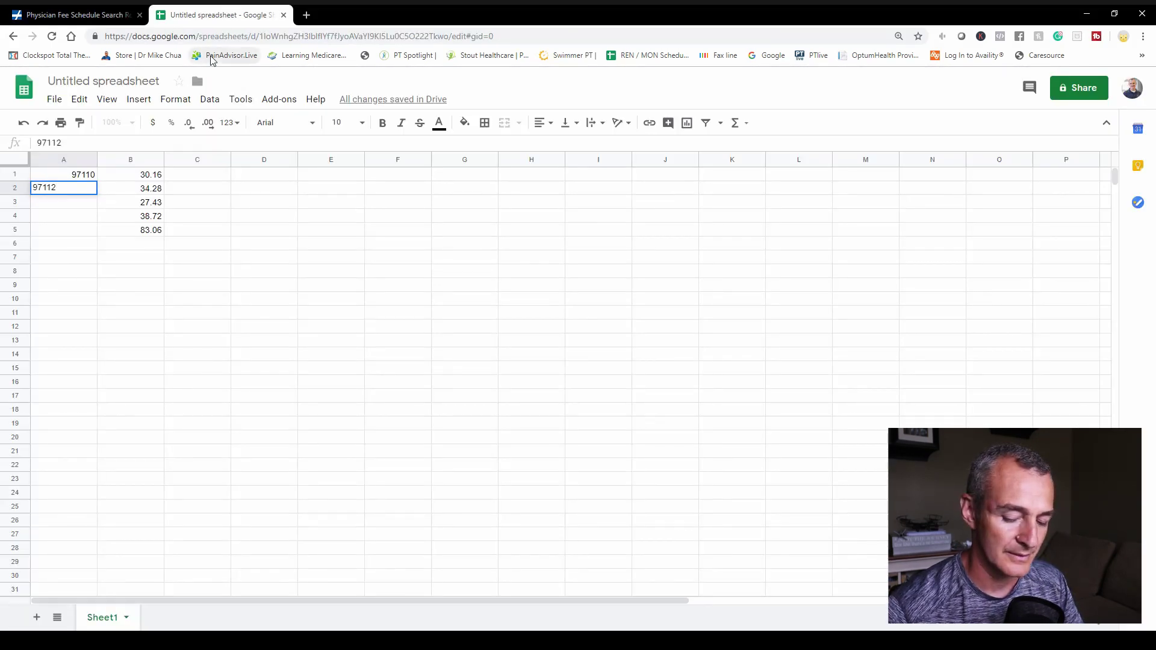
key(Return)
text(97140)
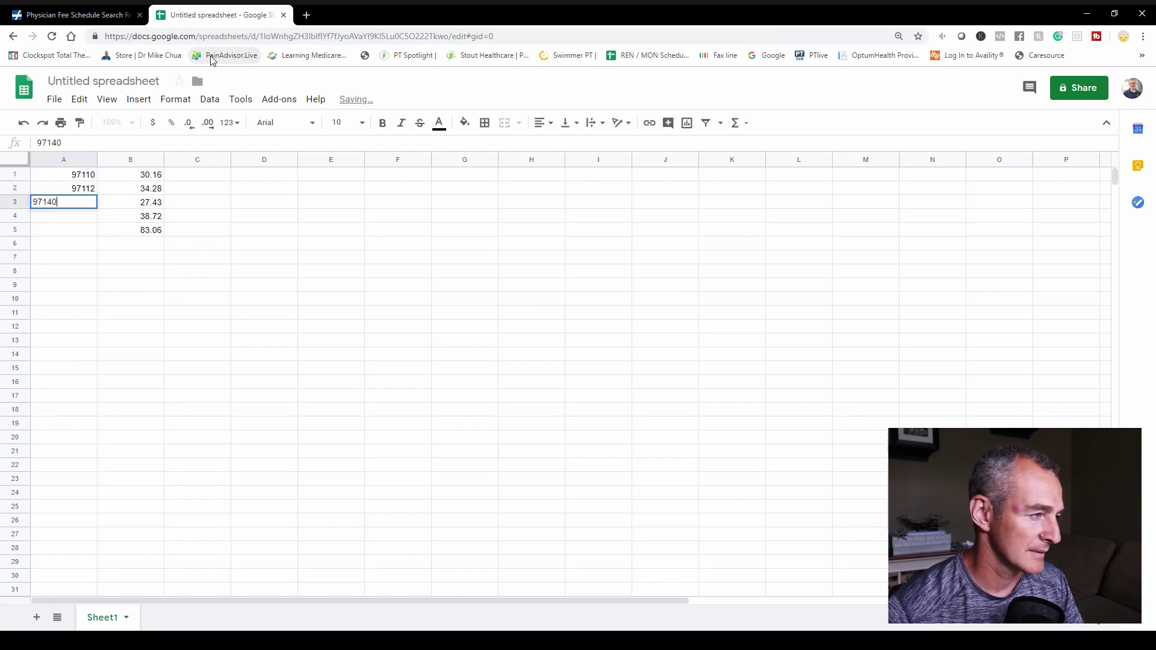
key(Return)
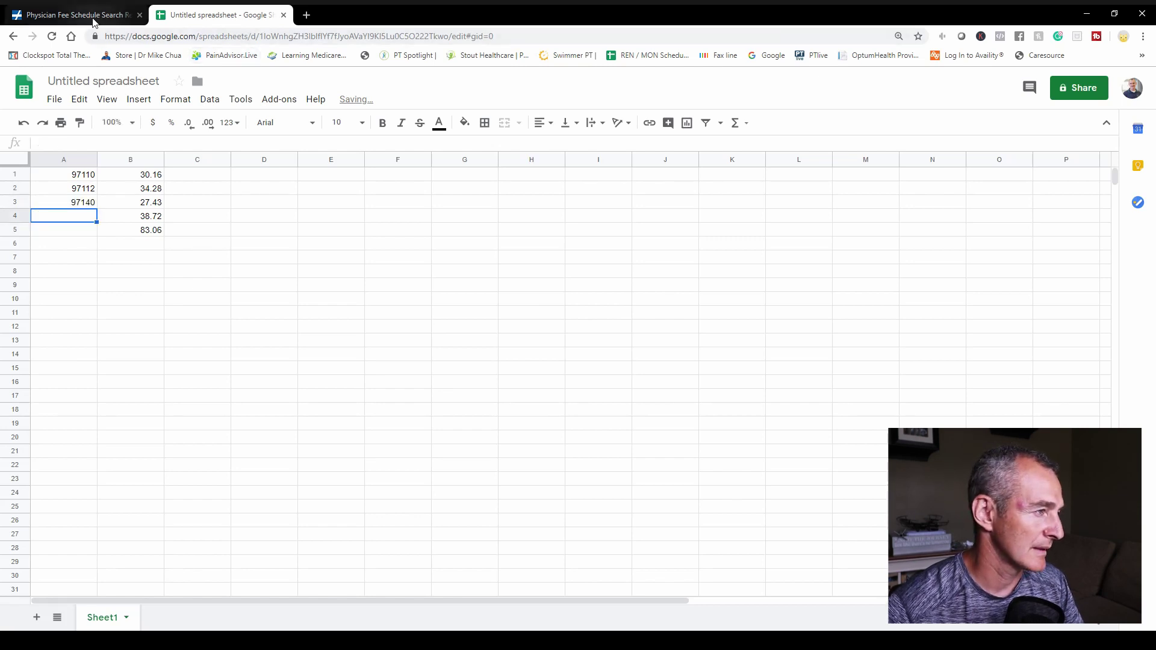
text(97530)
key(Return)
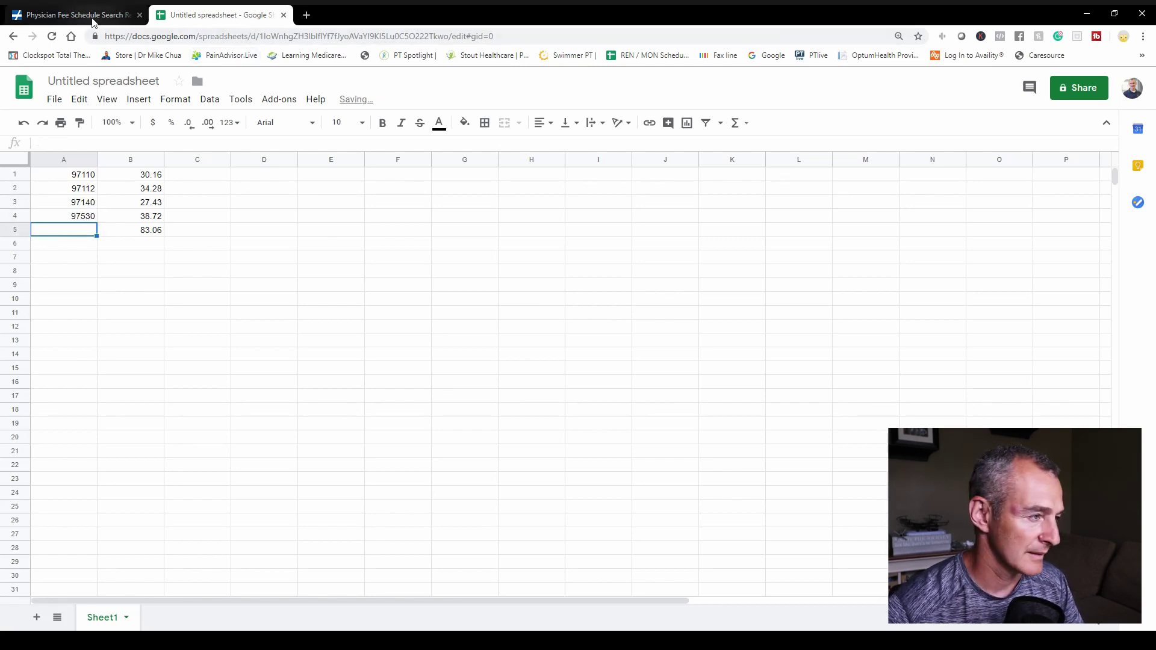
text(97162)
key(Return)
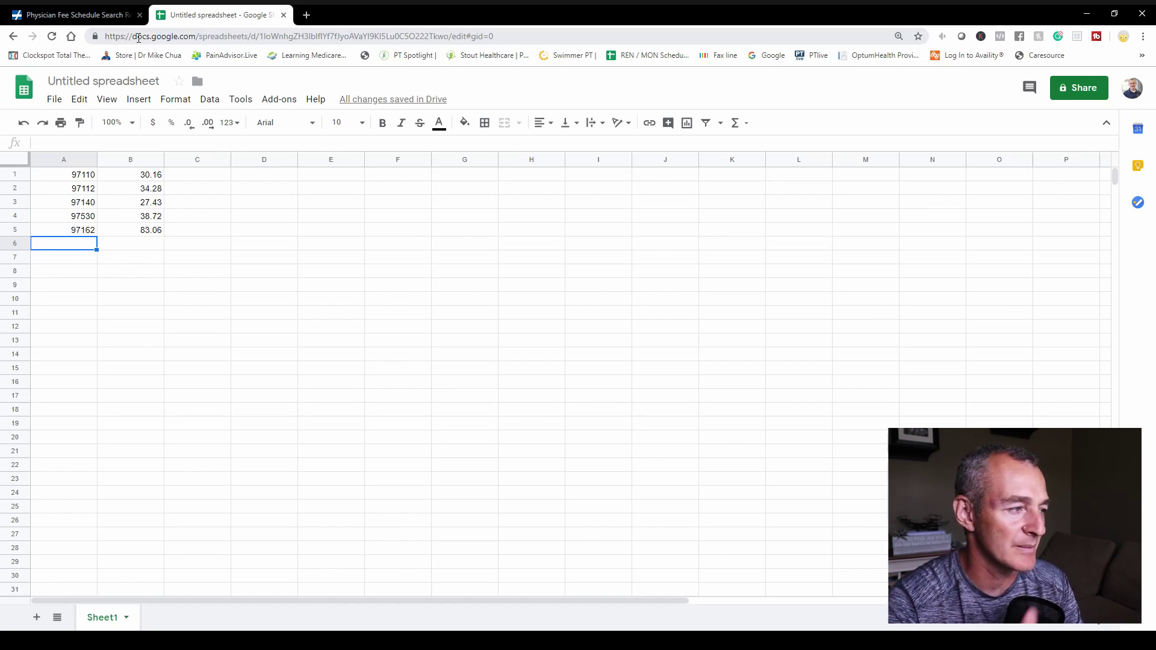
Step: Insert an empty row above row 1
click(15, 176)
right_click(14, 176)
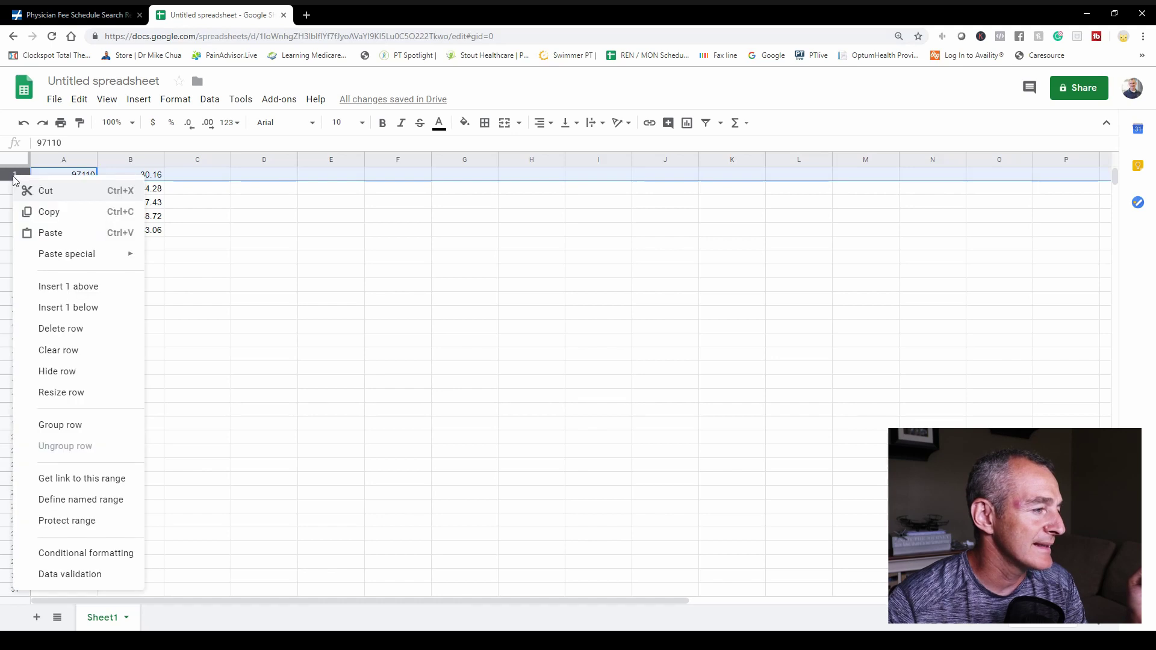
click(65, 287)
click(413, 278)
Step: Enter the column headers CPT in A1 and Allowed Amount in B1
click(88, 174)
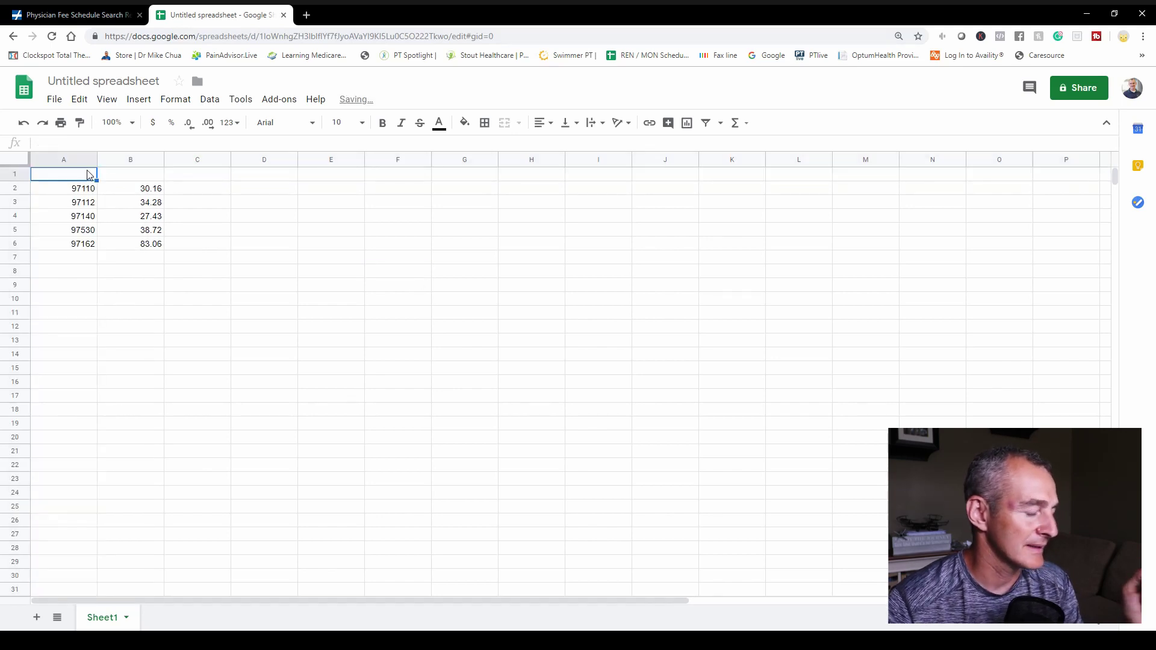
text(CPT)
key(Tab)
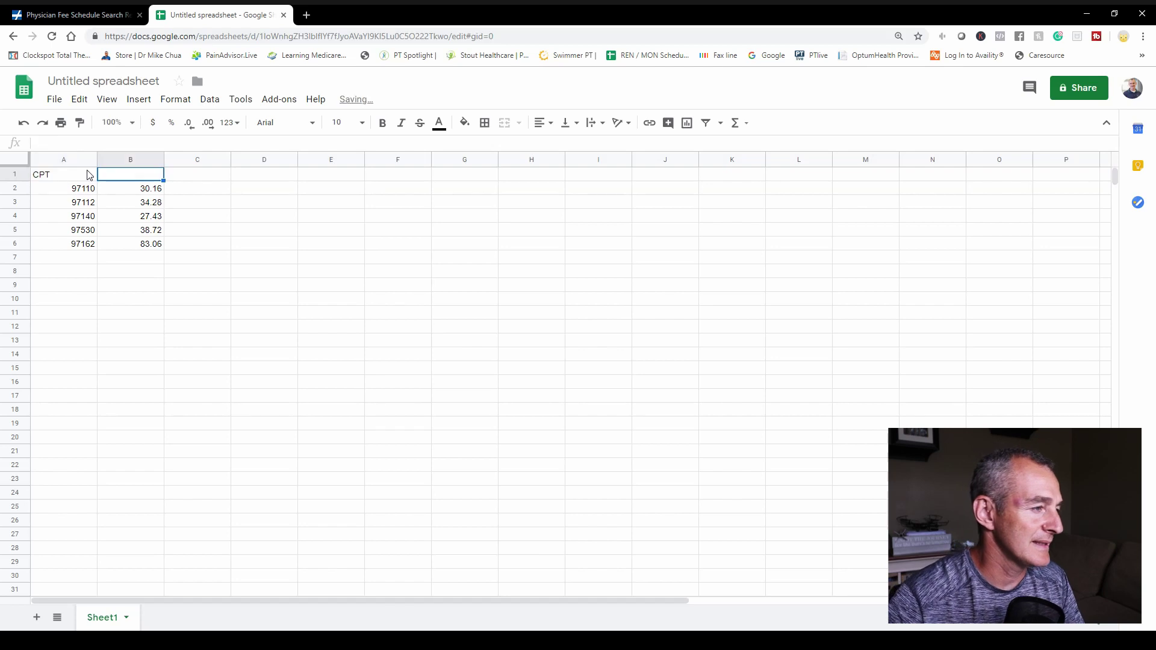
text(Allowed Amount)
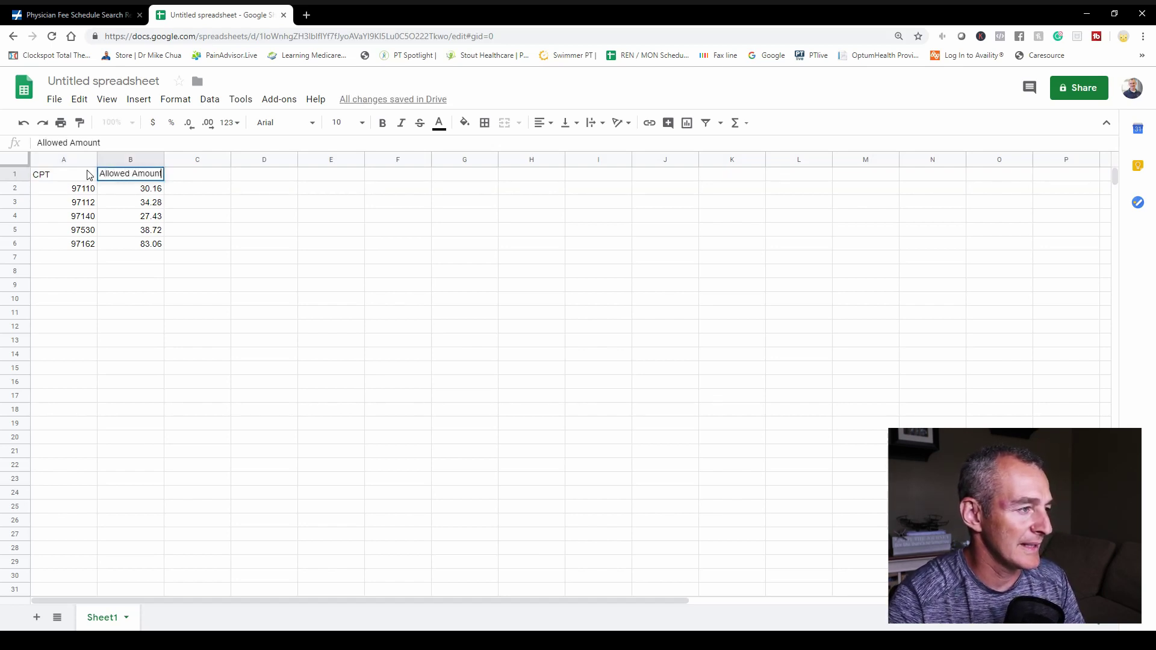
key(Tab)
Step: Copy the non-facility limiting charge 32.95 for code 97110 from the fee schedule results into C2 of the spreadsheet
click(61, 11)
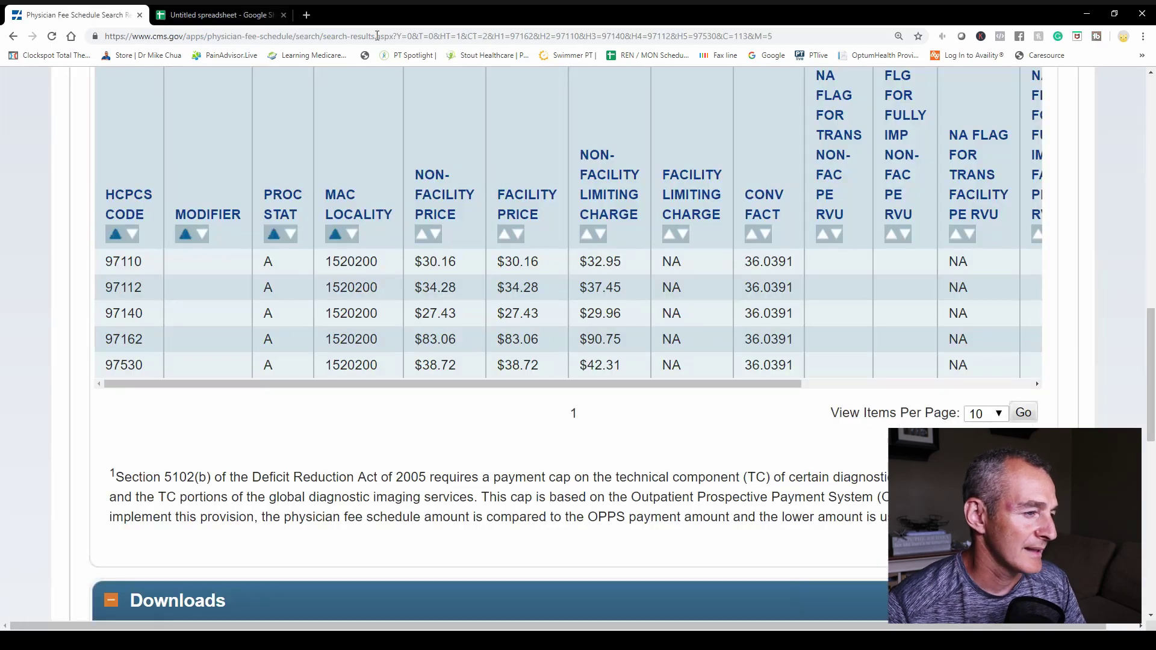
drag(590, 261, 623, 267)
key(ctrl+c)
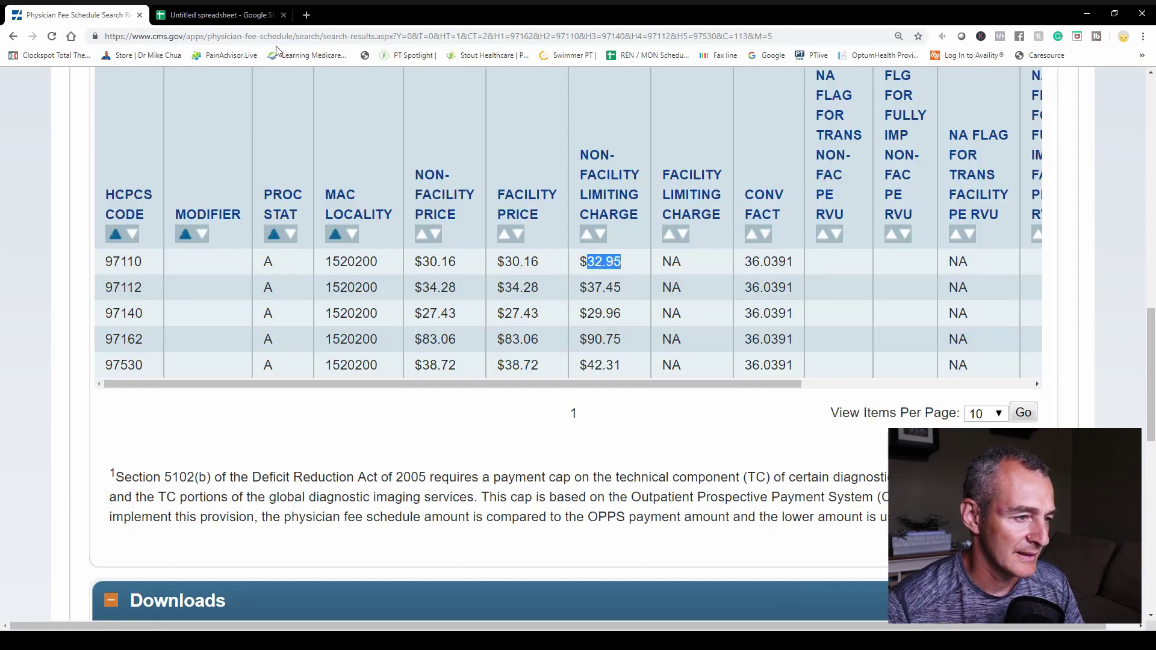
click(247, 17)
click(198, 188)
key(ctrl+v)
Step: Enter the limiting charge 37.45 for code 97112 in C3
click(199, 204)
text(37.)
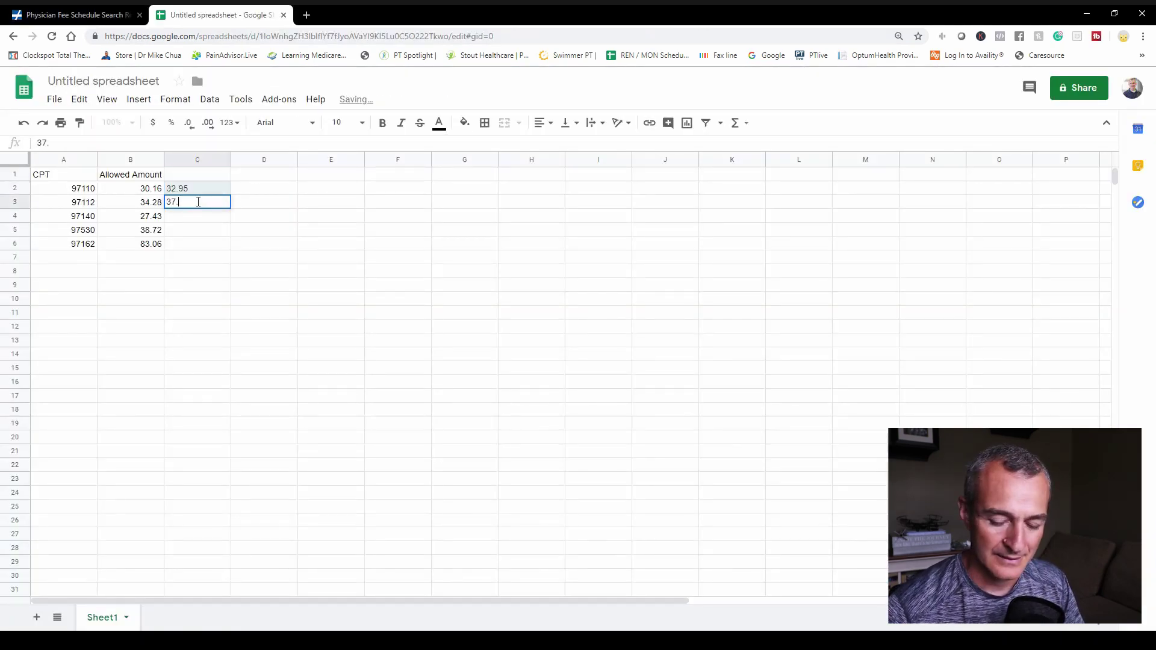
text(45)
key(Return)
Step: From the fee schedule's non-facility limiting charges, enter 29.96 for code 97140 in C4 and copy 90.75 for code 97162 into C6
click(75, 15)
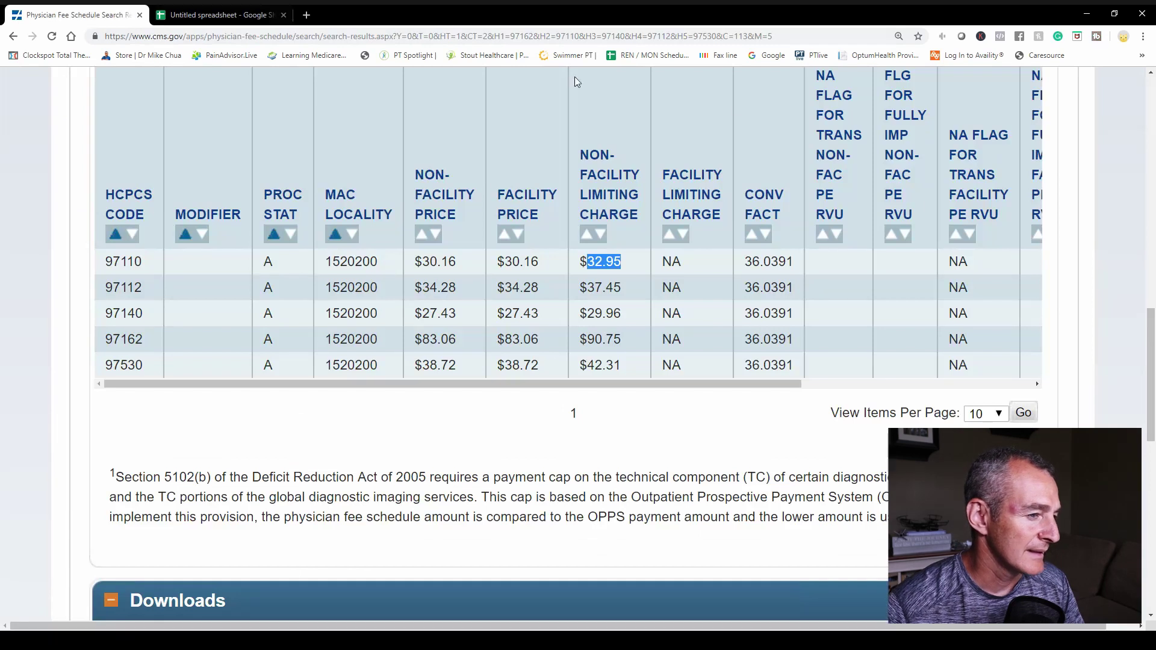
drag(587, 335, 631, 342)
key(ctrl+c)
click(269, 15)
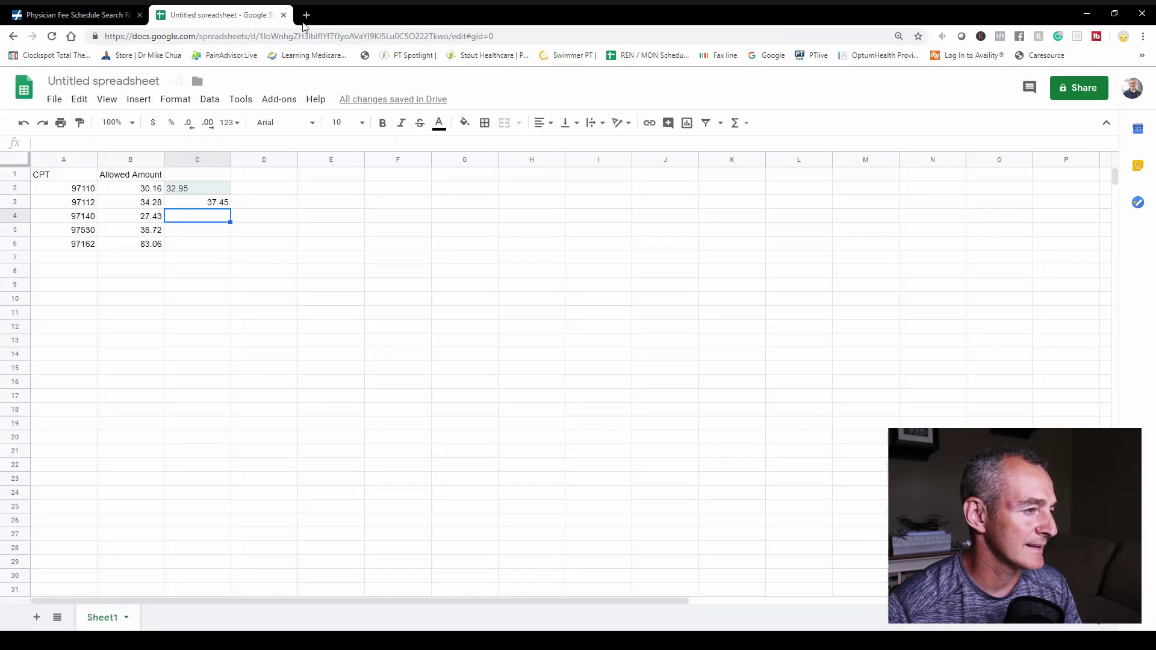
text(29.9)
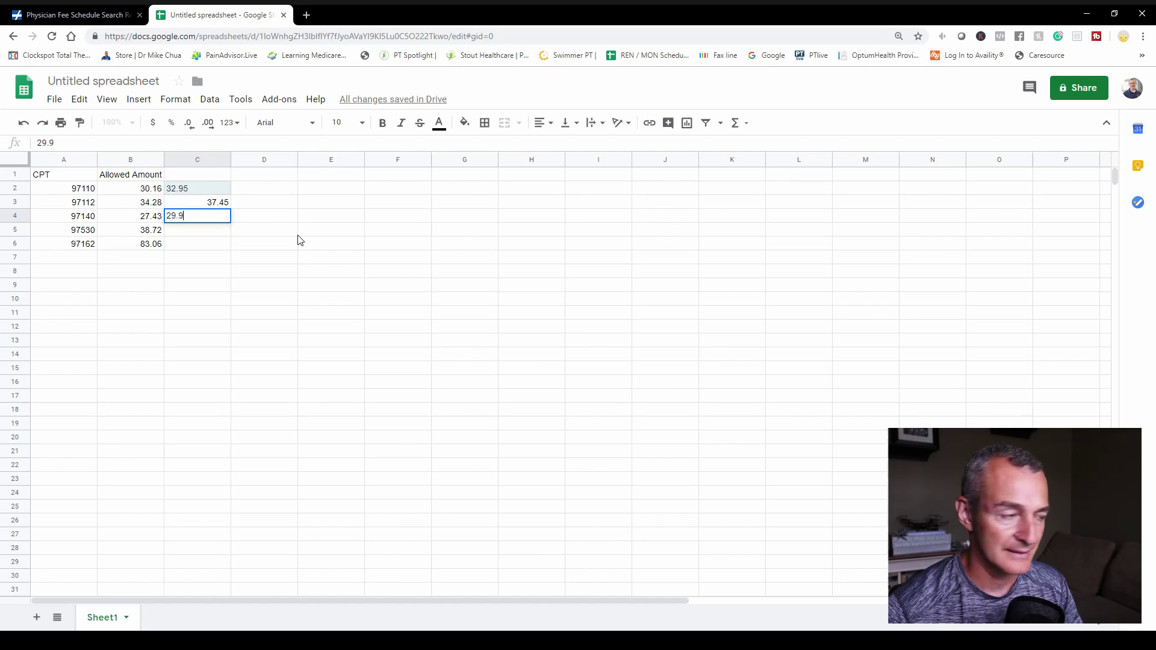
key(Return)
key(Down)
key(ctrl+v)
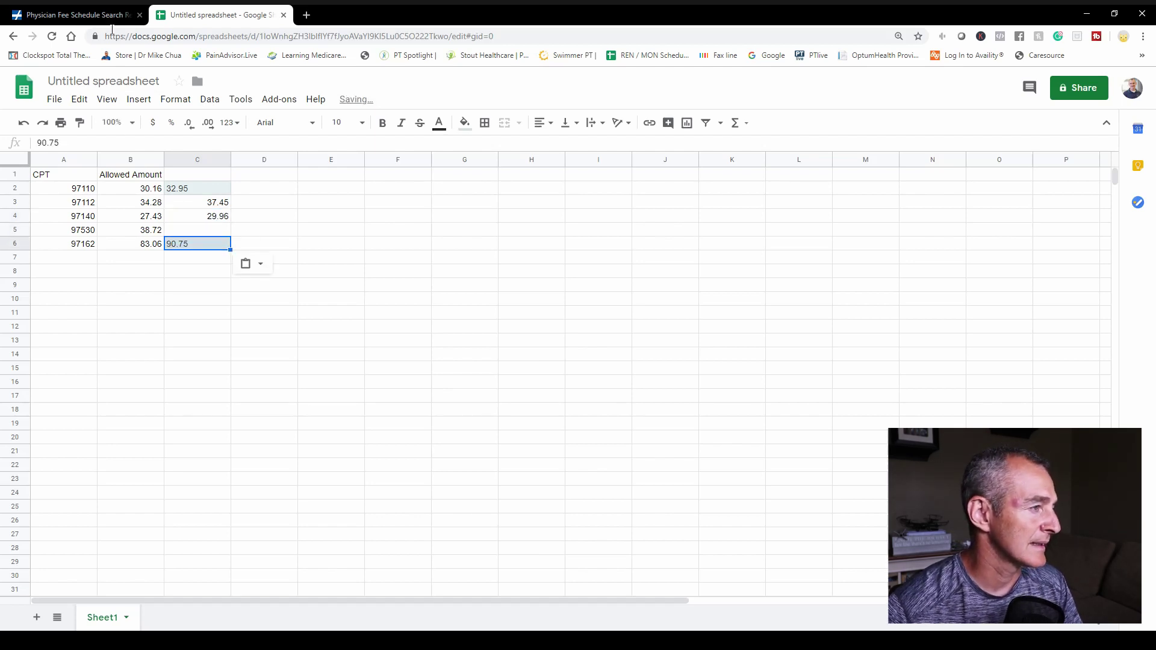
Step: Look up the non-facility limiting charge for code 97530 in the fee schedule and enter 42.31 in C5
click(104, 9)
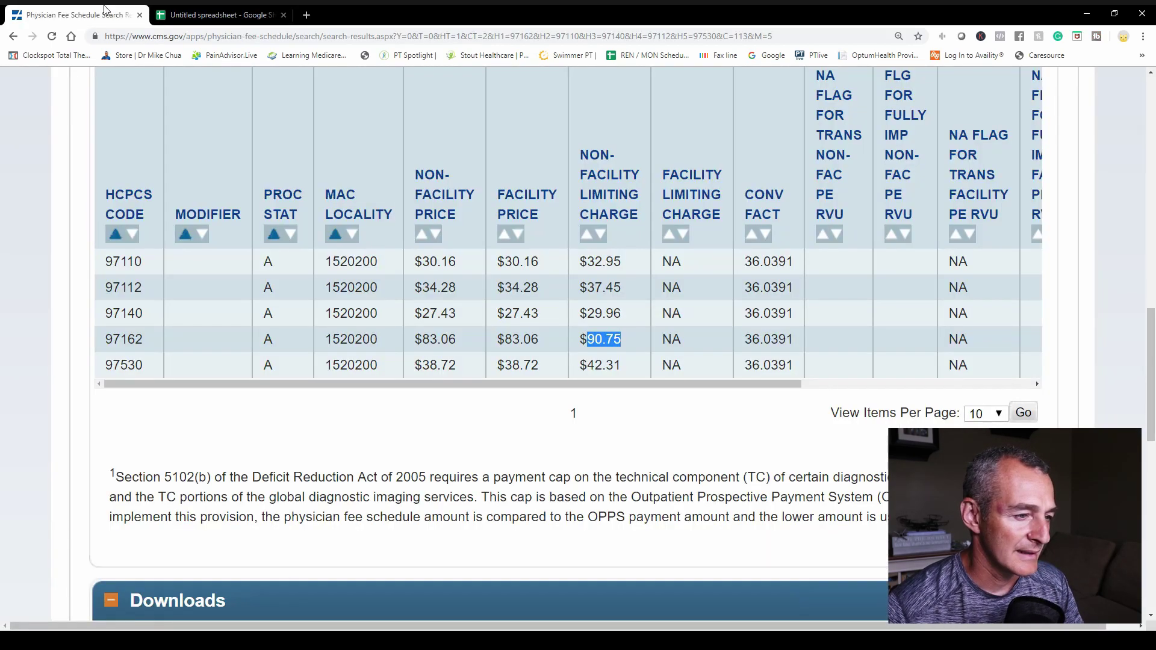
click(173, 12)
click(207, 233)
text(42.31)
key(Return)
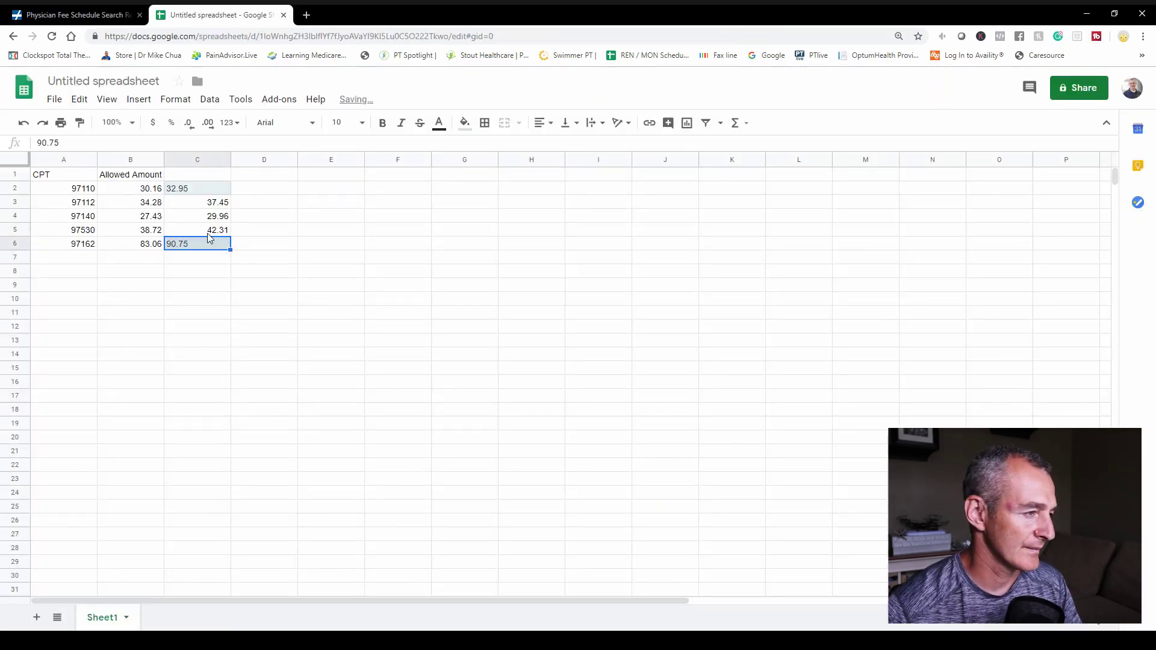
Step: Remove the background fill from the pasted cells C6 and C2
click(464, 123)
click(476, 149)
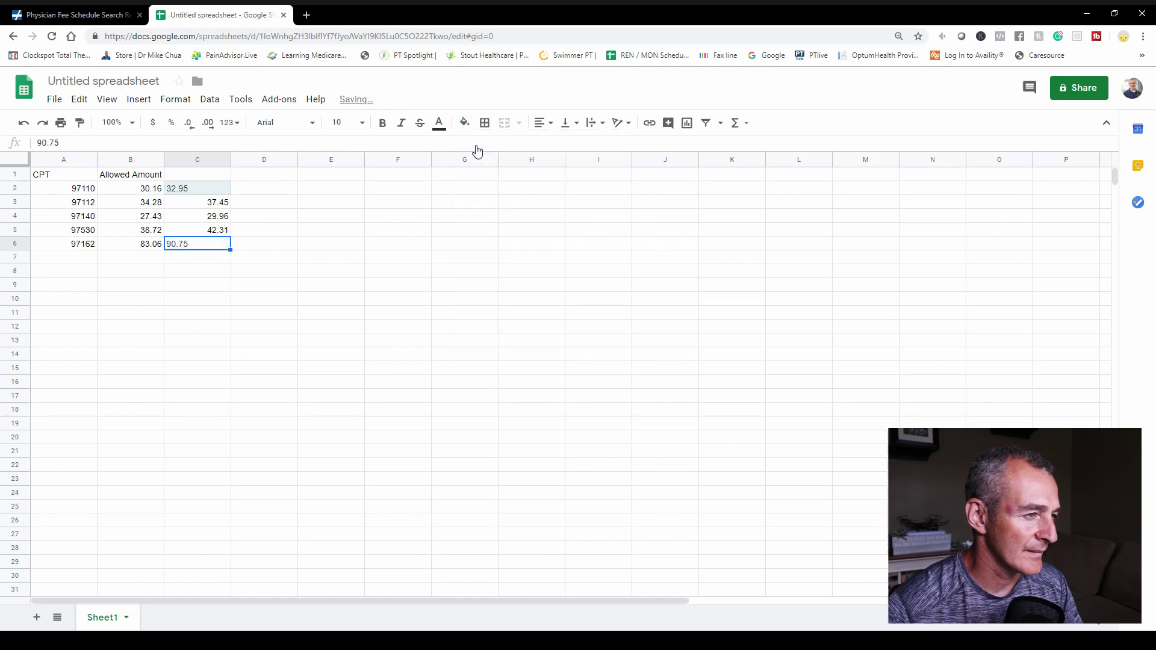
click(388, 218)
click(207, 189)
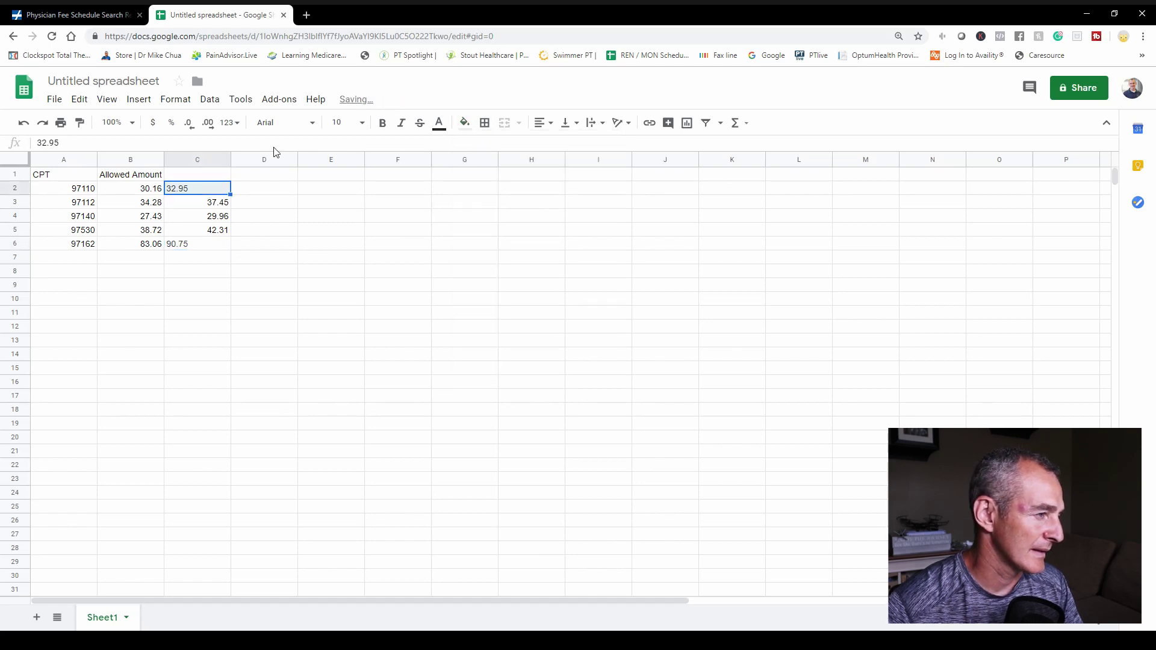
click(472, 124)
click(474, 147)
click(335, 245)
Step: Format the amounts in B2:C6 as currency and enter the header Limit Charge in C1
drag(194, 188, 160, 243)
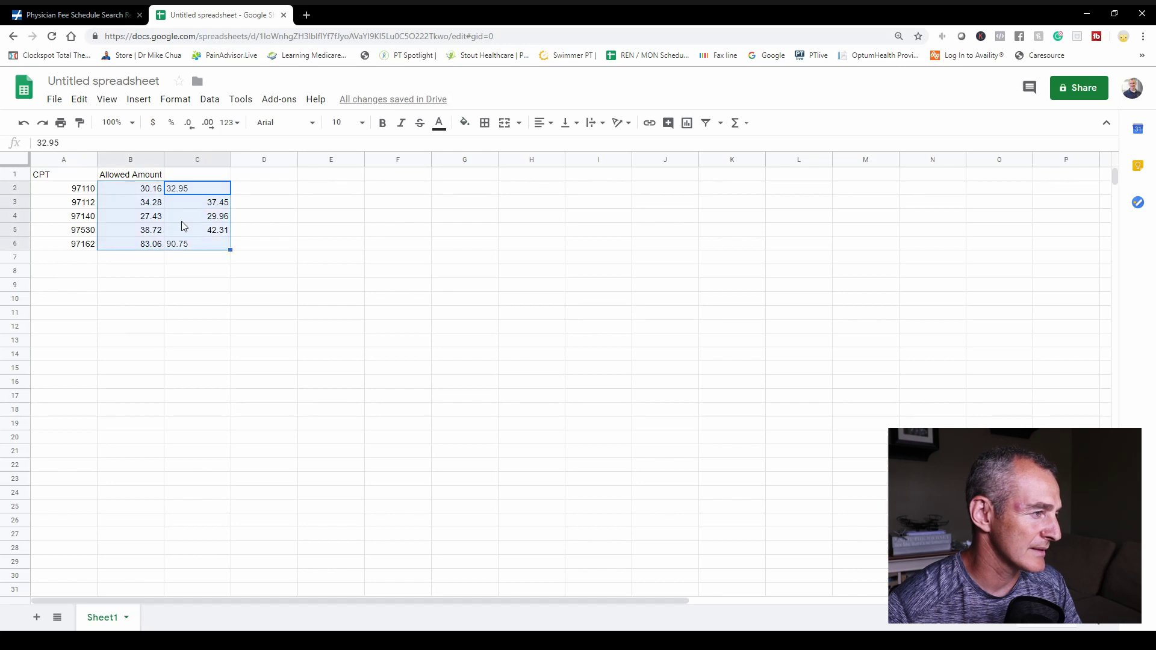
click(153, 122)
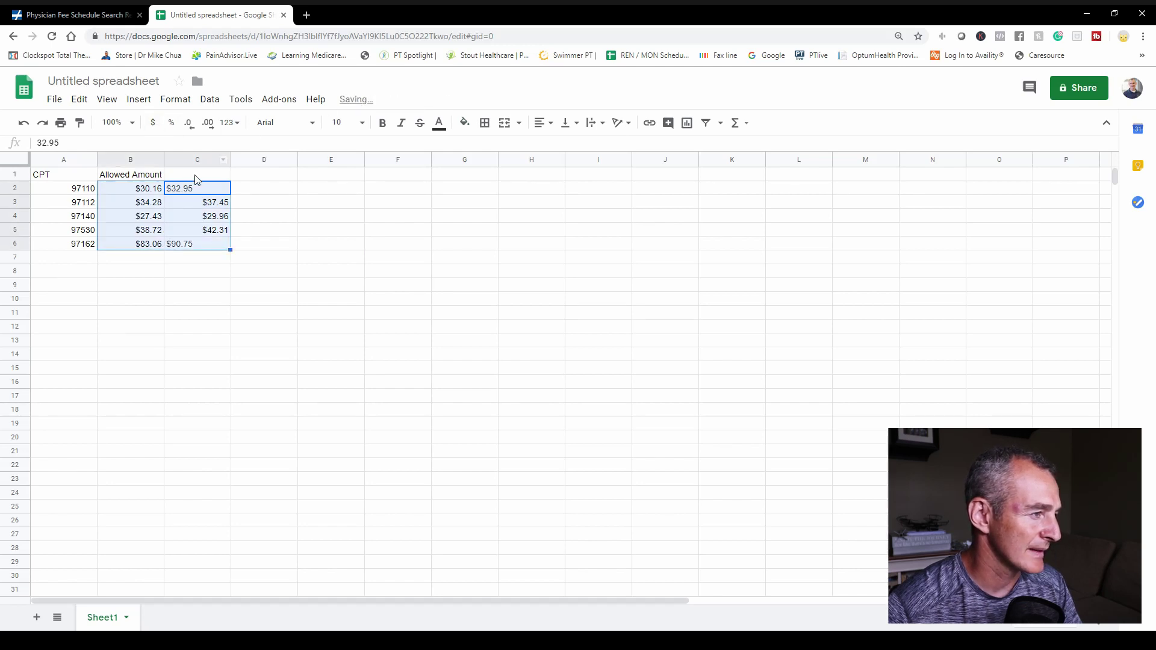
click(195, 176)
text(Limi)
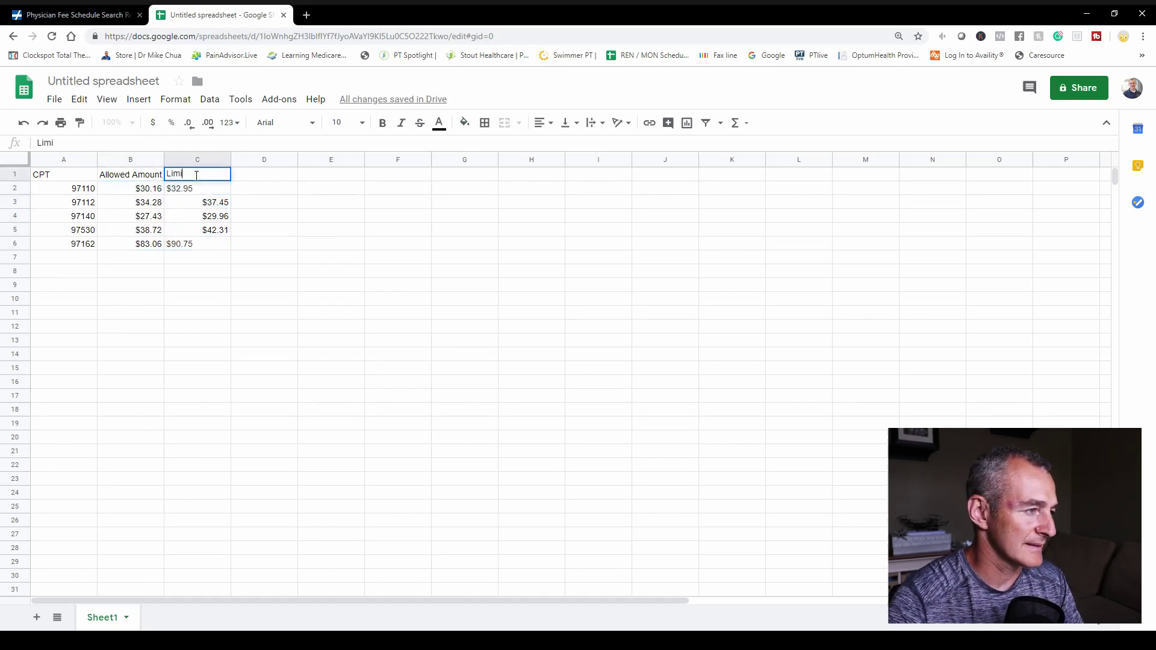
text(t Charge)
key(Return)
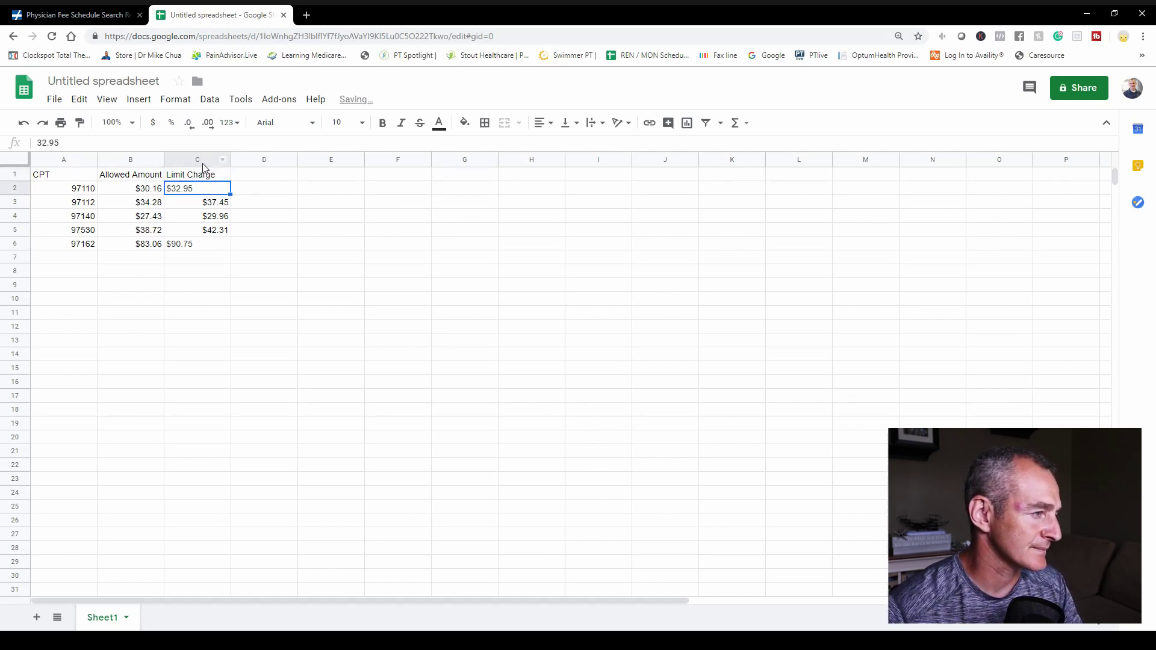
Step: Right-align all of column C, including the Limit Charge header
click(198, 160)
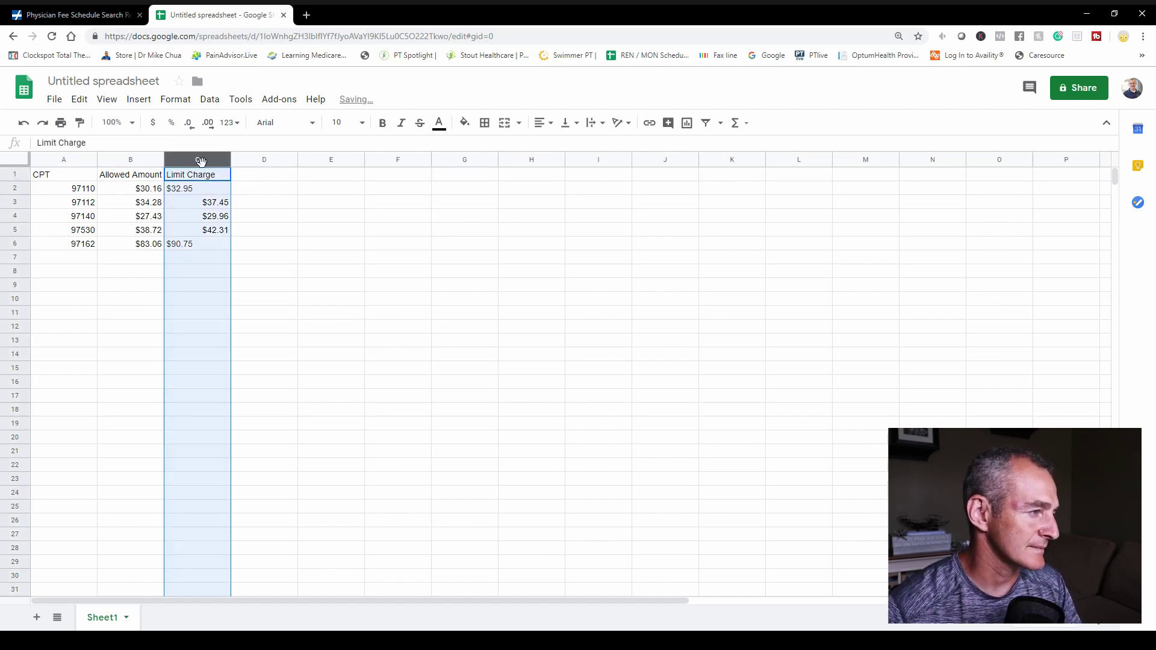
click(544, 122)
key(ctrl+shift+l)
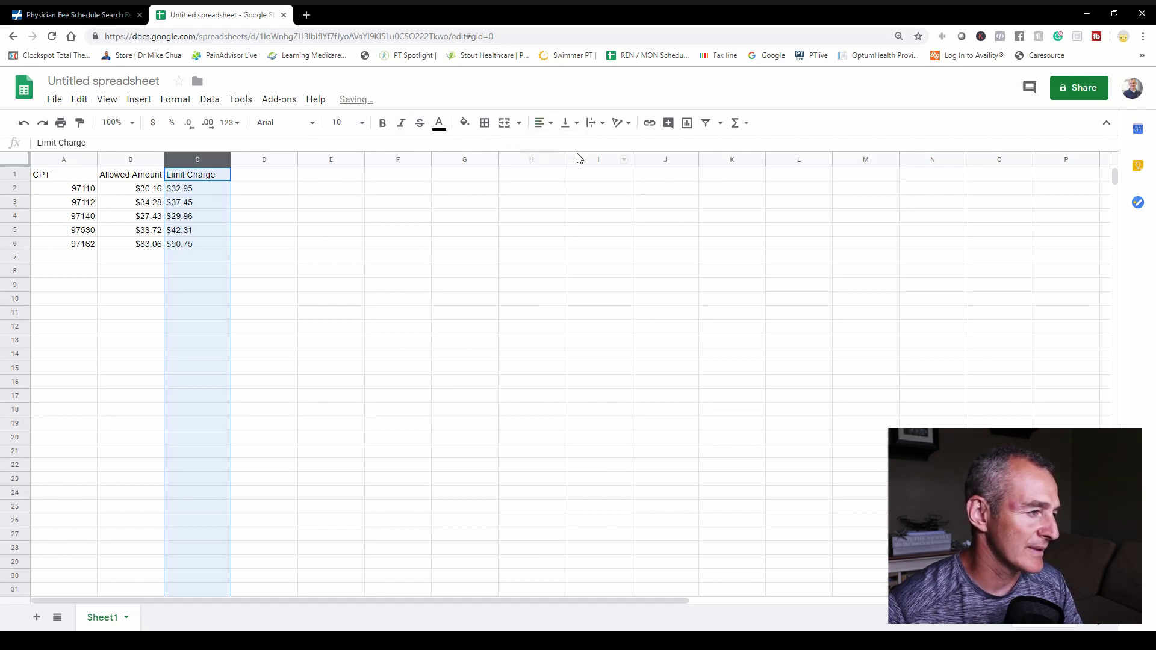
click(551, 128)
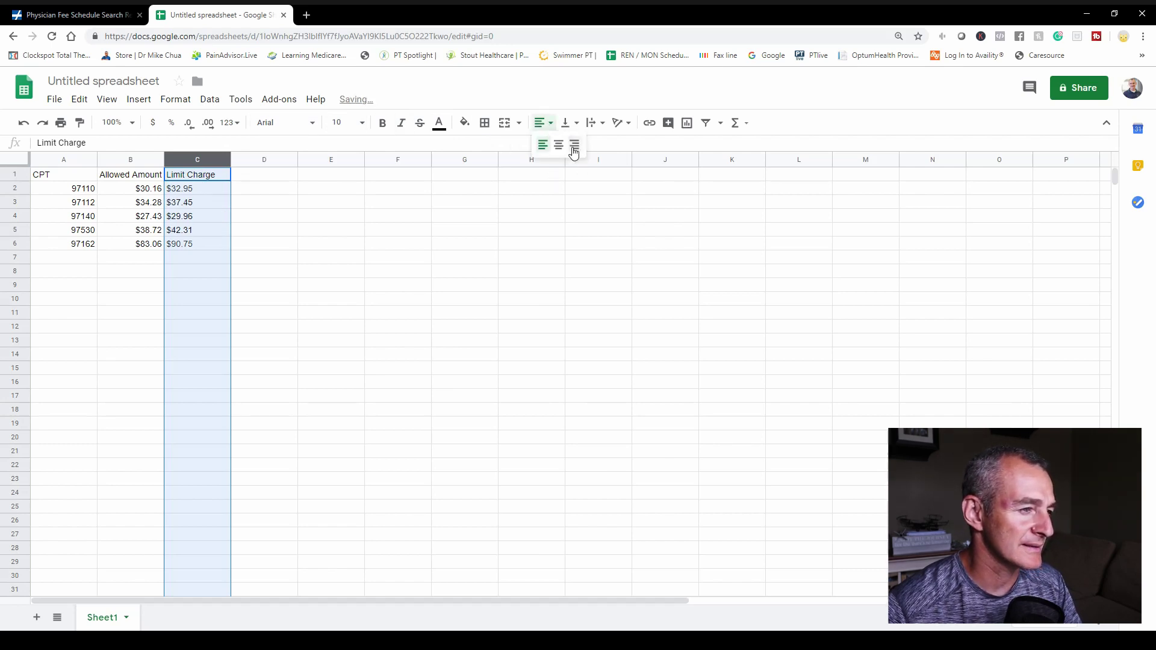
click(573, 144)
click(503, 220)
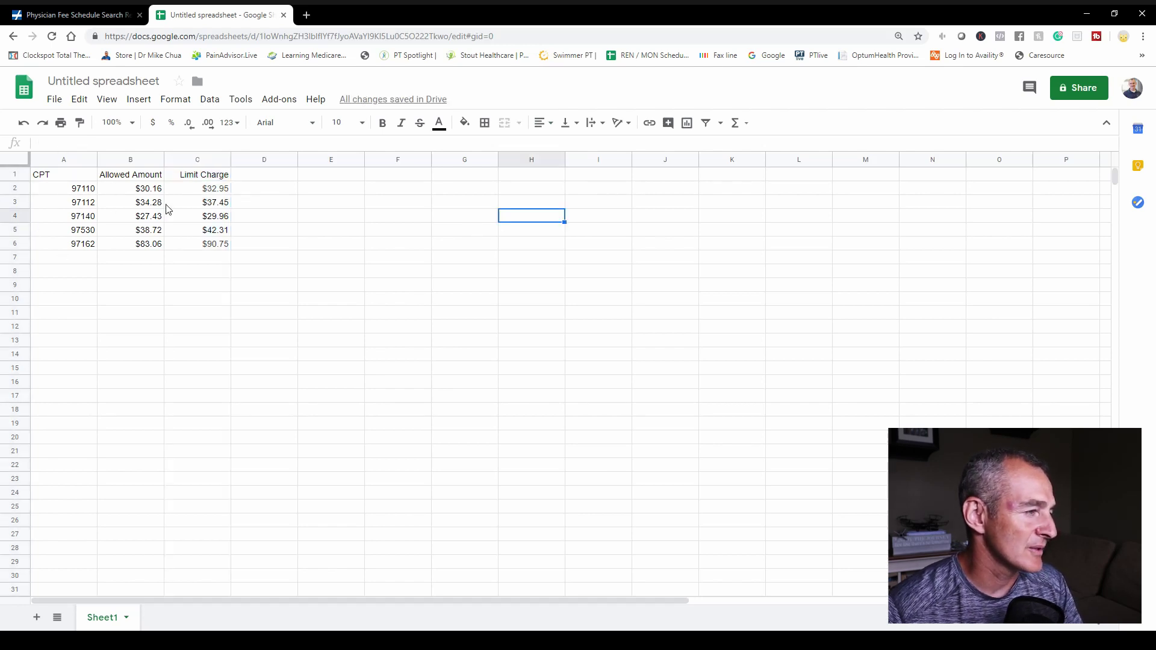
Step: Change the header in A1 to CPT - 2019 and insert an empty column before column A
double_click(67, 176)
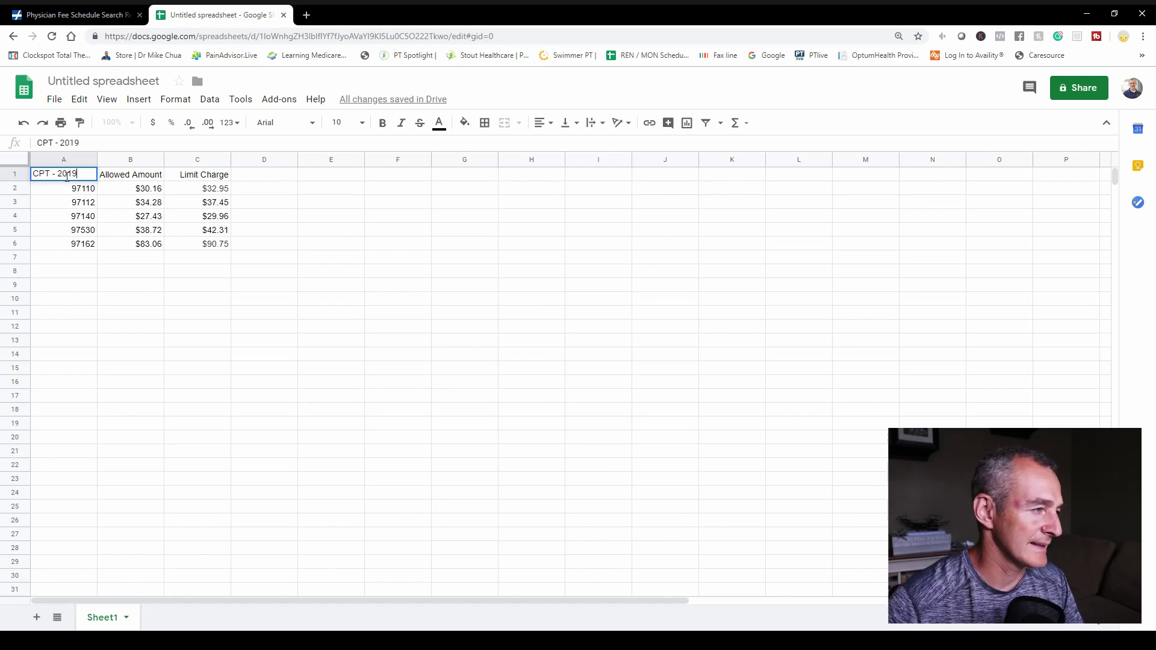
click(94, 301)
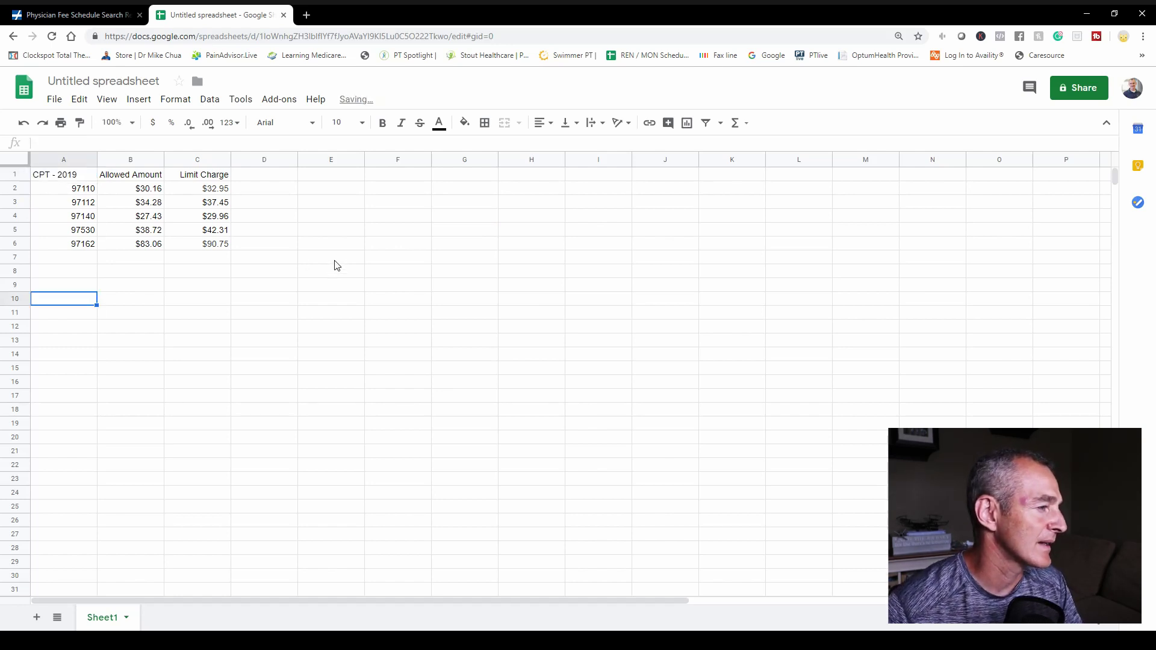
click(64, 160)
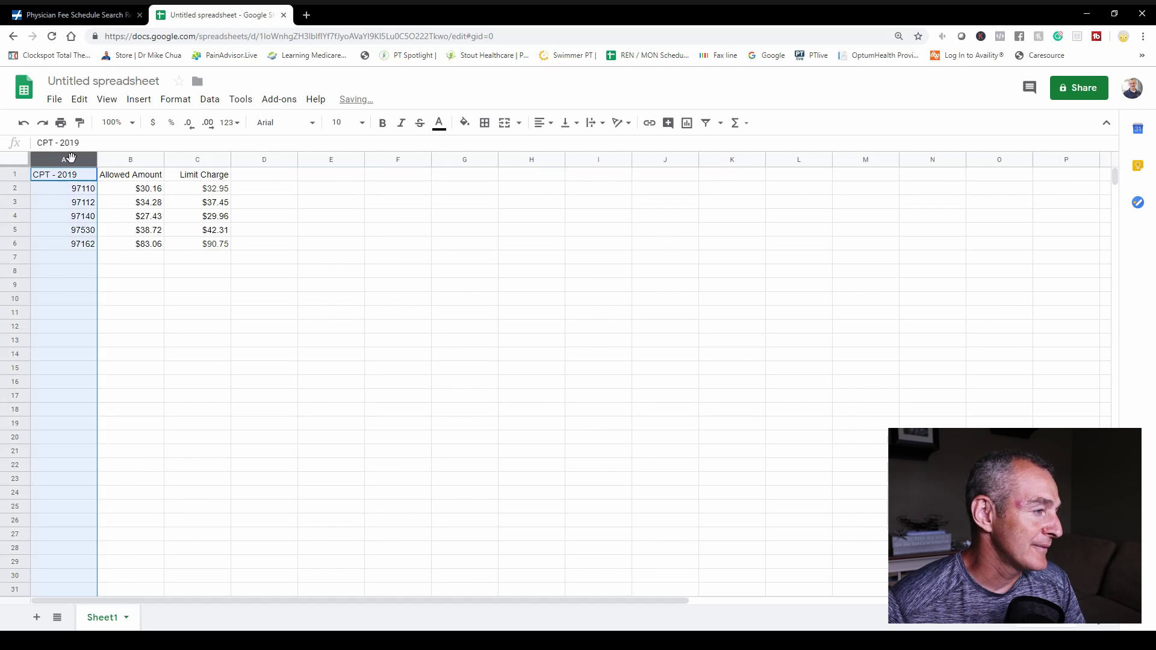
right_click(64, 160)
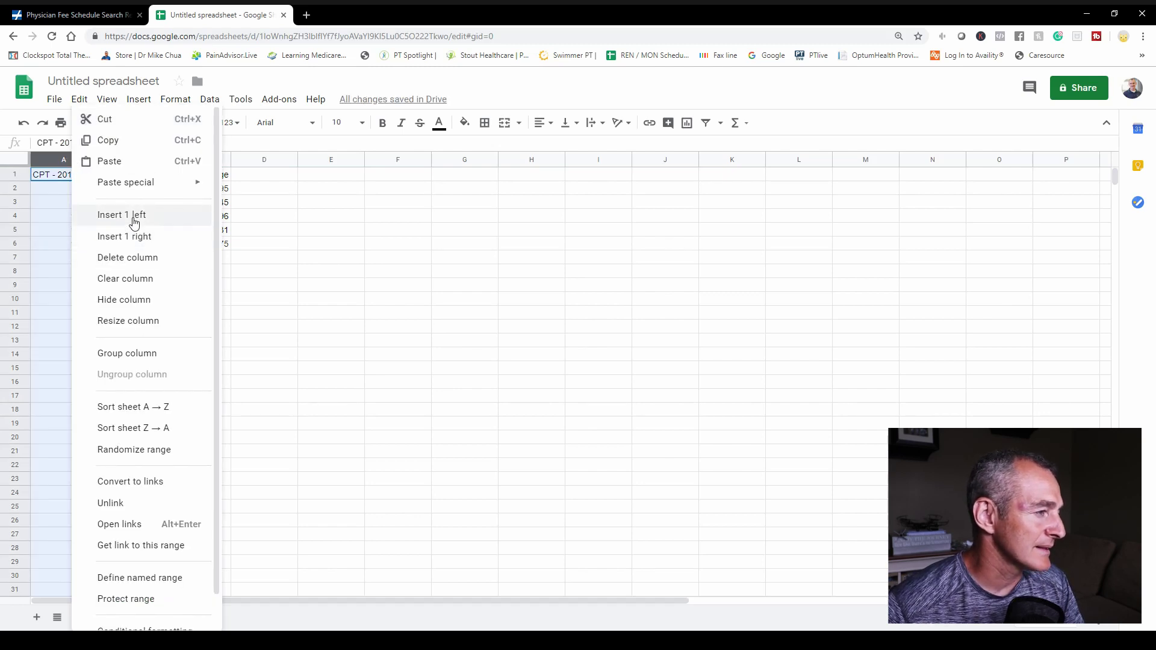
click(132, 216)
Step: Enter the code descriptions Therex, Neuro Re-ed, Manual, Ther-Act and Eval Mod in A2 through A6
click(90, 189)
text(Therex)
key(Return)
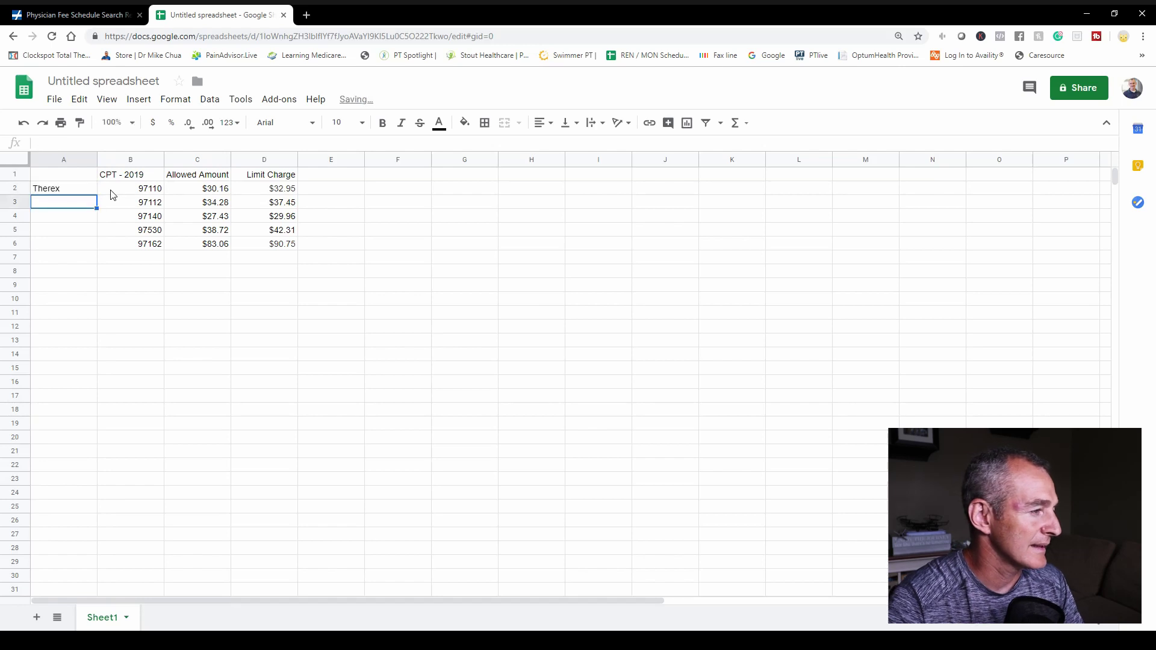
text(uro)
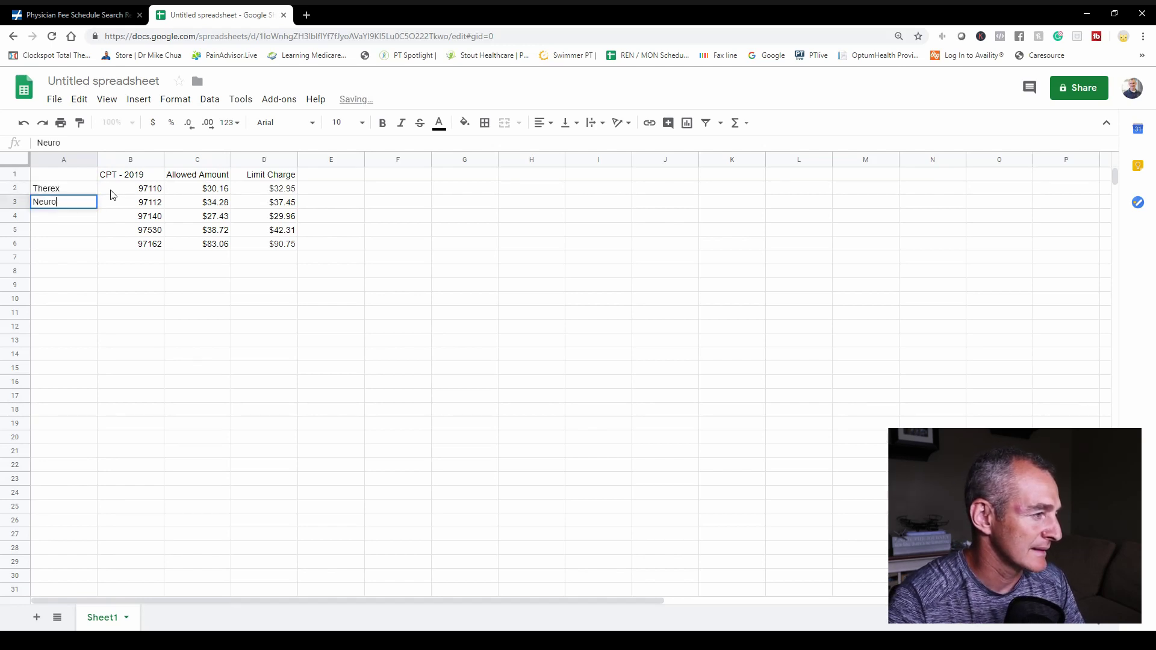
text( Re-e)
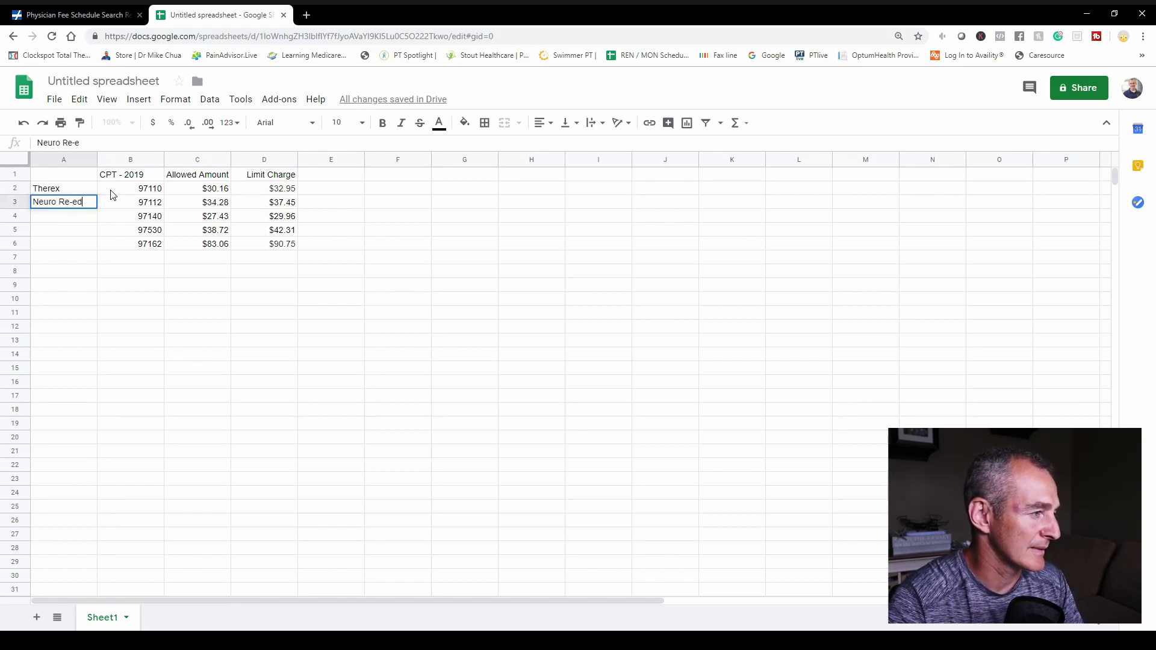
text(d)
key(Return)
text(Manual)
key(Return)
text(Thera)
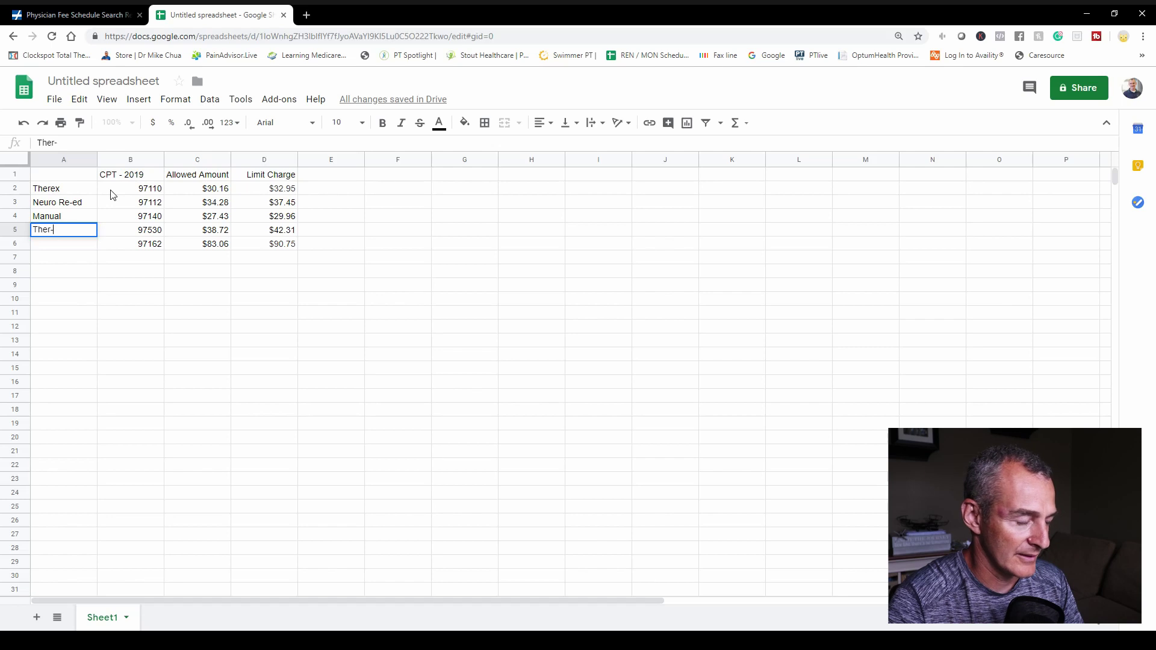
text(Act)
key(Return)
text(Ev)
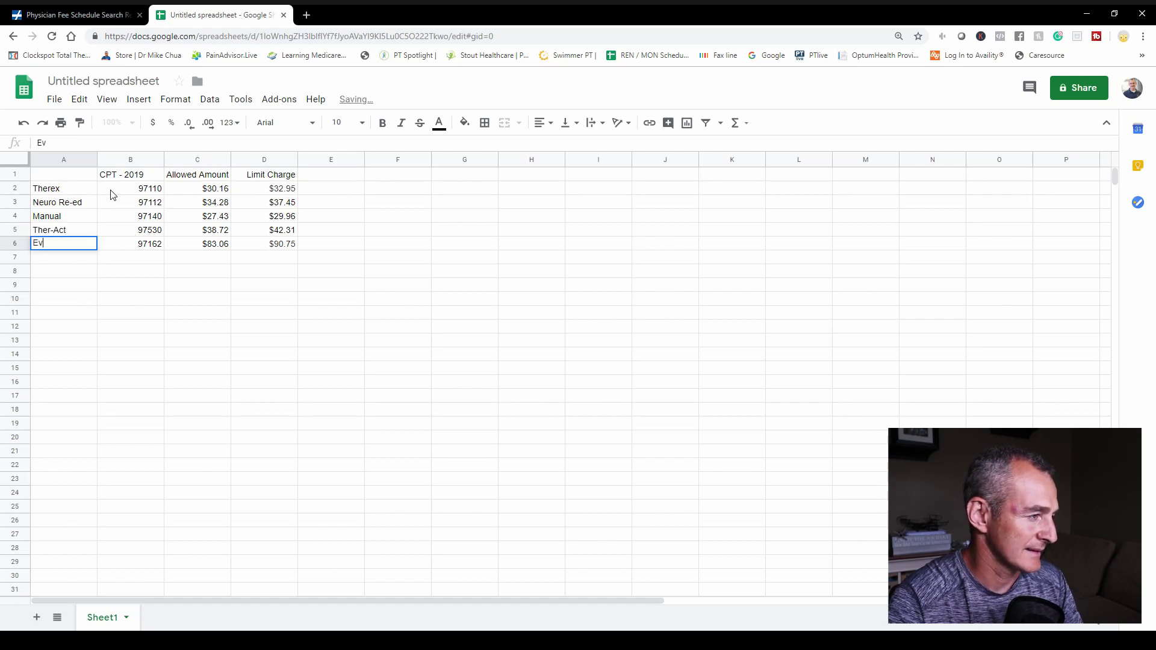
text(al Mod)
key(Return)
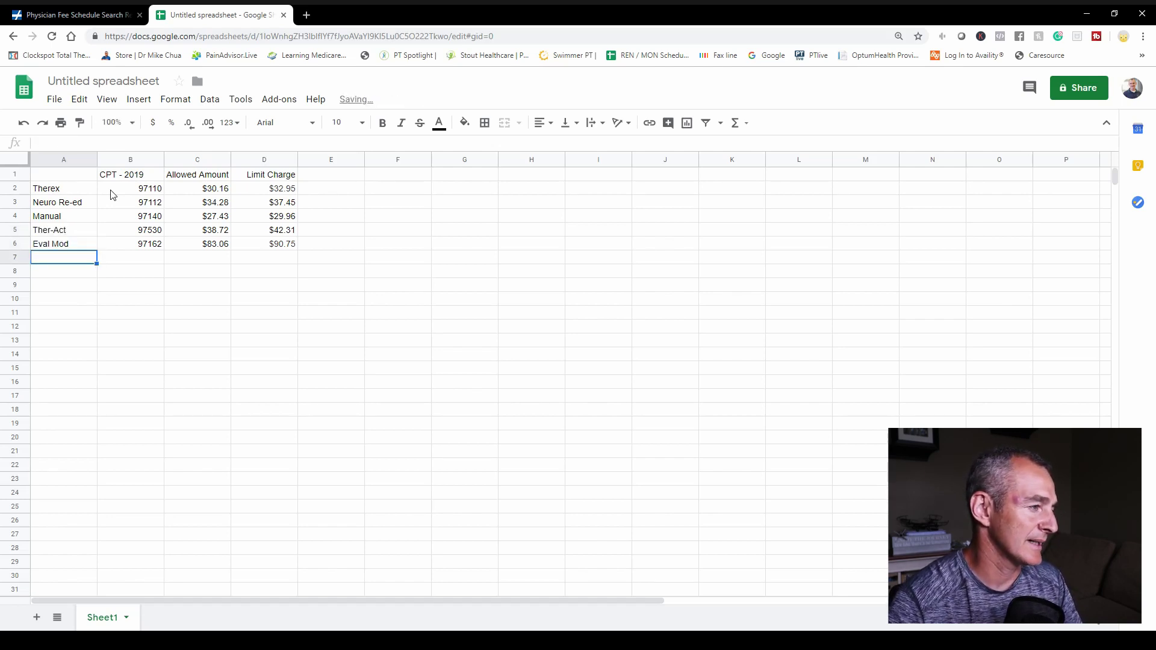
Step: Enter the header Descr in A1 above the code descriptions
click(54, 175)
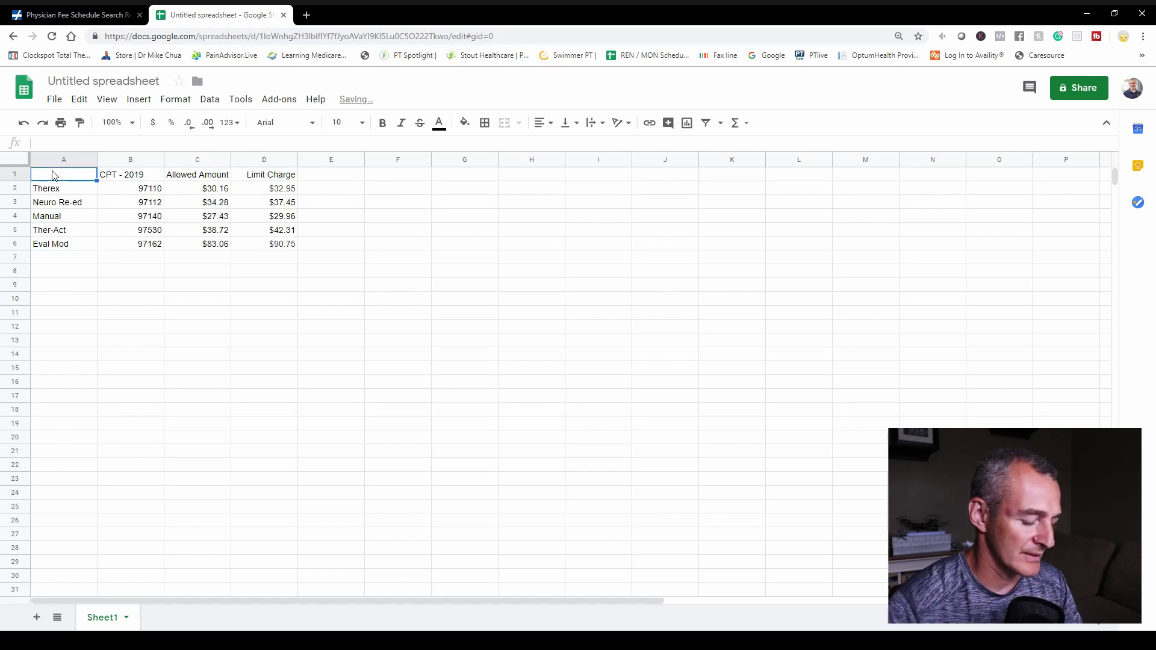
text(Dec)
text(c)
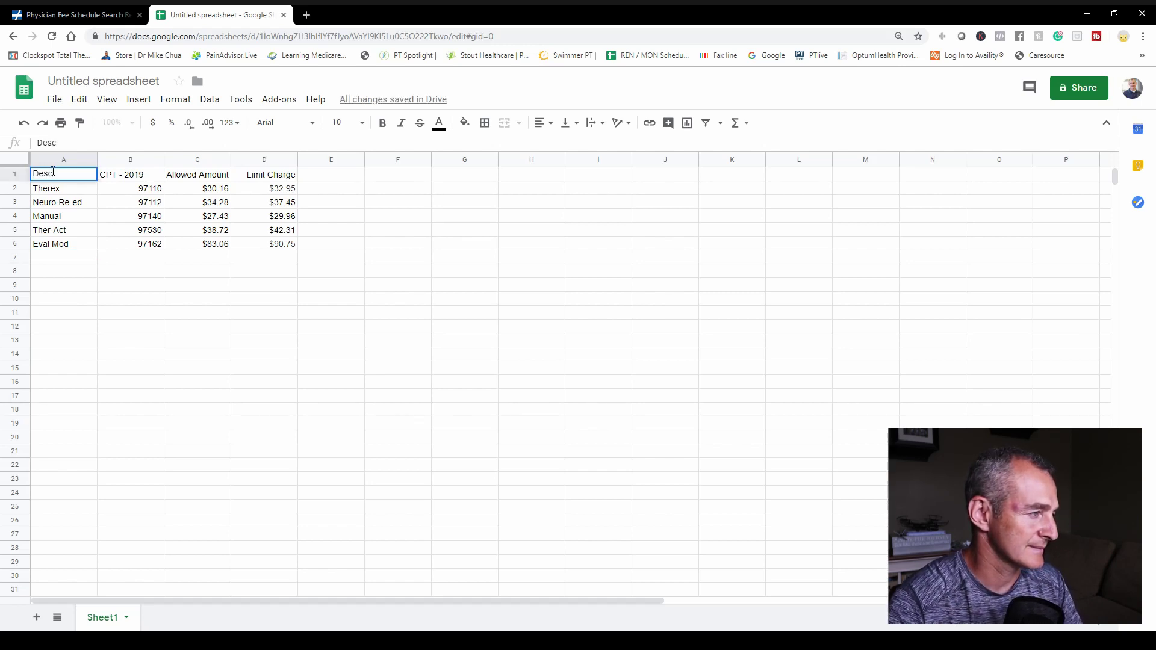
key(Return)
double_click(55, 176)
text(r)
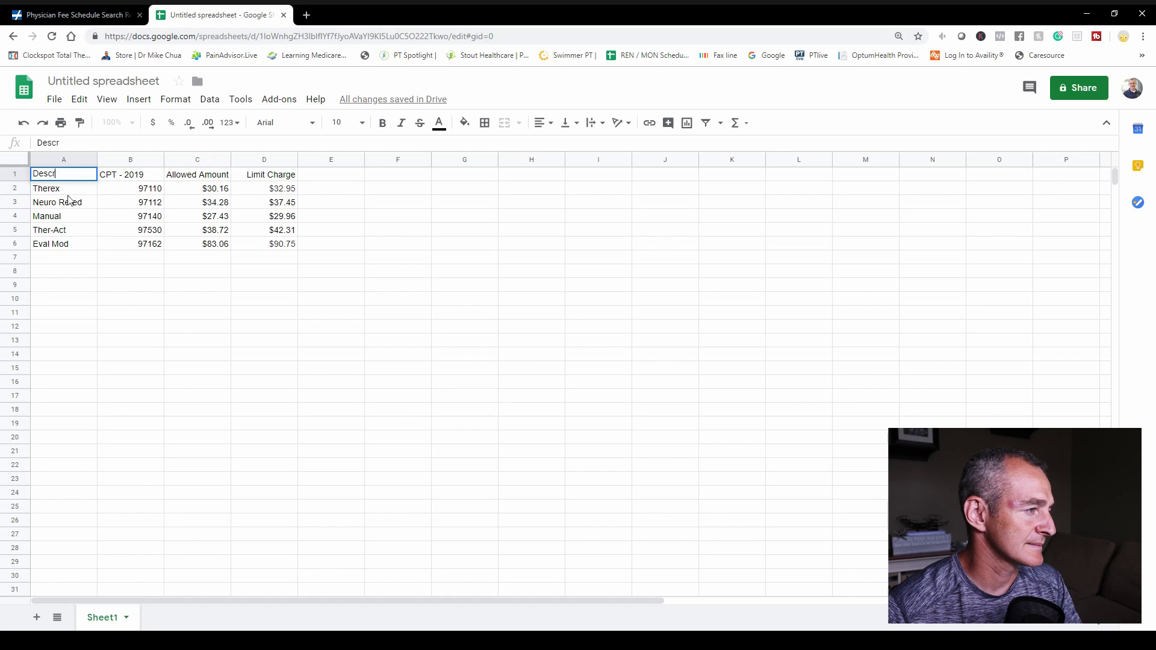
click(88, 299)
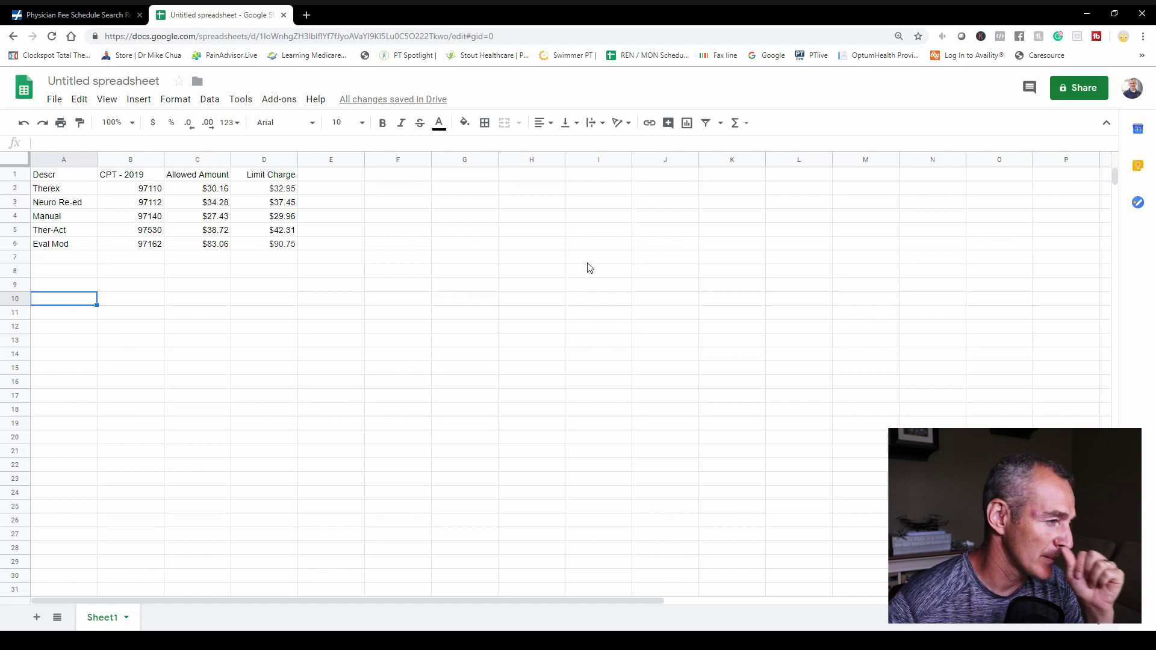
Step: Enter 0.8 in E1, beside the Limit Charge header
click(346, 177)
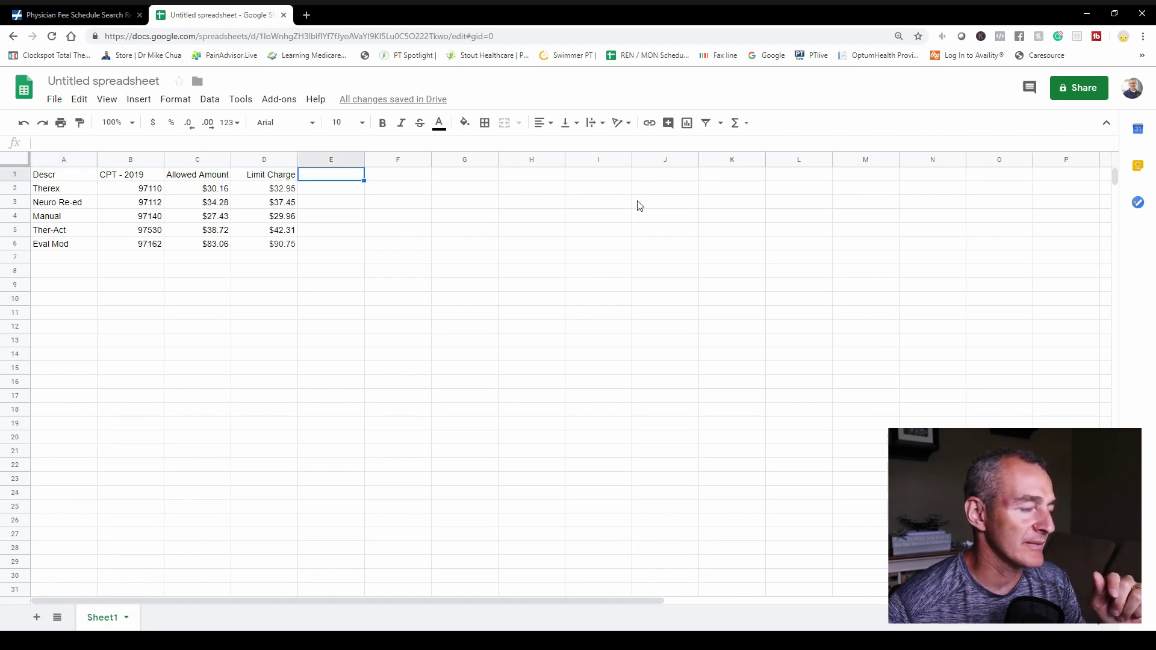
text(0.8)
key(Return)
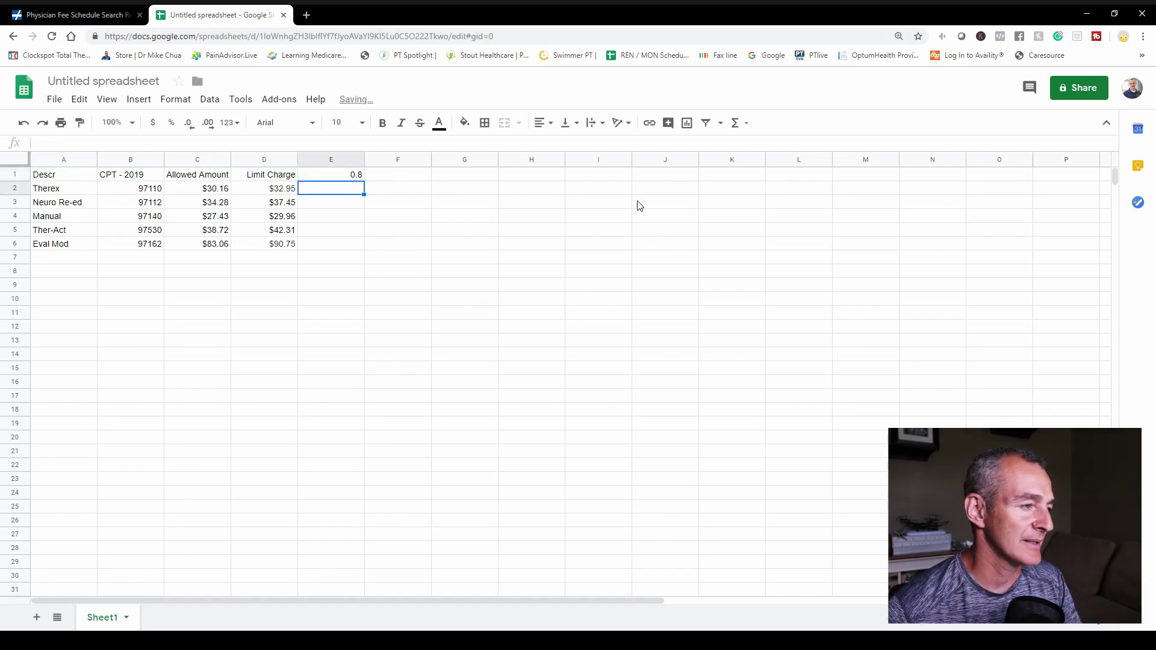
Step: Enter the column headers 80 Percent in E1 and 20 Percent in F1
click(349, 174)
text(80)
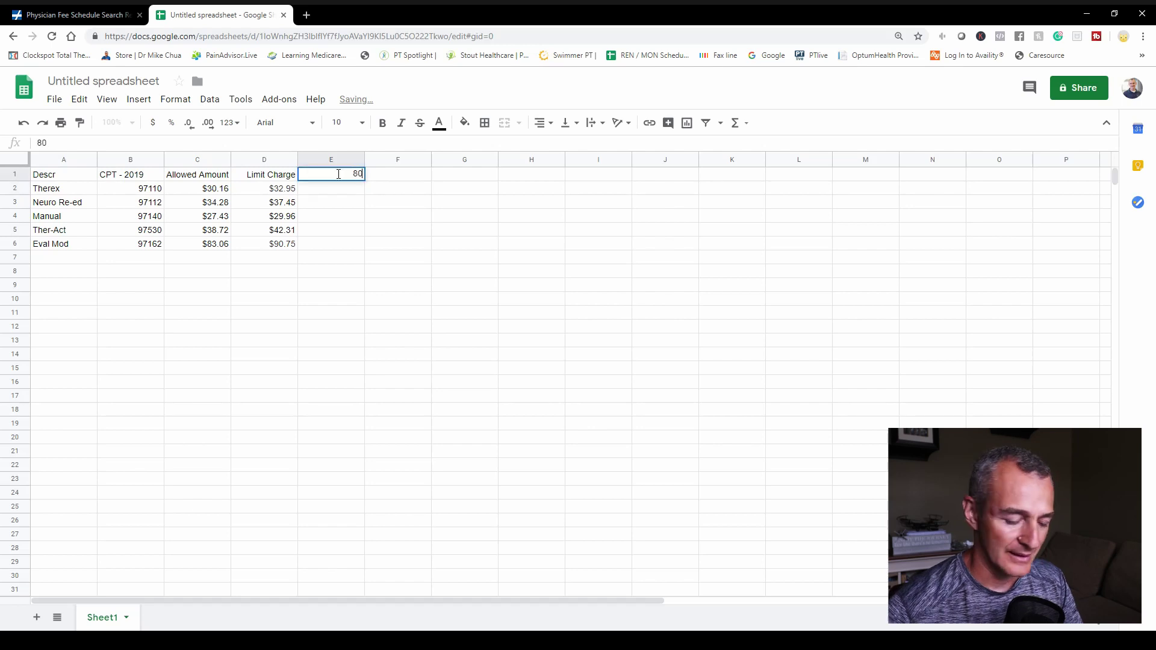
text( Percent)
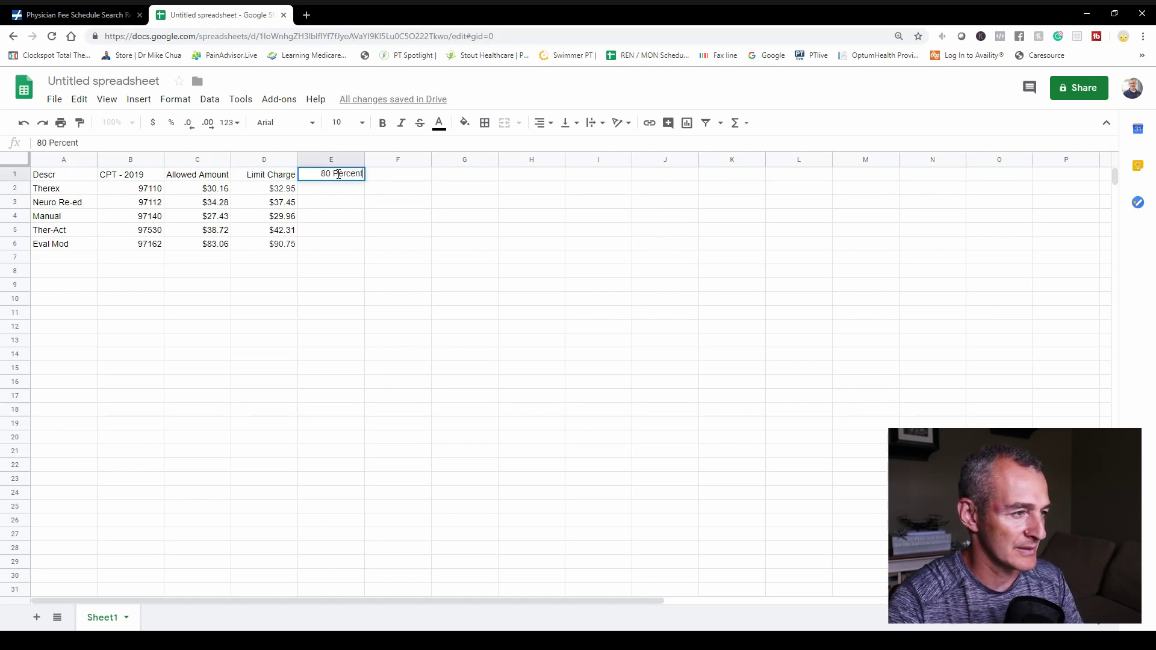
key(Return)
key(Up)
key(Right)
text(20 Percent)
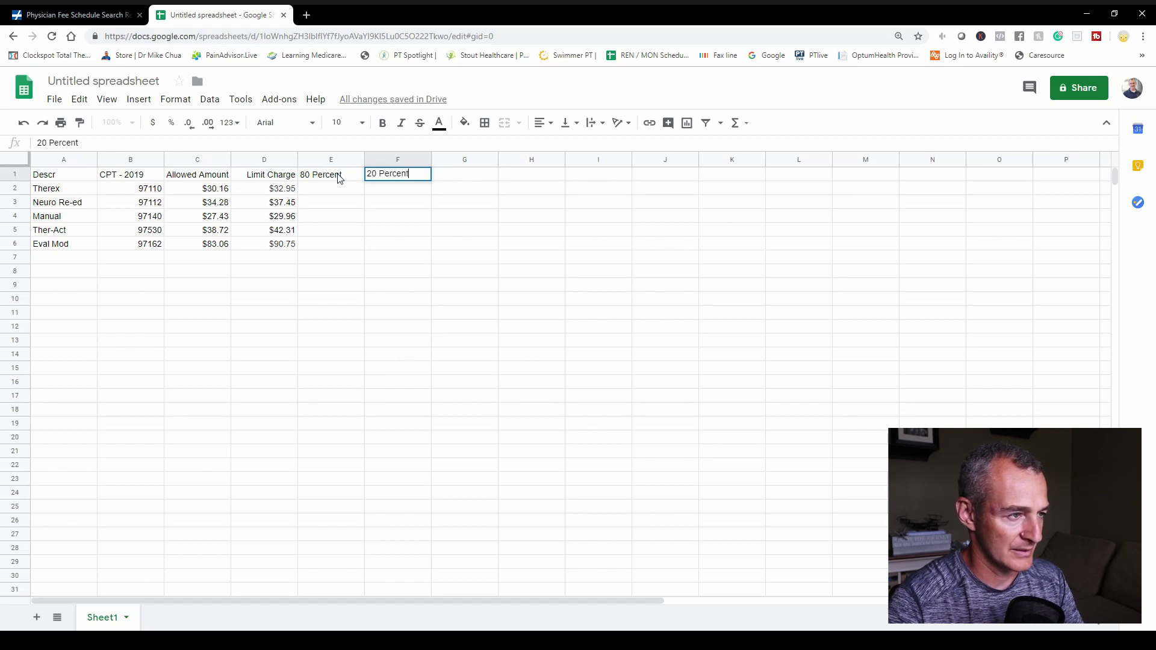
Step: Calculate 80 percent of the Therex allowed amount in E2 with =C2*.8 and fill the formula down through E6
key(Return)
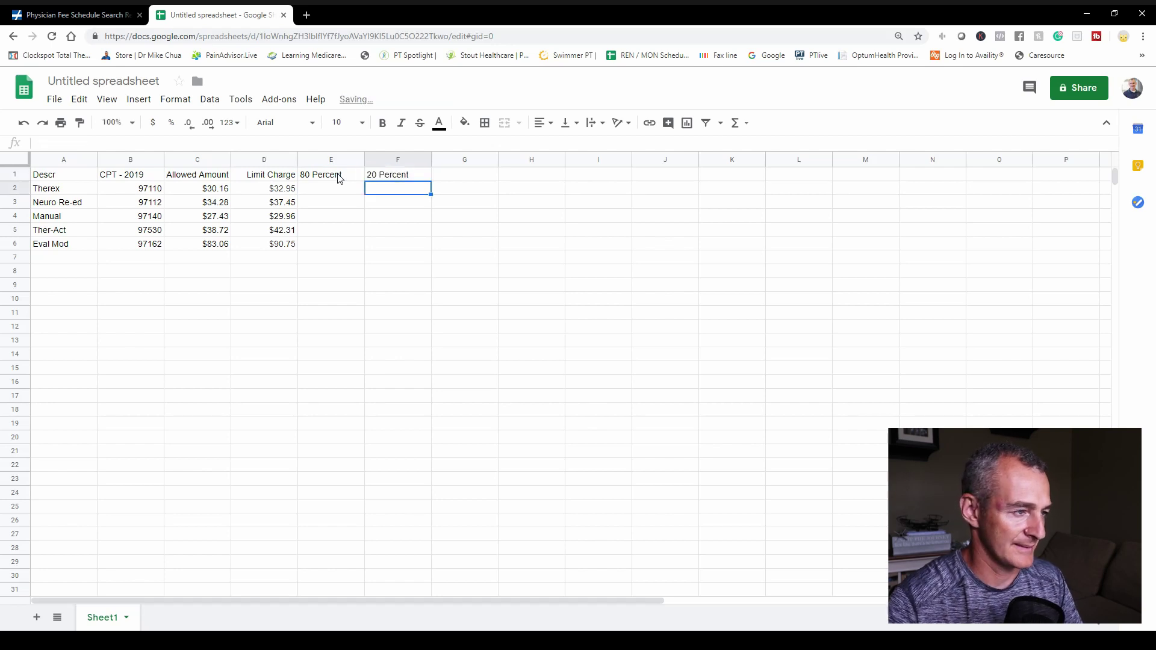
key(Left)
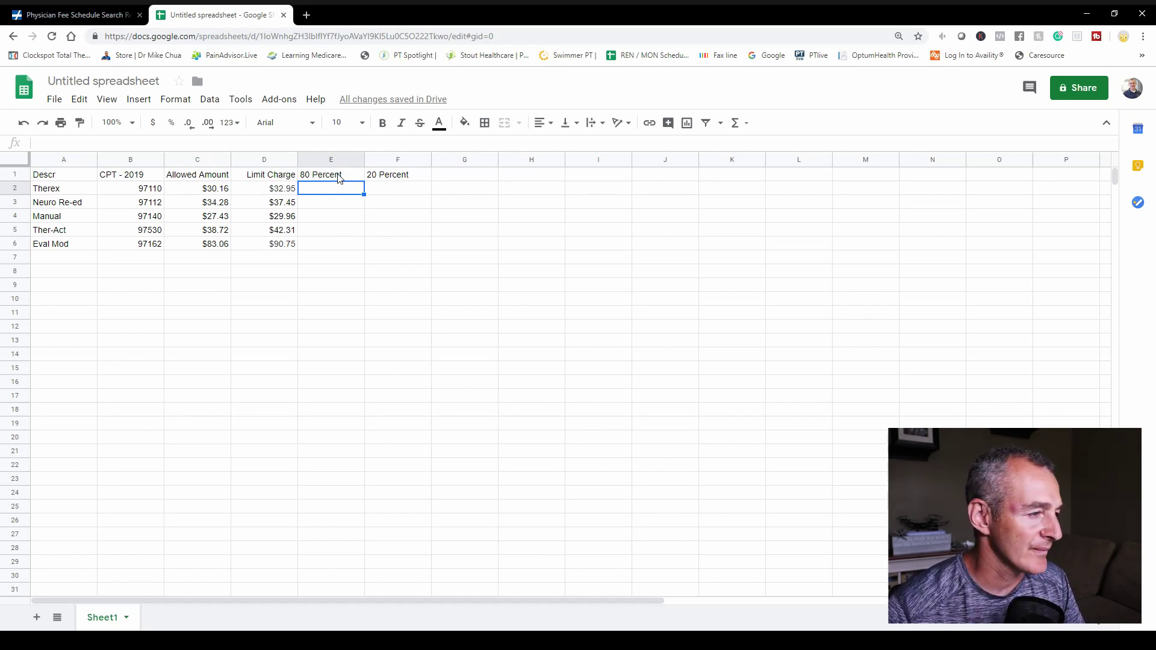
text(=)
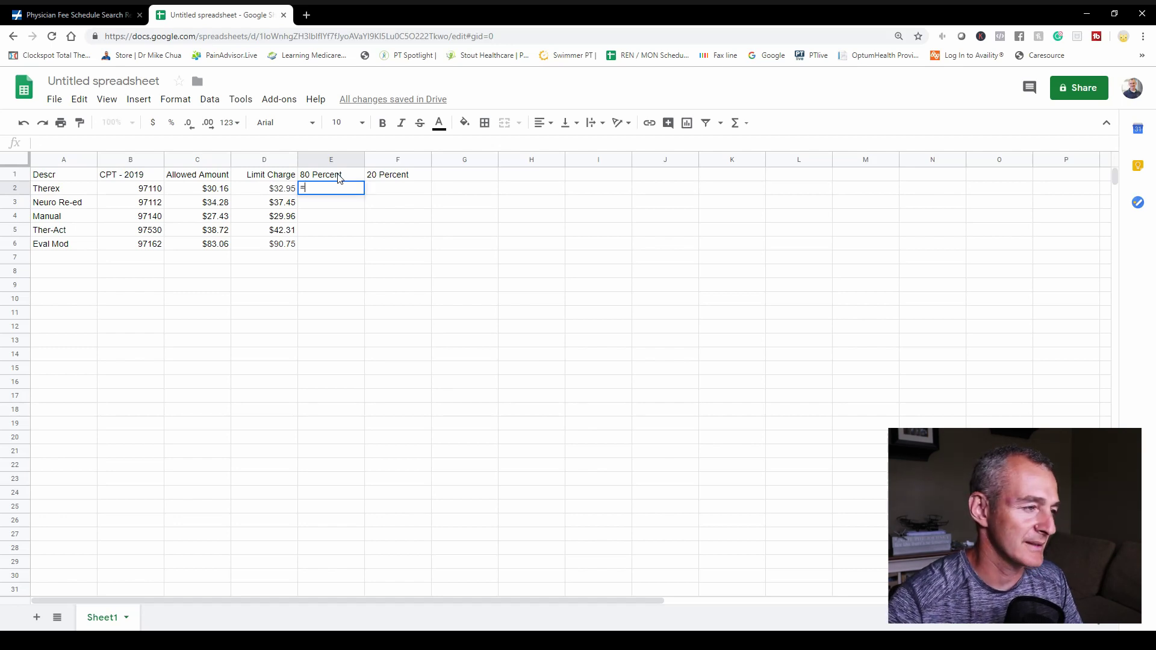
text(C2*)
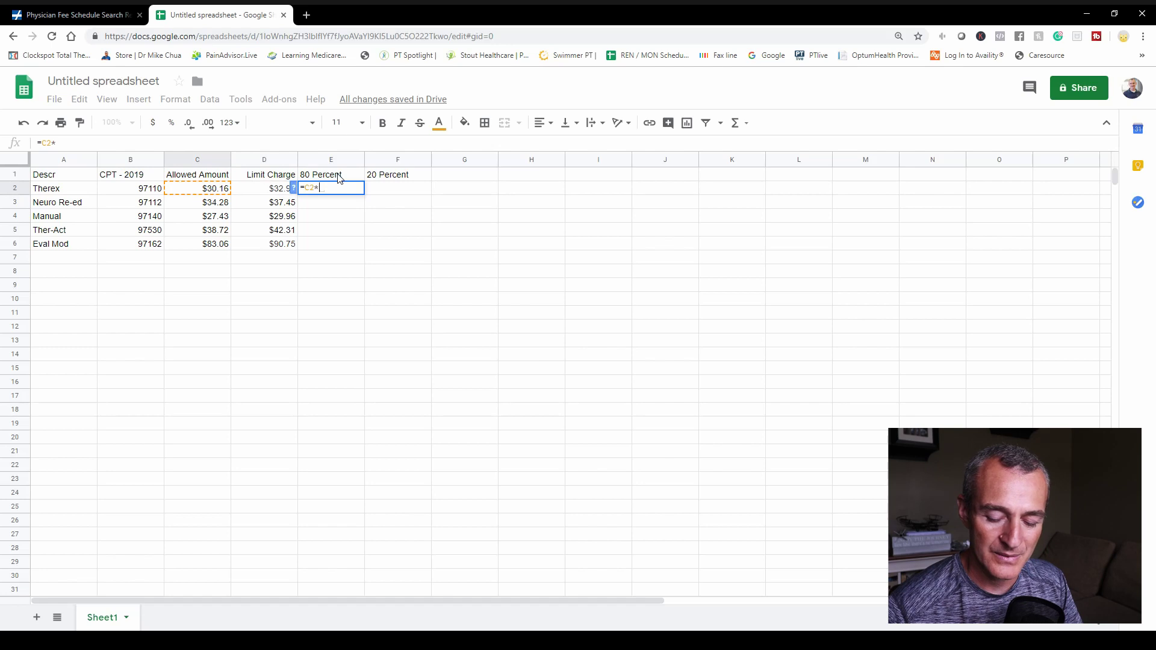
text(.8)
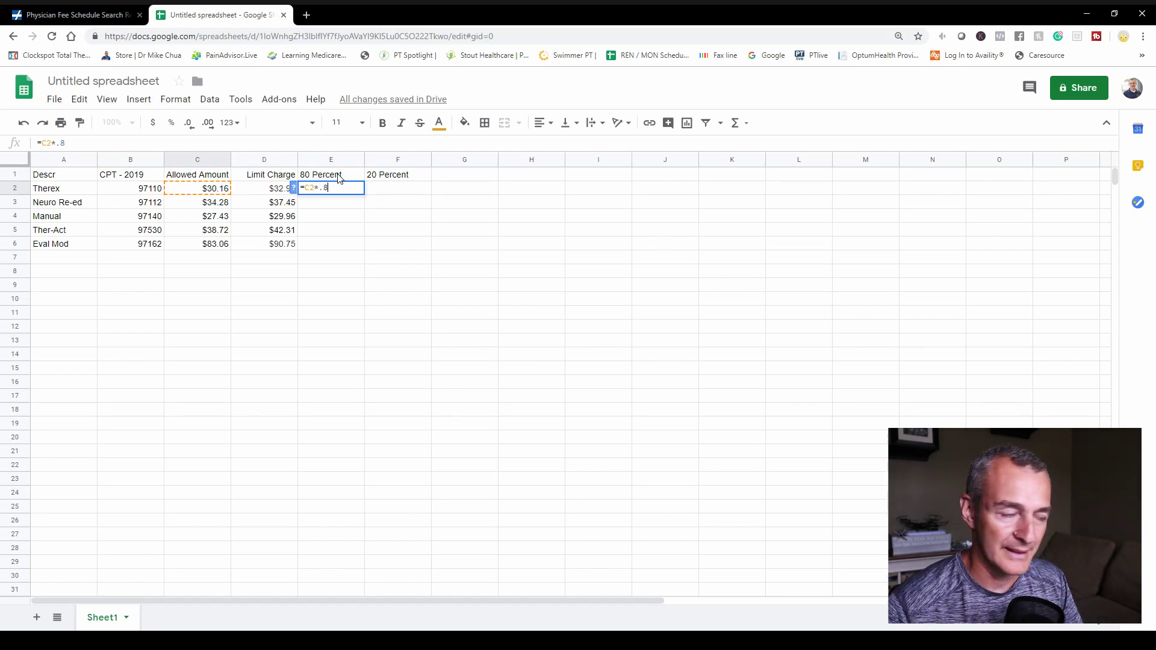
key(Return)
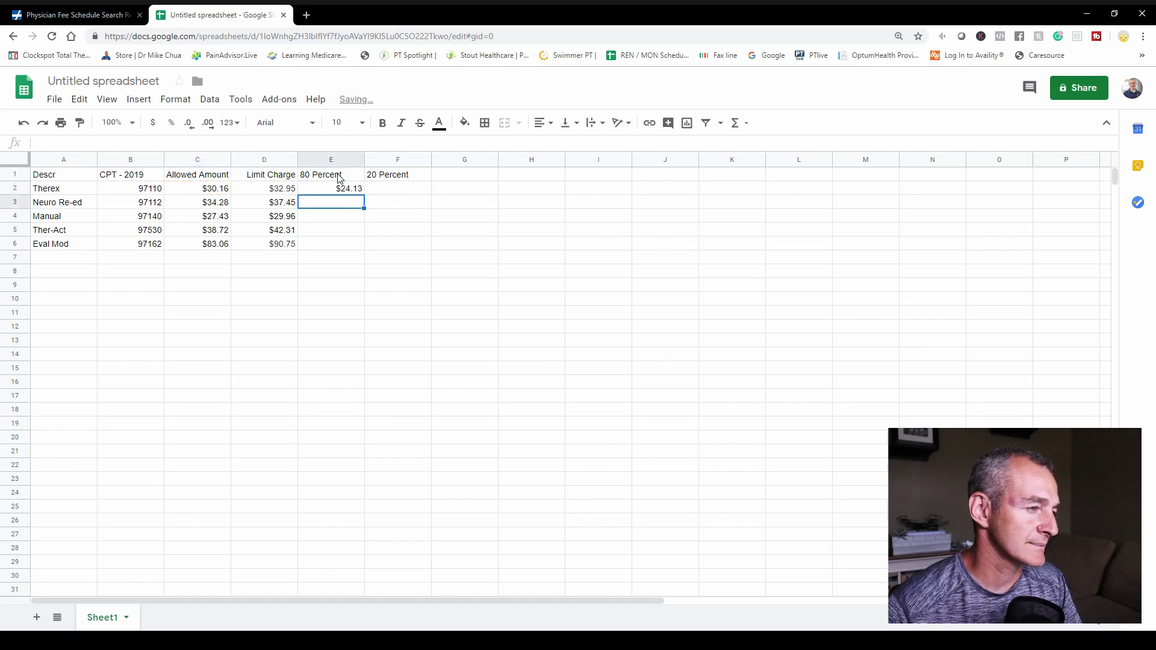
click(355, 191)
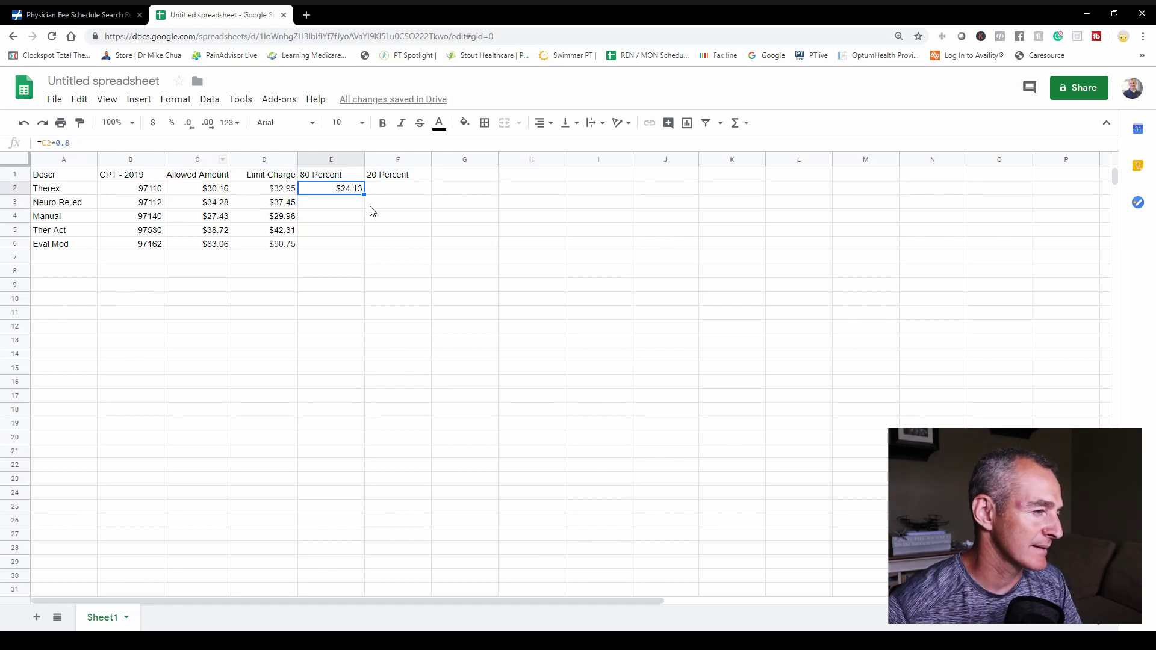
drag(364, 195, 364, 245)
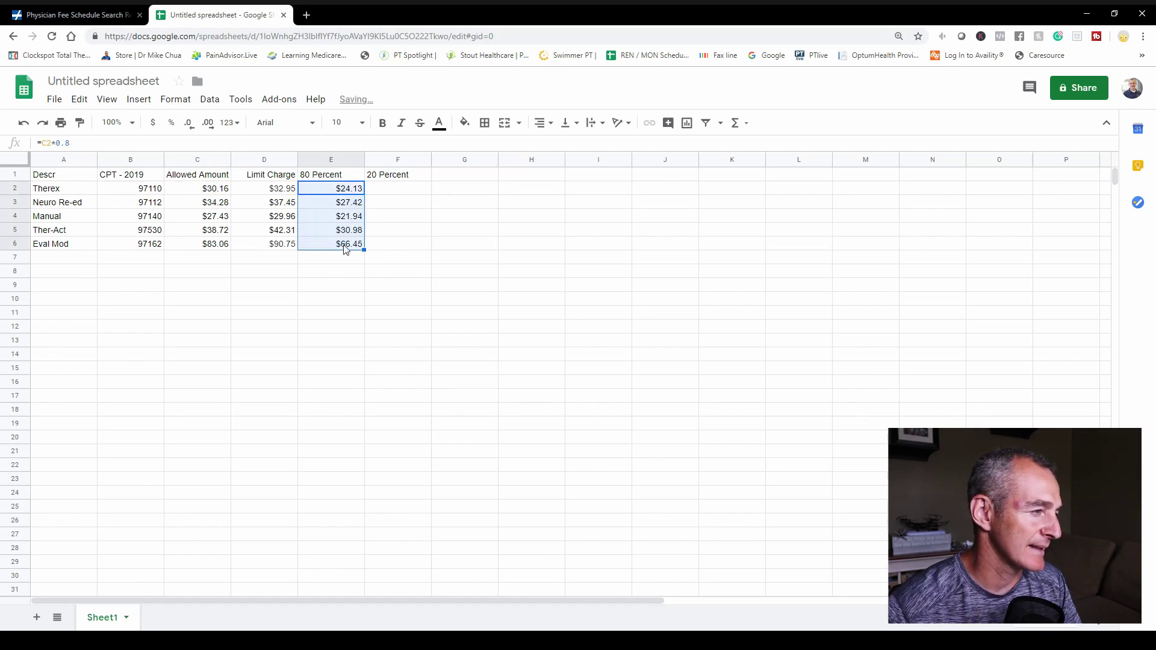
click(345, 247)
click(335, 287)
click(339, 233)
click(345, 218)
click(347, 206)
click(373, 272)
Step: Calculate 20 percent of the Therex allowed amount in F2 with =C2*20% and fill the formula down through F6
click(385, 192)
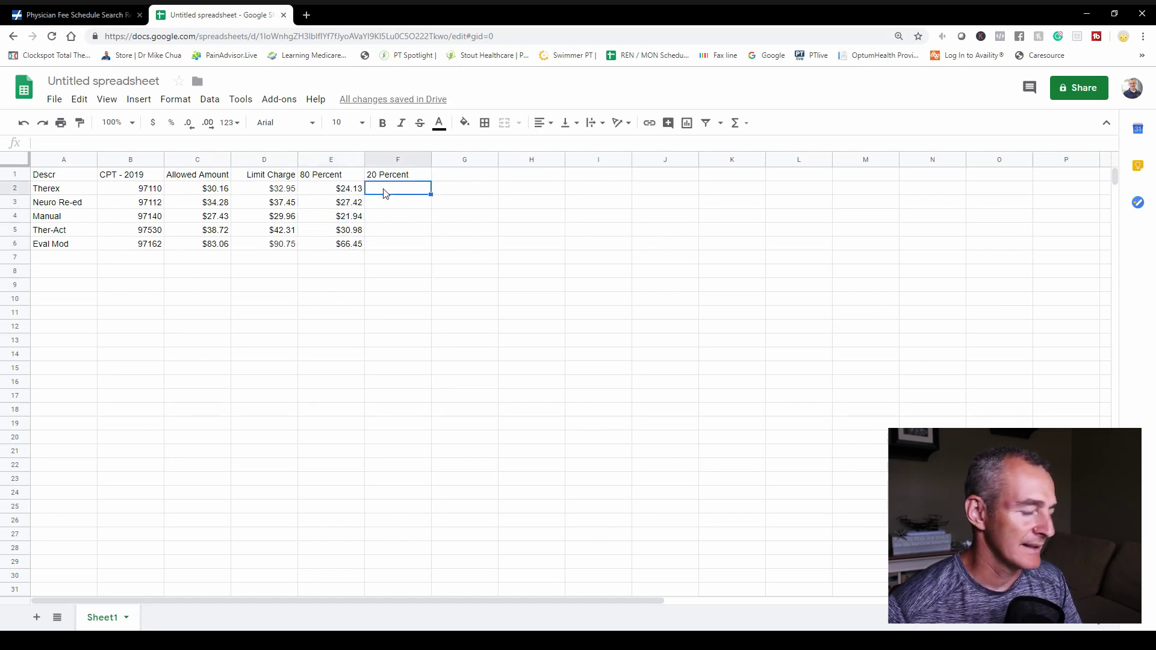
text(=)
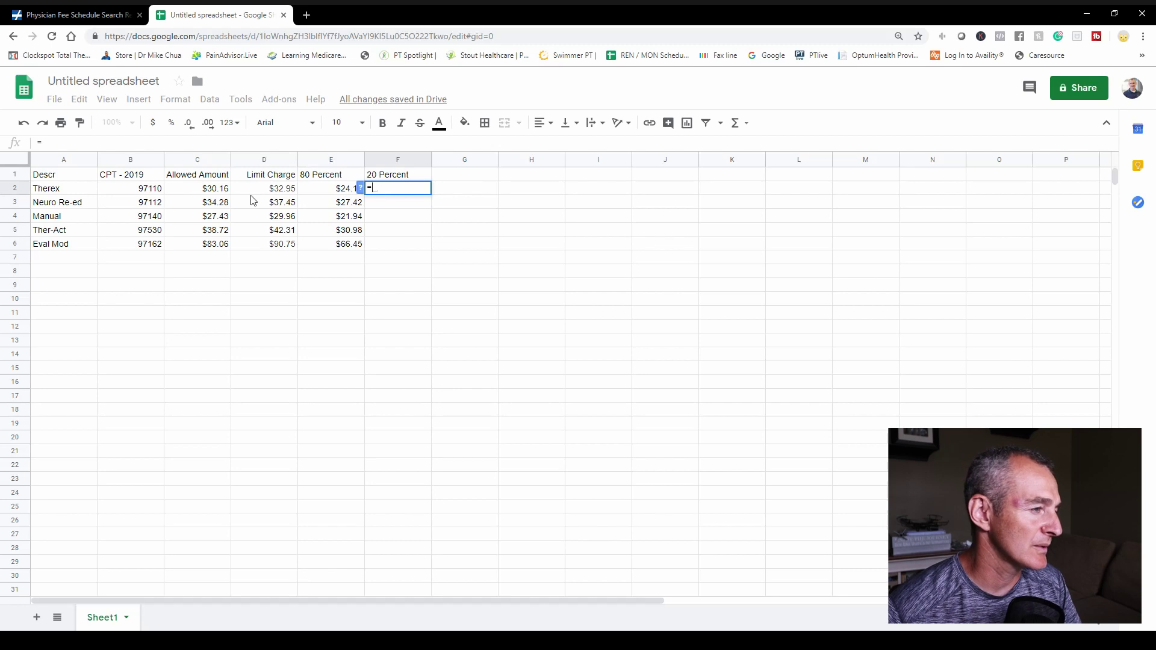
click(222, 192)
text(*20%)
key(Return)
click(413, 190)
drag(431, 194, 430, 241)
click(410, 305)
Step: Enter the column header Enter Value % in G1, beside the 20 Percent header
click(480, 180)
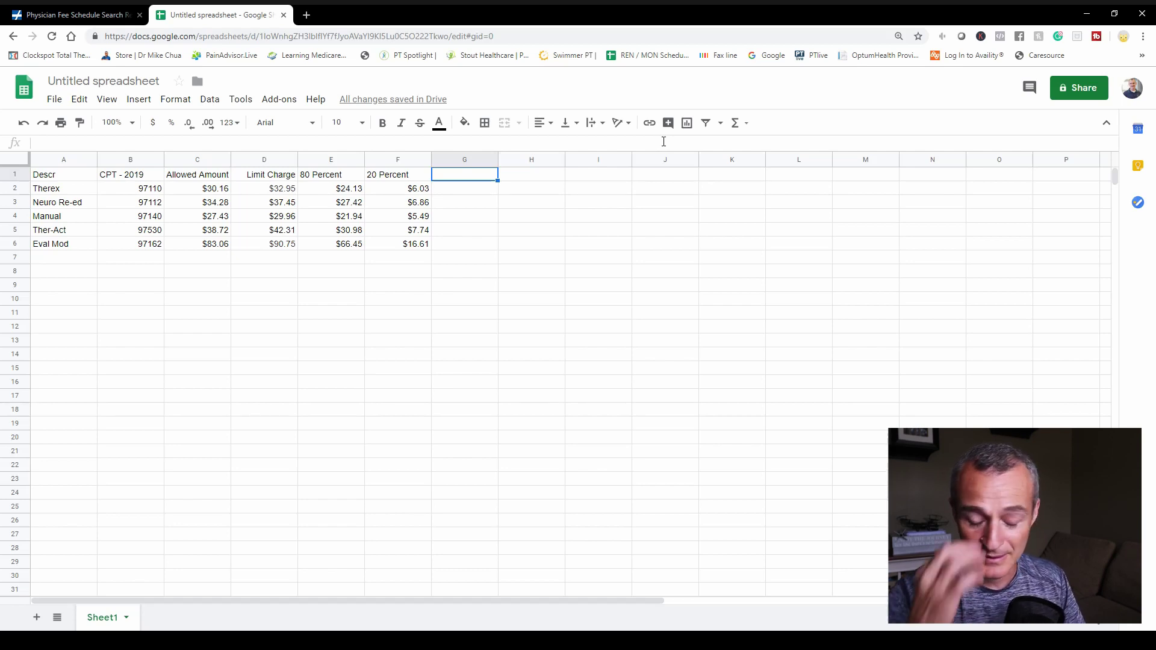
text(Enter Nu)
key(BackSpace)
text(Value)
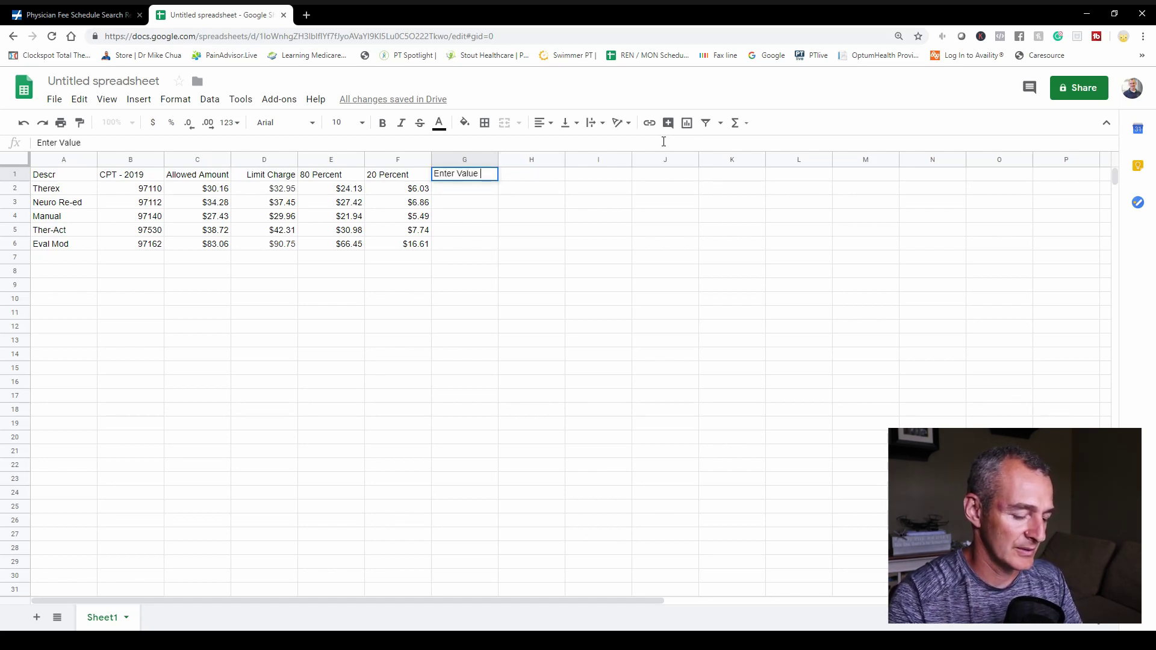
text( %)
key(Return)
Step: Enter the formula =G1*C2 in G2 to multiply the percentage cell by the Therex allowed amount
text(=)
click(483, 178)
text(*)
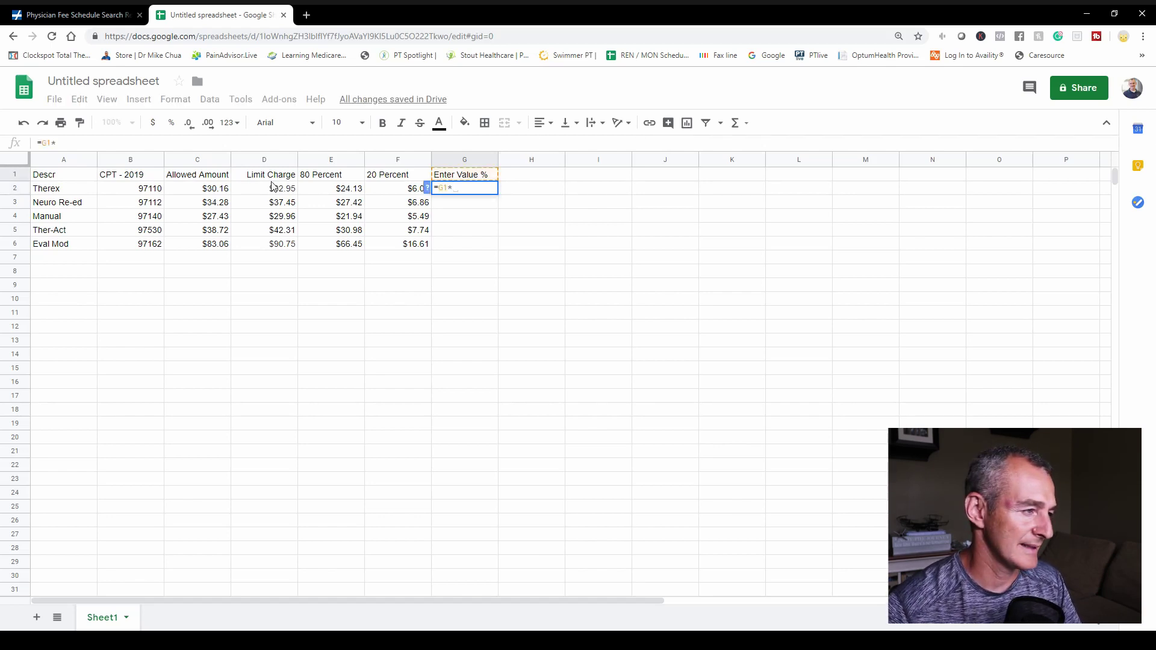
click(220, 190)
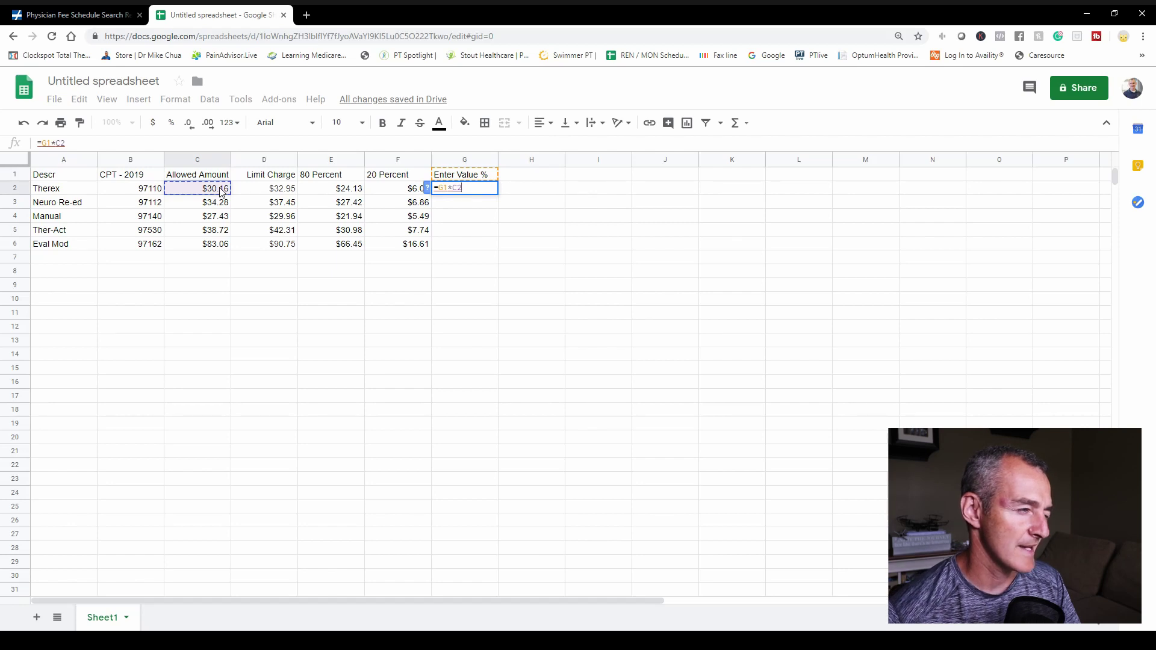
key(Return)
click(465, 179)
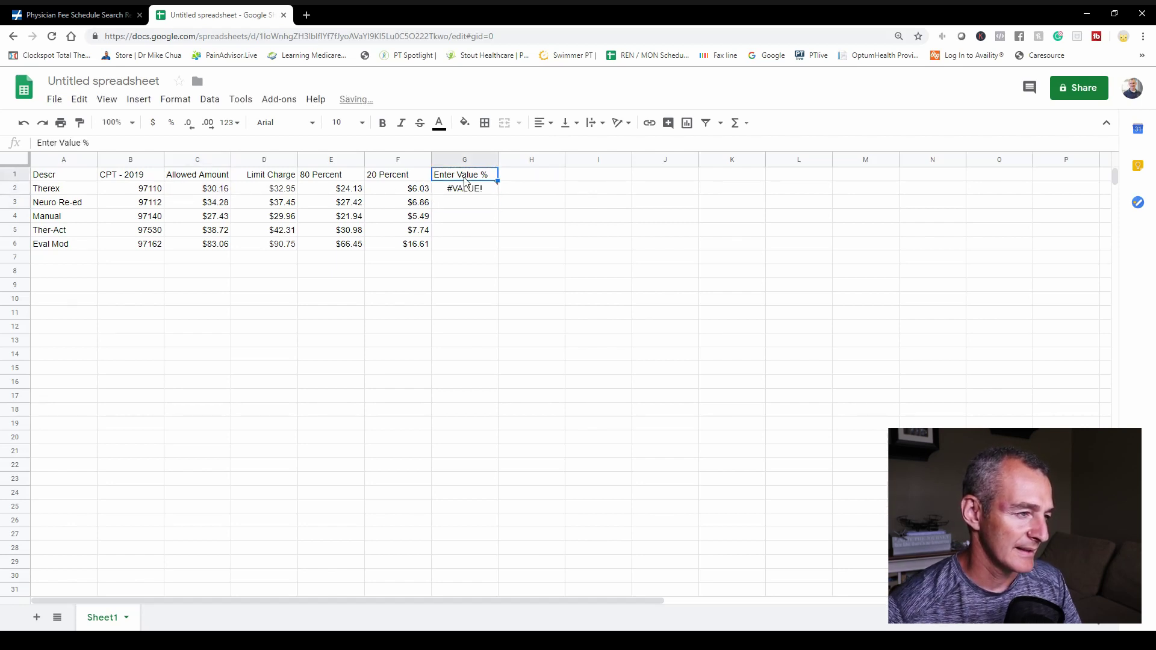
mouse_move(473, 191)
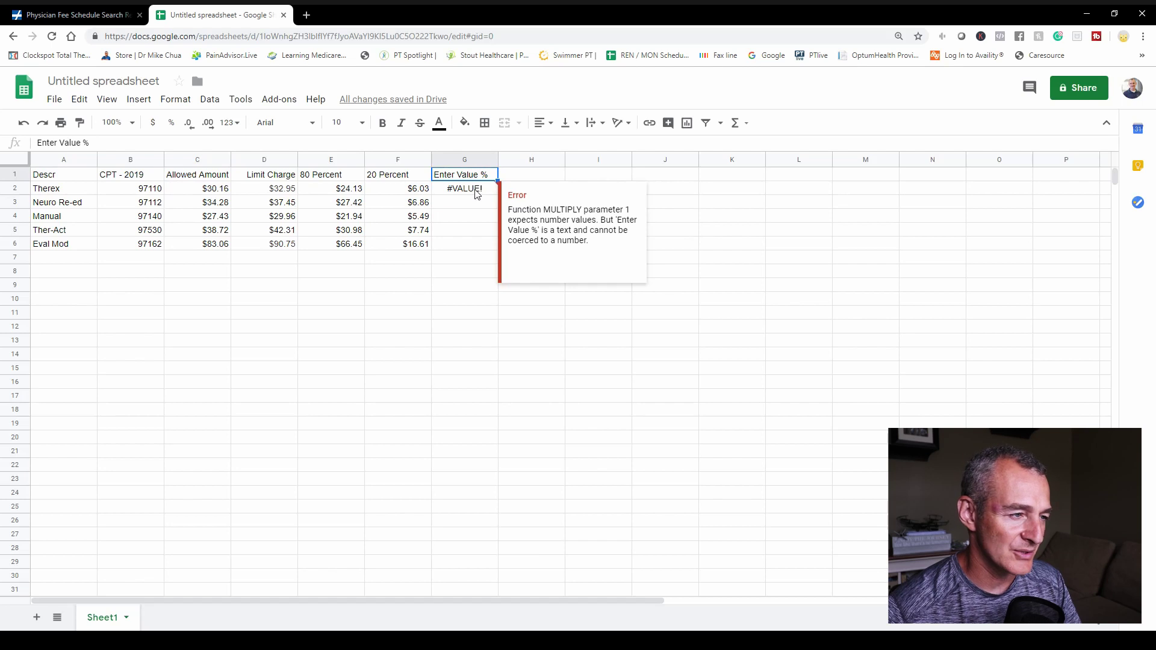
Step: Enter formulas in G3 and G4 that multiply G1 by the allowed amounts in C3 and C4
click(476, 206)
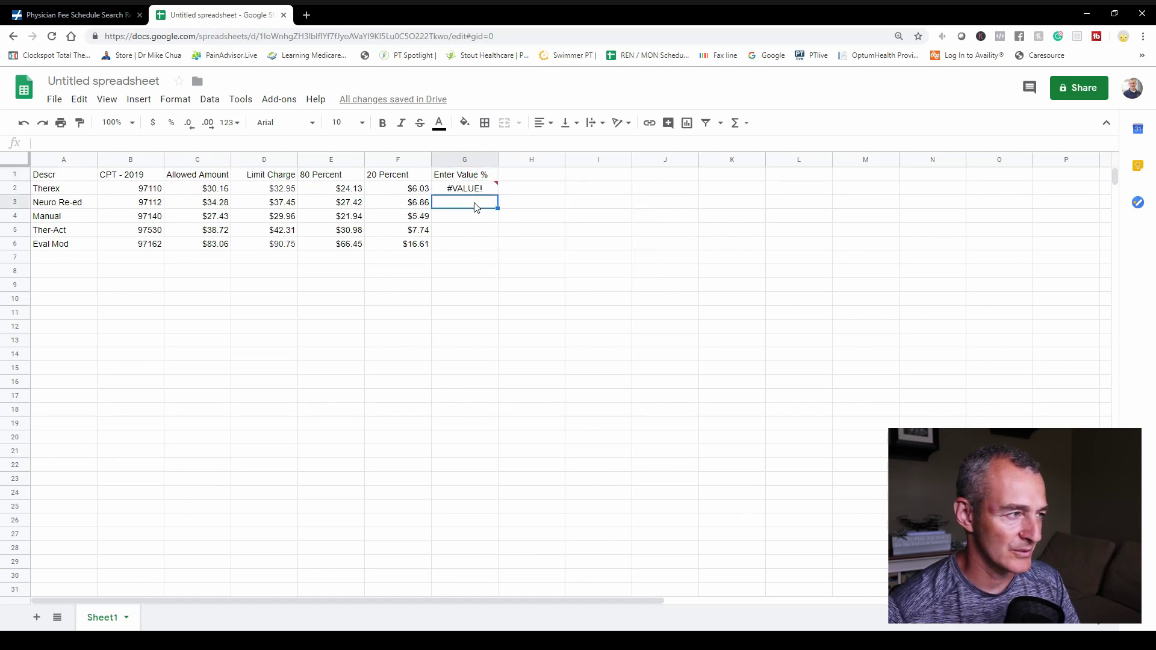
text(=)
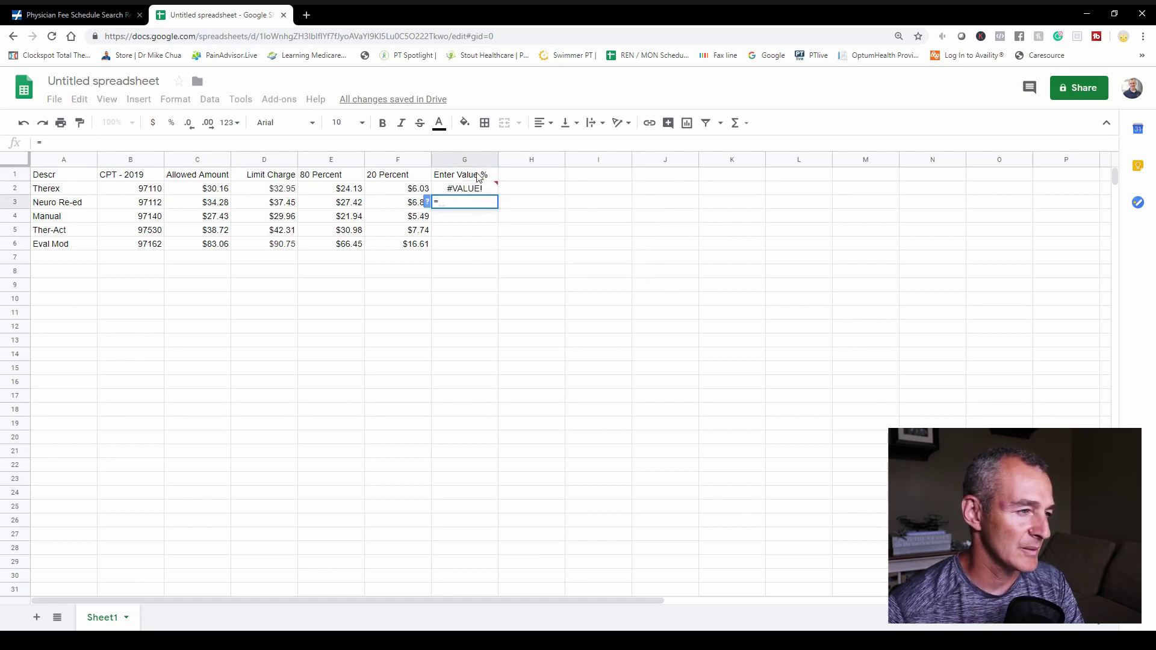
click(480, 175)
text(*)
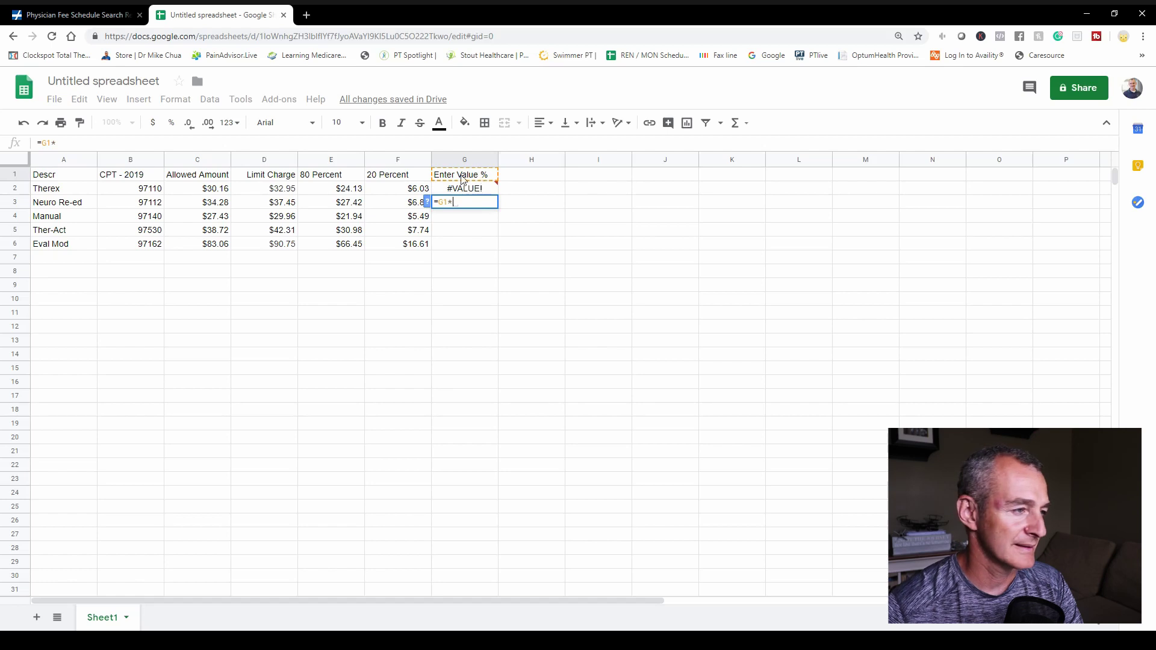
click(225, 205)
key(Return)
text(=)
click(463, 175)
text(*)
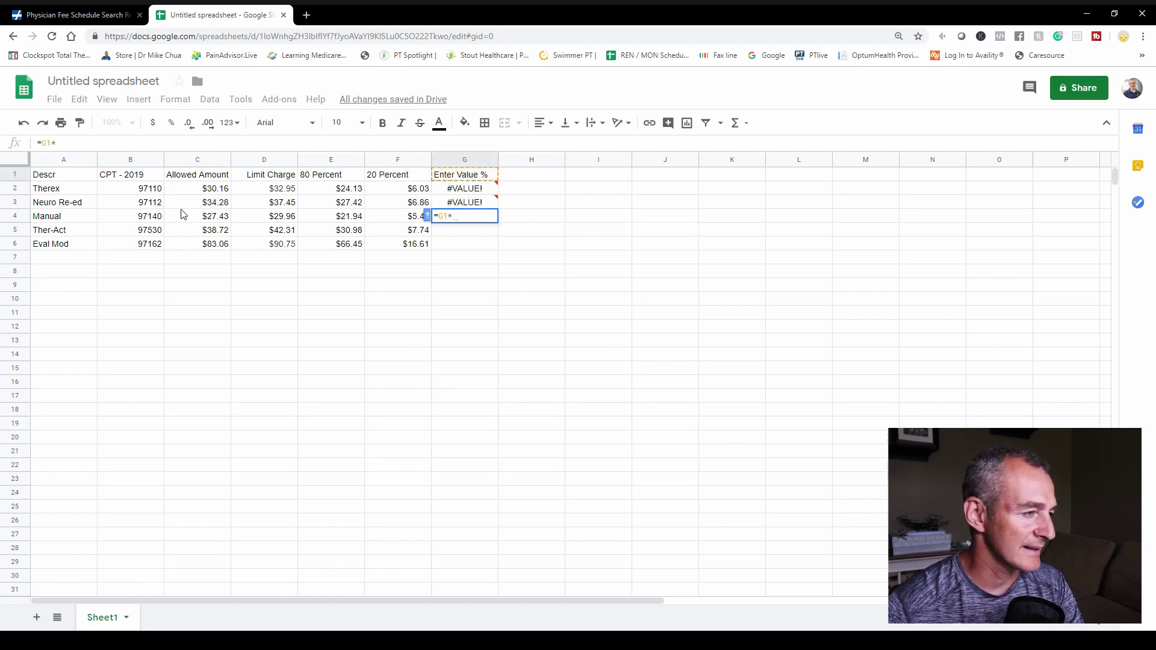
click(202, 219)
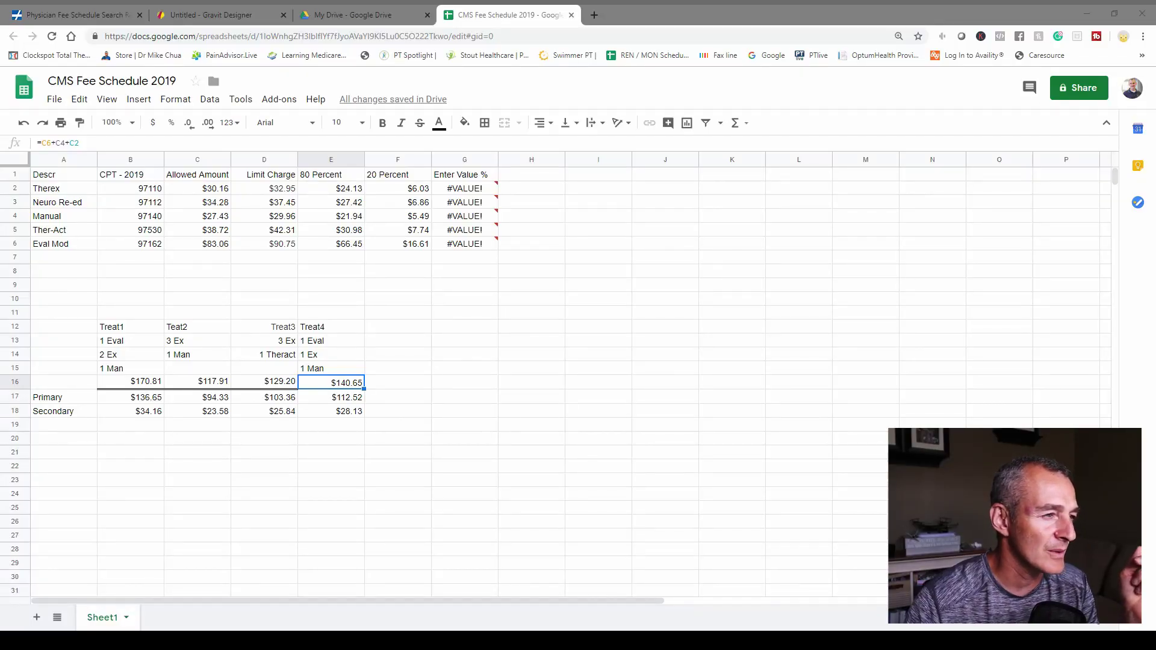
Step: Review the fee table in CMS Fee Schedule 2019 and the Treat1 through Treat4 treatment combinations with their payment totals
click(528, 18)
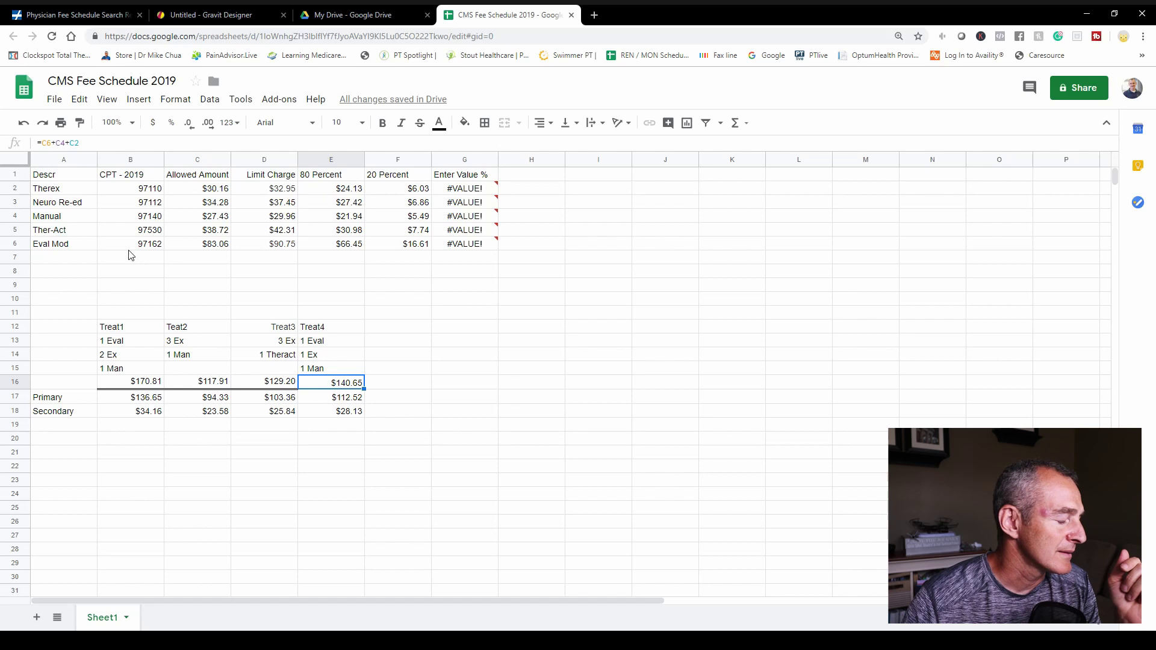
drag(63, 181, 457, 247)
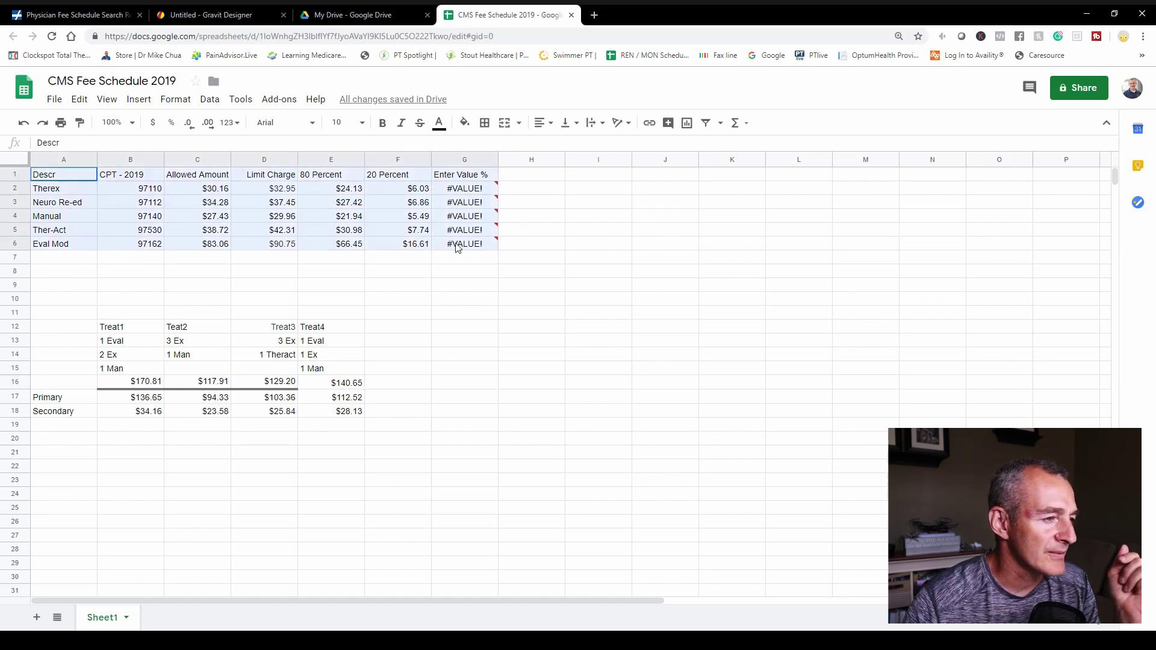
click(448, 284)
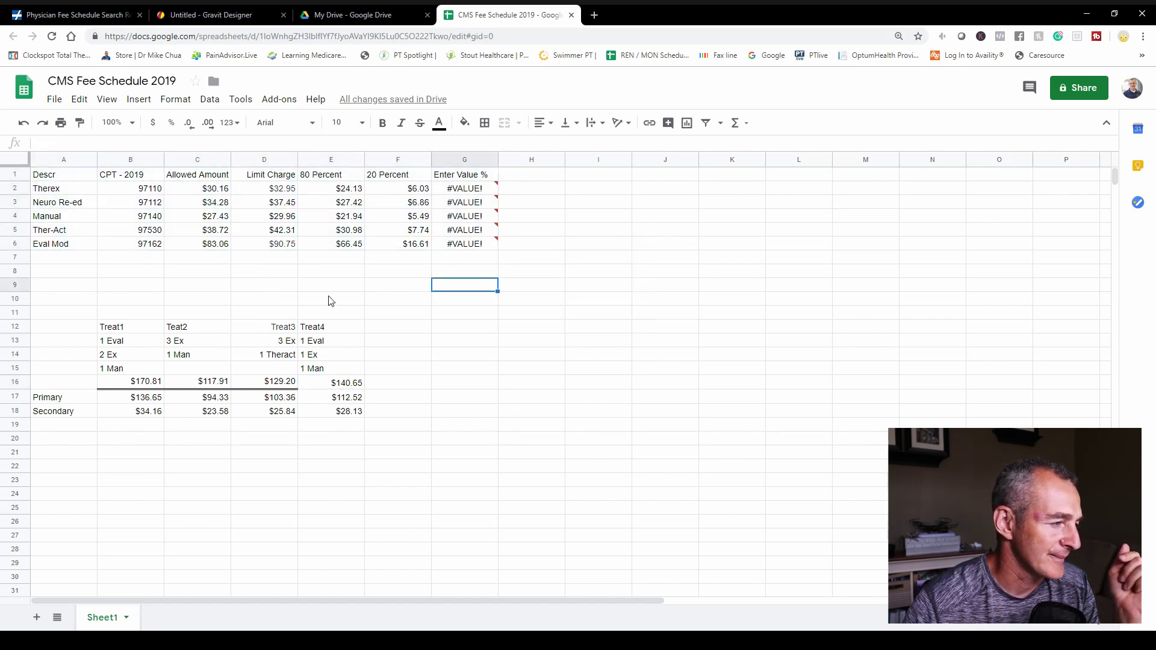
drag(130, 330, 126, 372)
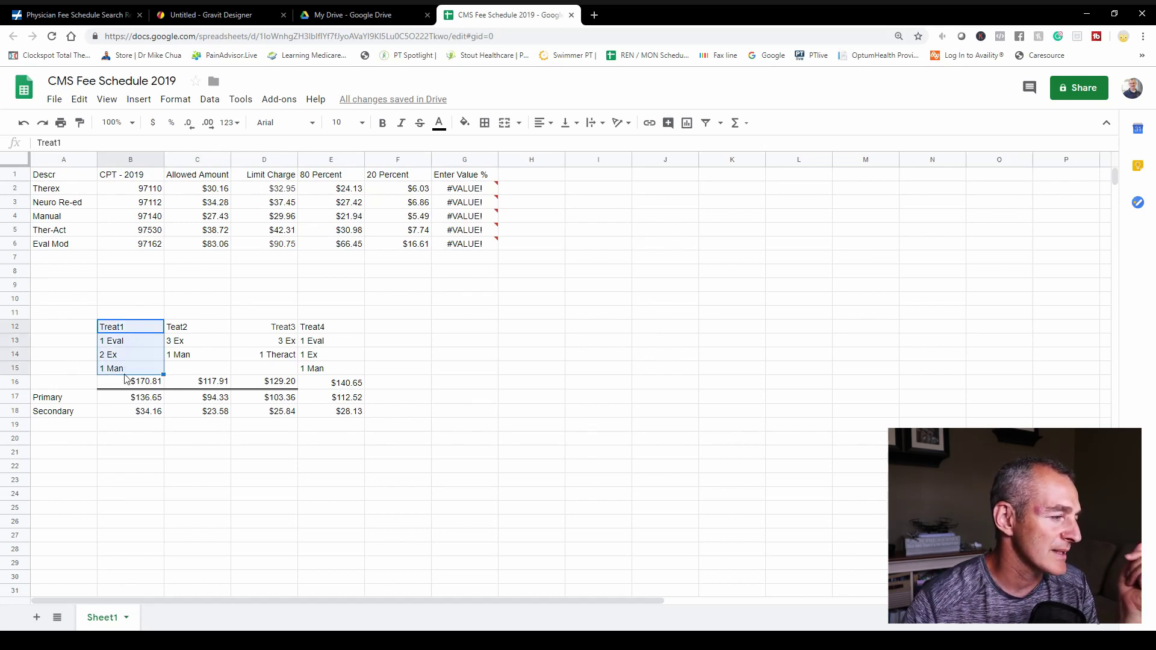
drag(214, 330, 212, 370)
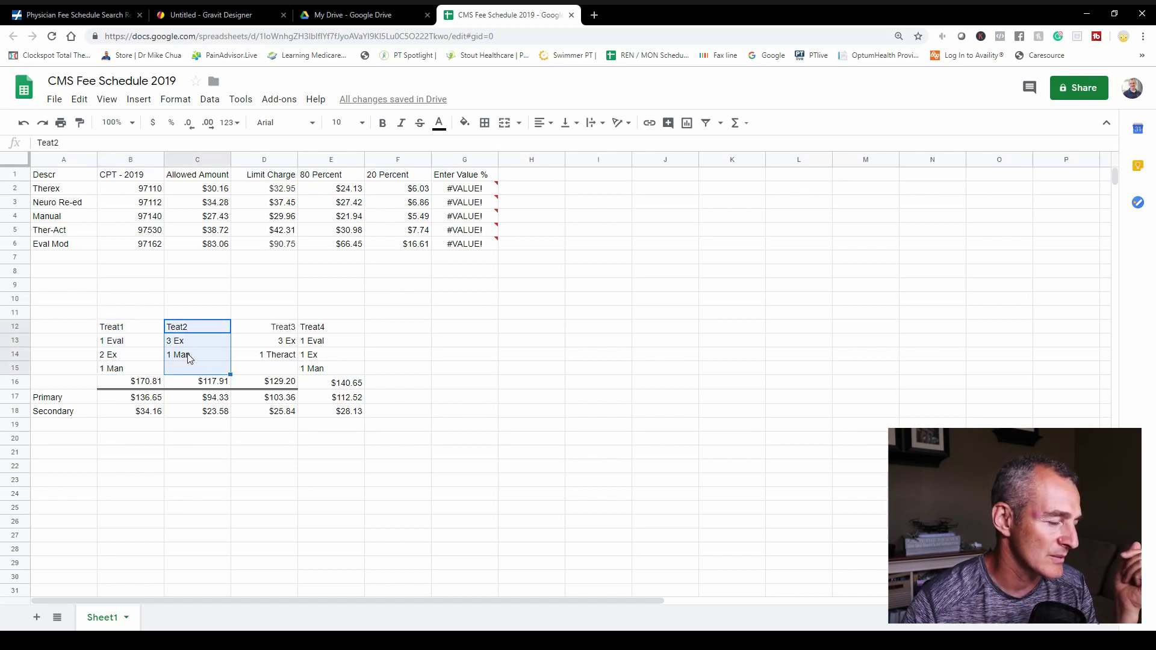
drag(280, 329, 271, 360)
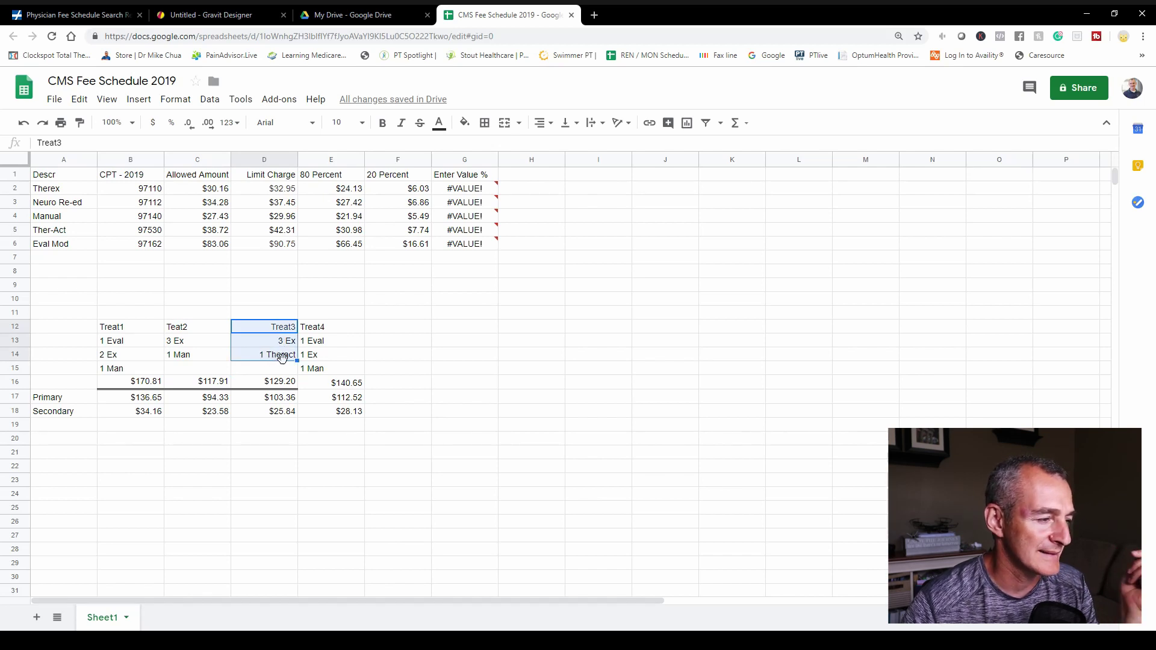
click(330, 330)
drag(331, 330, 327, 426)
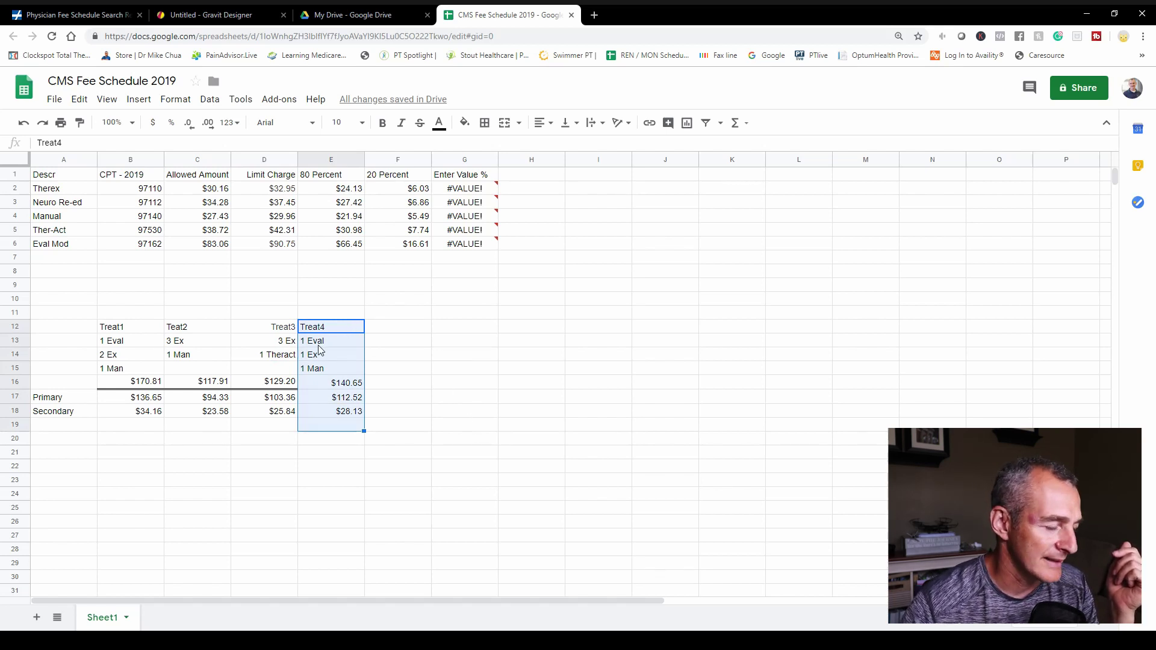
click(346, 383)
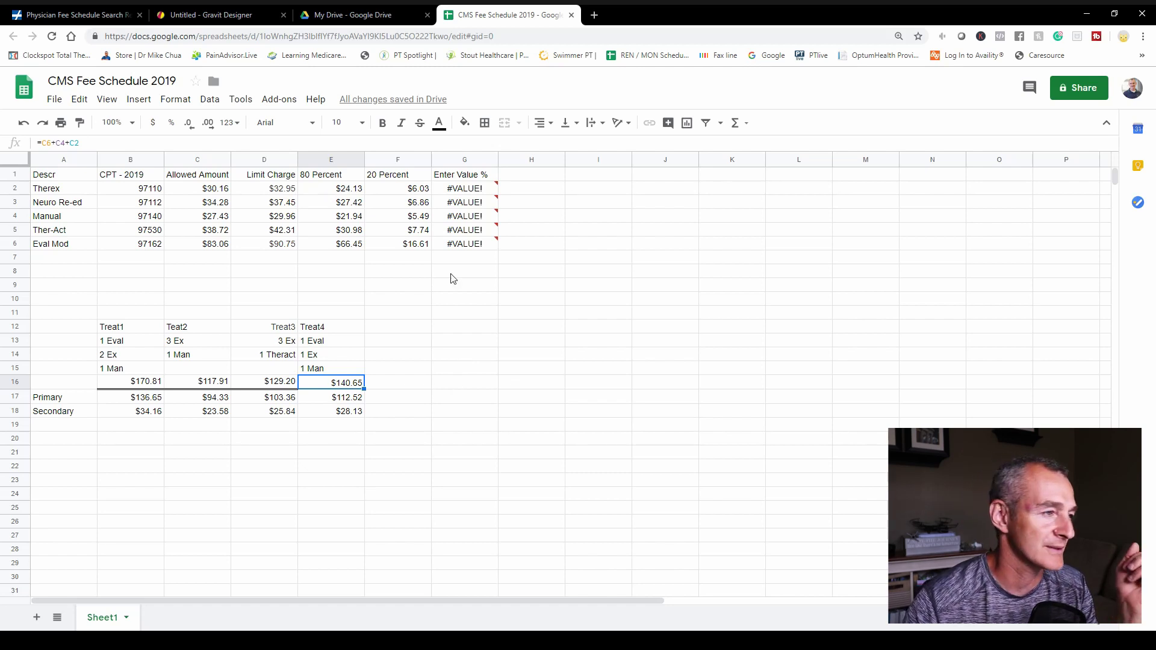
mouse_move(462, 233)
Step: Switch to Gravit Designer and examine the enlarged Line Item Payments and Adjustments screenshots for codes 97140, 97110 and 97161
click(207, 15)
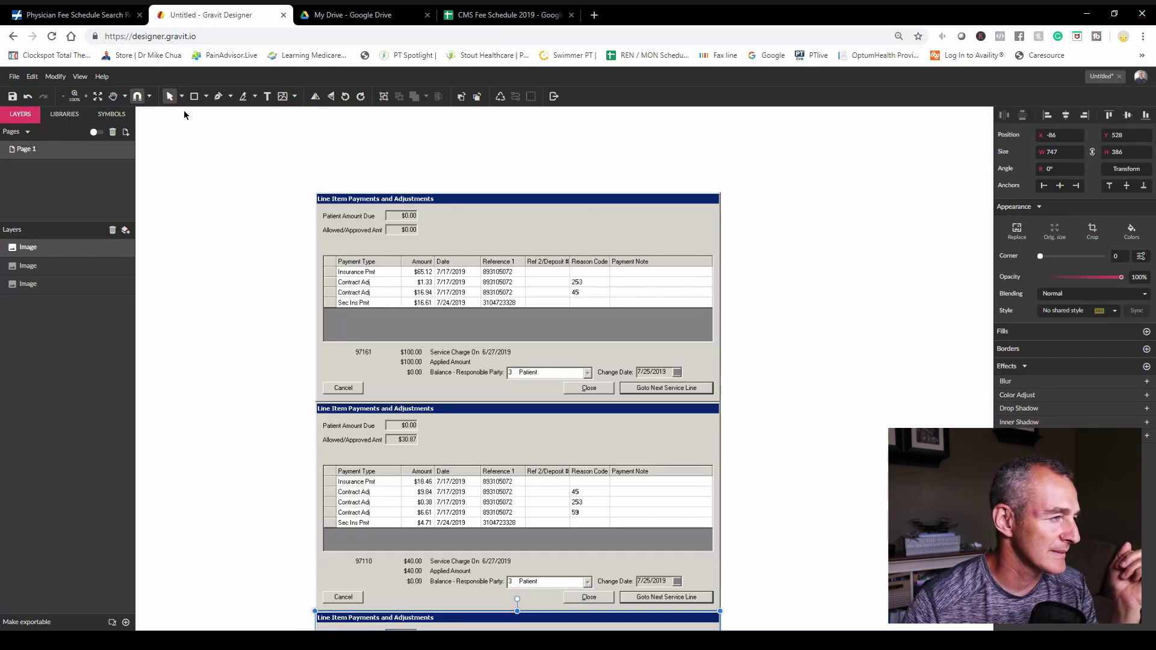
click(64, 98)
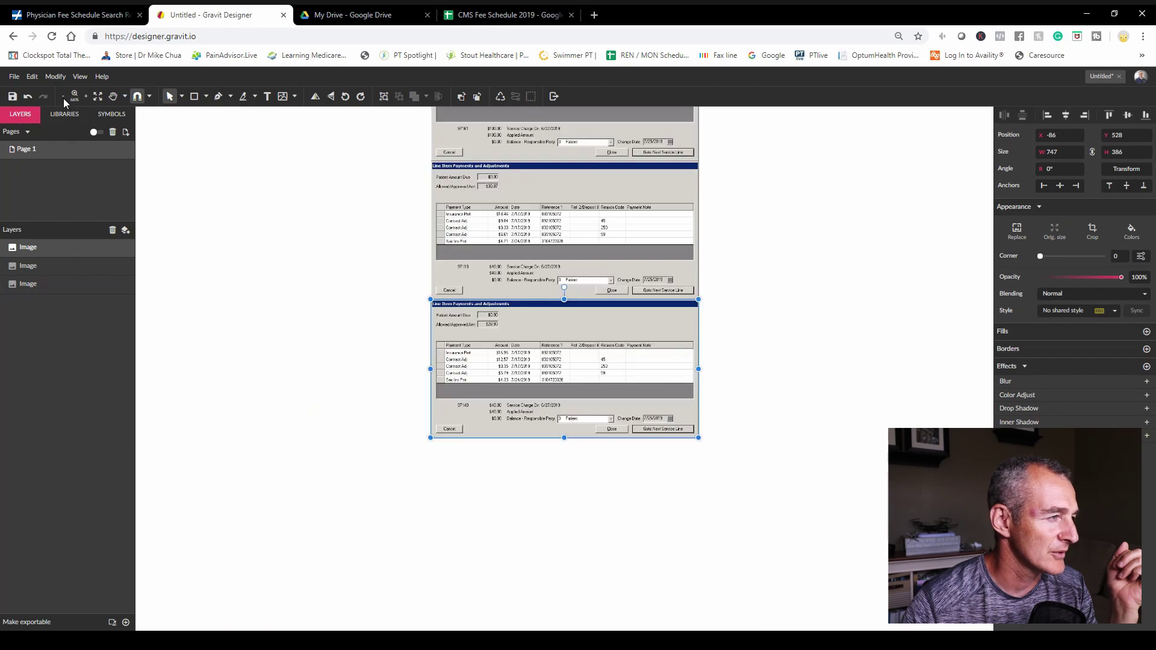
click(85, 98)
click(85, 98)
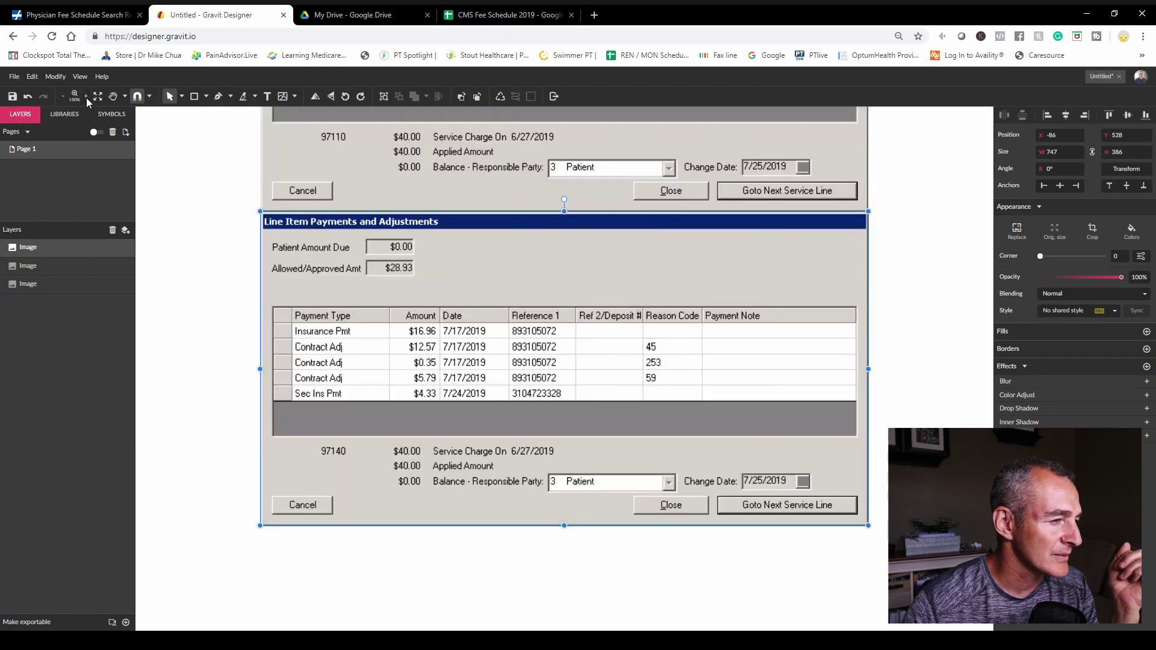
click(86, 97)
scroll(370, 316, up, 15)
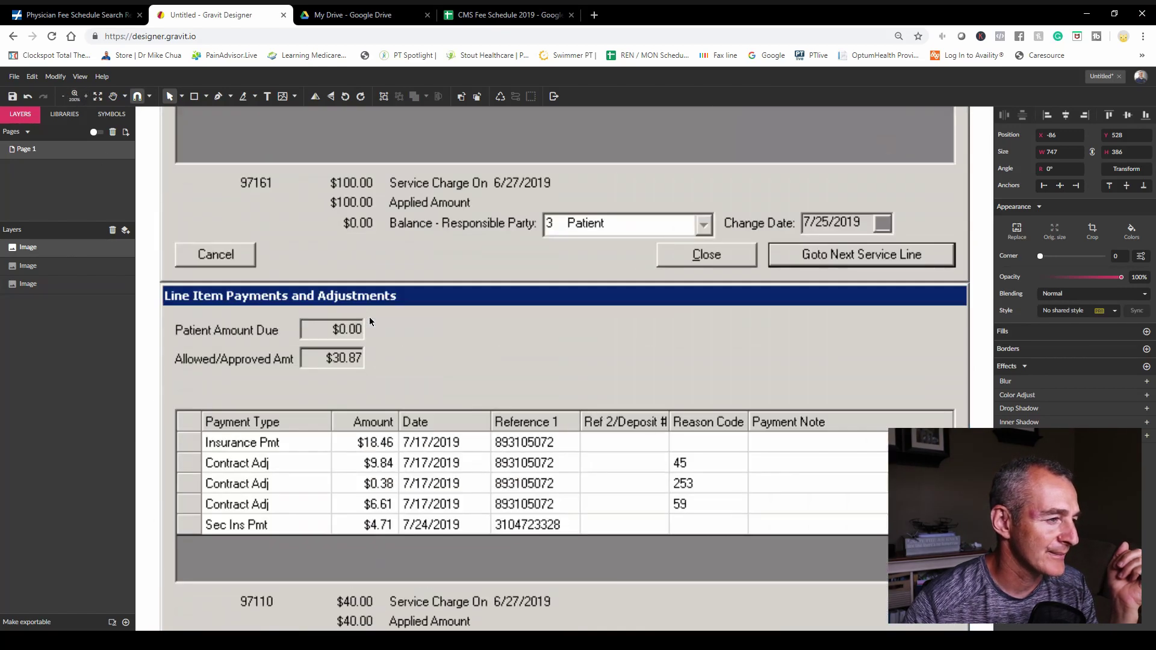
scroll(369, 320, down, 1)
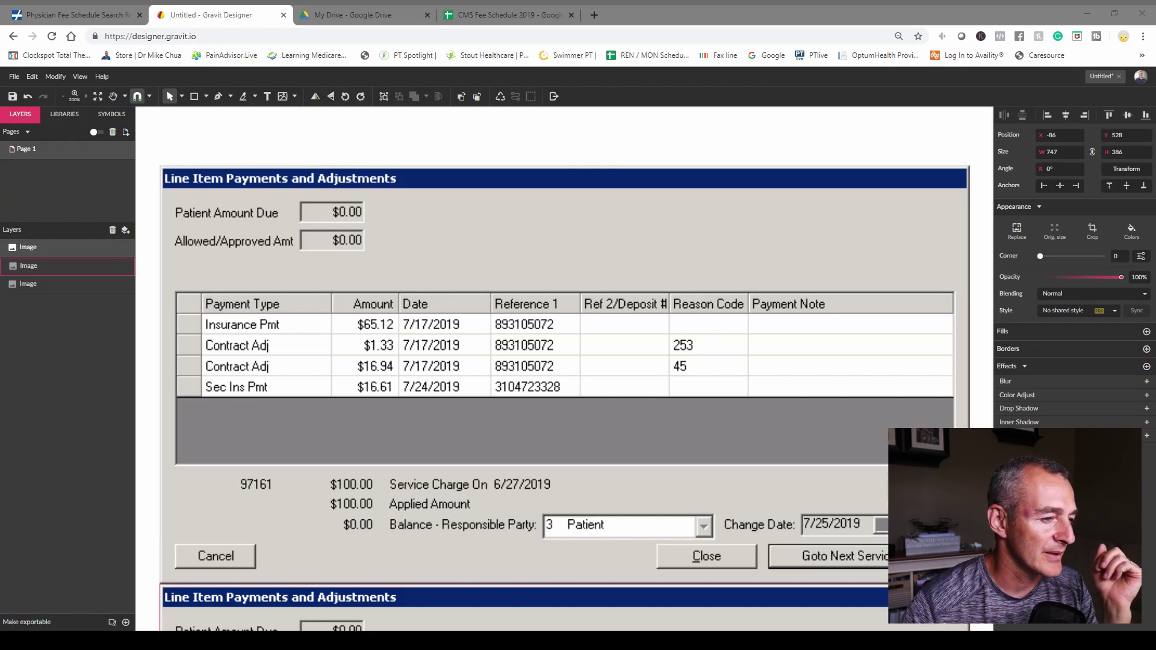
Step: Search Google for "reason codes" in a new browser tab and open X12's Claim Adjustment Reason Codes page
click(594, 14)
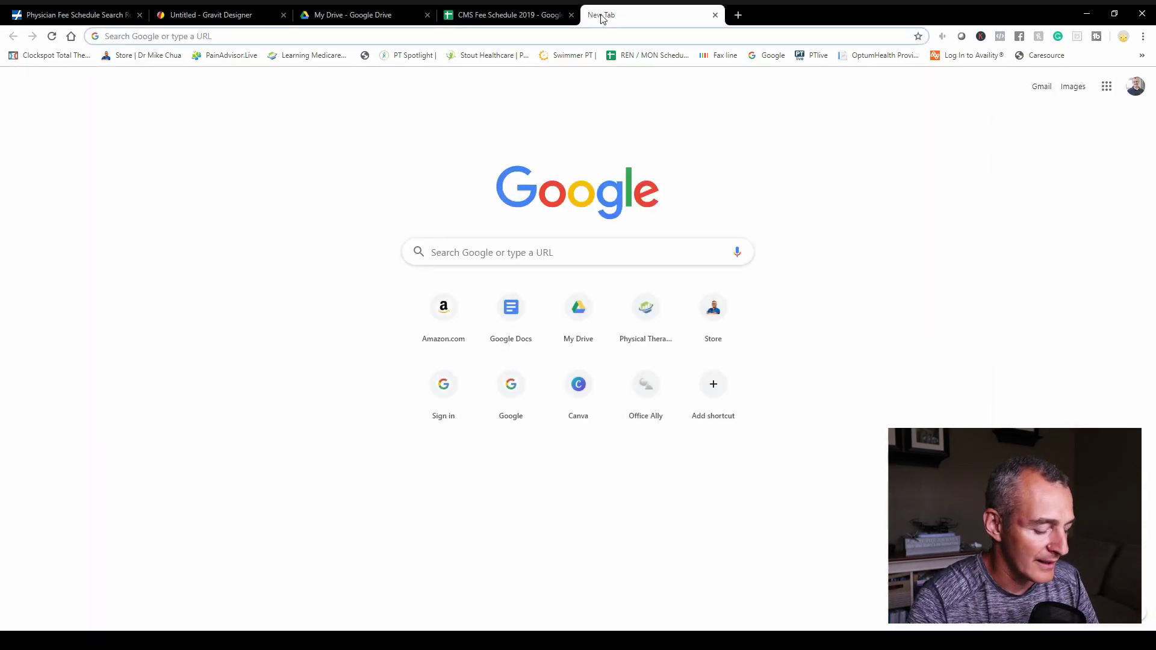
text(reason codes)
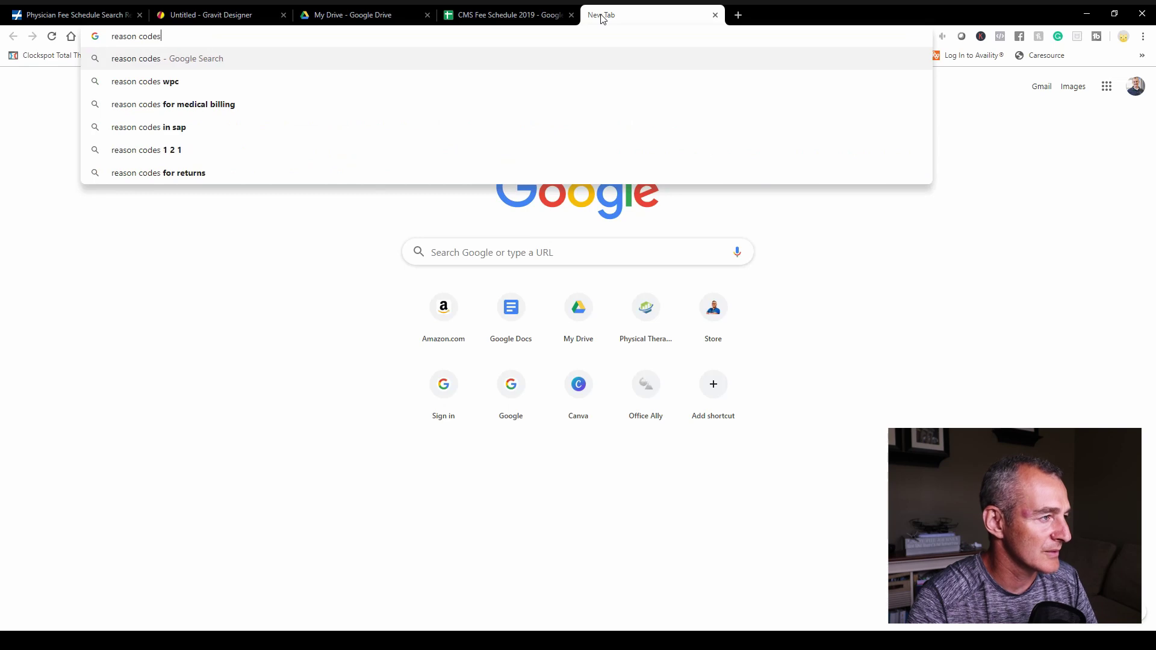
key(Return)
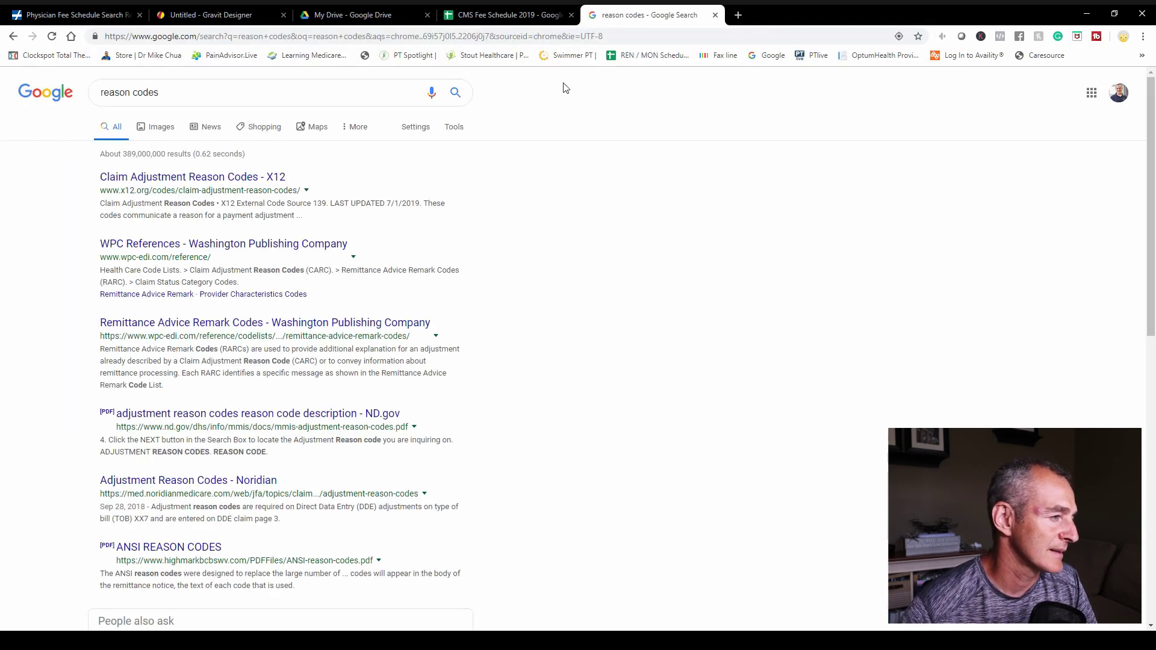
click(193, 178)
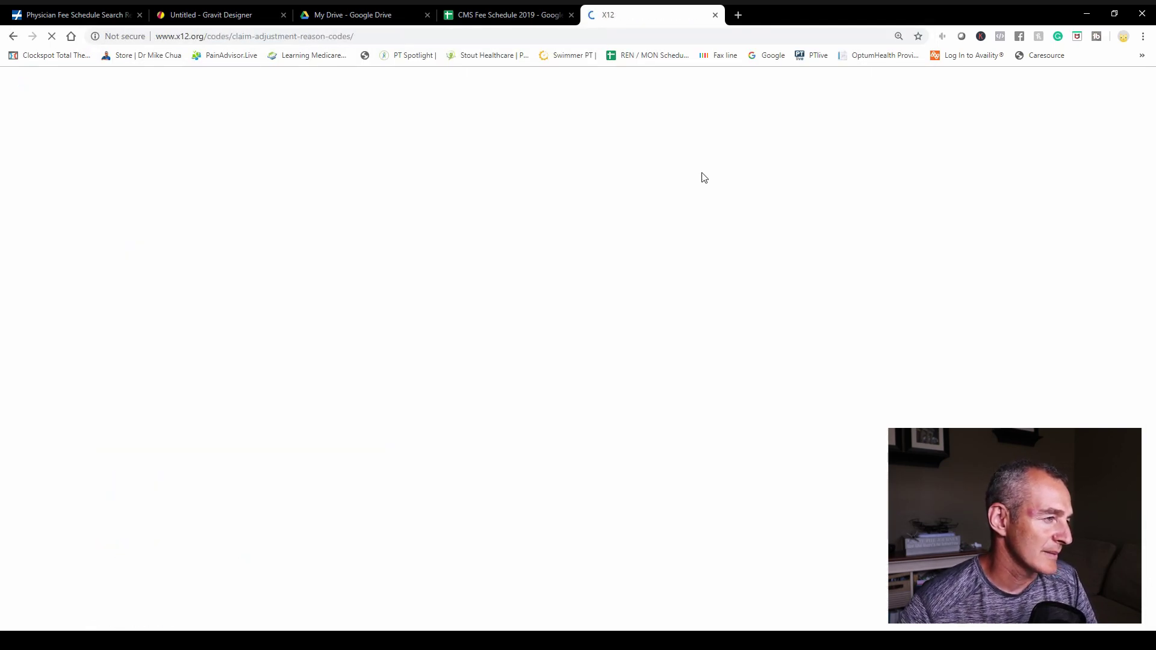
Step: Find reason code 45 in the X12 list and highlight its full description
scroll(239, 288, down, 8)
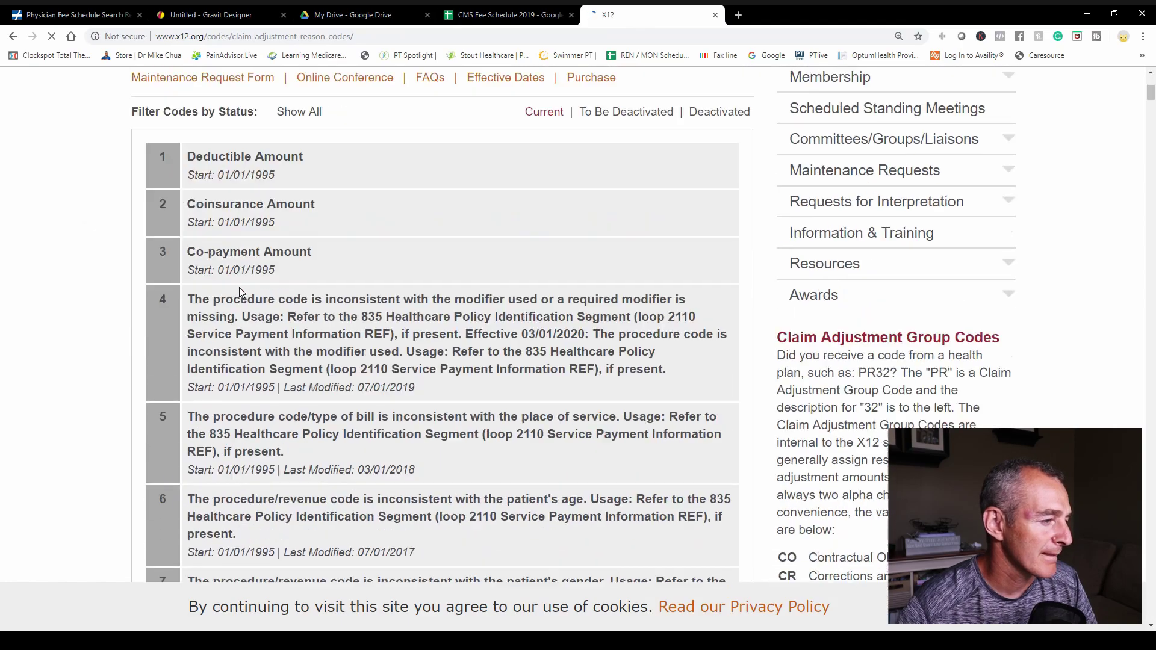
scroll(240, 287, down, 20)
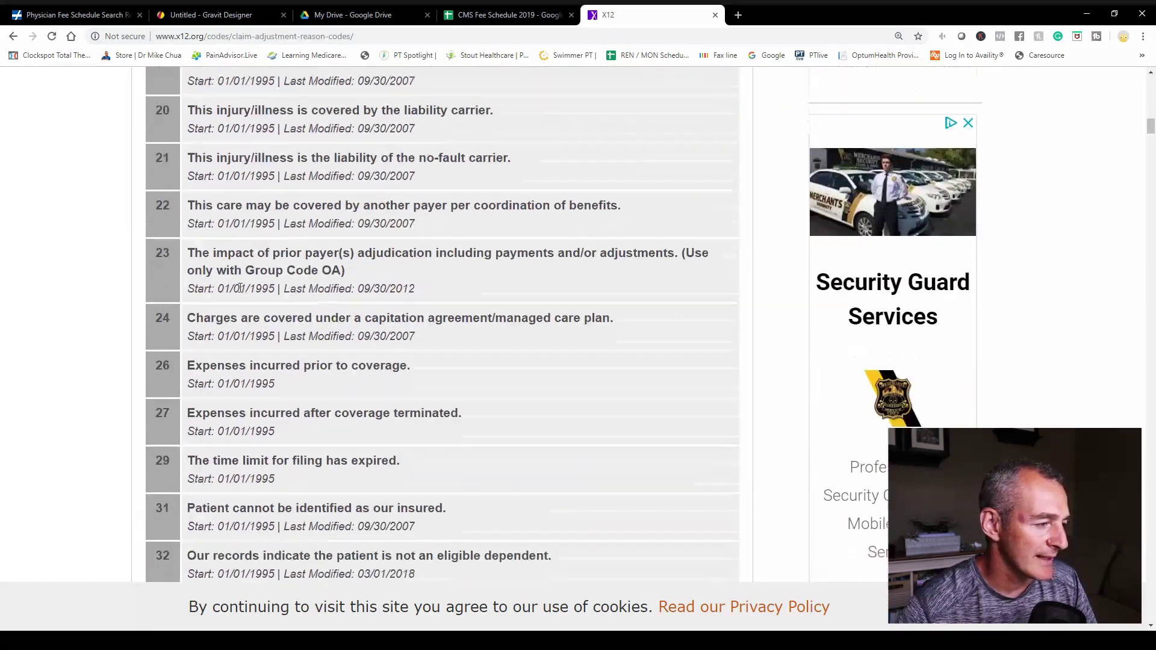
scroll(244, 293, down, 4)
double_click(183, 236)
drag(186, 235, 530, 306)
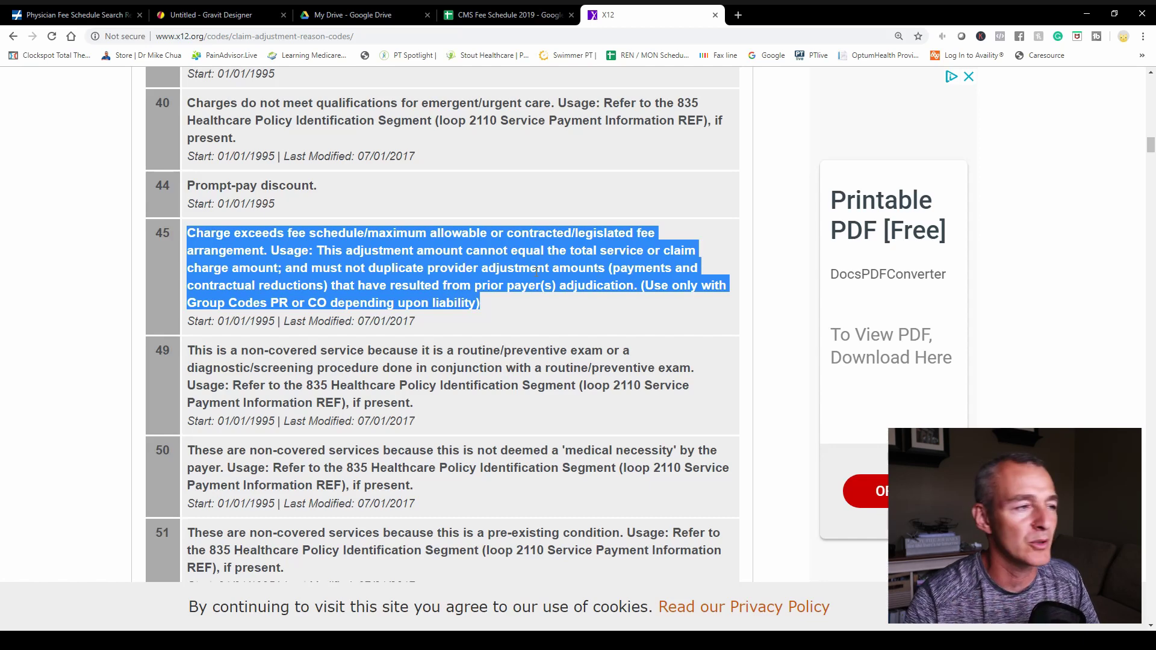
Step: Return to the CMS Fee Schedule 2019 sheet and enter 100 in H14 with the label Billed in I14
click(472, 15)
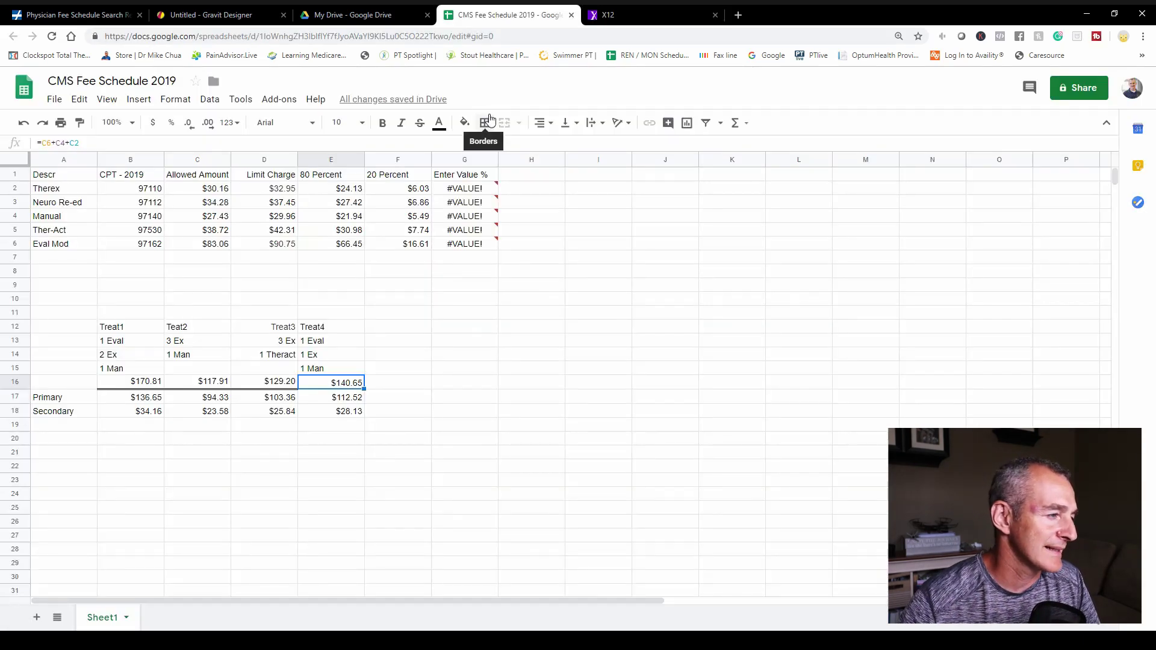
click(216, 245)
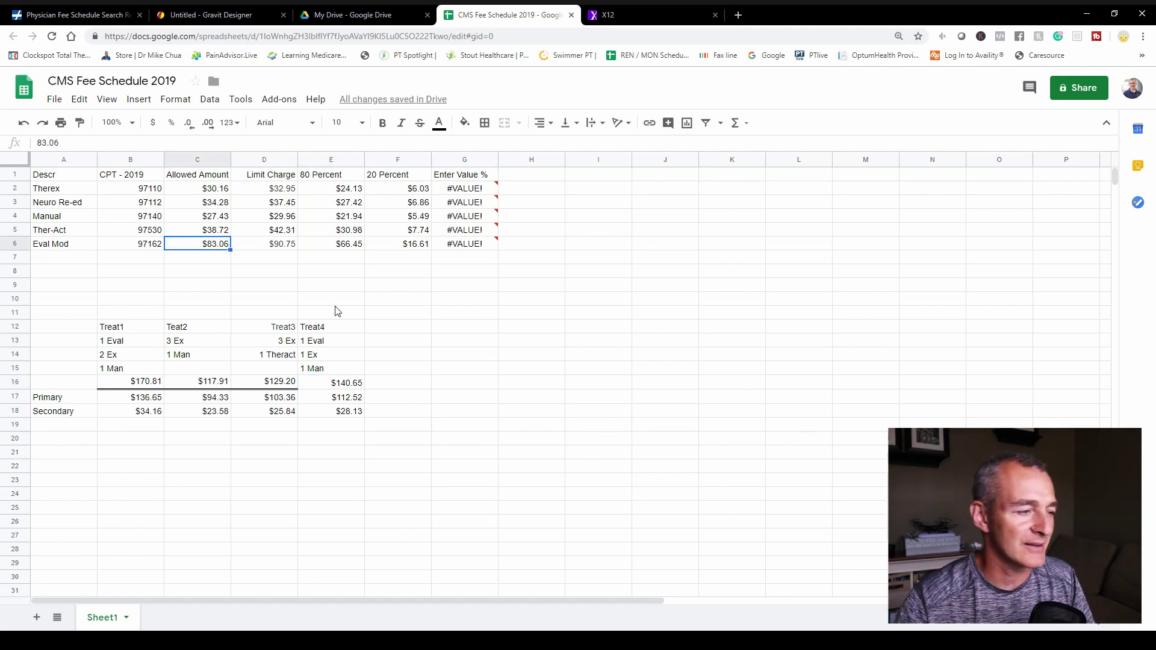
click(516, 374)
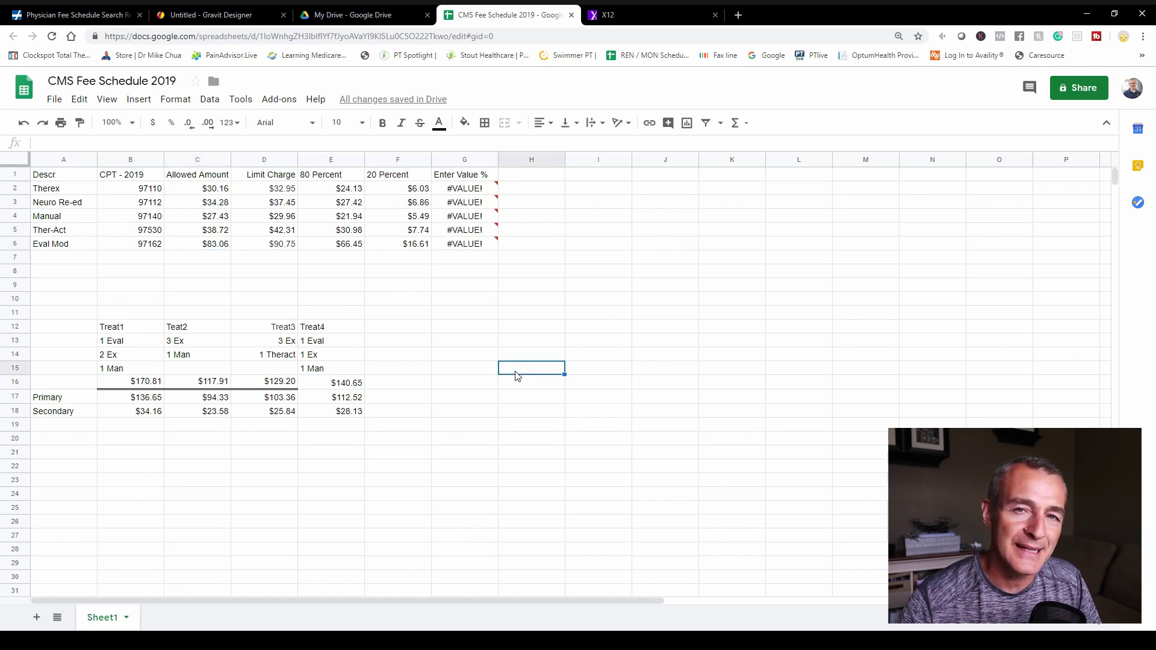
click(507, 356)
text(100)
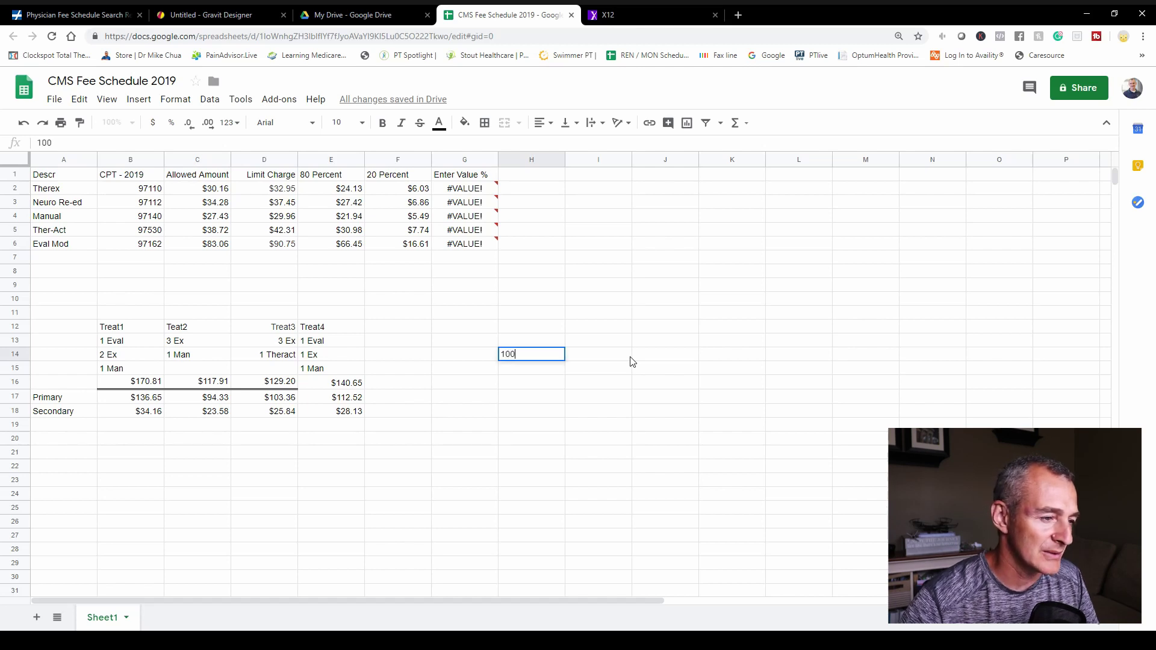
click(630, 357)
text(Billed)
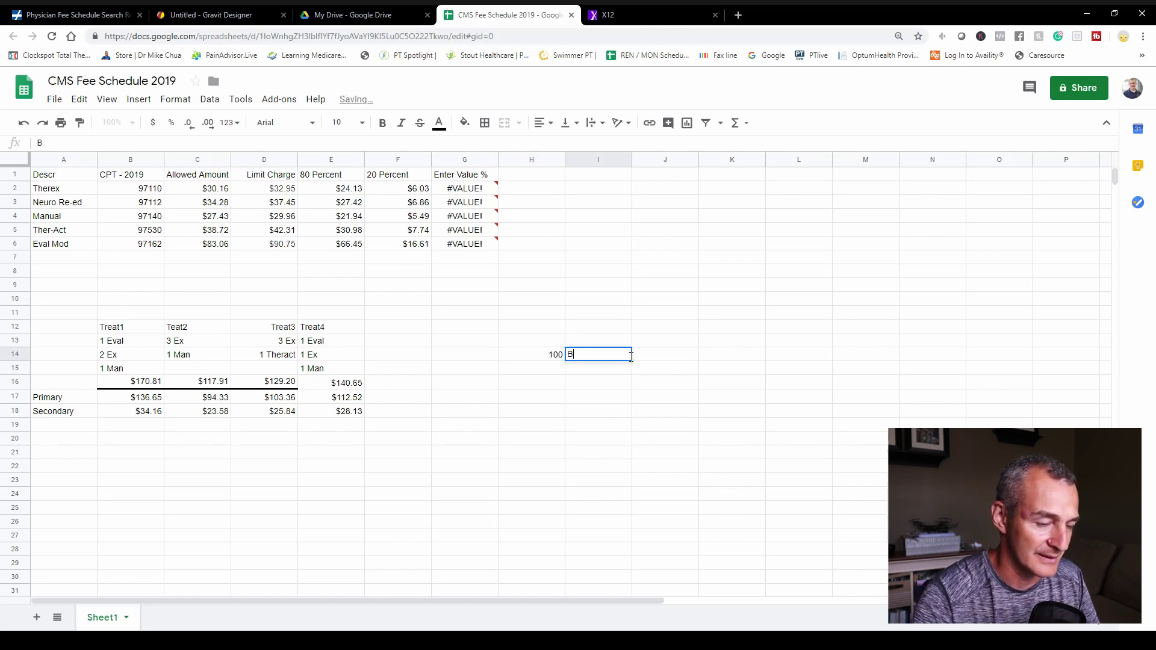
key(Return)
Step: Enter 83.06 in H15 and label it Allowed in I15
key(Left)
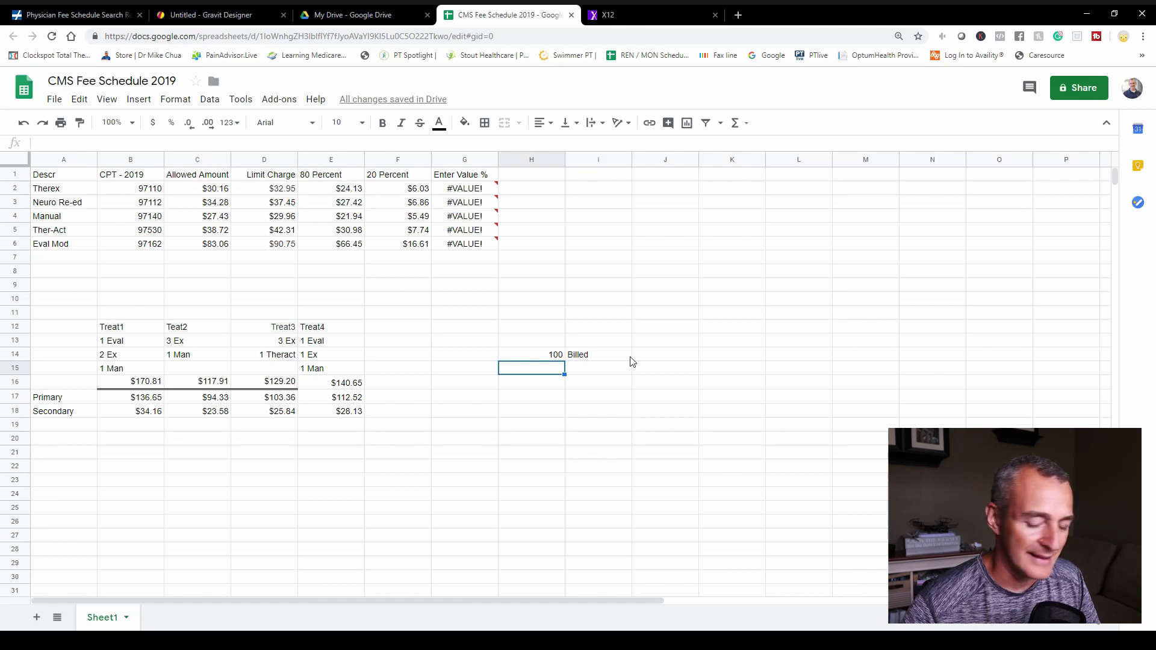
text(83.06)
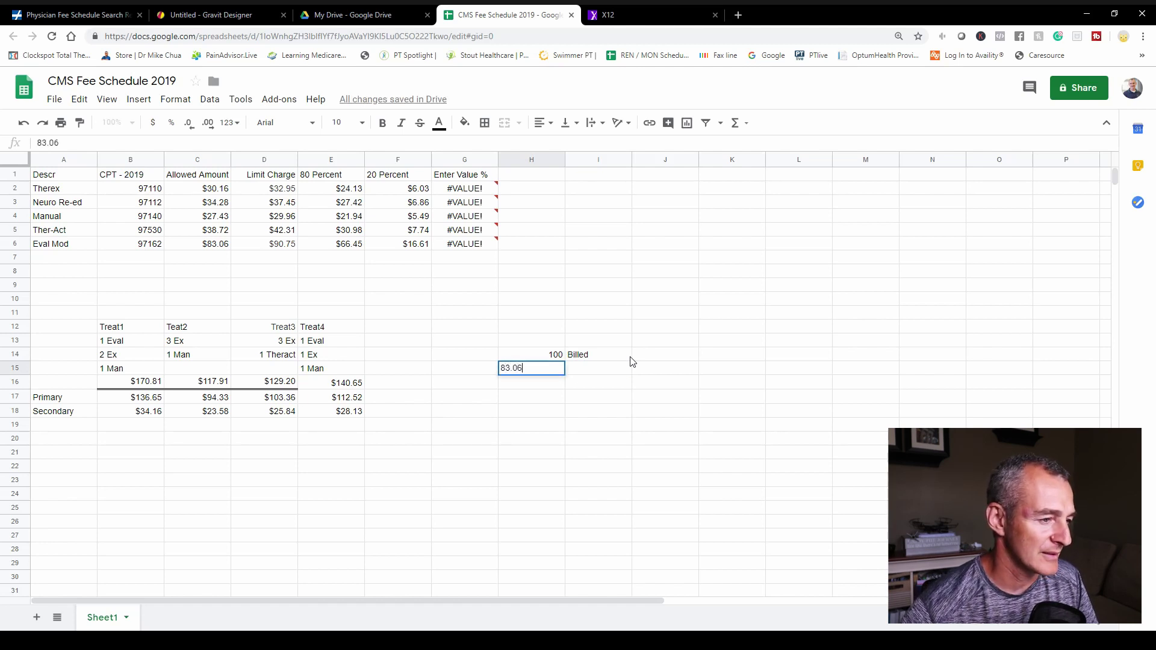
key(Tab)
text(Allowed)
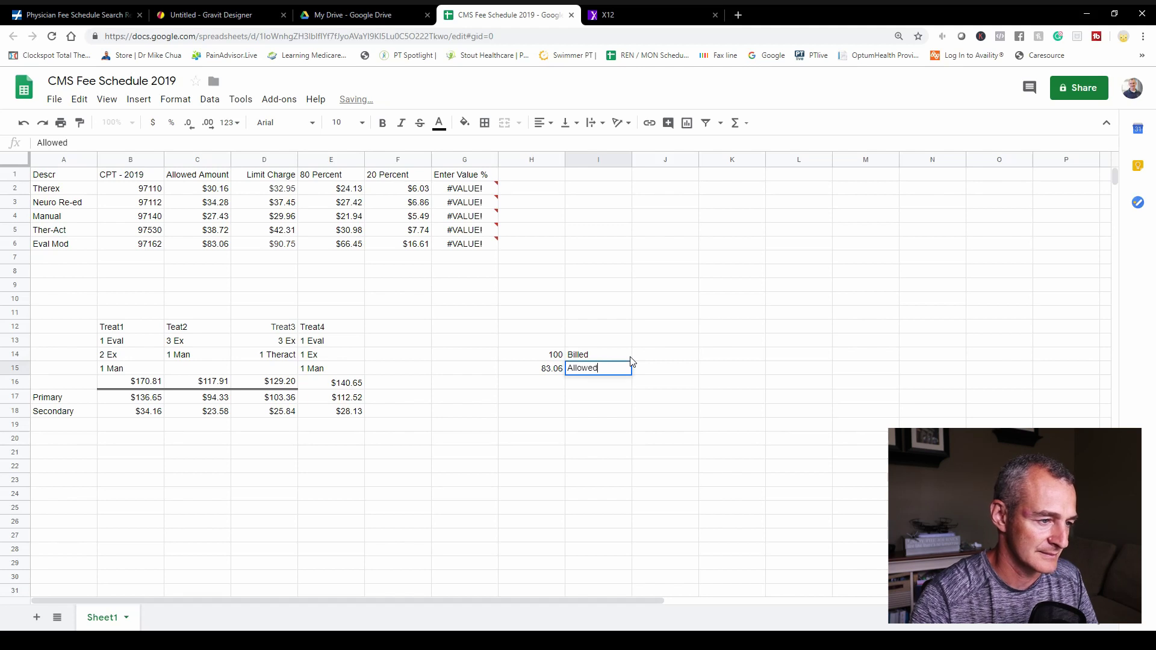
key(Return)
Step: Check the reason code 45 adjustment in Gravit Designer, and enter 16.94 in H16 of the fee sheet with the label Adj in I16
key(Left)
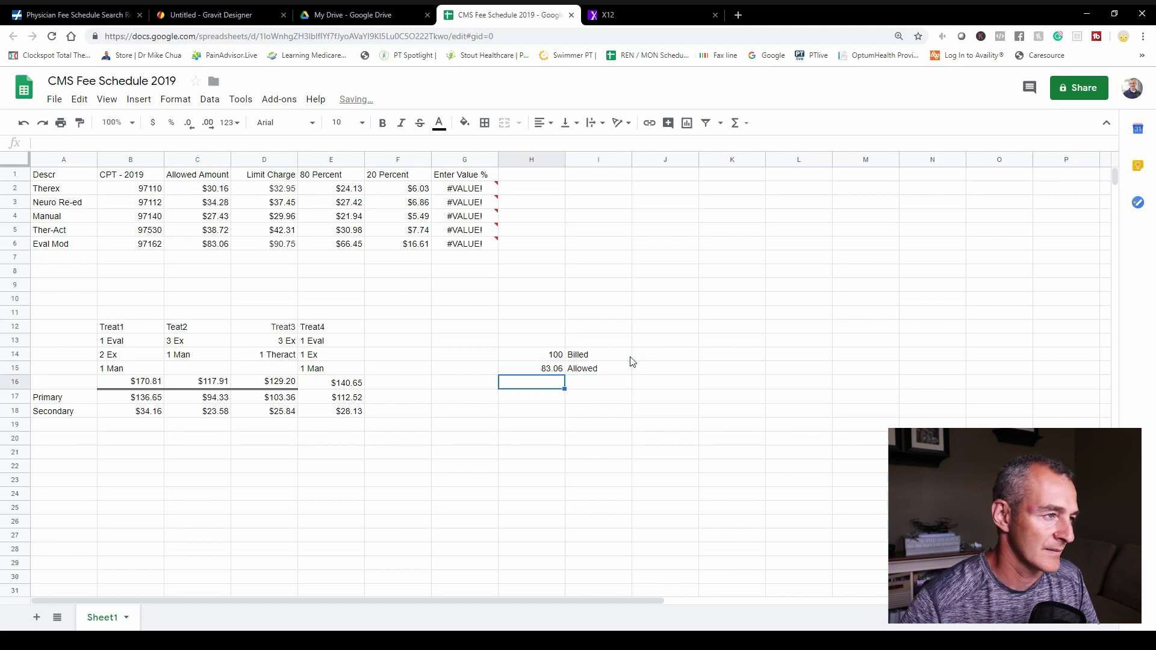
click(205, 18)
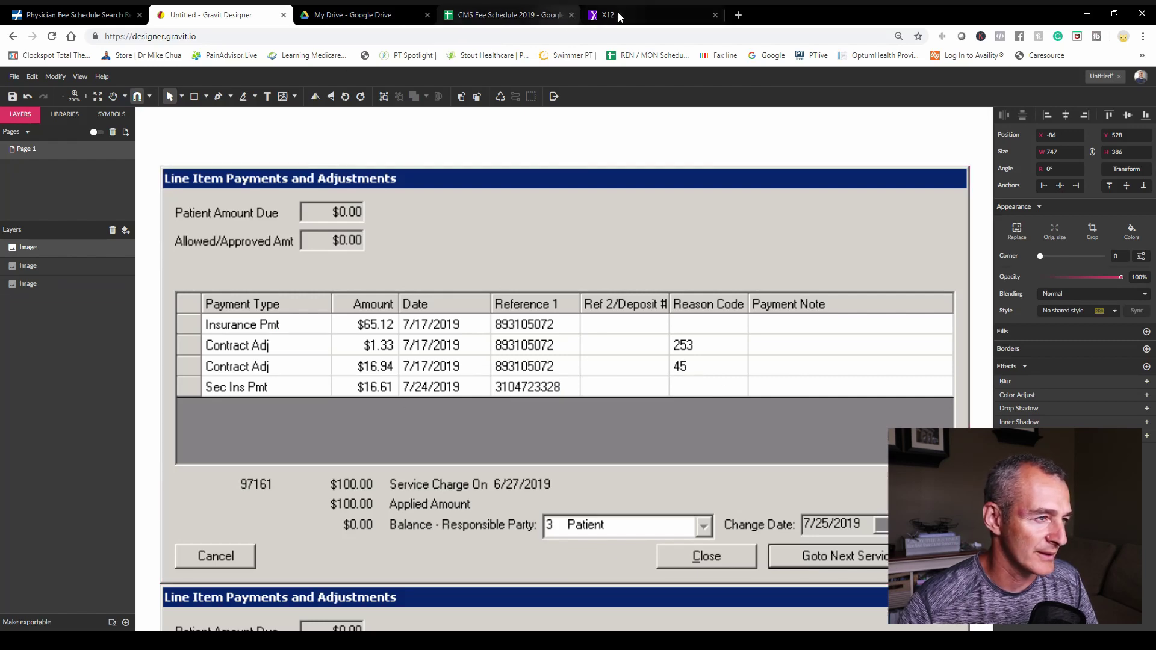
click(509, 16)
text(1)
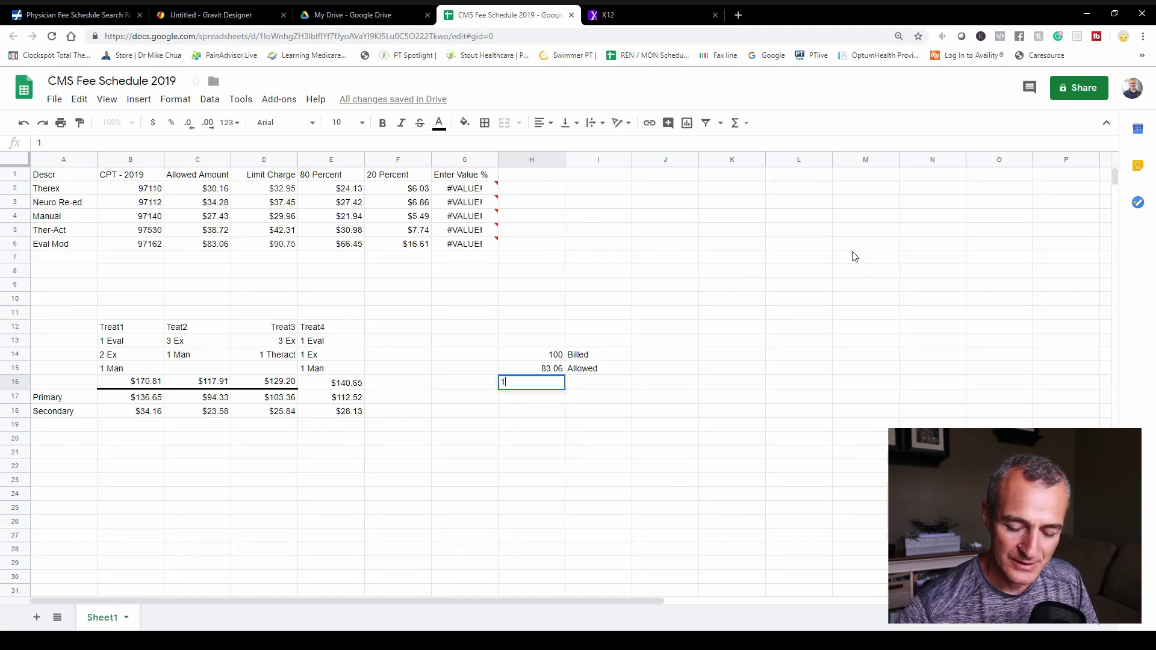
text(6.94)
key(Tab)
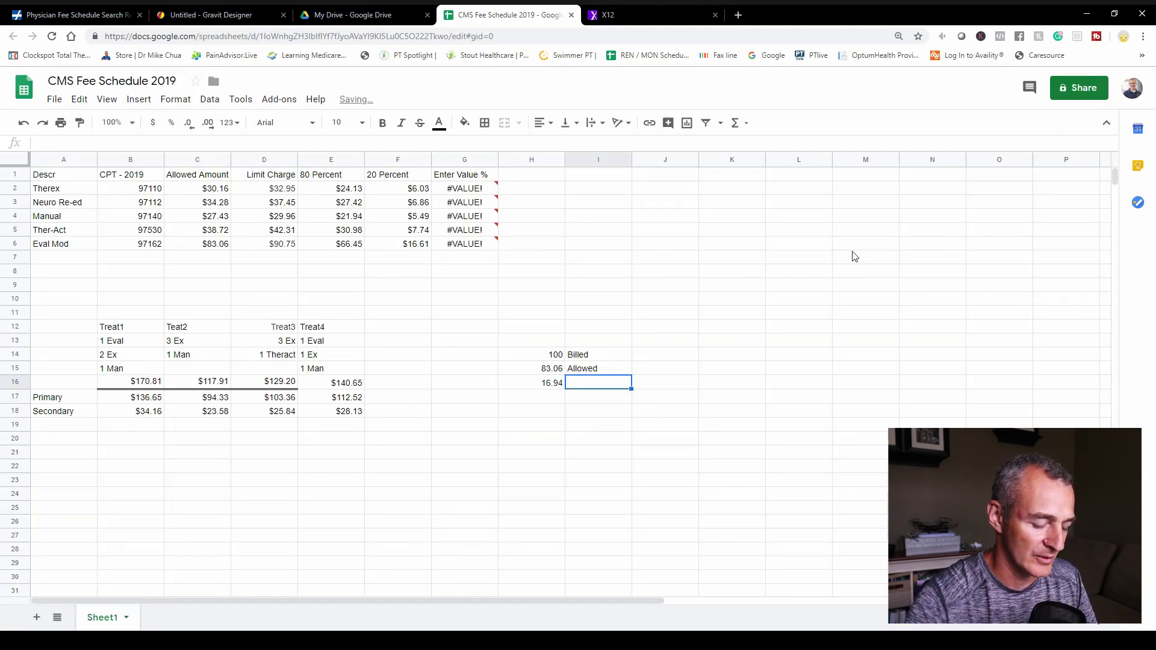
text(Adj)
key(Return)
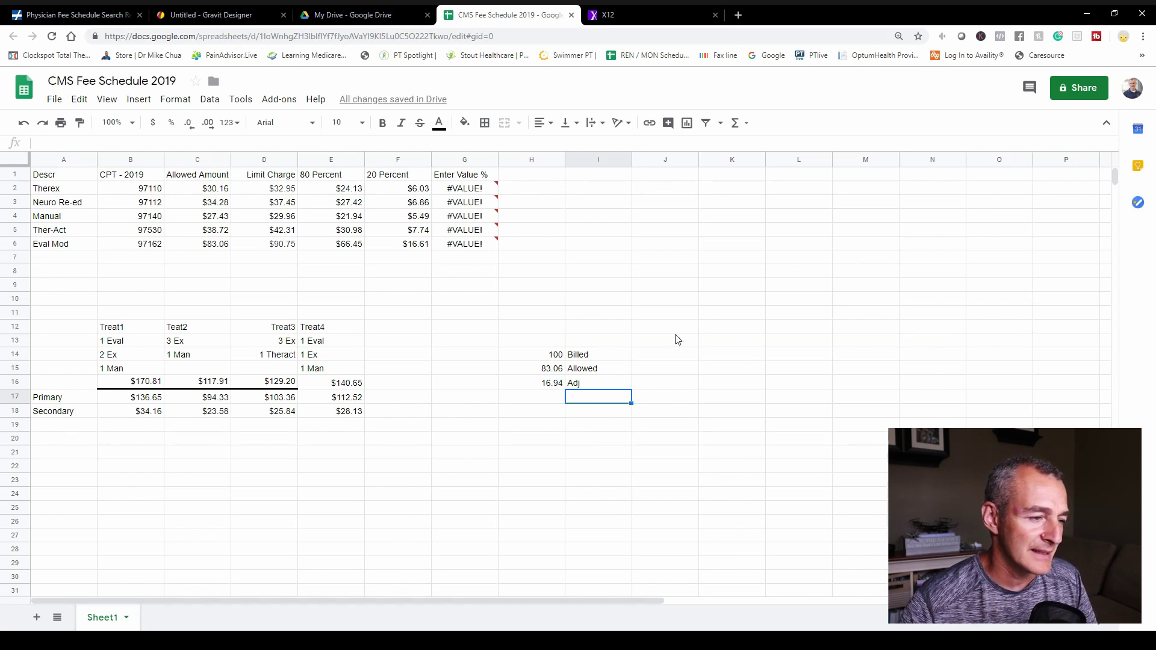
Step: Clear the Allowed row in H15:I15, move the Adj row up into it, and make its amount -16.94
drag(544, 371, 582, 370)
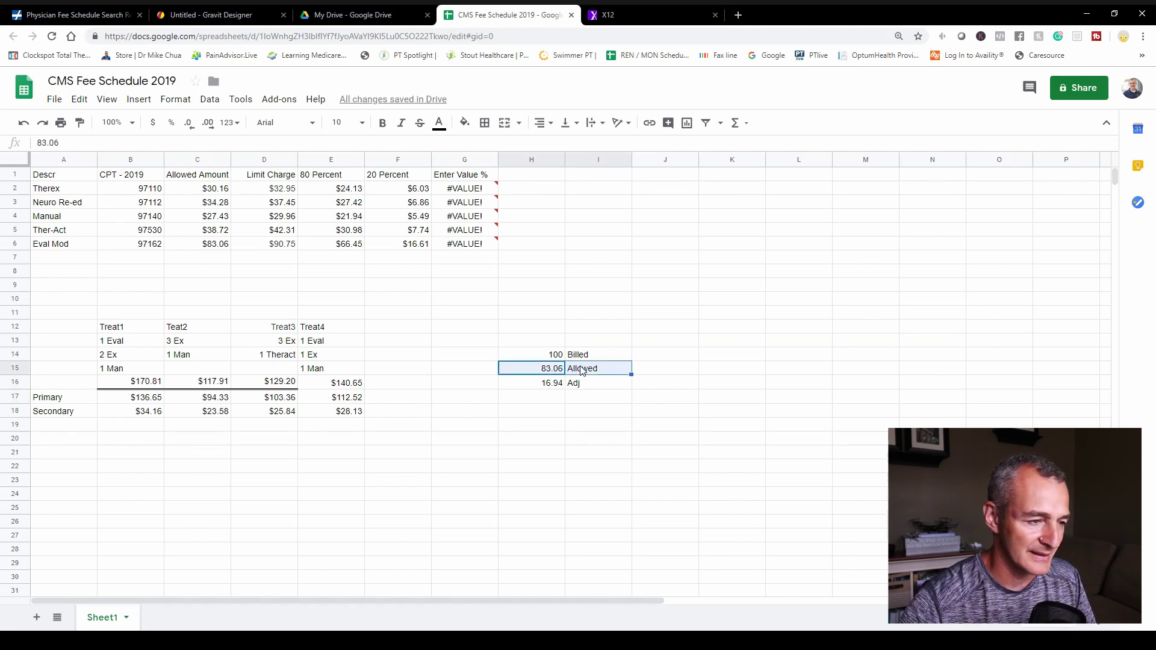
key(Delete)
key(Down)
key(shift+Right)
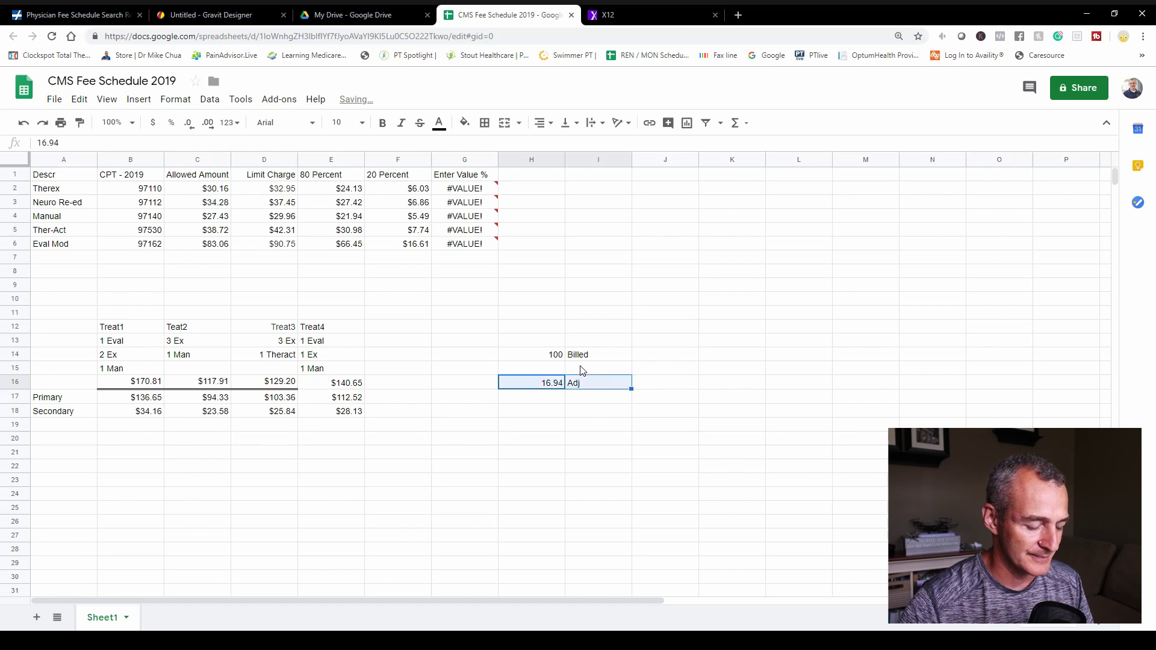
key(Up)
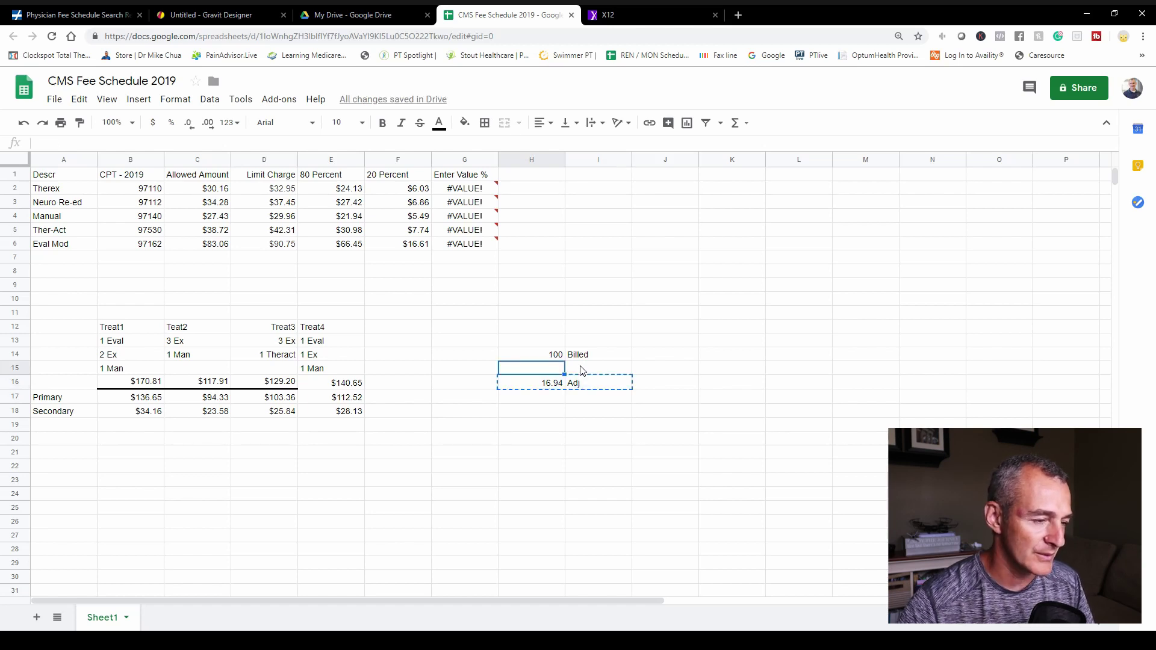
key(ctrl+v)
click(540, 370)
key(Return)
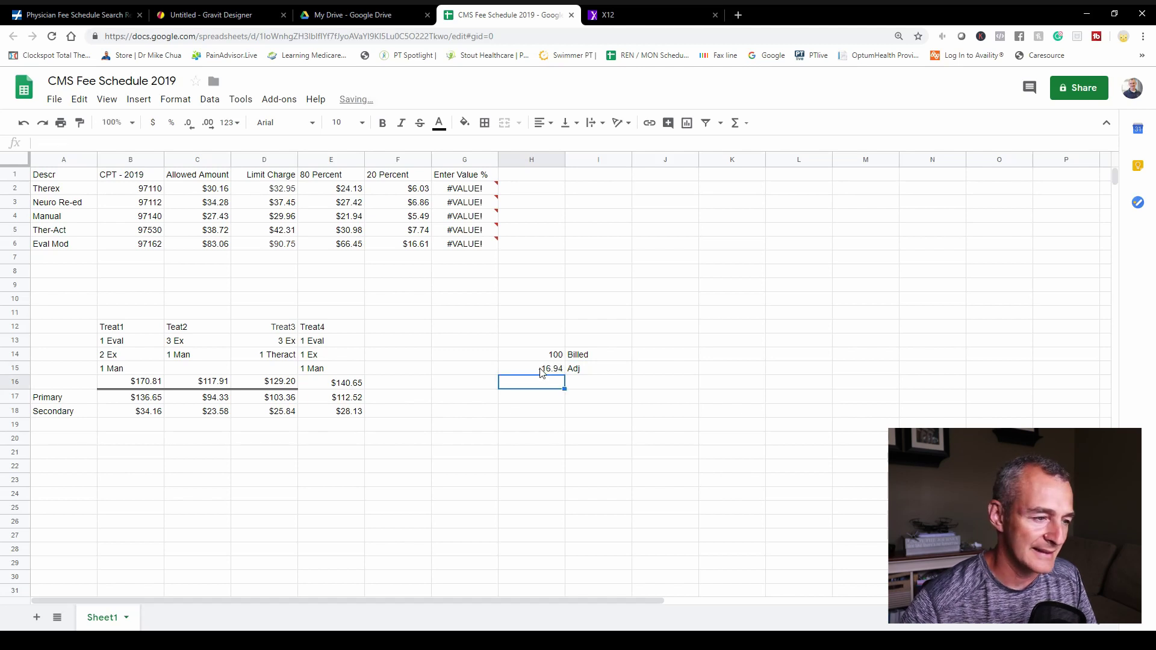
Step: Enter the formula =H15+H14 in H16 to add the adjustment to the billed amount
text(=)
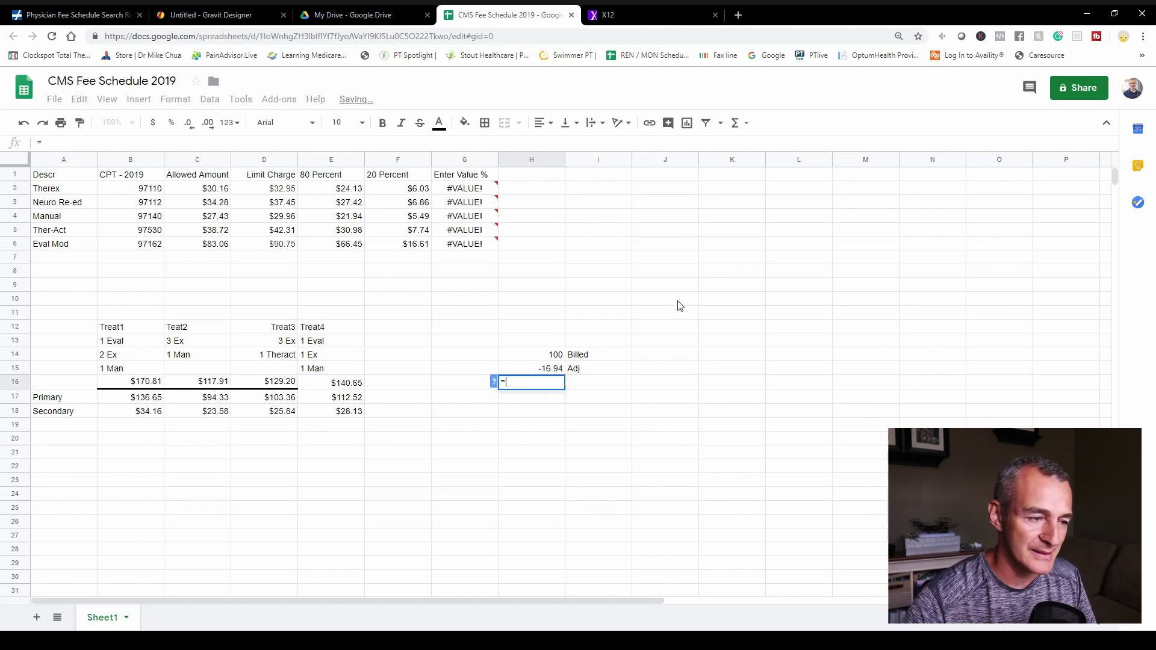
key(Up)
text(+)
key(Up)
key(Up)
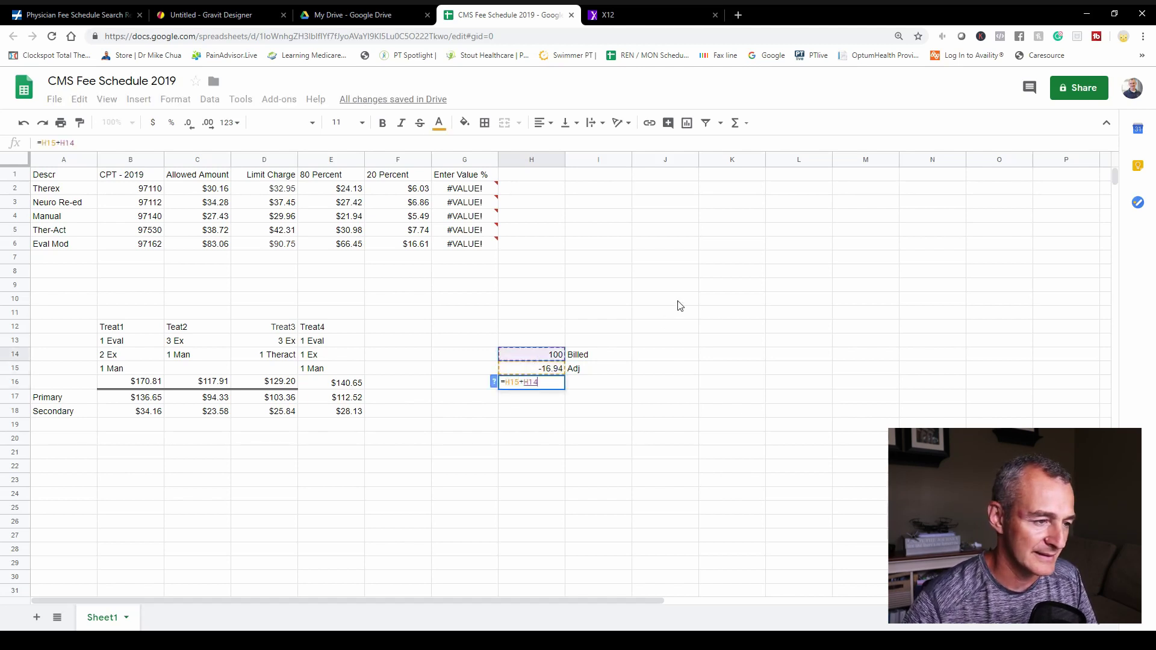
key(Return)
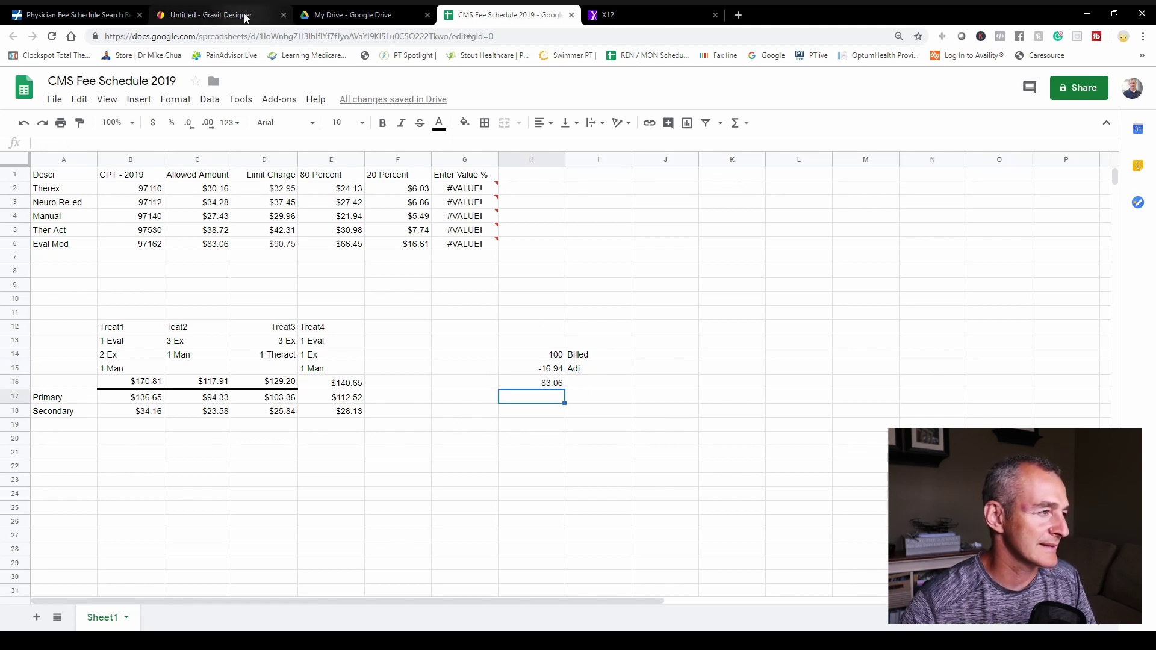
Step: Compare the calculated amount with the 97162 price on the CMS search results and the reason code 45 description on X12
click(33, 10)
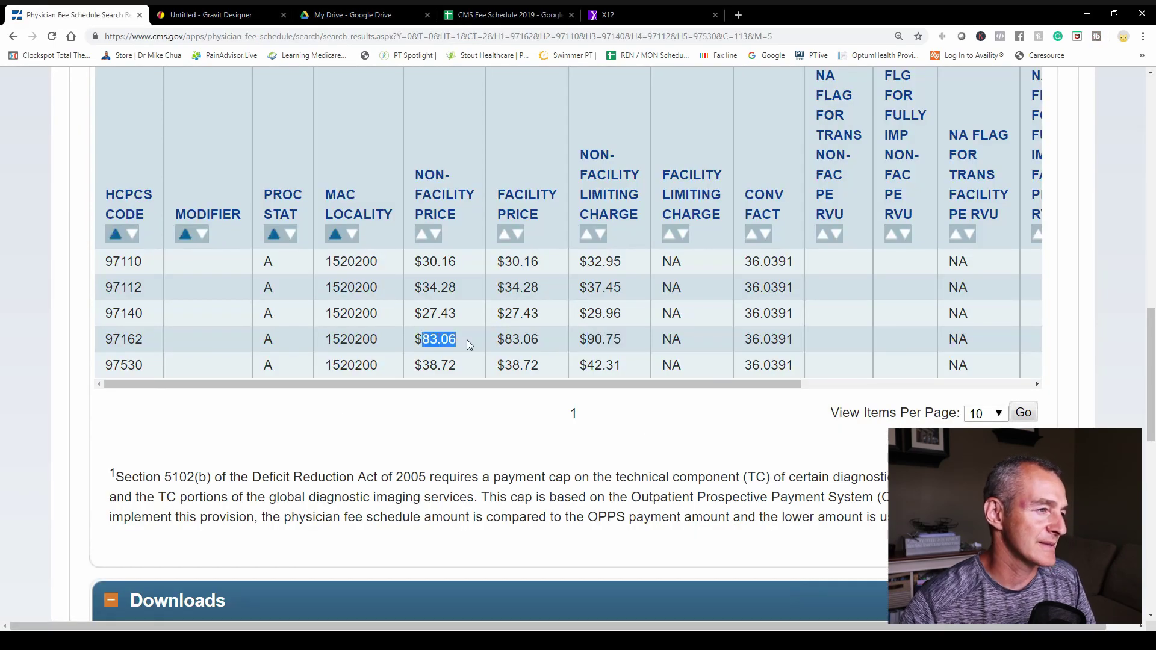
click(651, 15)
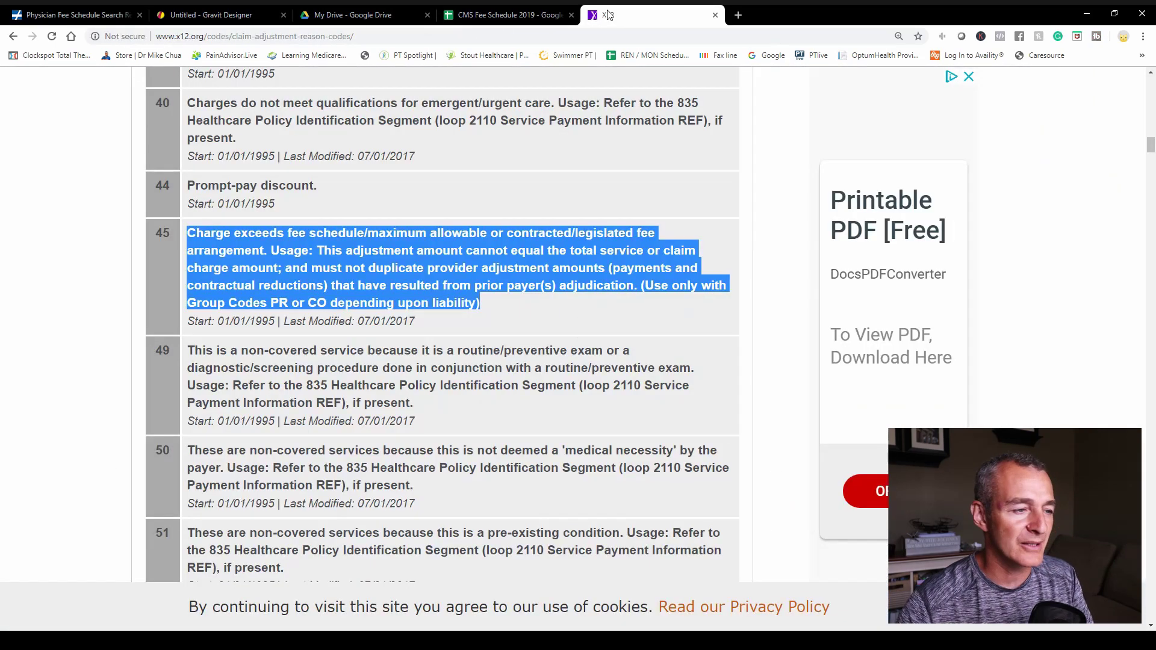
click(509, 15)
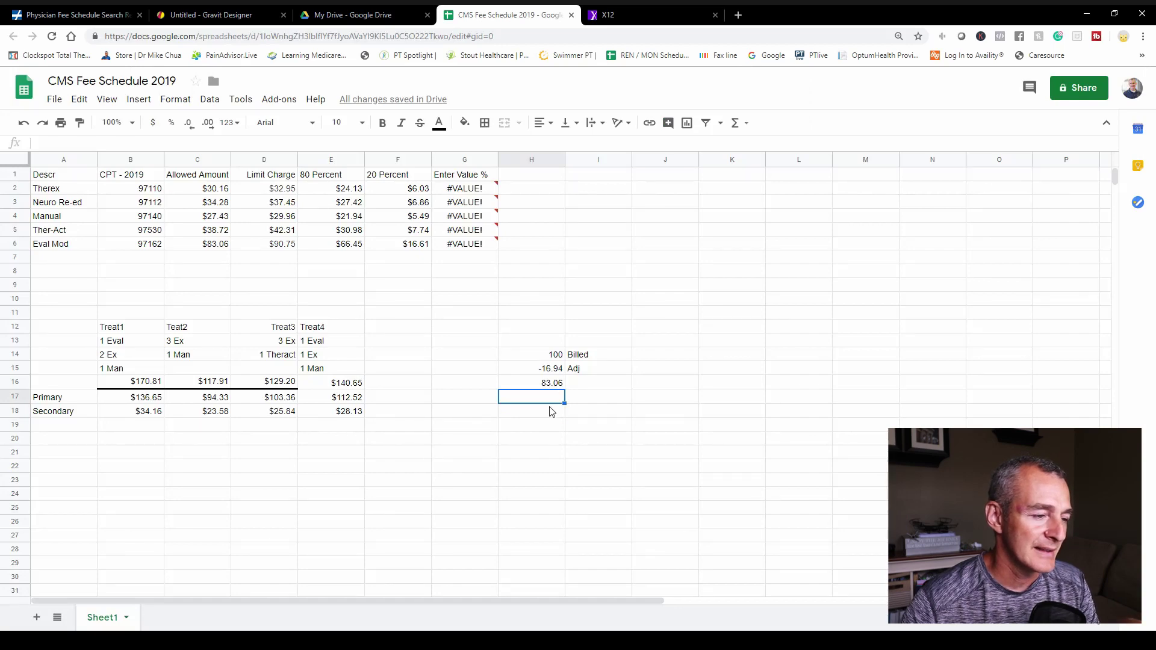
click(548, 412)
Step: Check the adjustment codes in Gravit Designer and find and highlight the description of reason code 253 on the X12 page
click(208, 15)
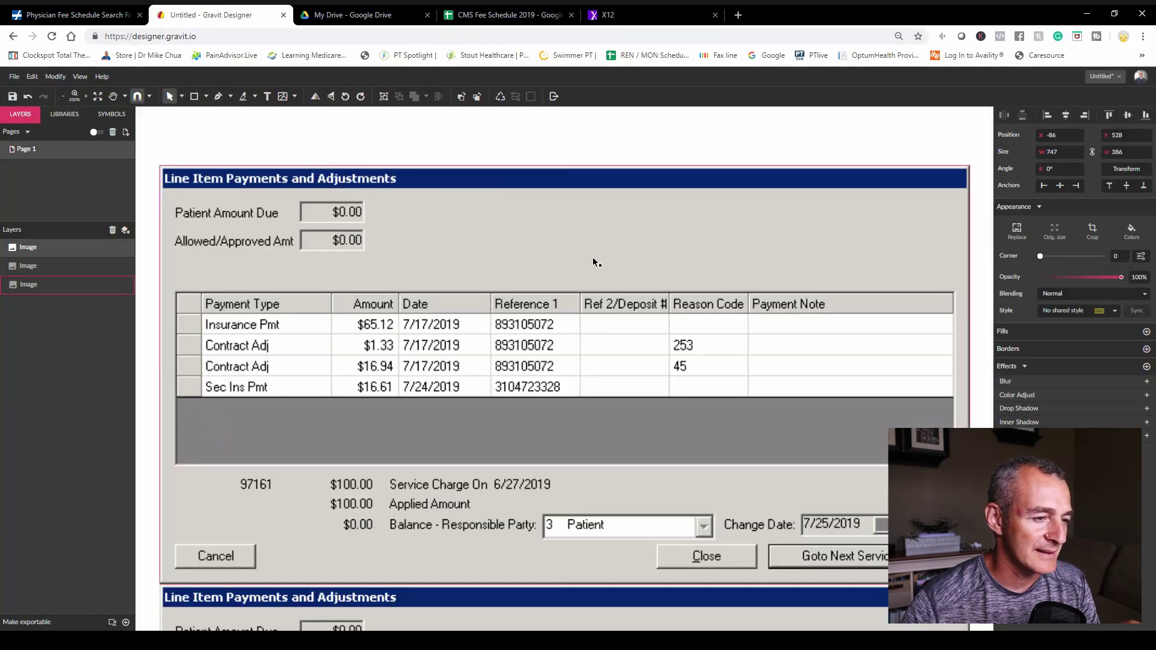
click(652, 14)
scroll(489, 389, down, 15)
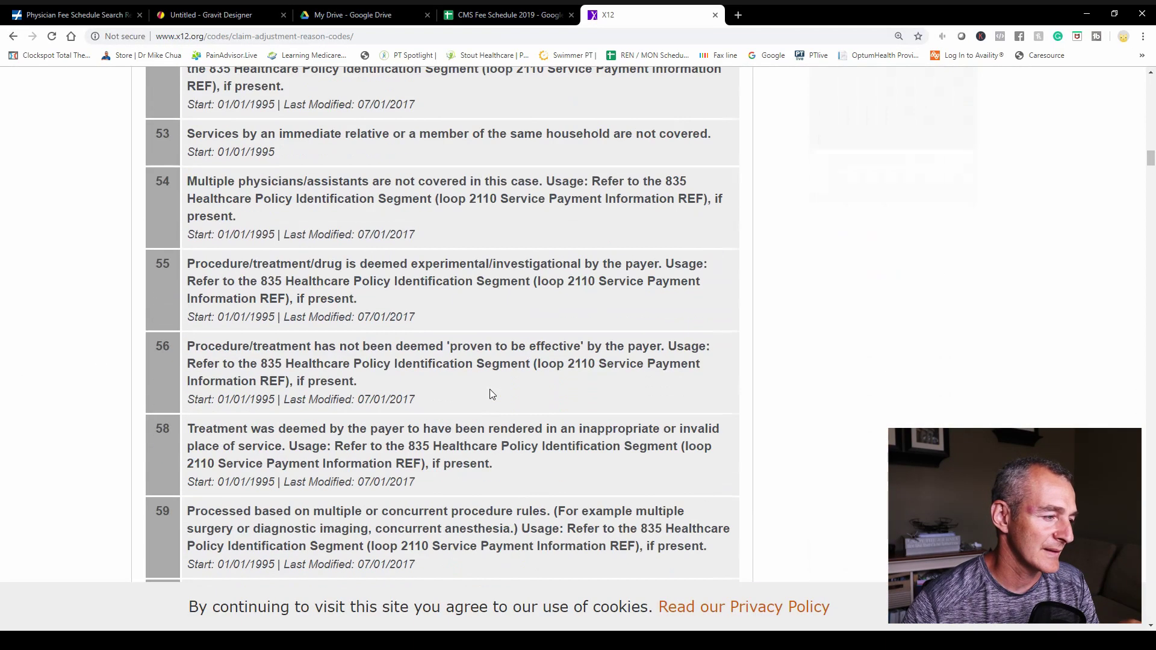
scroll(489, 390, down, 8)
drag(1151, 203, 1151, 404)
drag(191, 347, 477, 345)
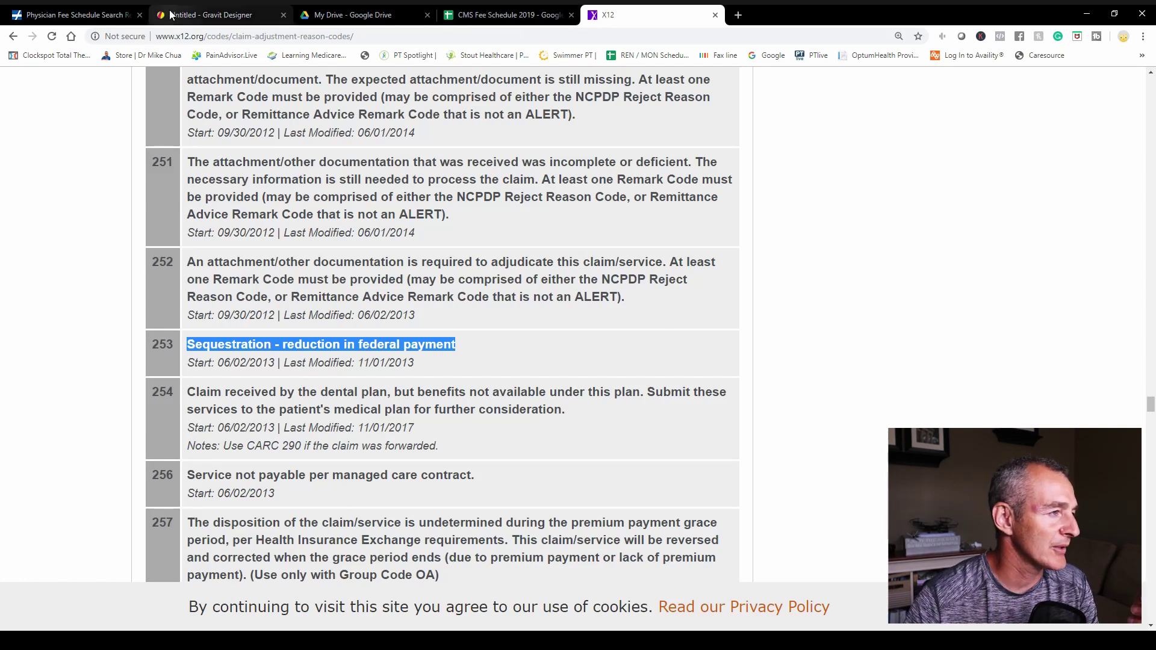
Step: Recheck the 97161 payment and adjustment lines in Gravit Designer and return to the CMS Fee Schedule 2019 sheet
click(187, 19)
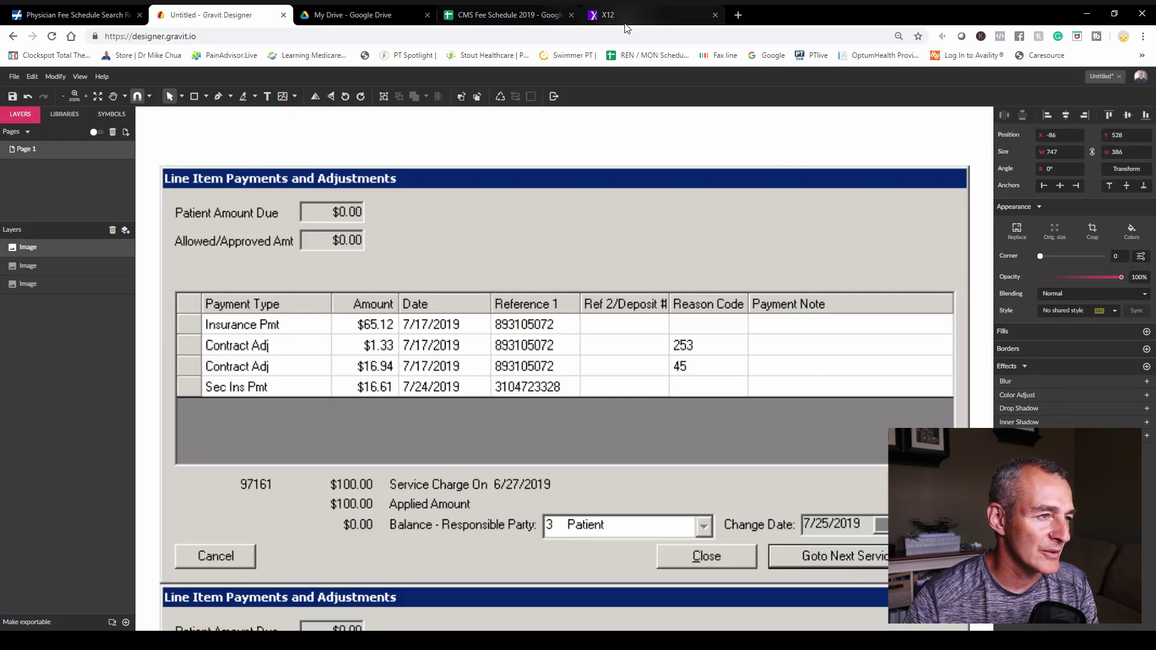
click(650, 14)
click(503, 14)
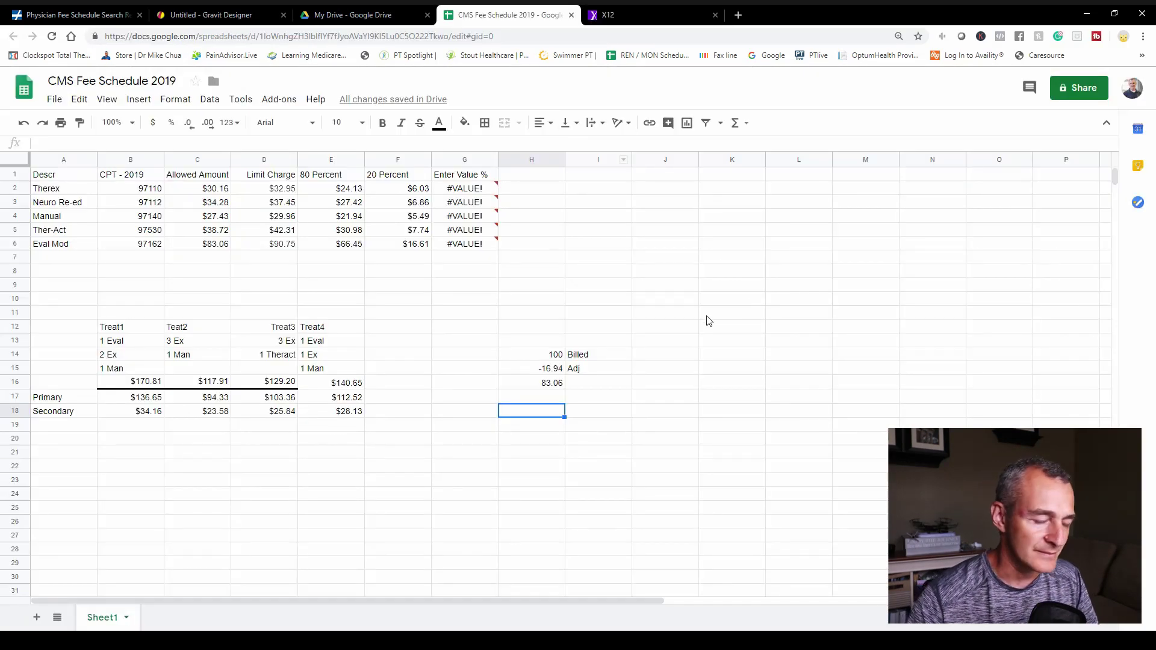
Step: Enter 1.33 in H18 and the formula =H18/H16 in I18, formatting that ratio as a percentage
text(1.33)
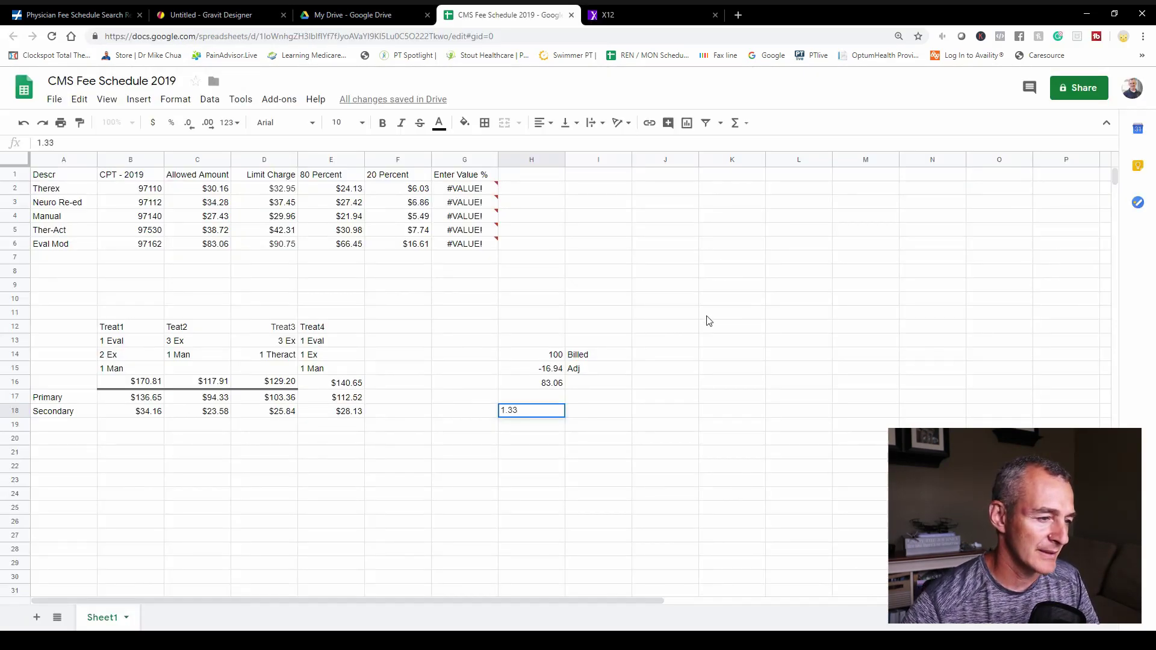
key(Tab)
text(=)
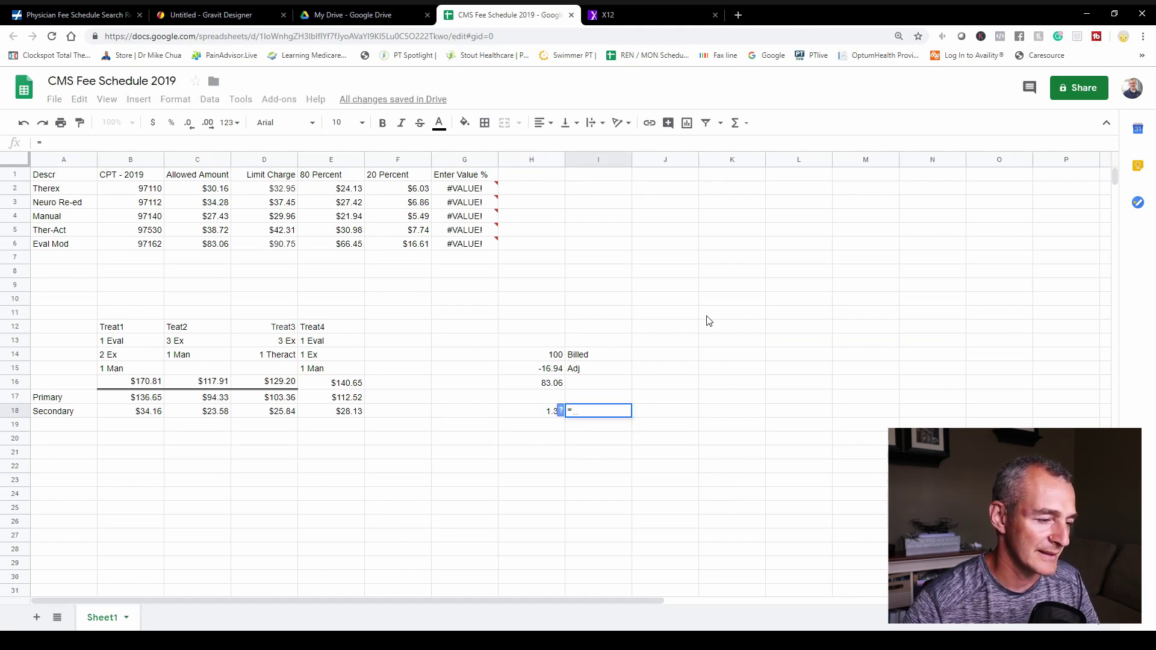
key(Left)
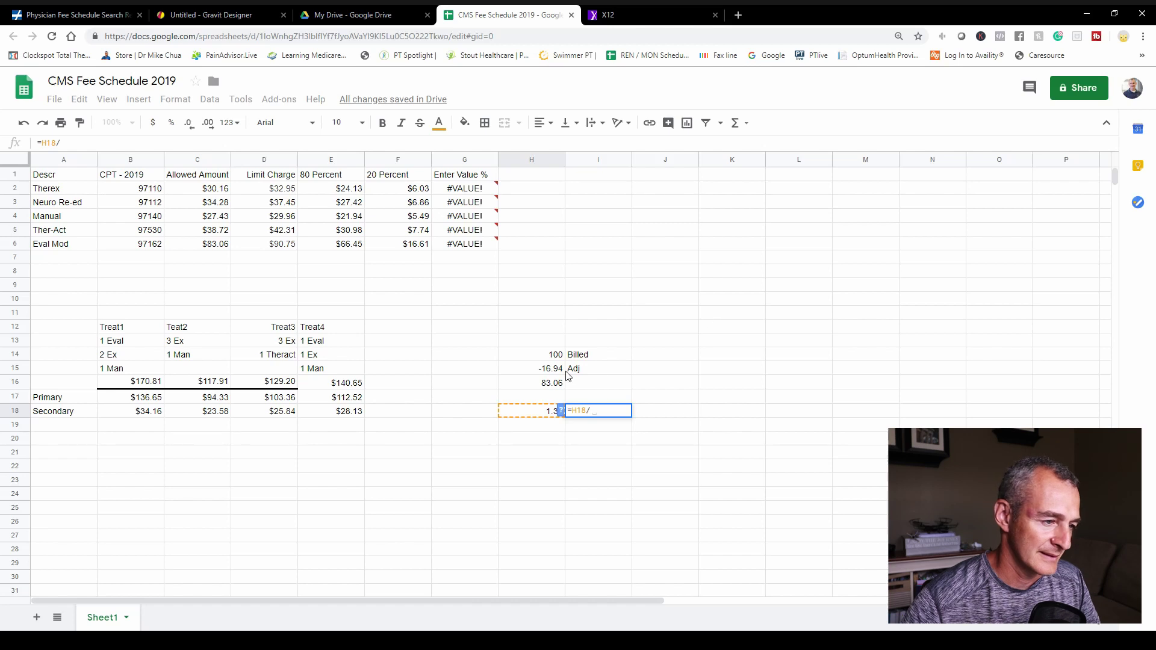
click(554, 383)
key(Return)
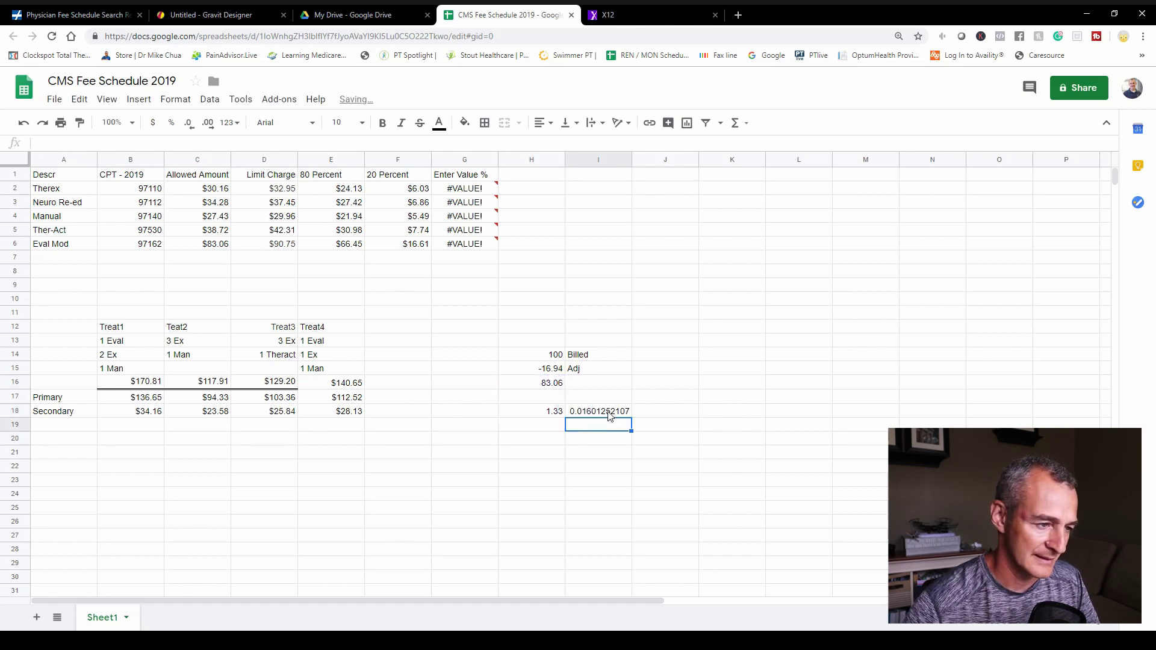
click(609, 415)
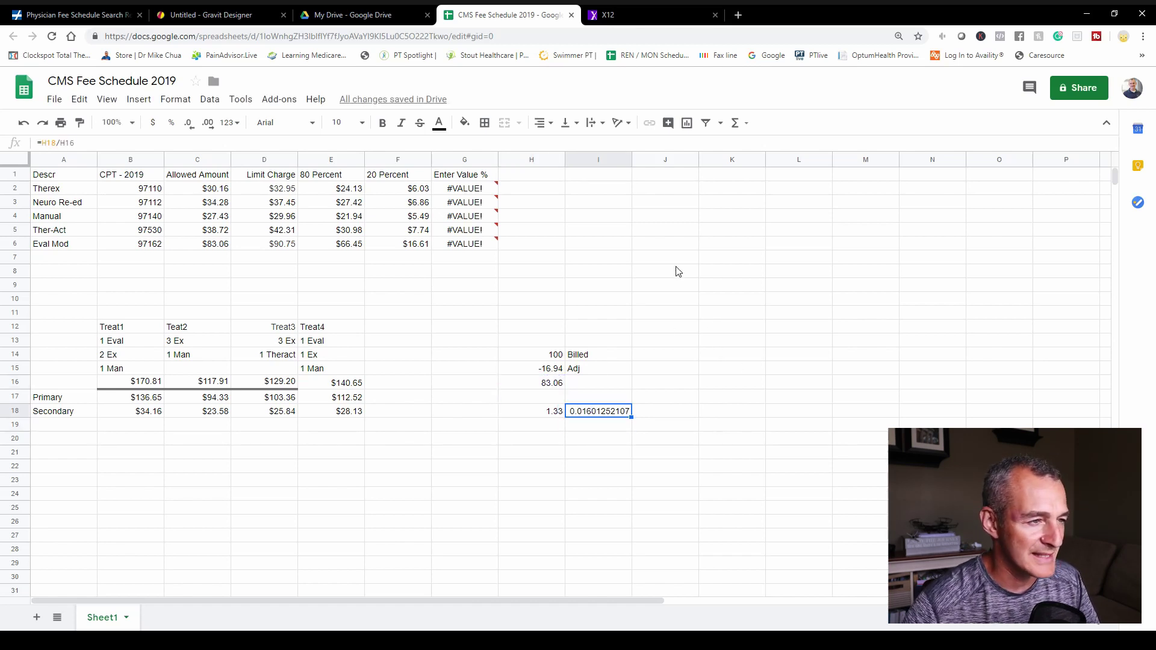
click(171, 123)
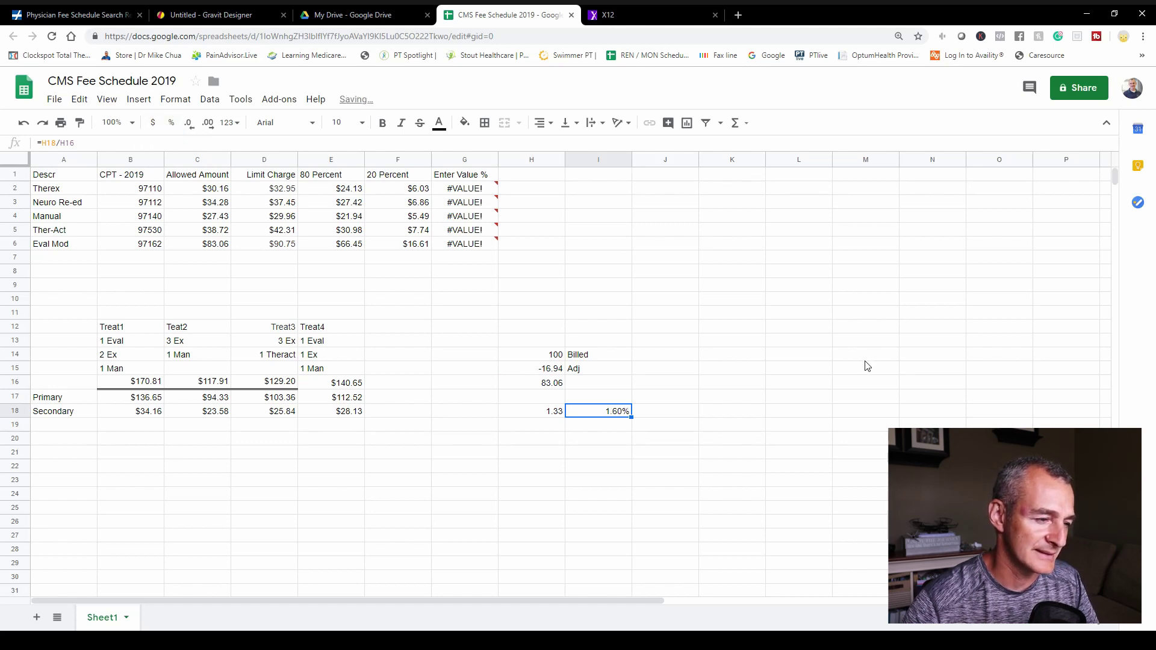
click(865, 360)
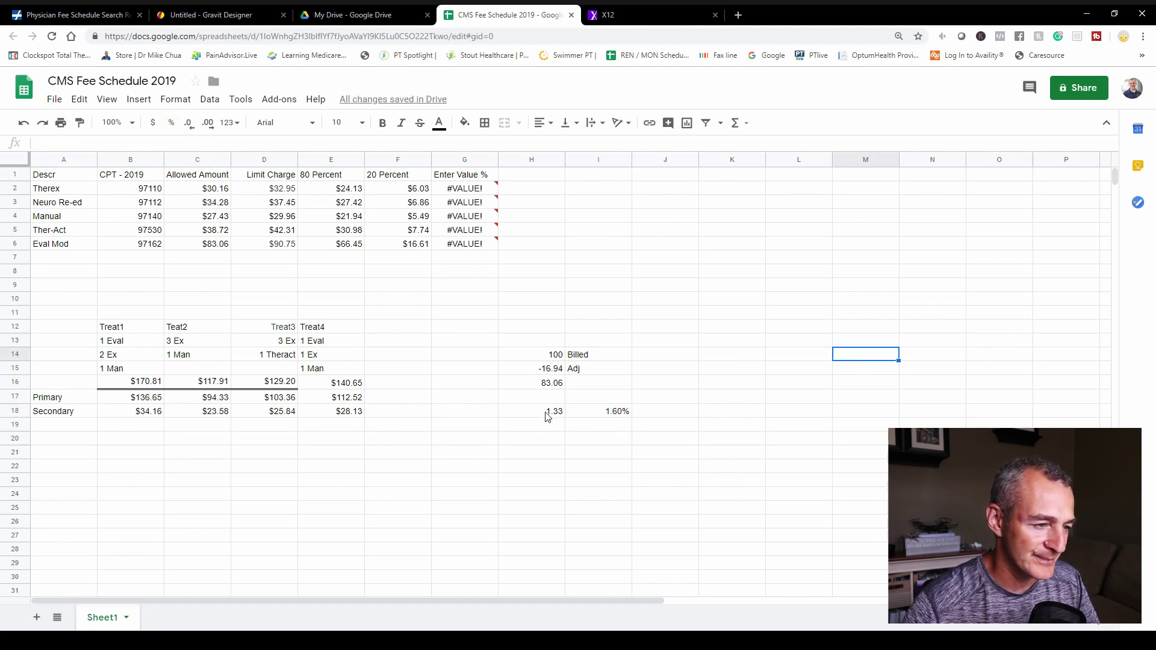
Step: Check the 97161 claim's payment lines in Gravit Designer and enter the secondary payment of 16.61 in H19 of the fee schedule sheet
click(241, 14)
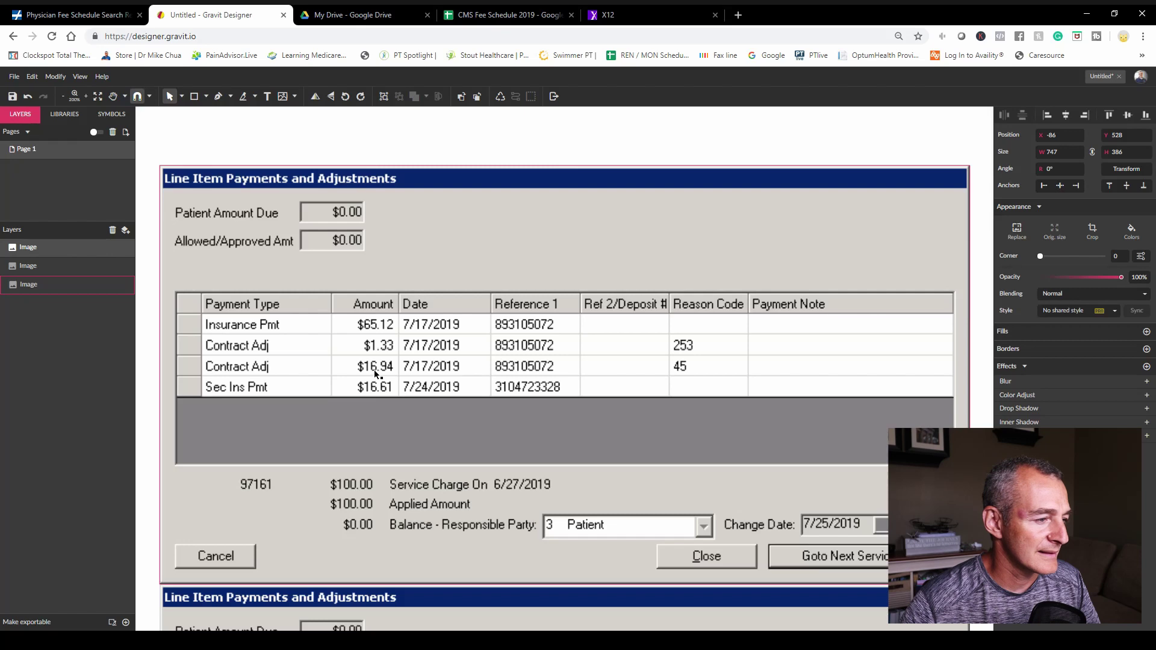
click(478, 16)
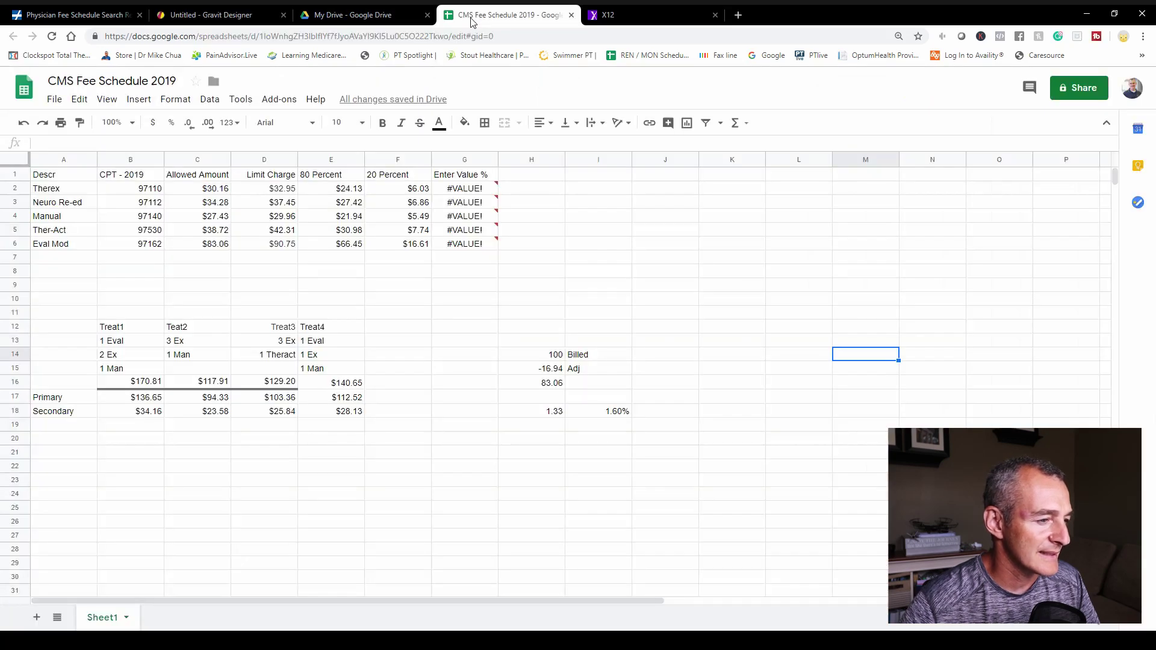
click(204, 15)
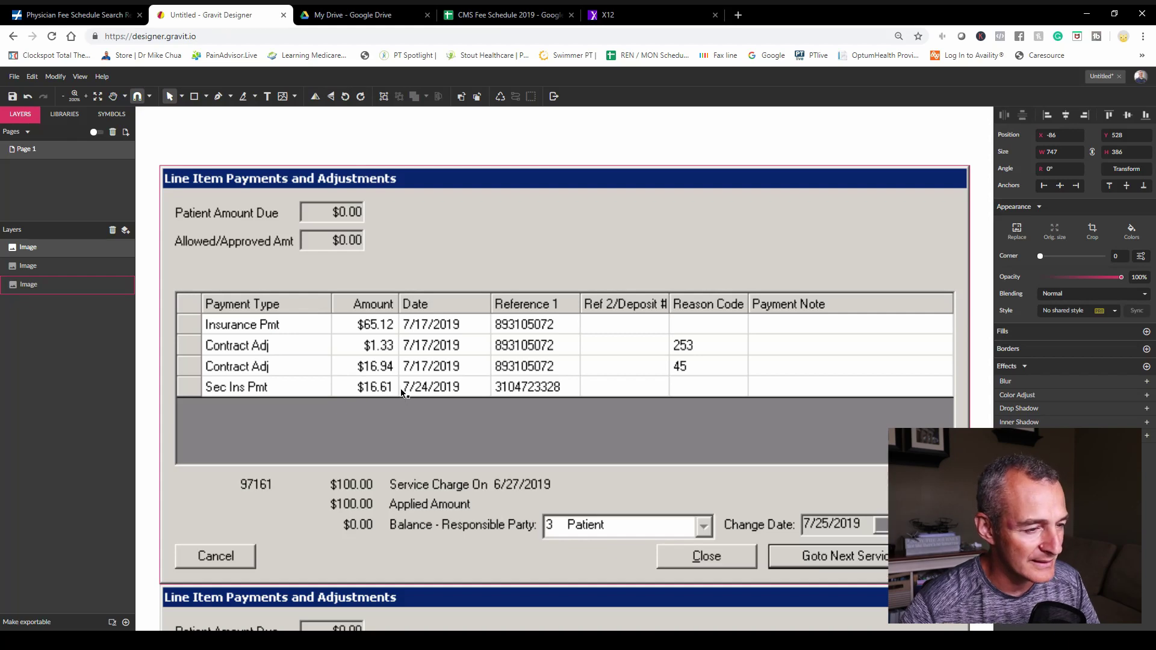
click(500, 15)
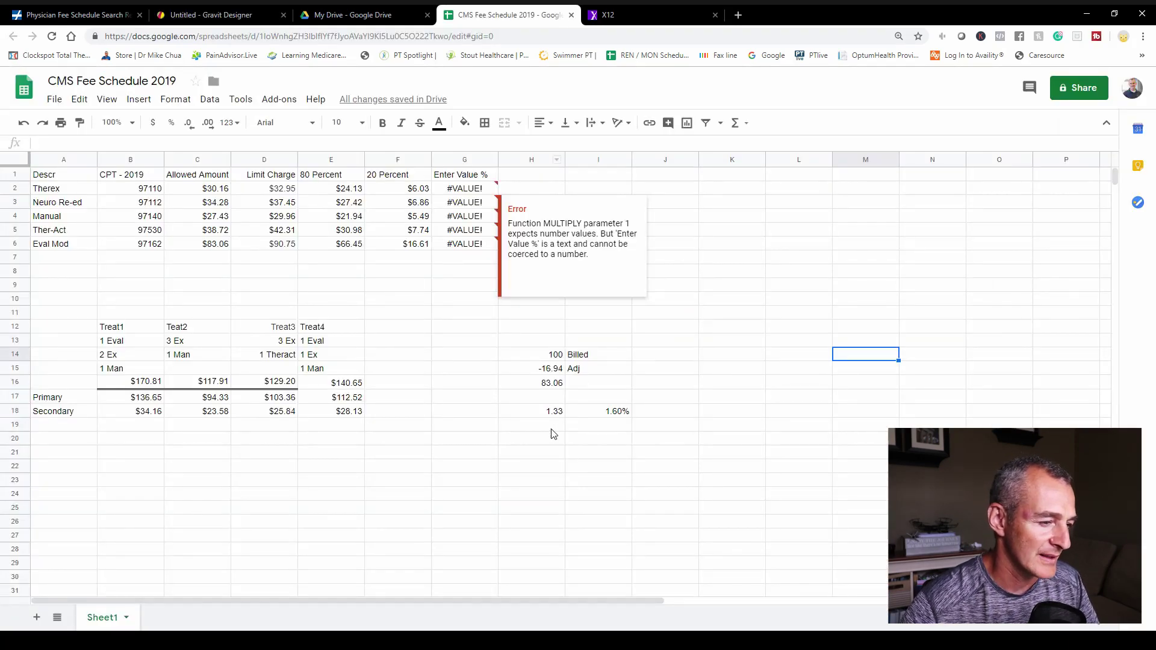
text(16.61)
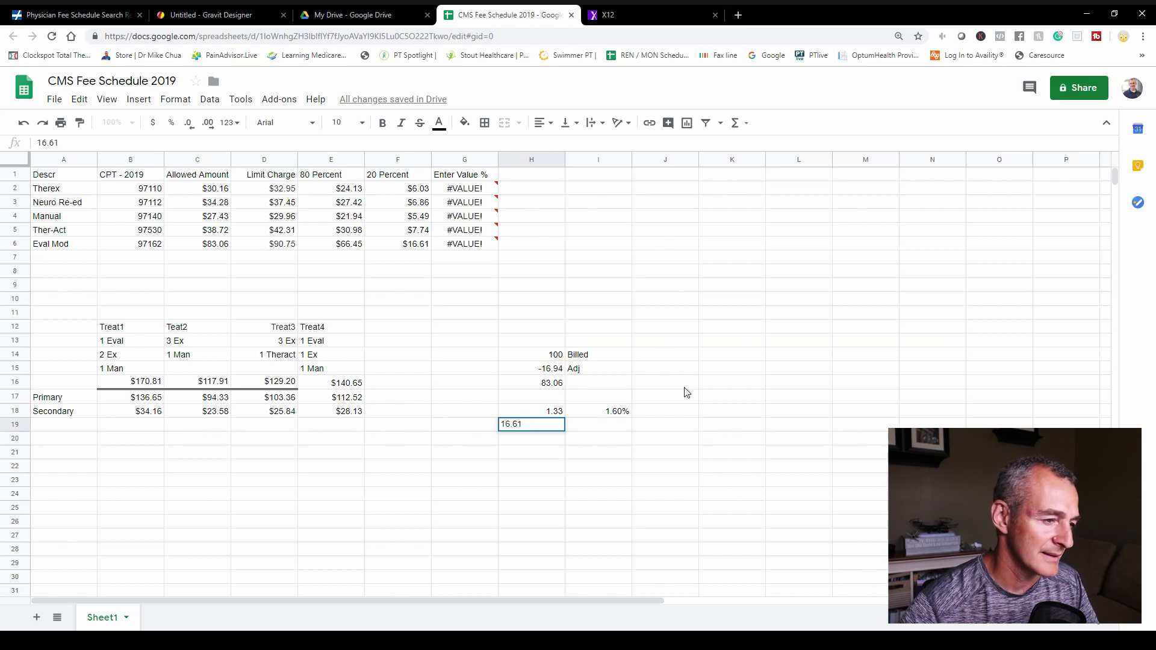
key(Tab)
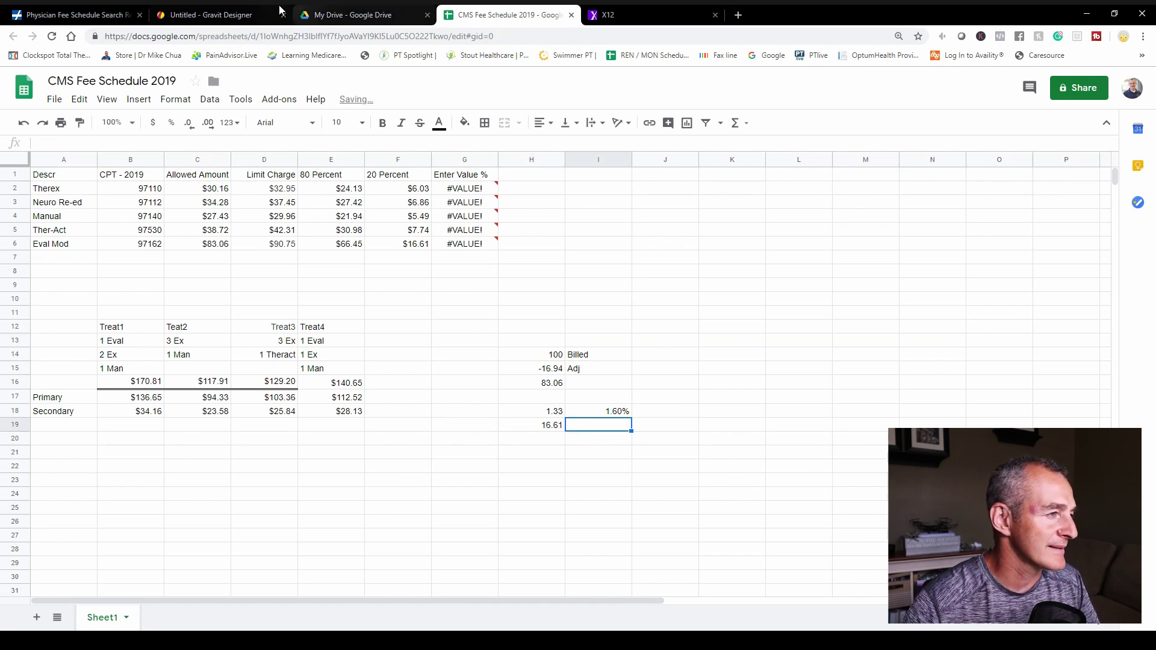
Step: Recheck the insurance payment in Gravit Designer, and enter 65.12 in H17 of the sheet with the label Paid Primary in I17
click(202, 15)
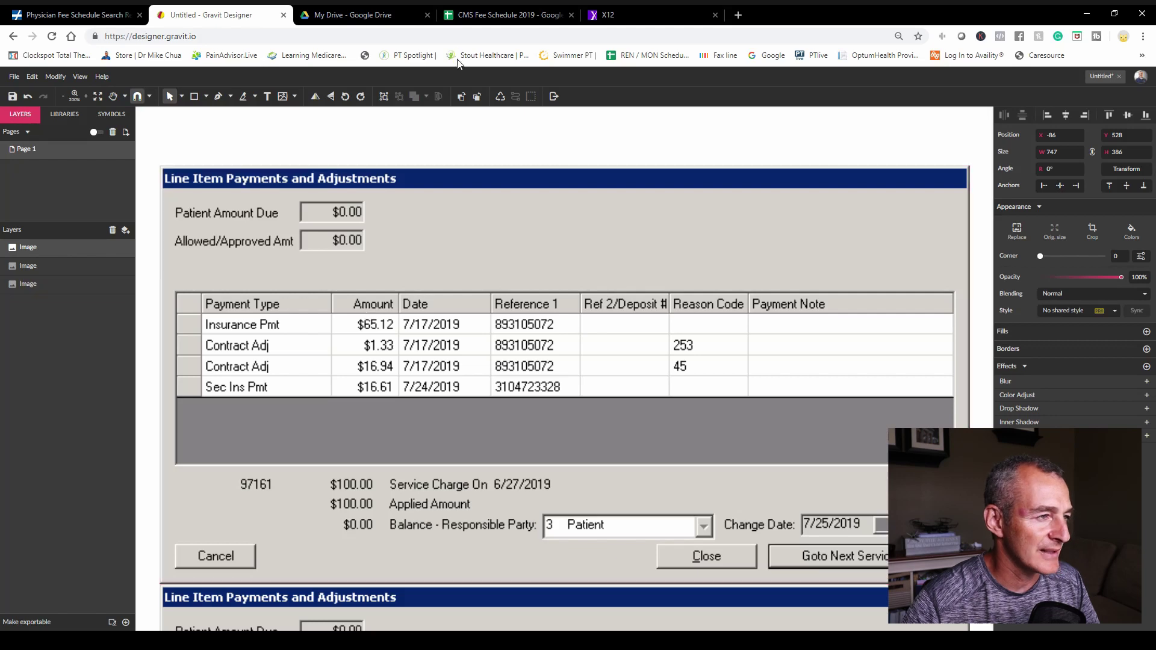
click(505, 15)
click(557, 399)
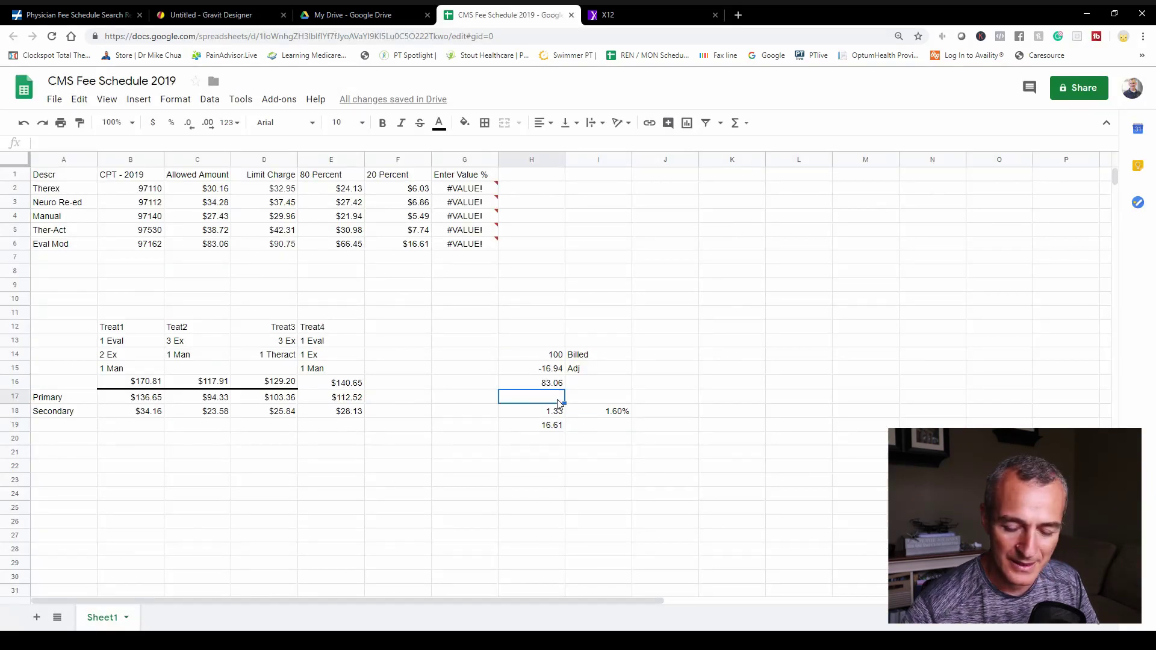
text(65.12)
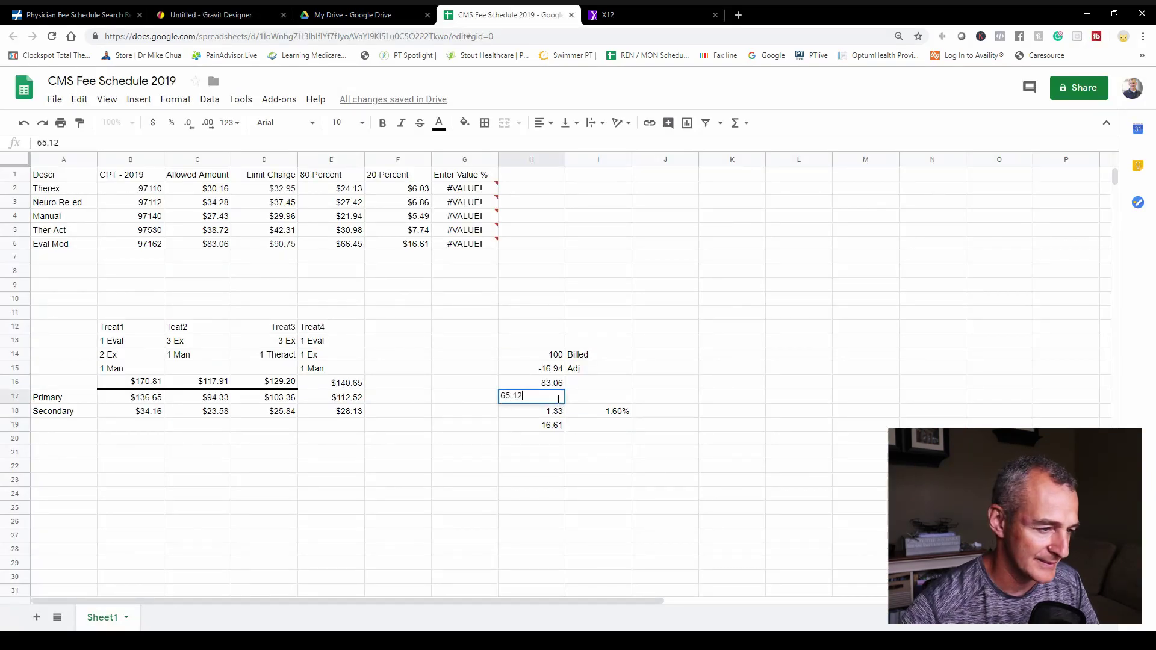
key(Tab)
text(P)
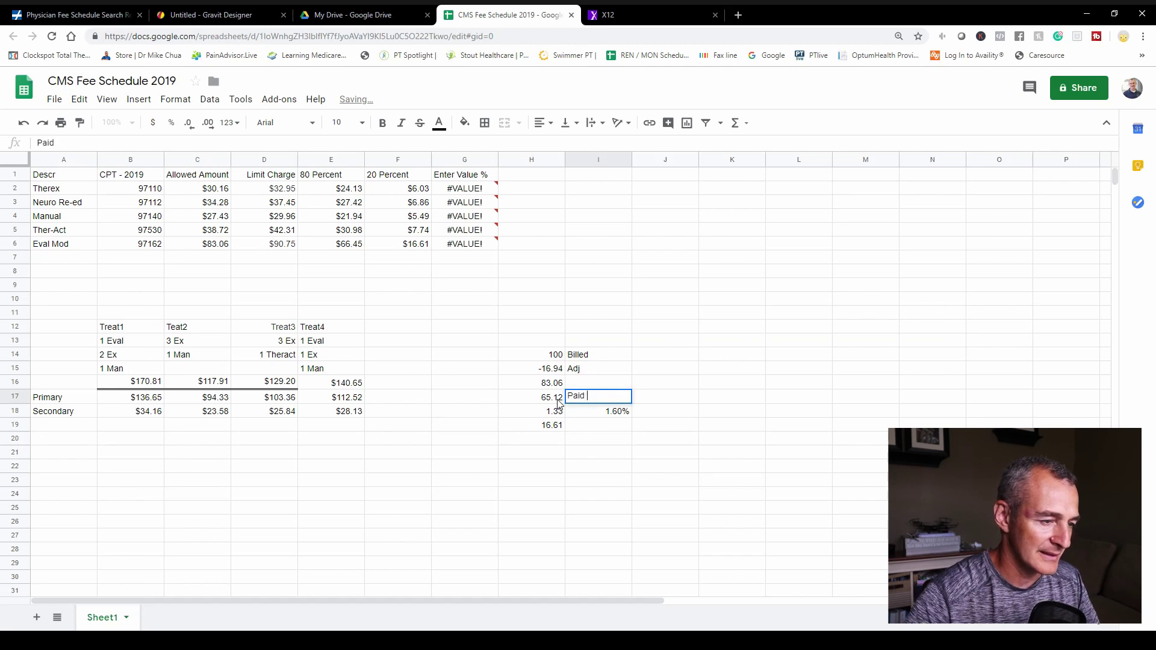
text(aid Primary)
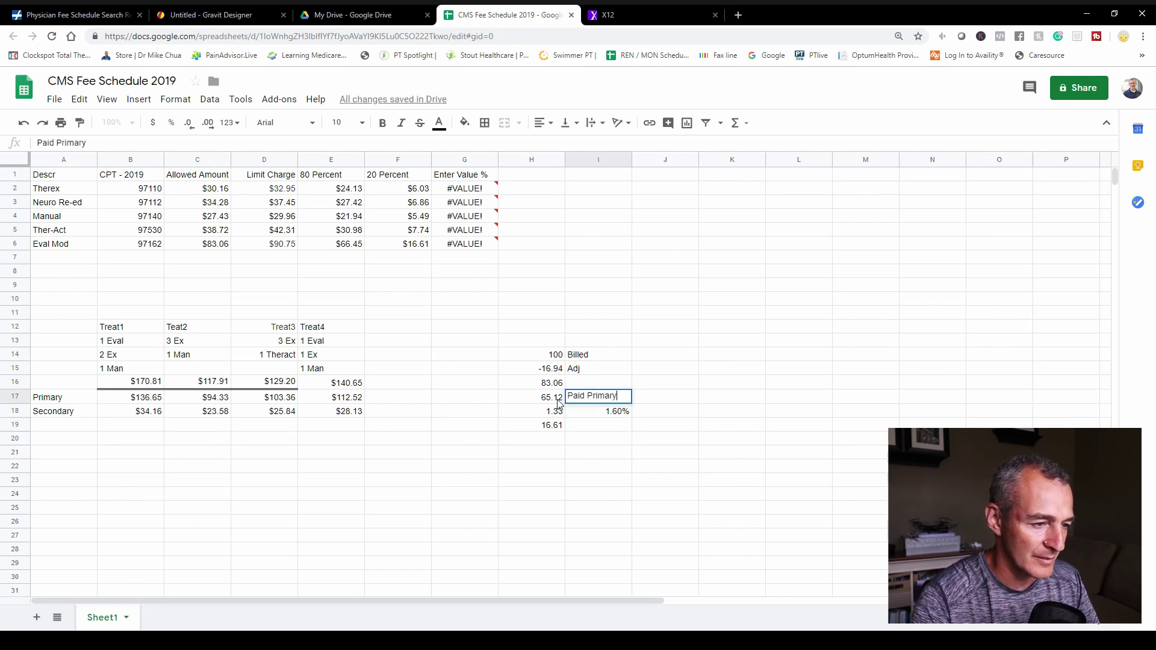
key(Return)
Step: Keep the ratio formula =H18/H16 in I18 and label the 16.61 amount Paid Secondary in I19
text(=H18/H16)
key(Return)
text(Paid Secondary)
key(Return)
key(Return)
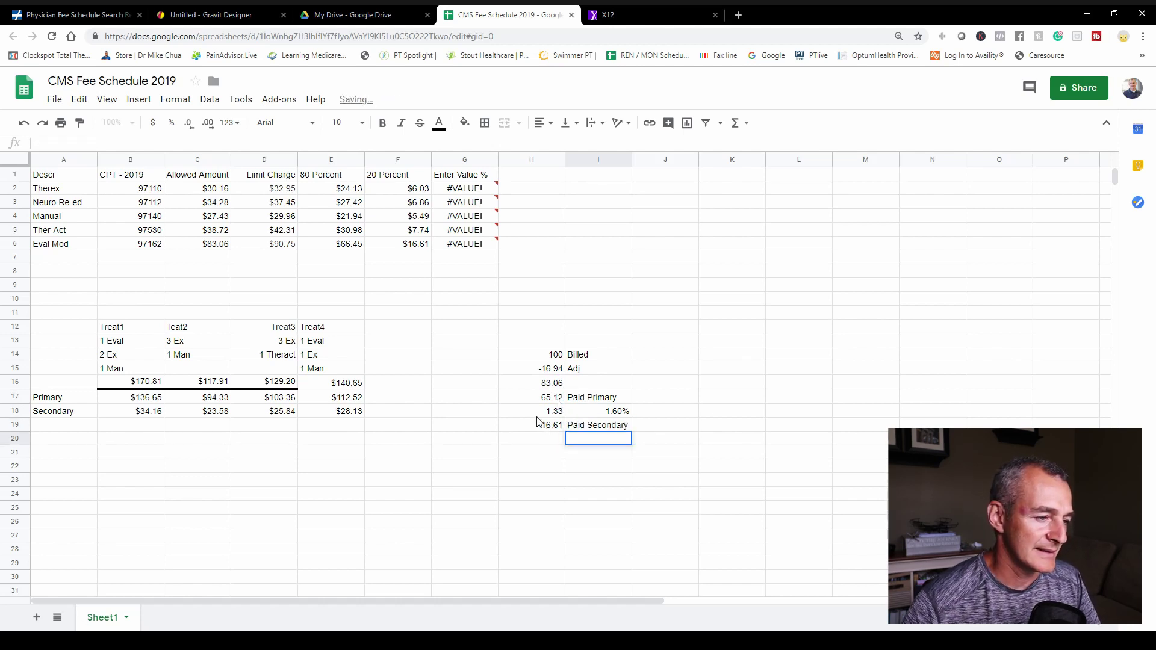
Step: Change the adjustment amount in H18 to the negative value -1.33
click(539, 414)
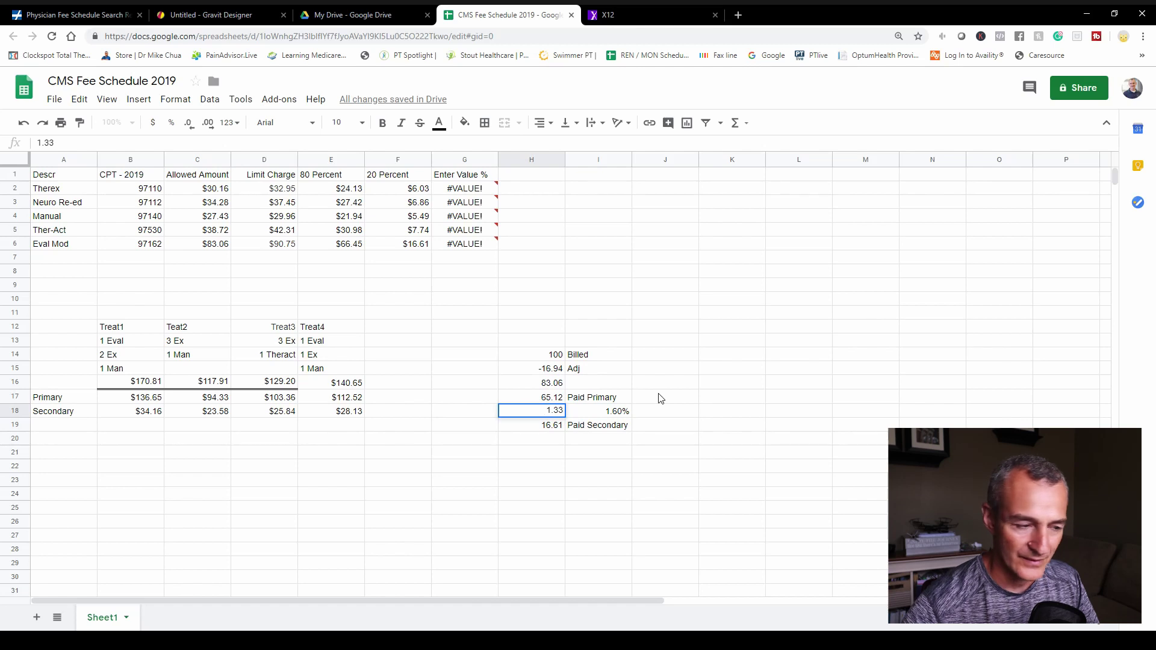
text(-)
key(Return)
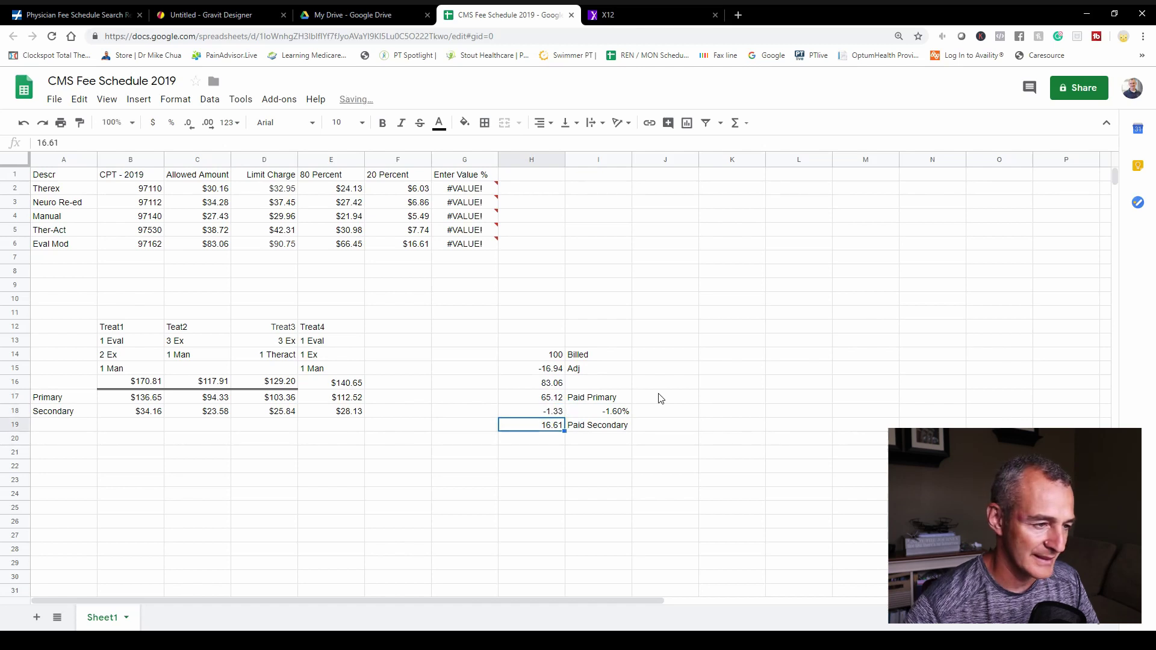
Step: Clear the calculated allowed amount in H16 and the percentage formula in I18
click(551, 387)
key(Delete)
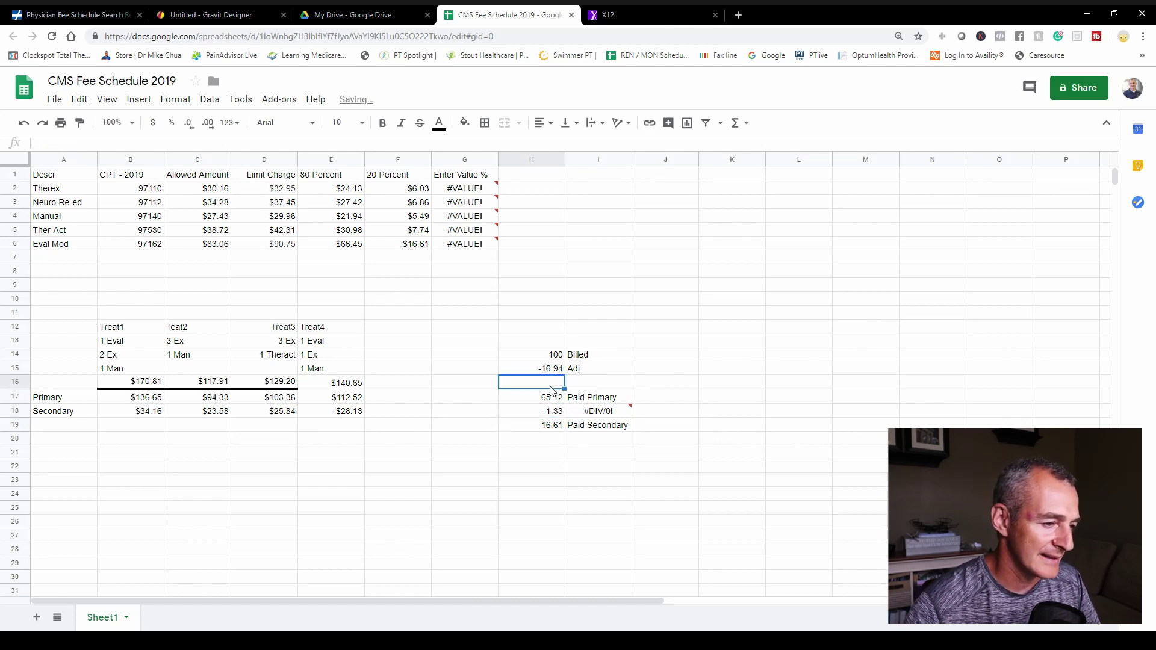
click(596, 411)
key(Delete)
Step: Try totalling H14:H19 with a SUM formula in H20, and clear that formula from the cell
click(557, 442)
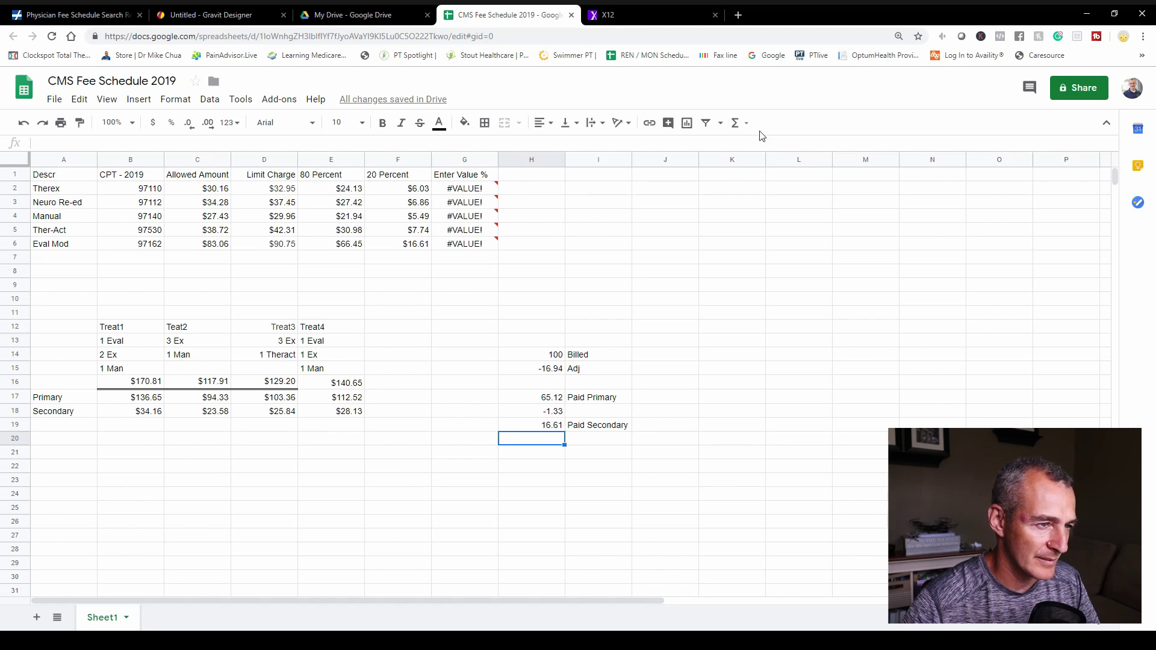
click(735, 123)
click(745, 144)
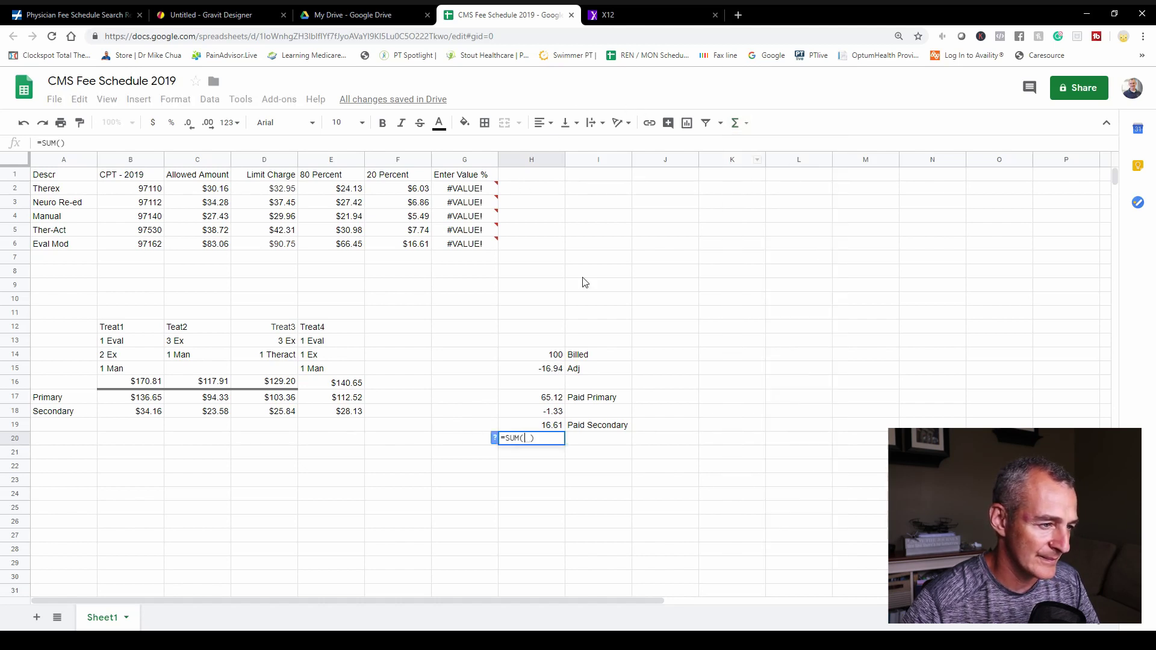
drag(539, 359, 544, 424)
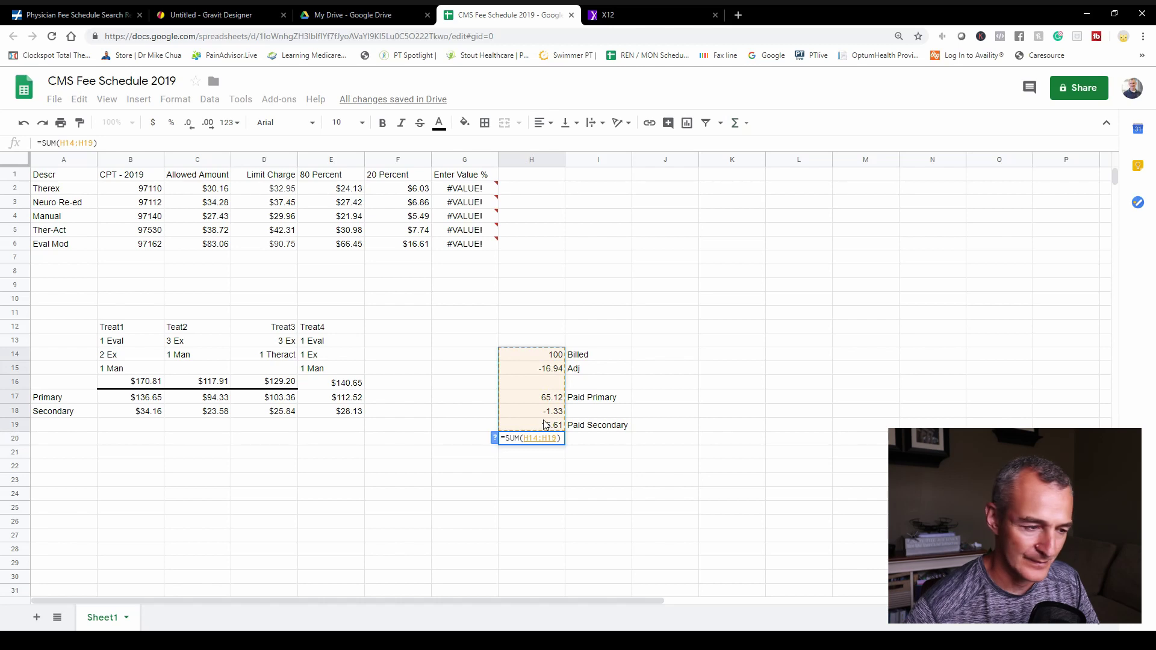
key(Return)
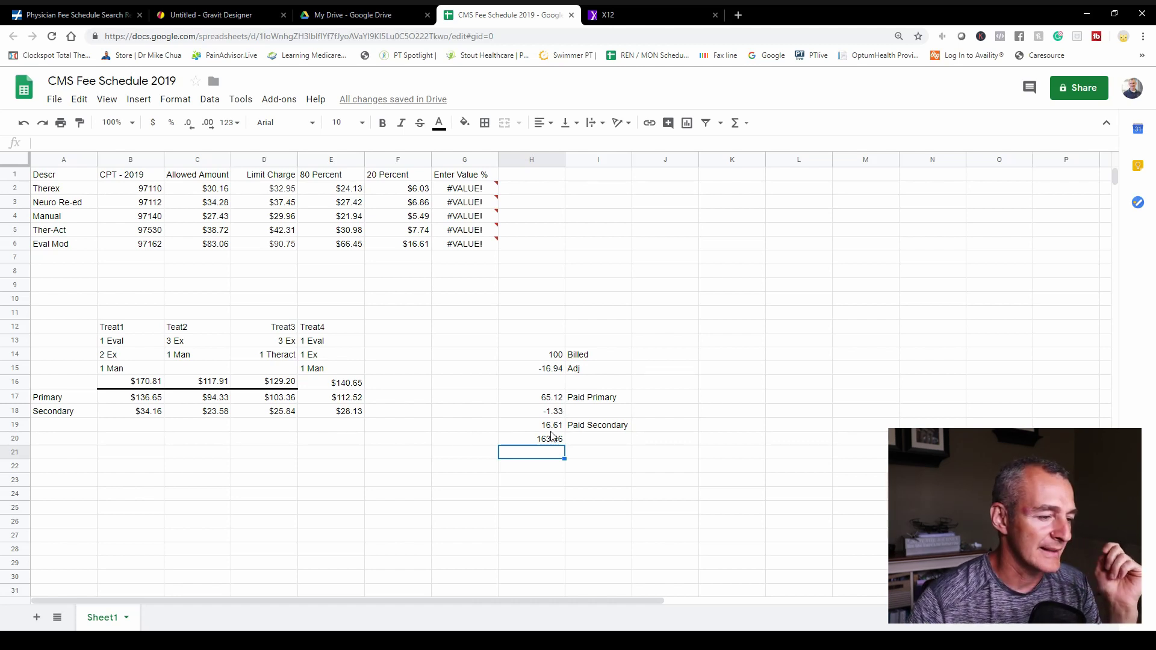
click(552, 441)
key(Delete)
key(Up)
key(Up)
key(Up)
key(Up)
key(Up)
key(Up)
key(Down)
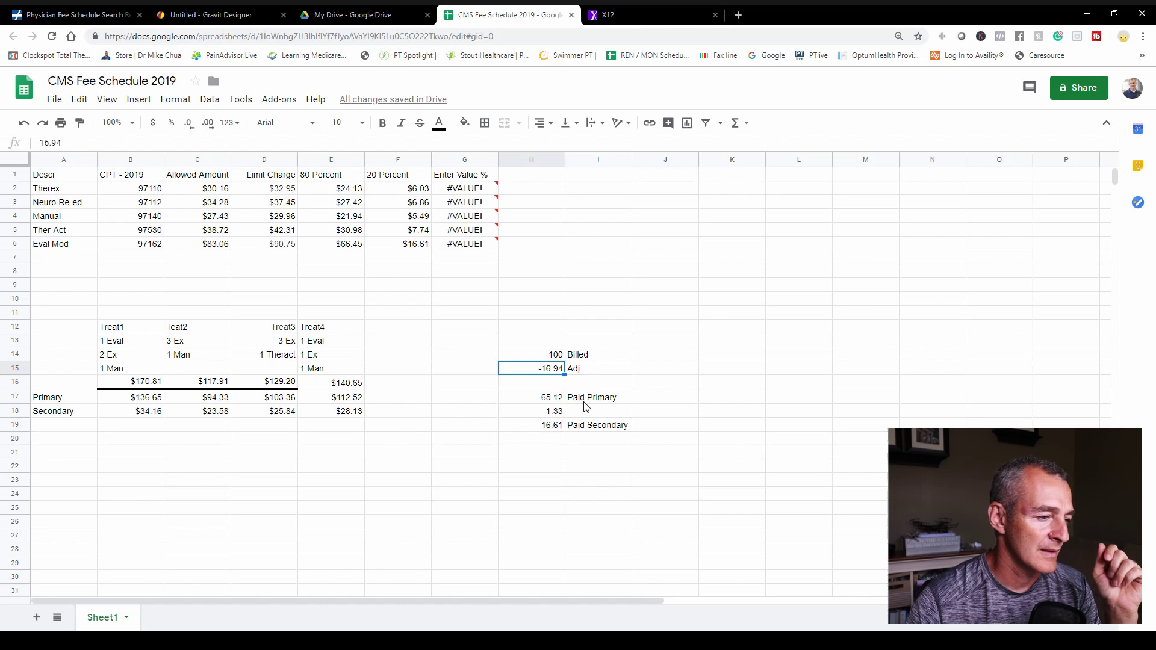
click(736, 122)
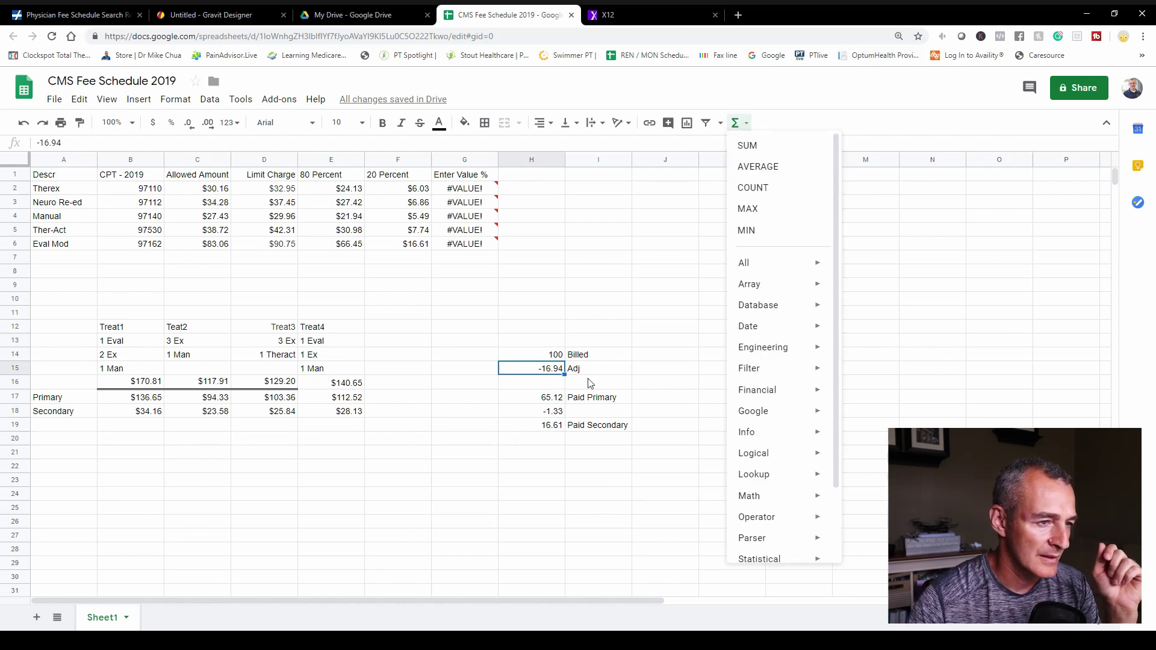
click(748, 145)
key(Escape)
Step: Try totalling only H15:H19 with a SUM formula in H20, and delete that total
click(559, 438)
click(734, 123)
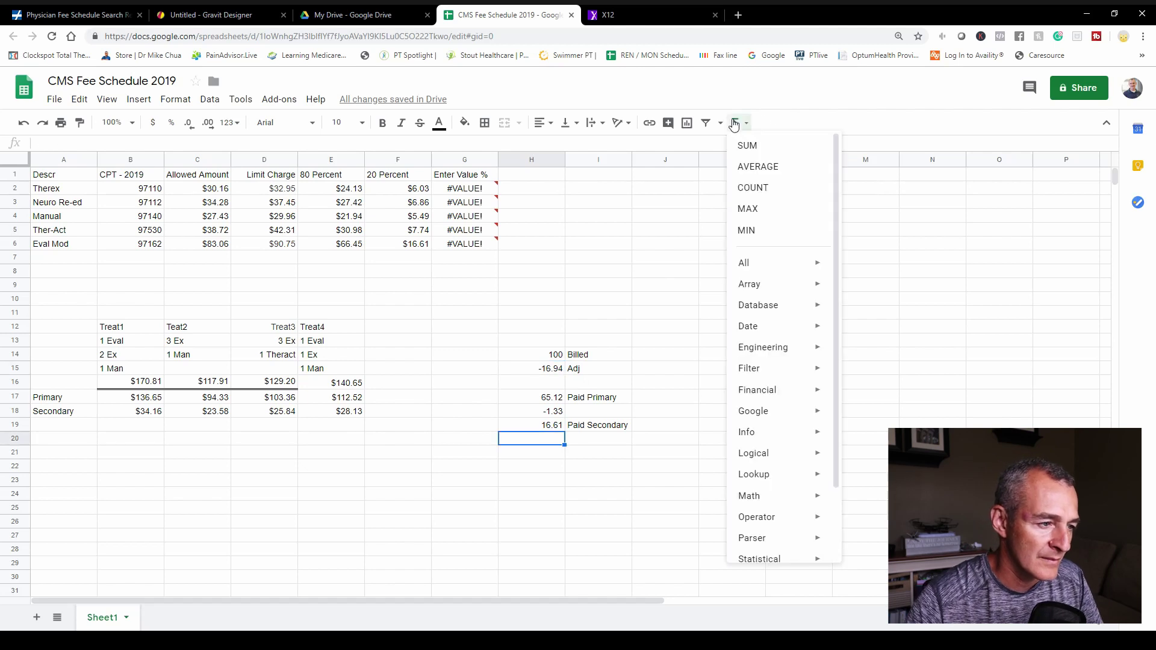
click(747, 147)
drag(552, 368, 556, 424)
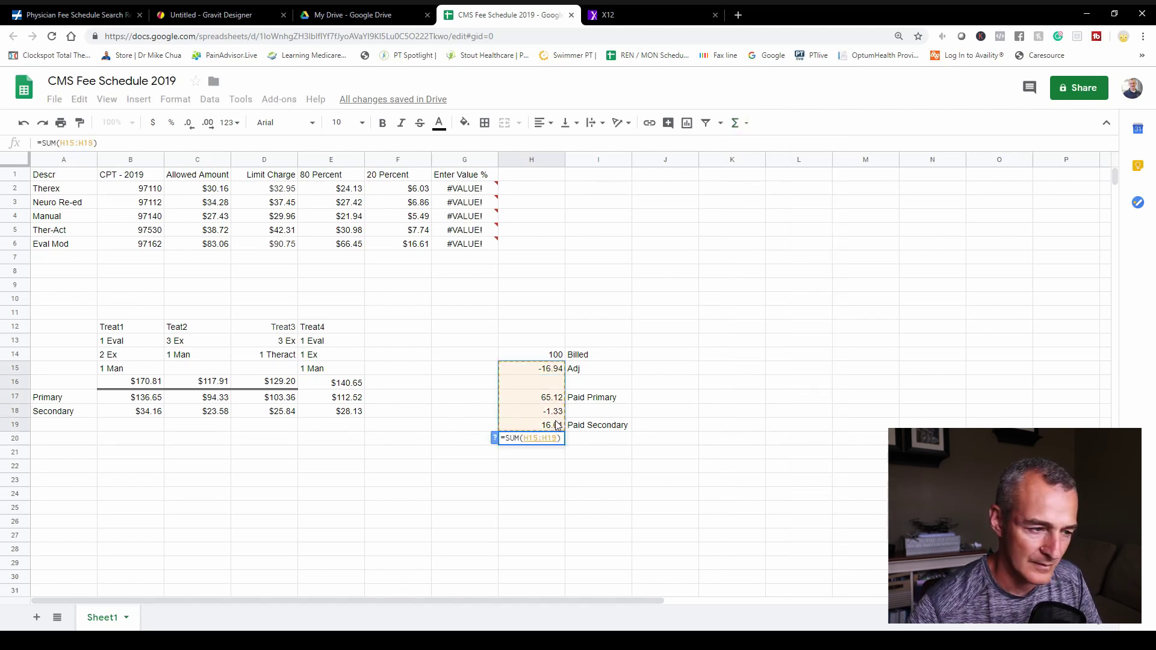
key(Return)
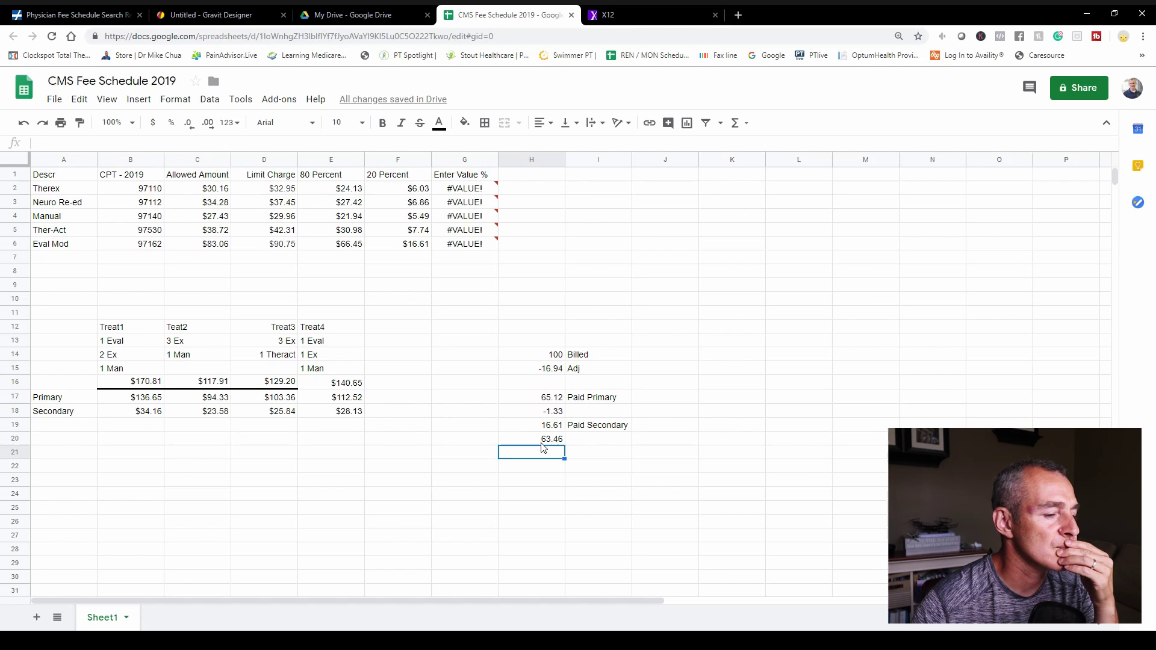
click(542, 443)
key(Delete)
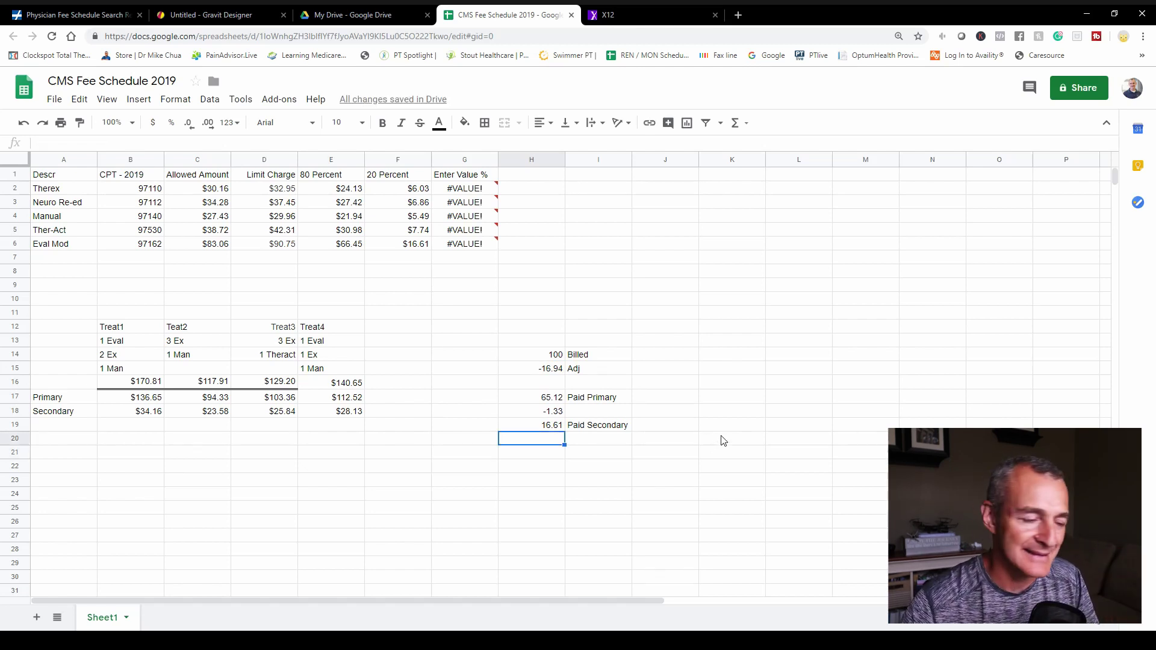
Step: Enter the formula =H19+H17 in H20 to add the primary and secondary payments
text(=)
key(Up)
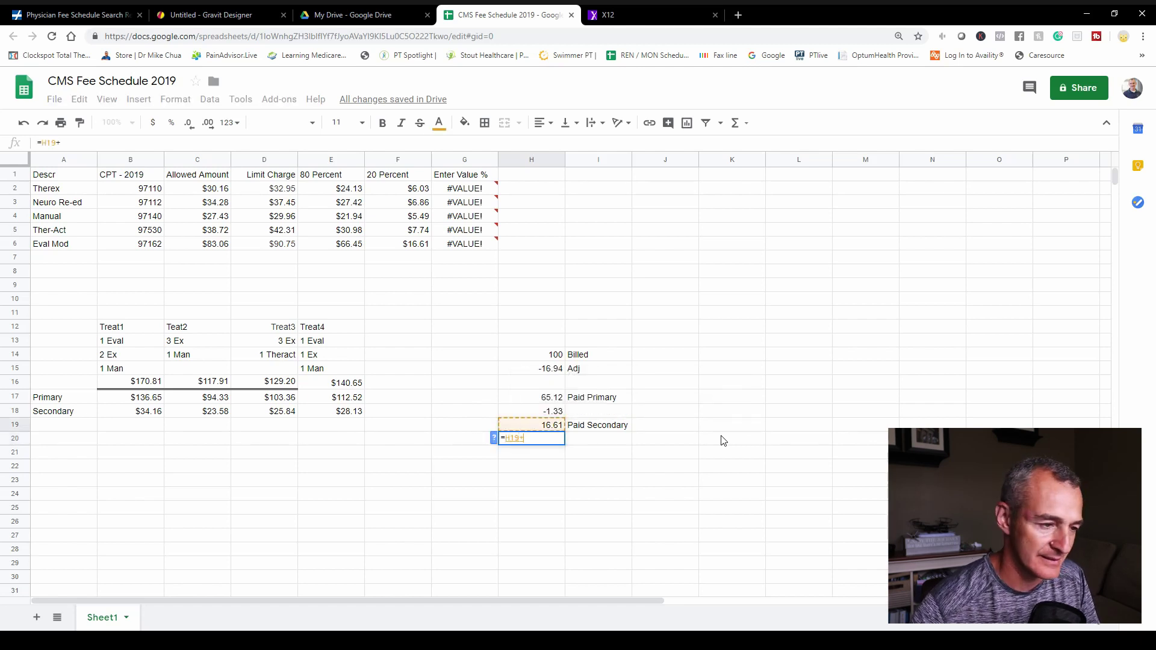
click(549, 399)
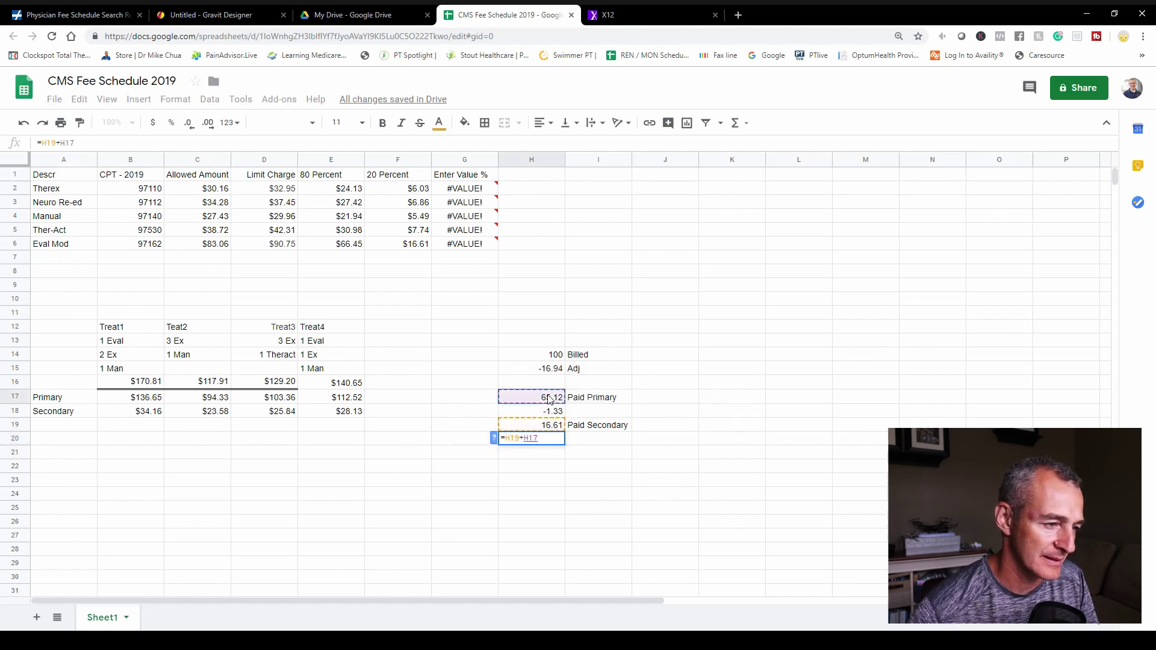
key(Return)
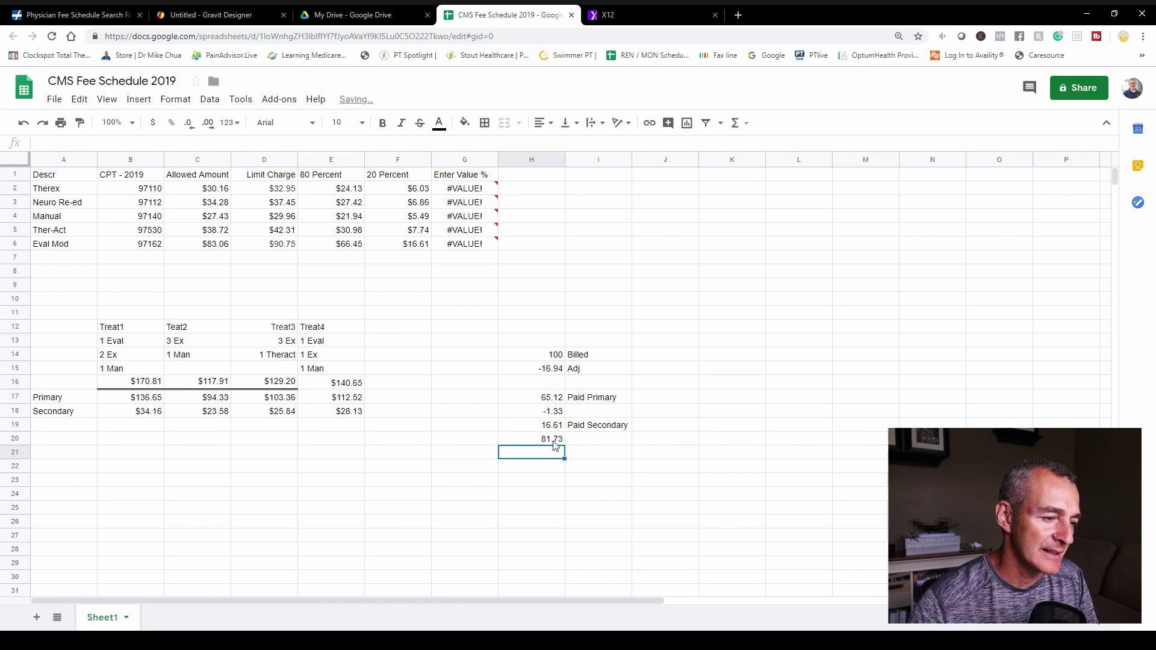
Step: Change the adjustment in H18 to 1.33 and enter the formula =H20+H18 in H21
click(549, 413)
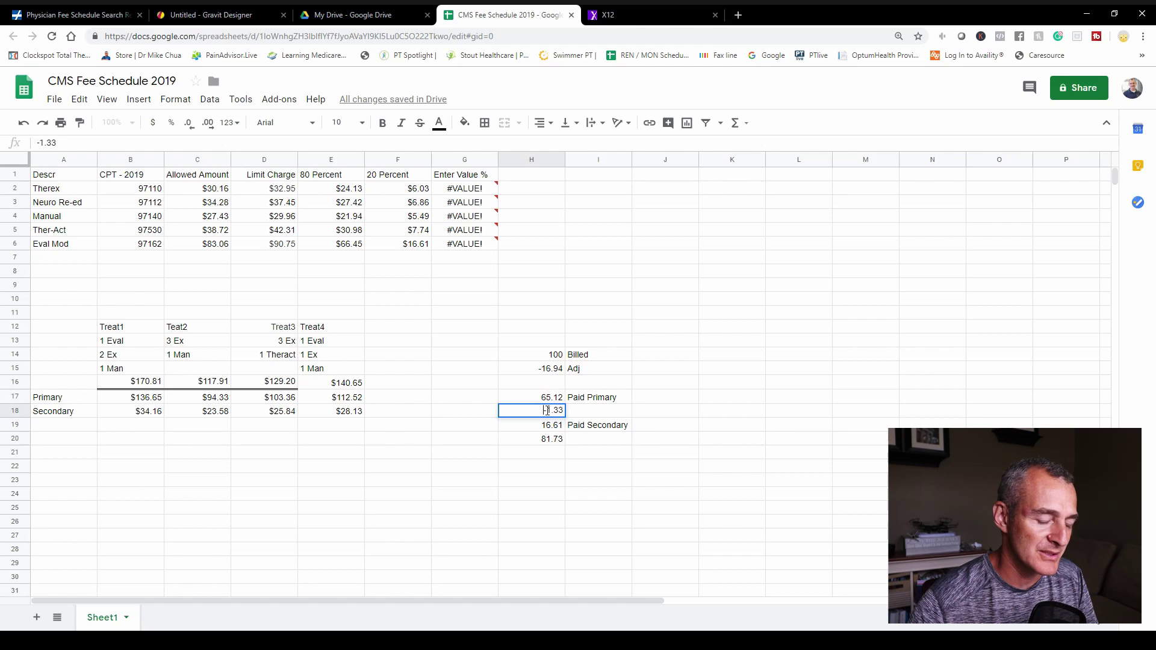
key(Return)
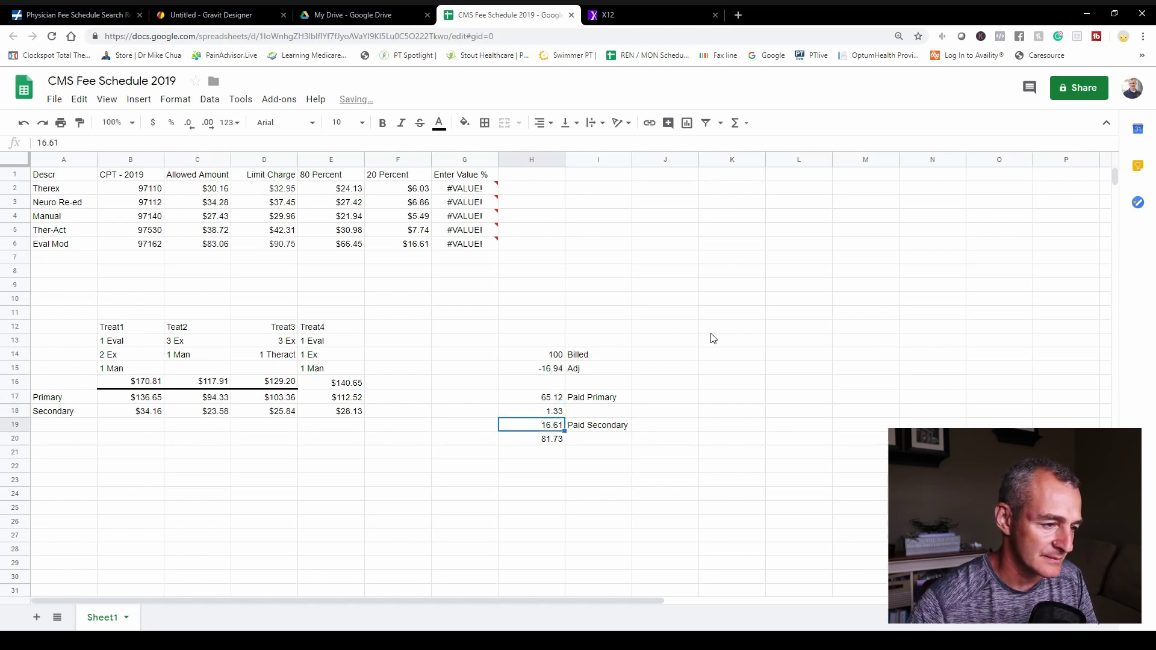
key(Down)
key(Down)
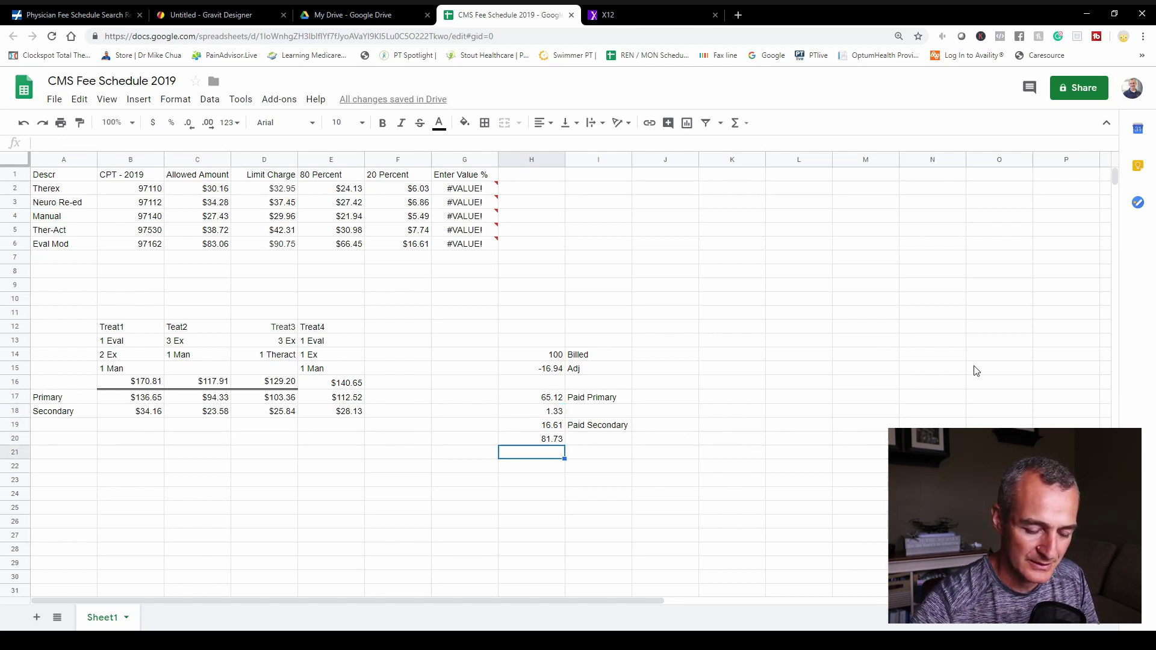
text(=H20+)
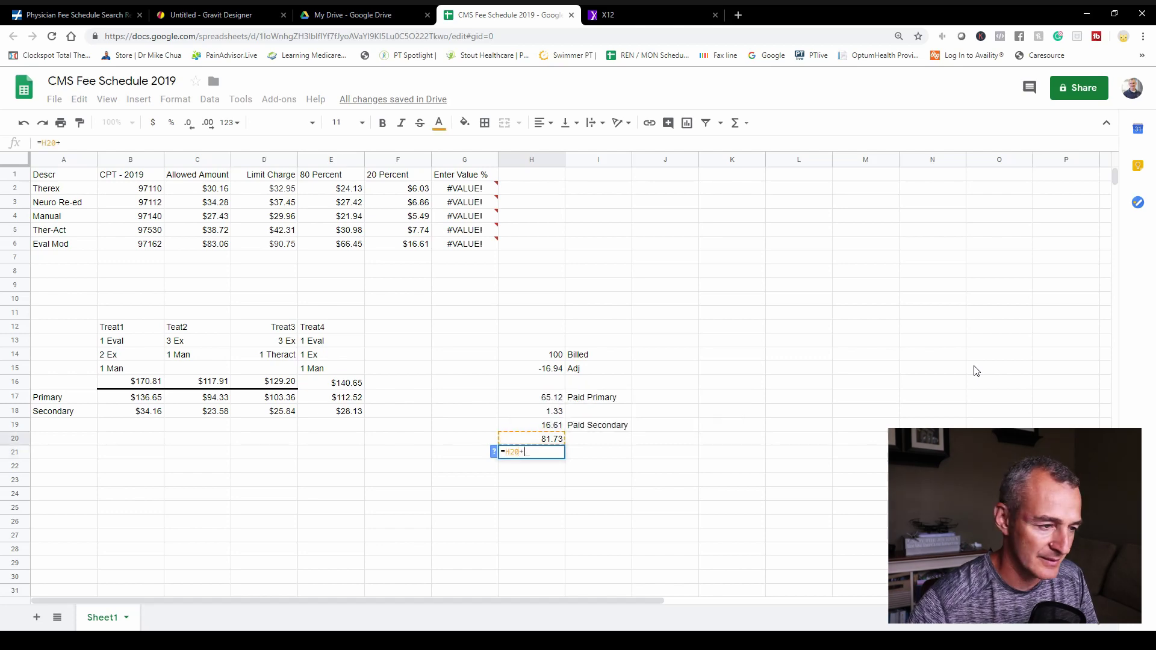
click(549, 414)
key(Return)
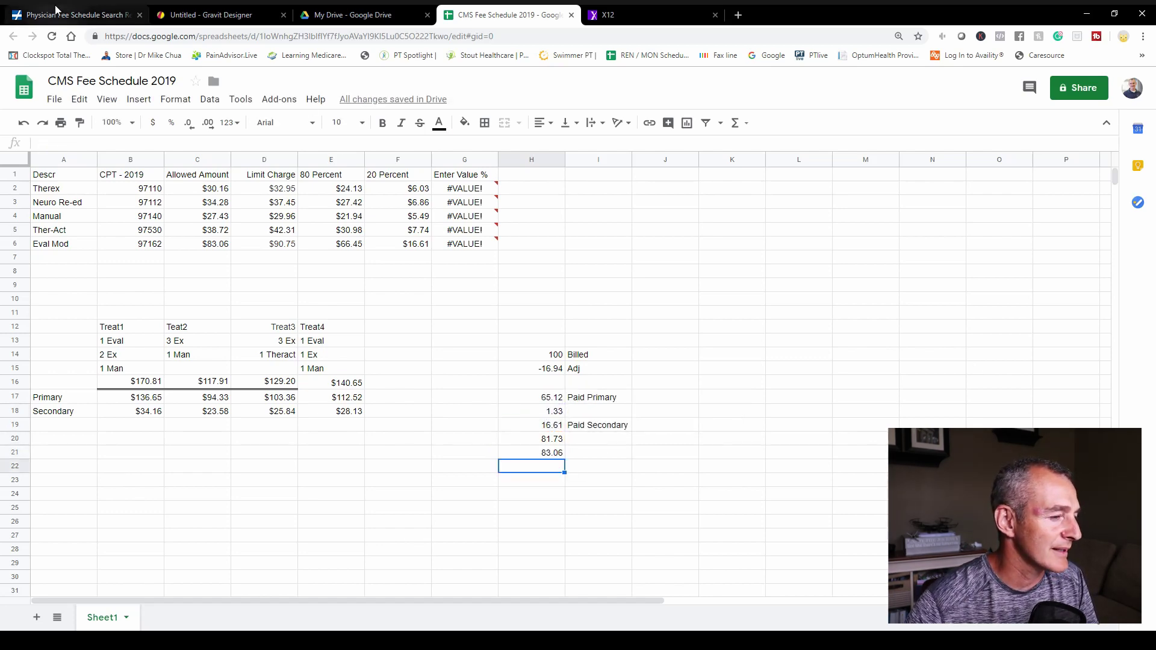
Step: Look up the 97110 insurance payment in the Gravit Designer claim images and enter 18.46 in K17 of the fee schedule spreadsheet
click(72, 14)
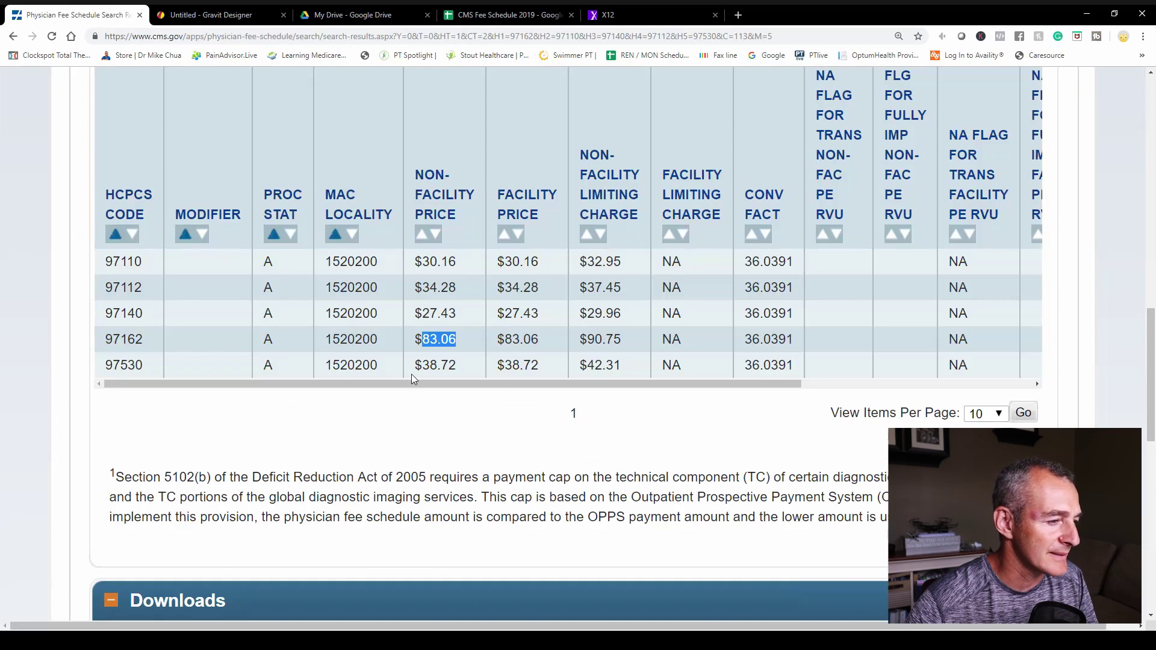
click(186, 18)
scroll(392, 311, down, 8)
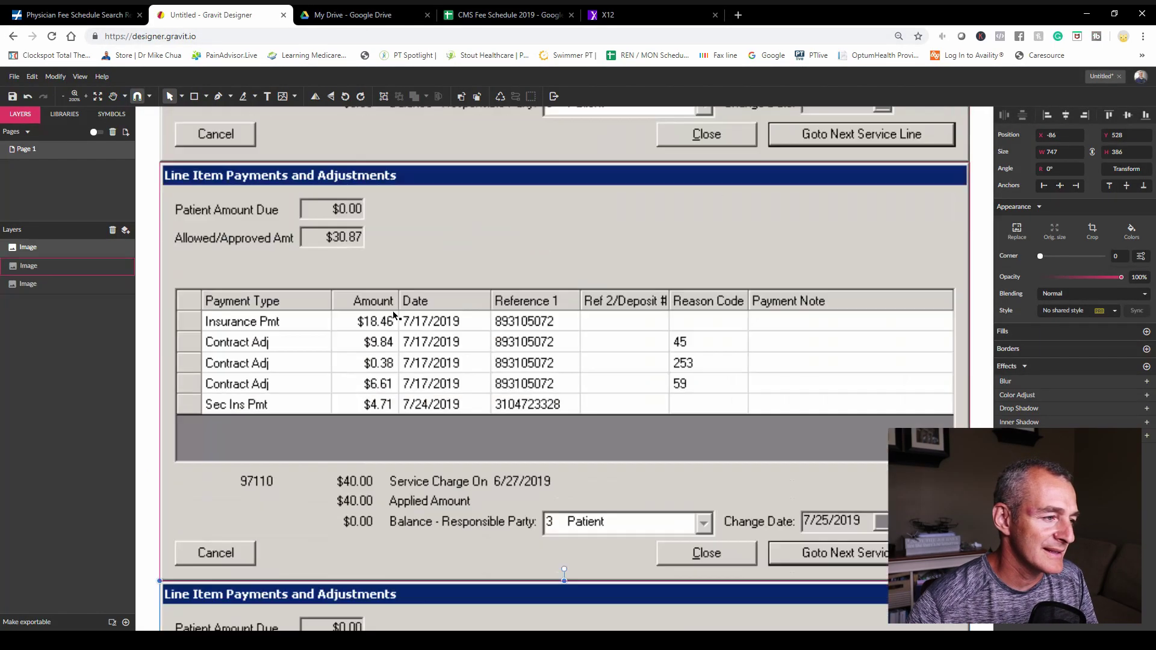
scroll(396, 309, up, 1)
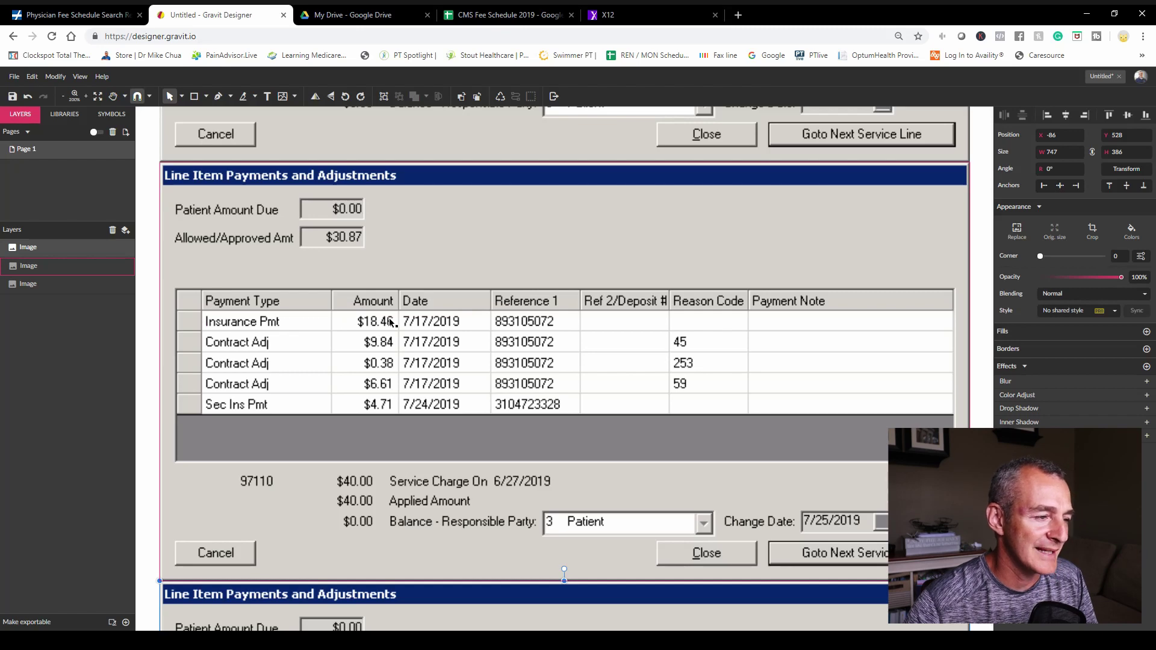
click(505, 15)
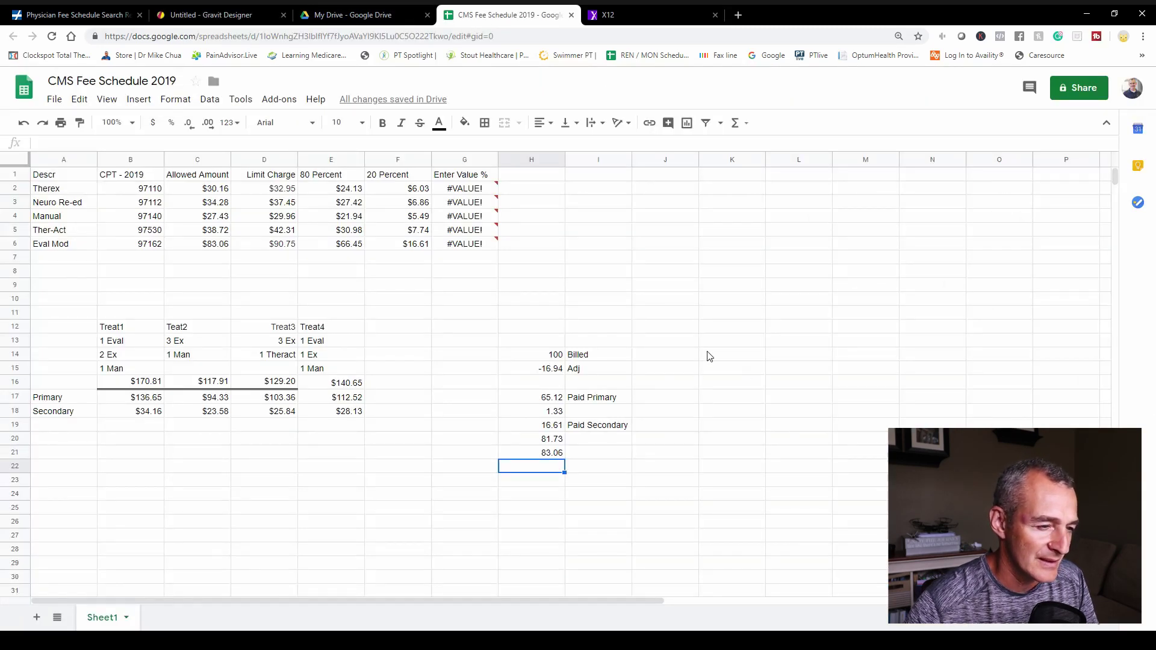
click(725, 400)
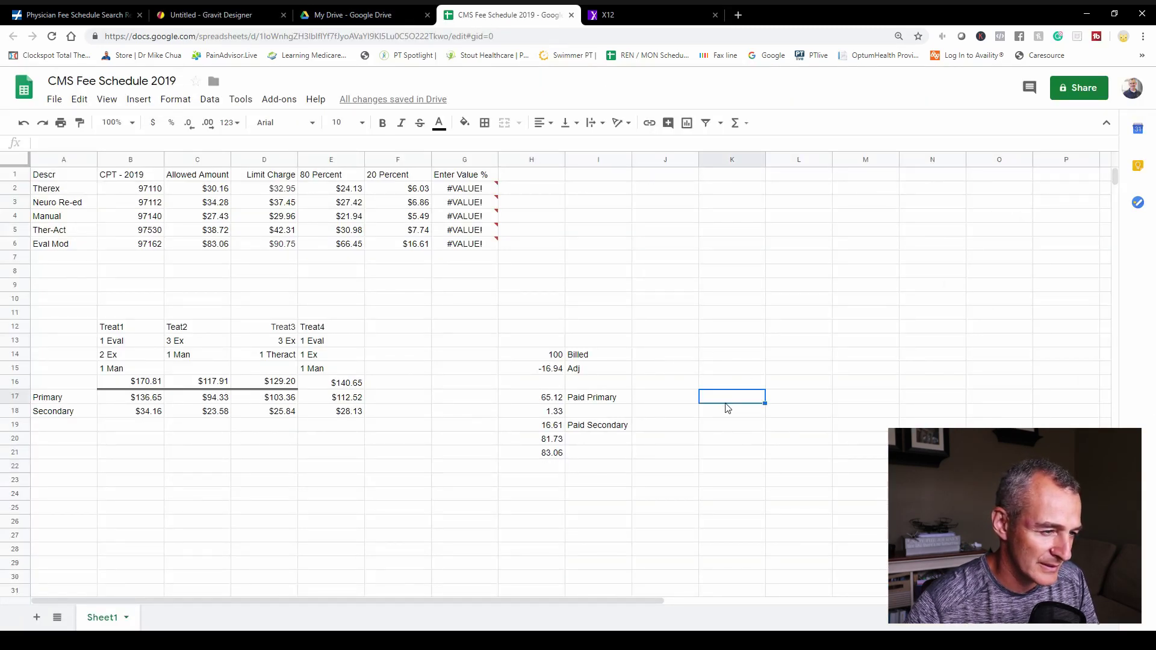
text(18)
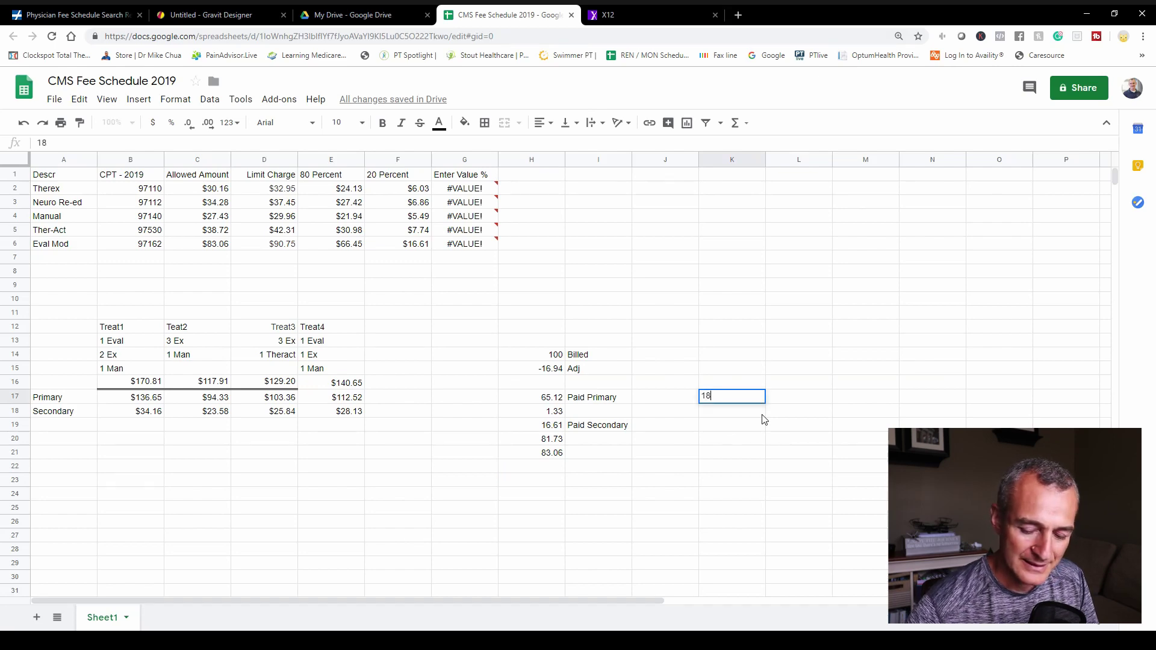
text(.46)
key(Return)
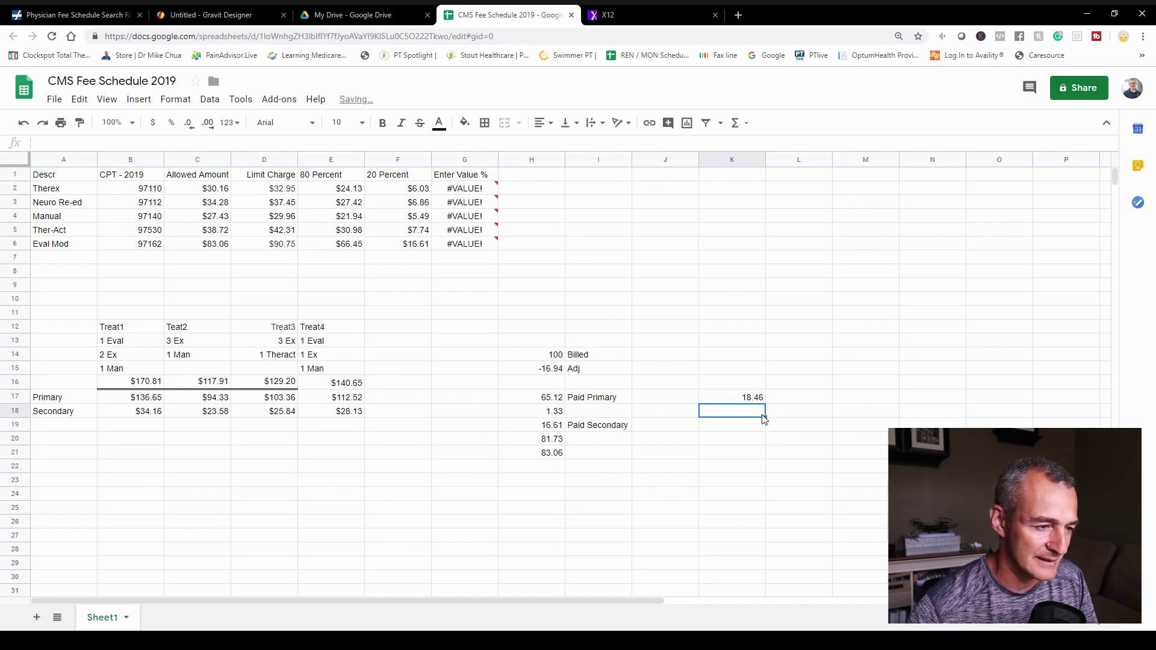
Step: Check the 97110 claim image for the secondary insurance payment and enter 4.71 in K19 of the spreadsheet
click(246, 15)
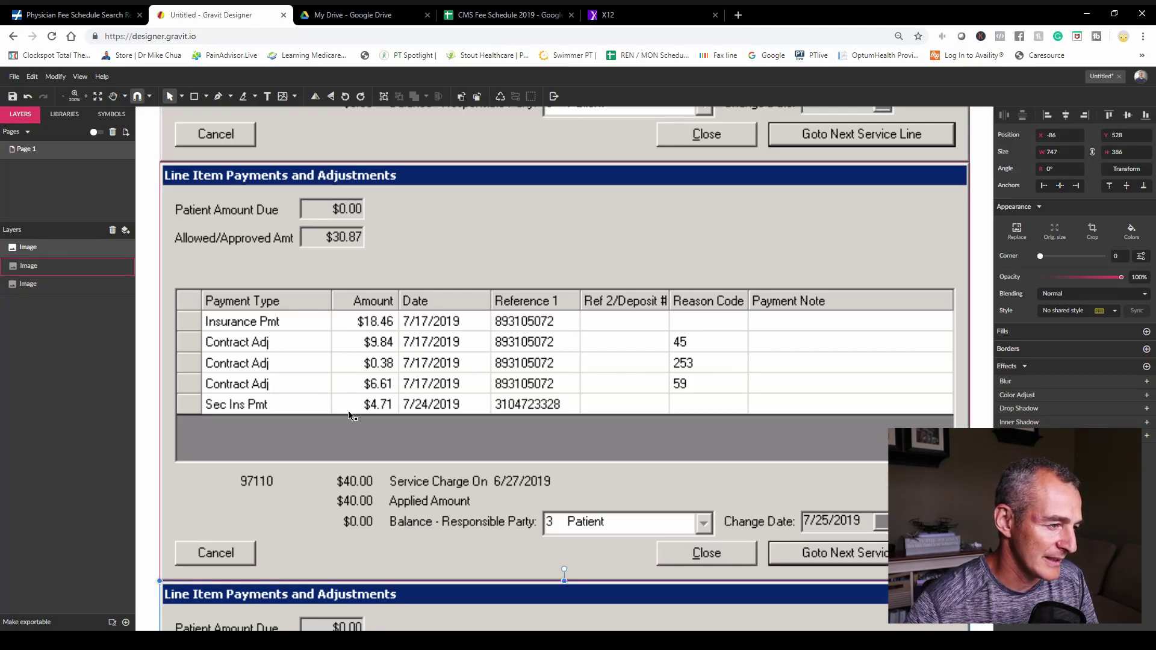
click(512, 15)
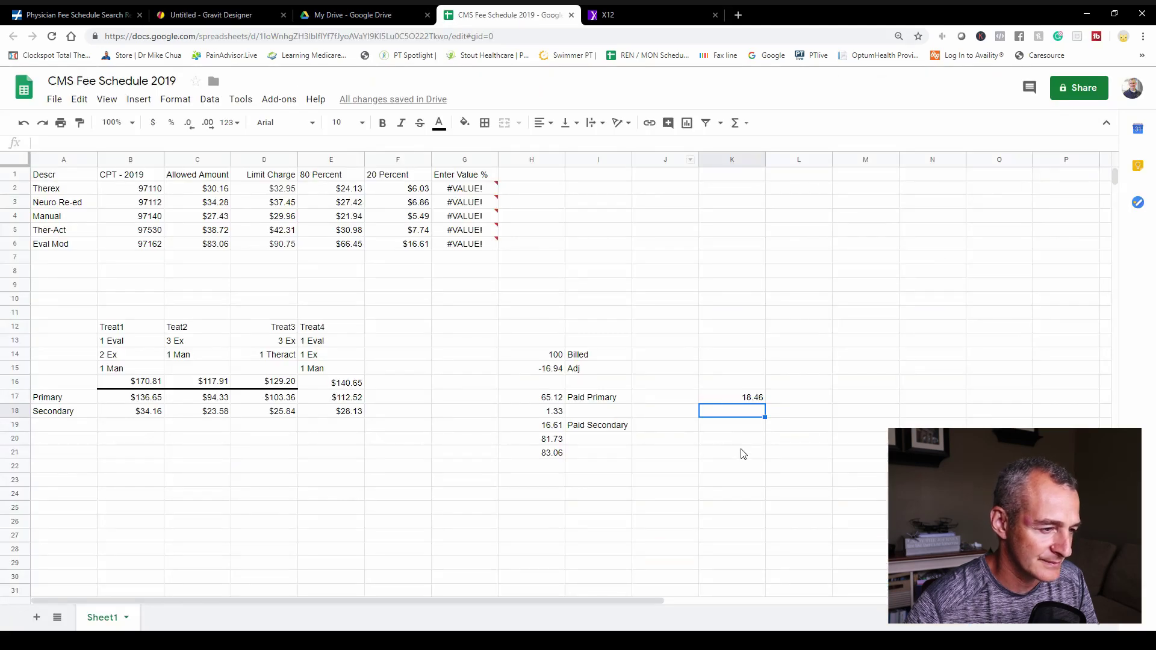
click(740, 426)
text(4.)
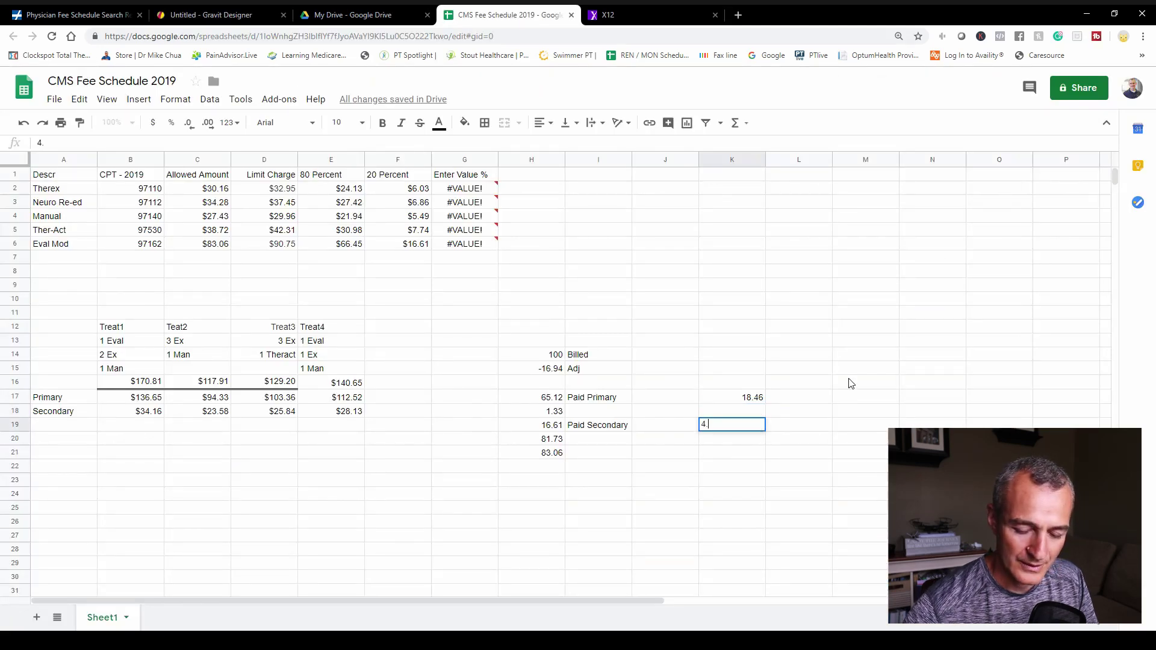
text(71)
key(Return)
Step: Close the My Drive page and enter the 97110 reason code 253 adjustment of 0.38 in K18
click(323, 8)
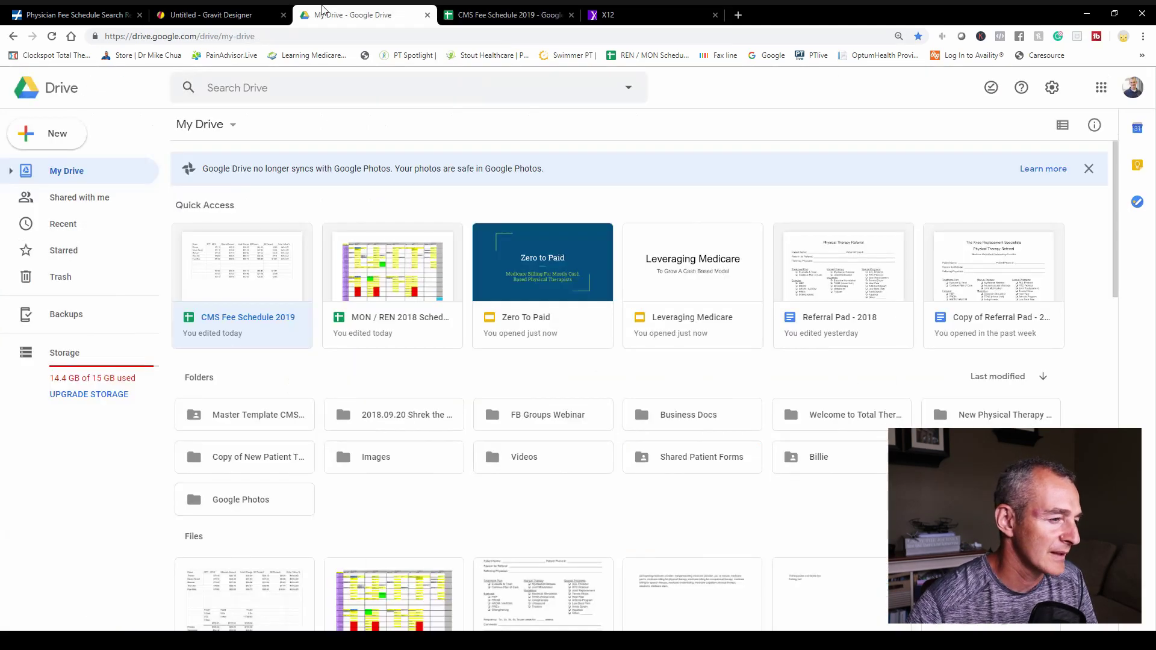
click(427, 15)
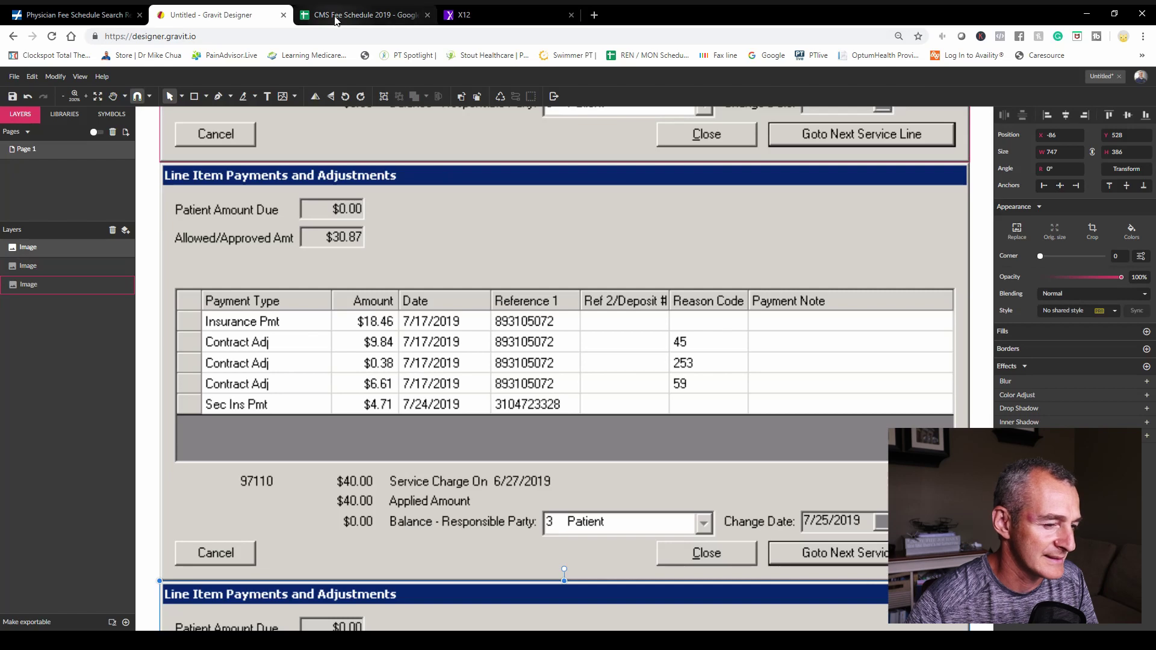
click(362, 15)
click(732, 417)
text(0.38)
key(Return)
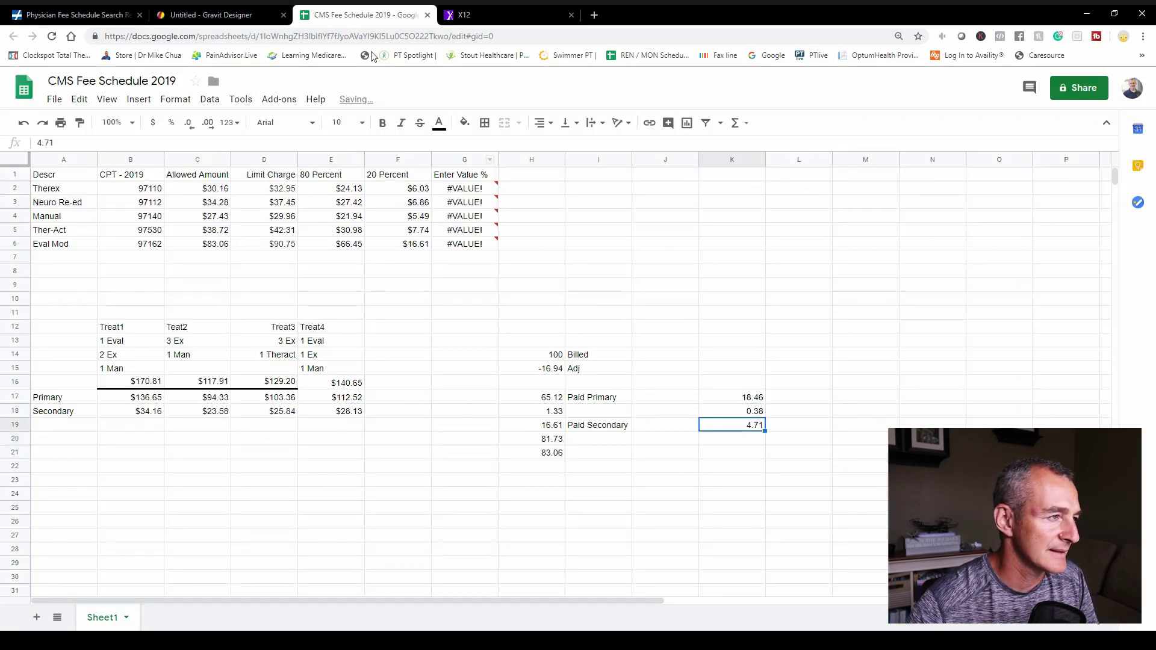
Step: Check the 97110 claim image for the reason code 45 contract adjustment and enter -9.84 in K15
click(211, 15)
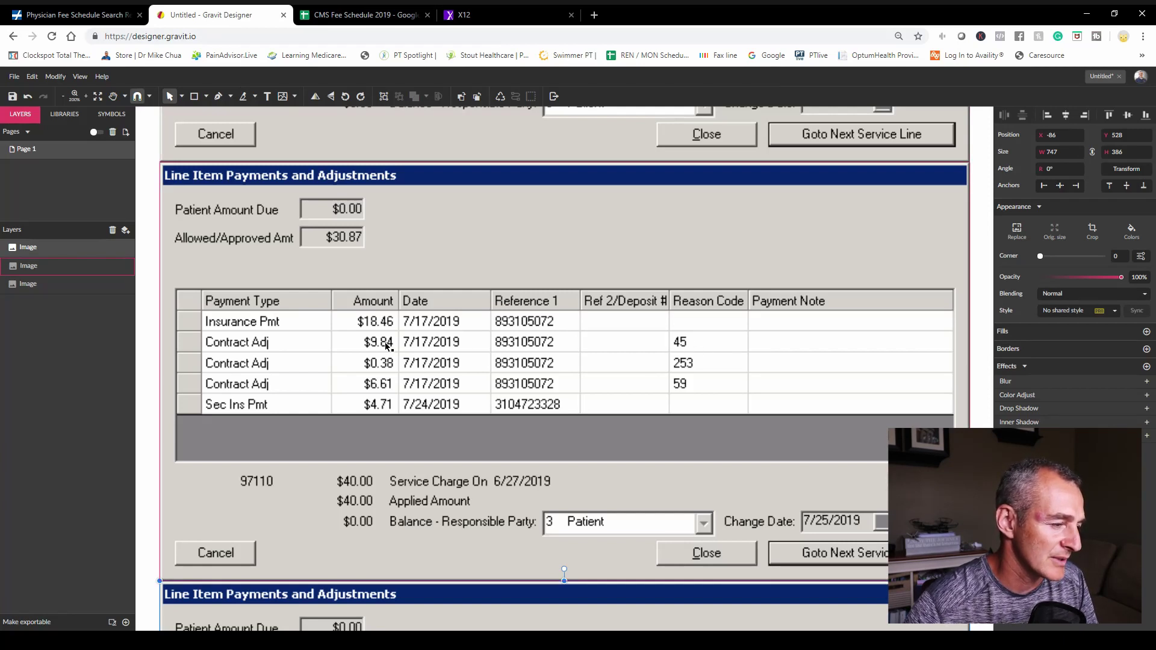
click(344, 13)
click(740, 376)
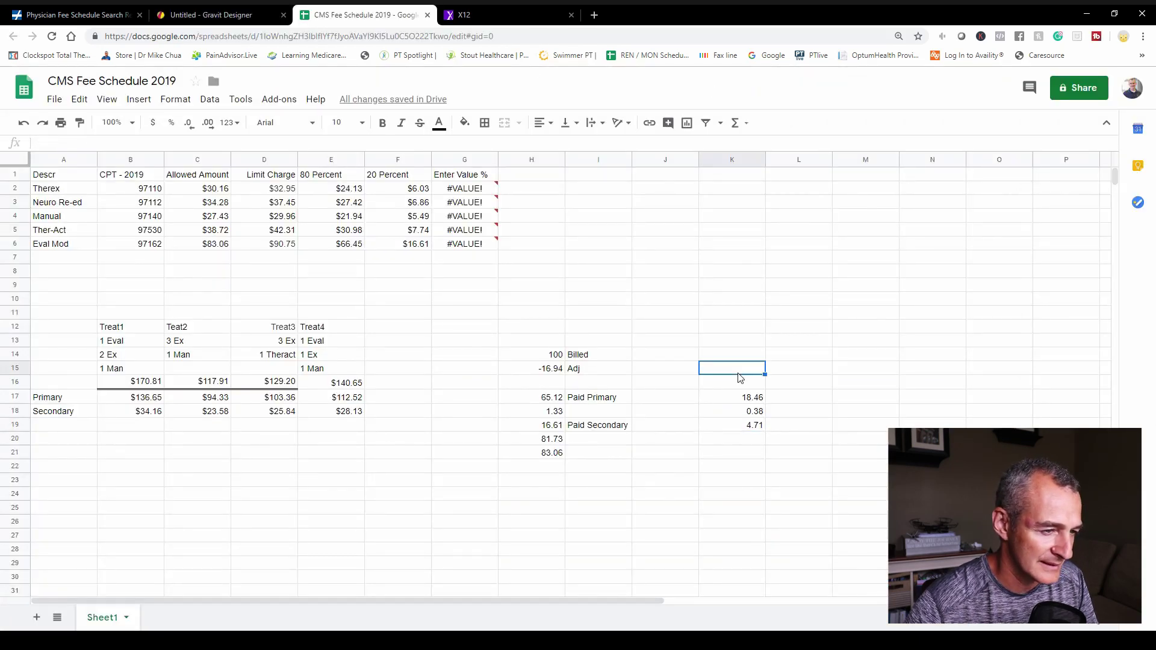
text(-9.)
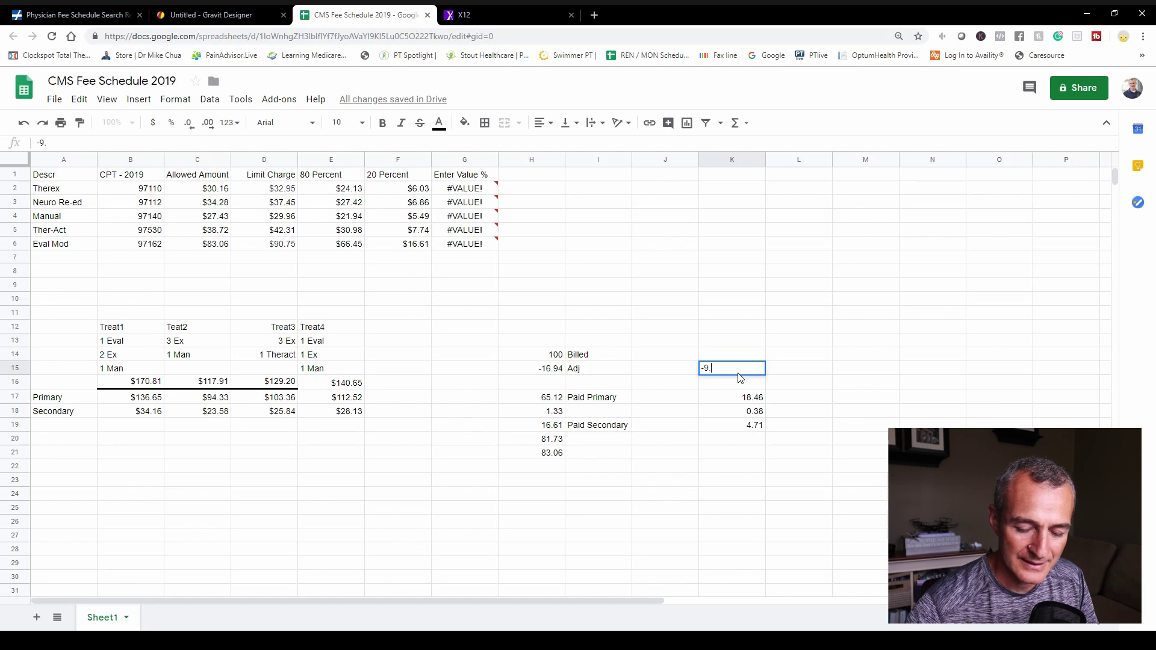
text(84)
key(Return)
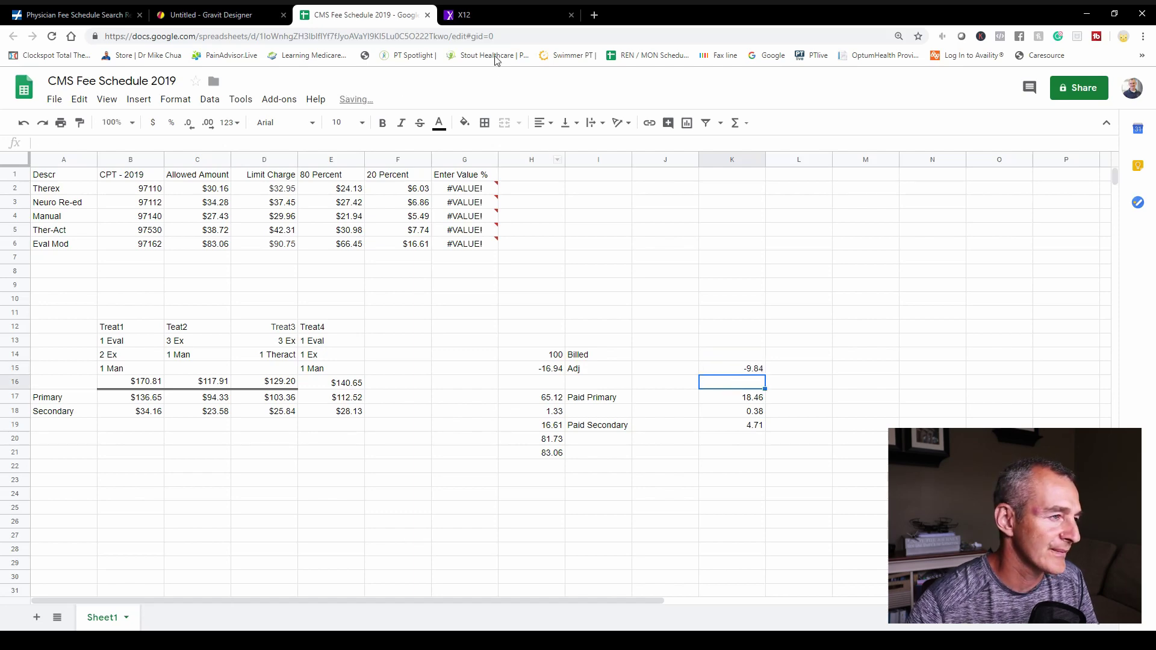
Step: Check the 97110 claim image for the reason code 59 contract adjustment and enter 6.61 in K16
click(225, 9)
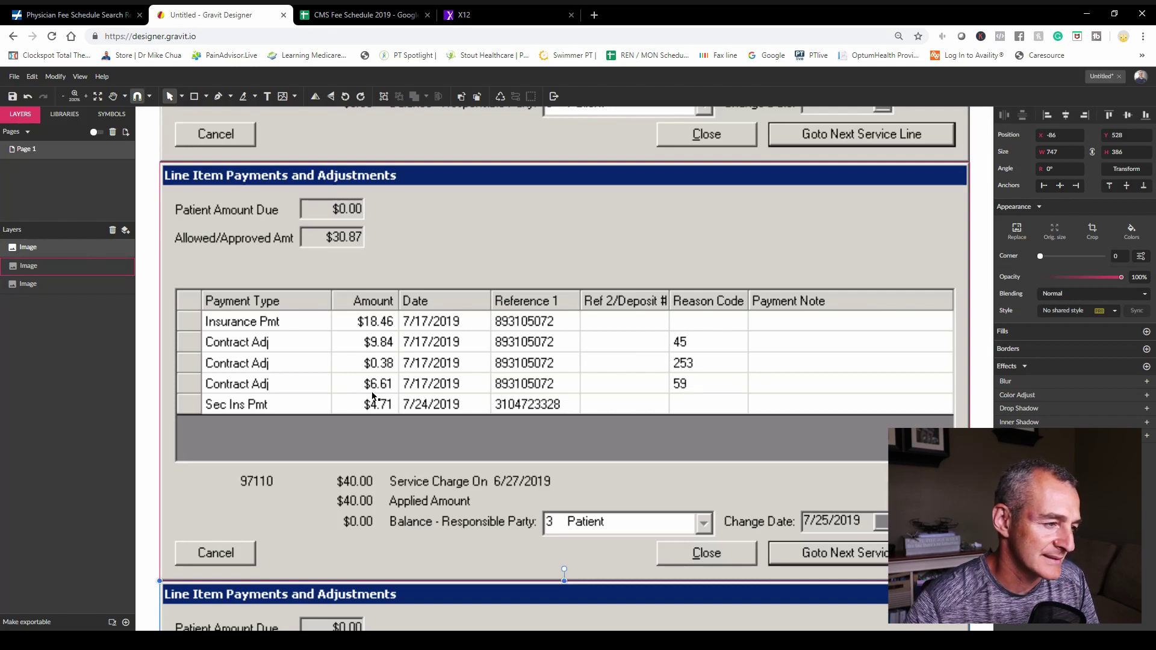
click(361, 15)
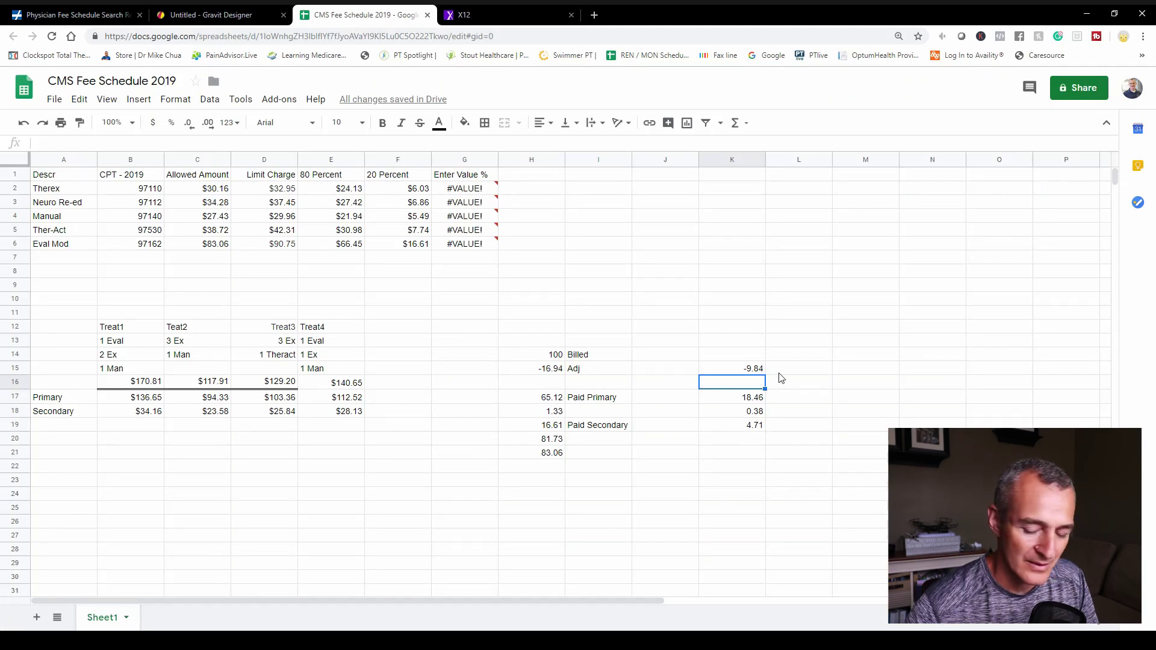
text(6.61)
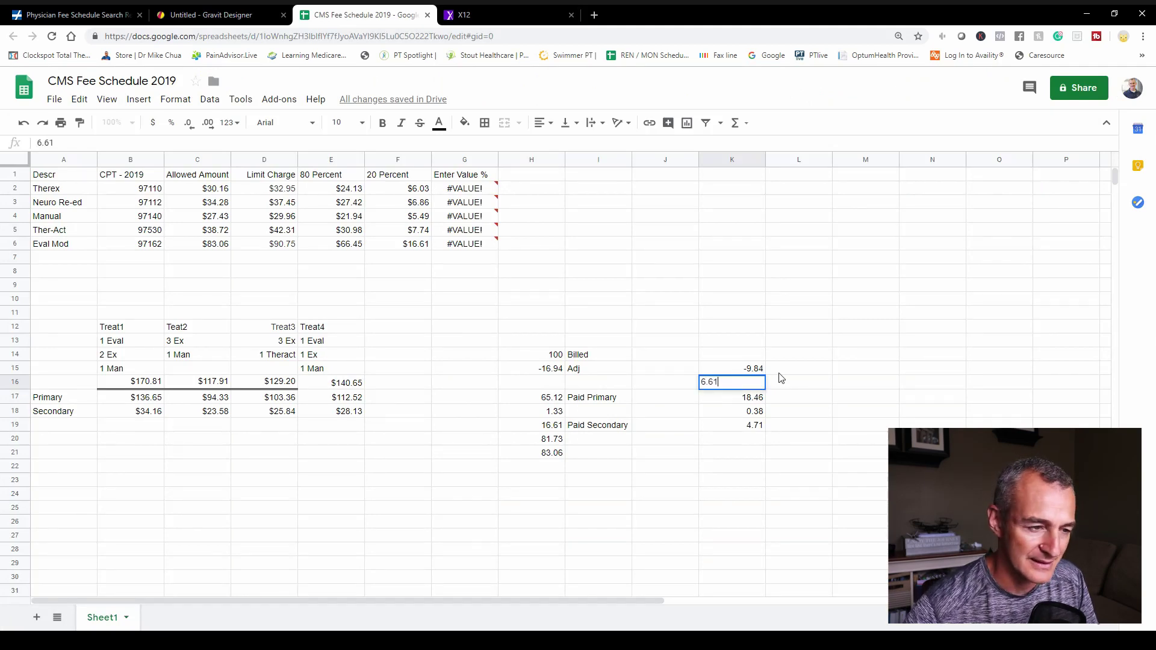
key(Return)
Step: Look up claim adjustment reason code 59 on the X12 page and highlight its description
click(490, 12)
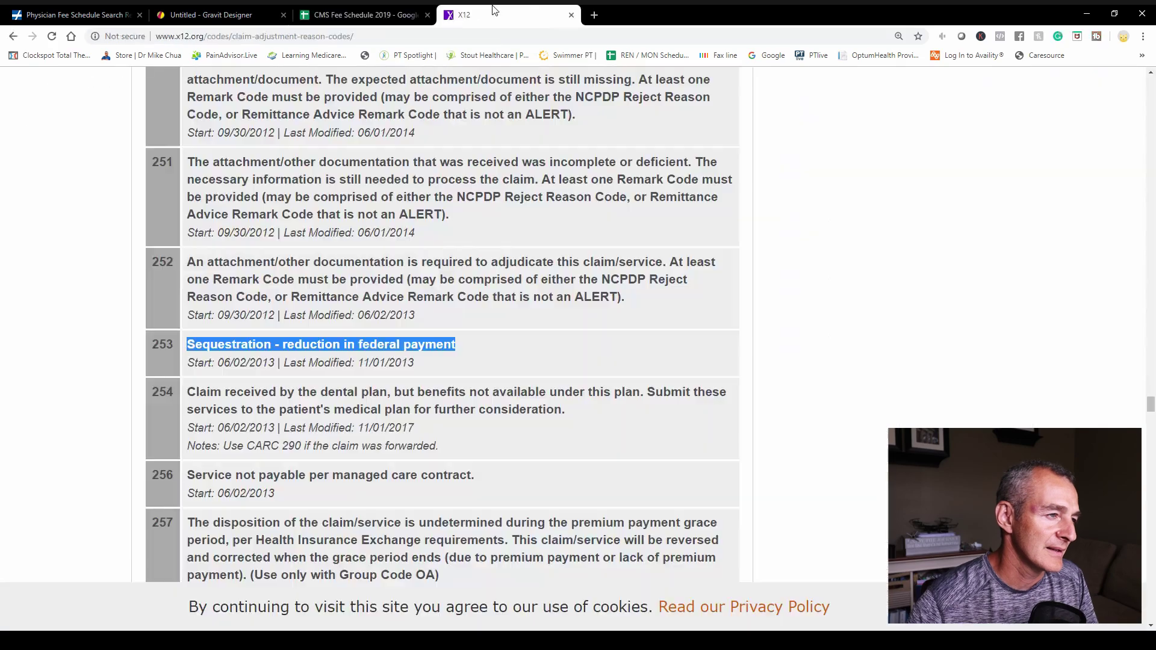
scroll(1154, 274, up, 5)
drag(1151, 394, 1152, 166)
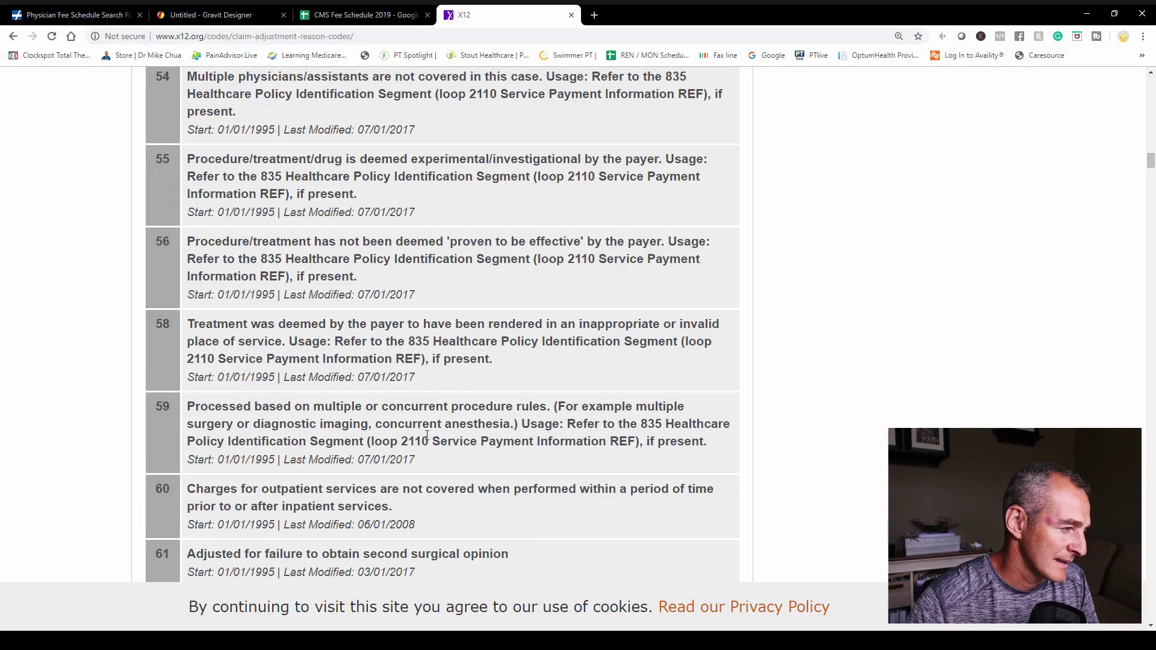
double_click(160, 408)
drag(187, 407, 708, 444)
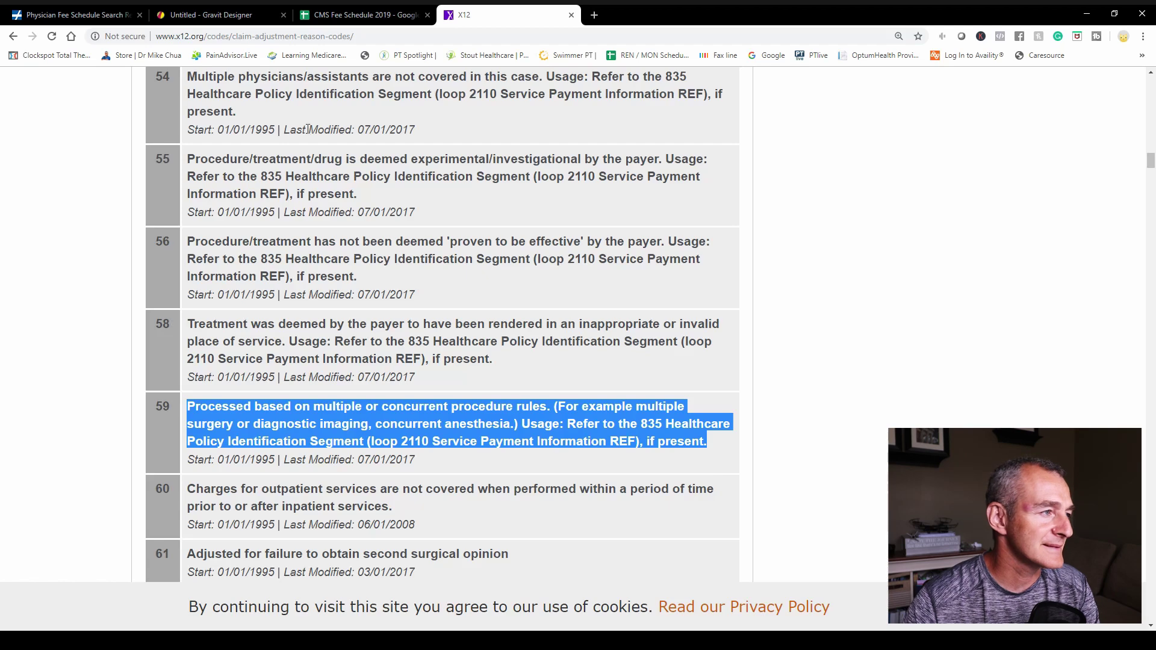
Step: Return to the fee schedule spreadsheet and label the 6.61 adjustment MPPR in L16
click(372, 11)
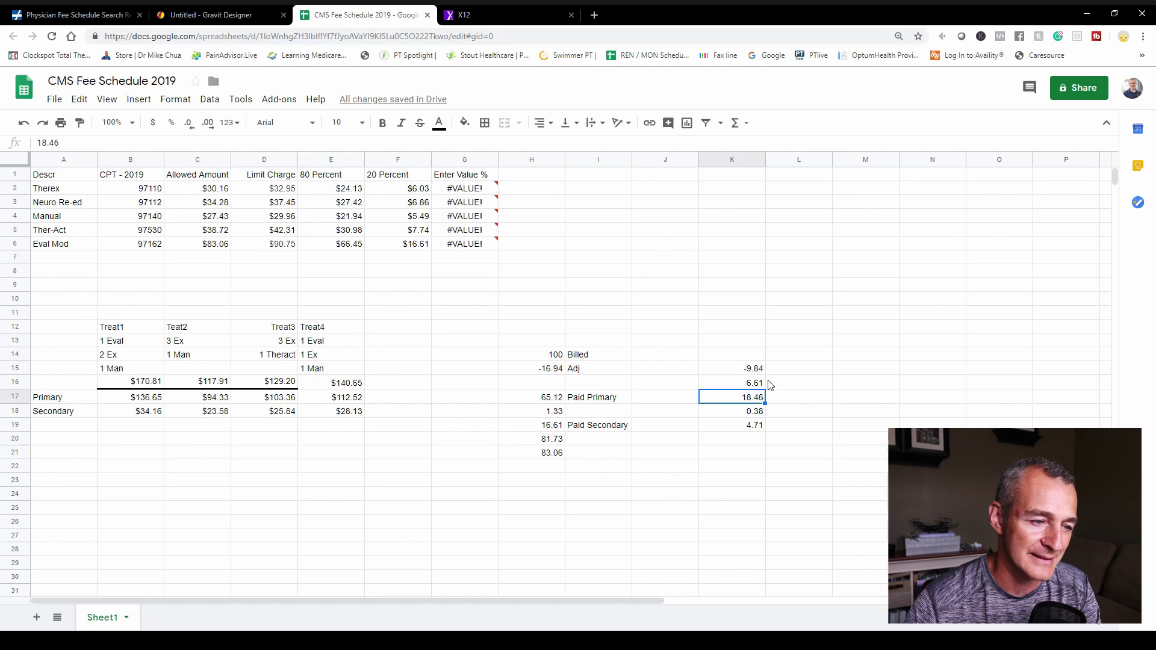
click(785, 384)
text(MPPR)
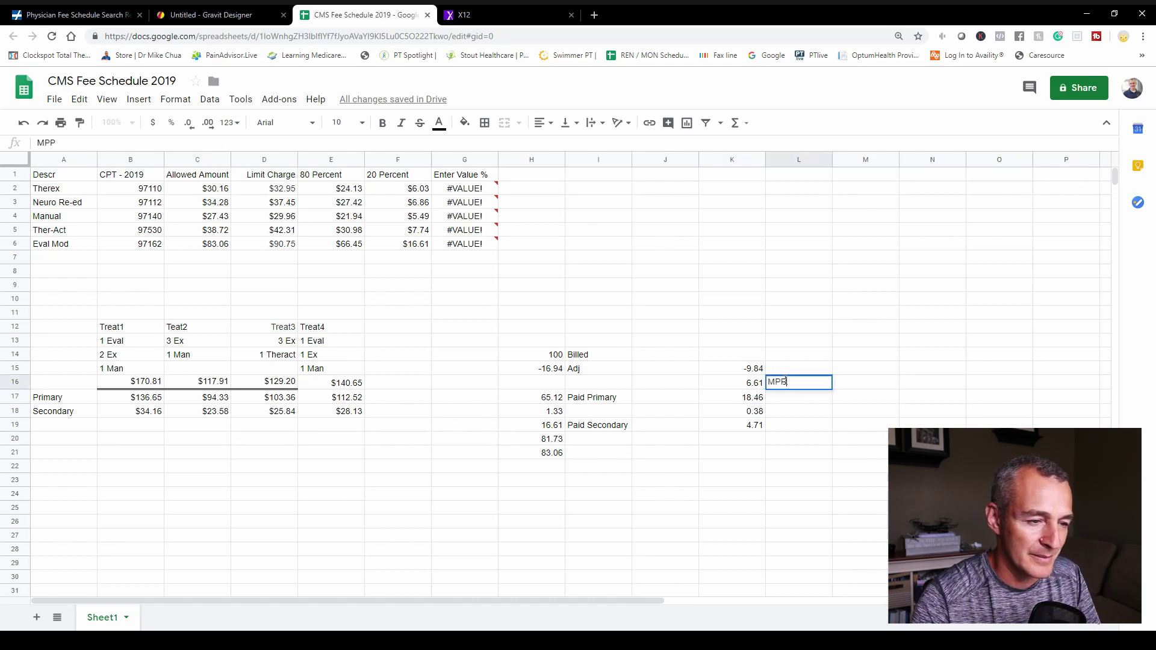
key(Return)
Step: Fill the empty cells H16:I16 with yellow
drag(558, 388, 587, 391)
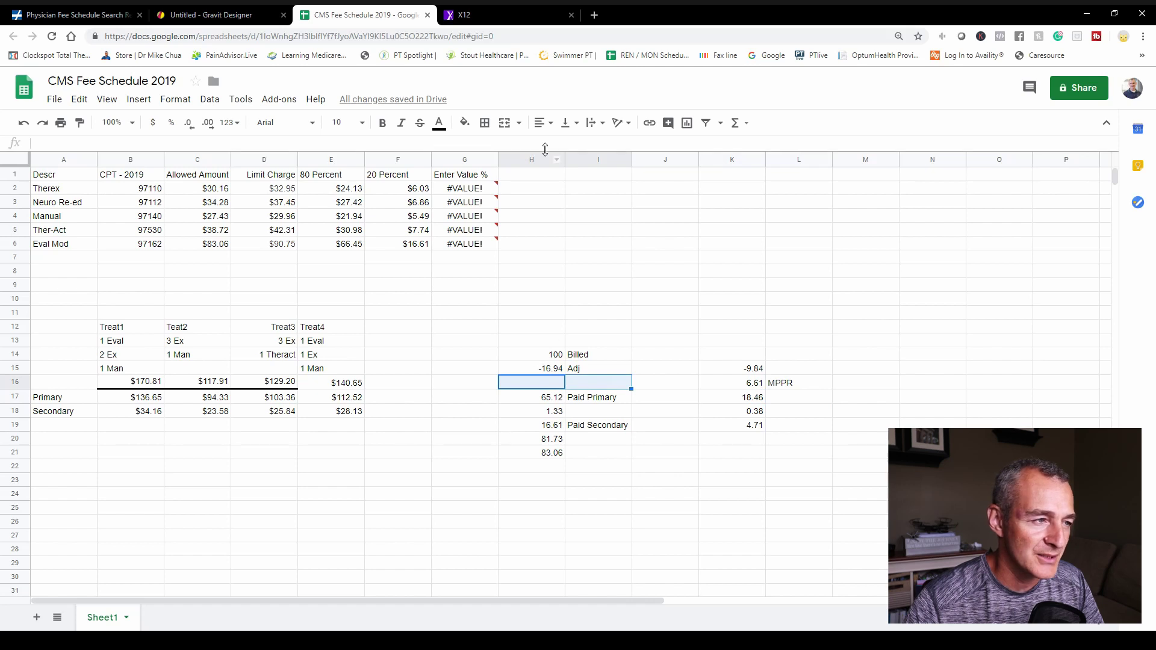
click(464, 123)
click(515, 184)
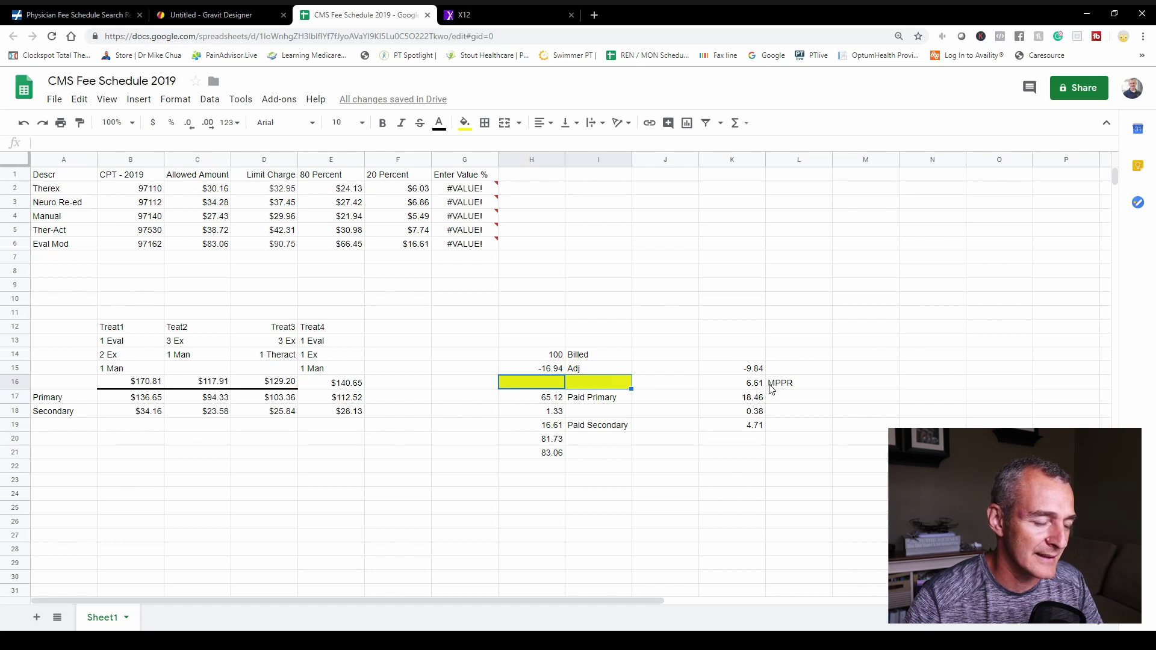
Step: Label the 81.73 total in the evaluation column as Collected in I20
click(557, 455)
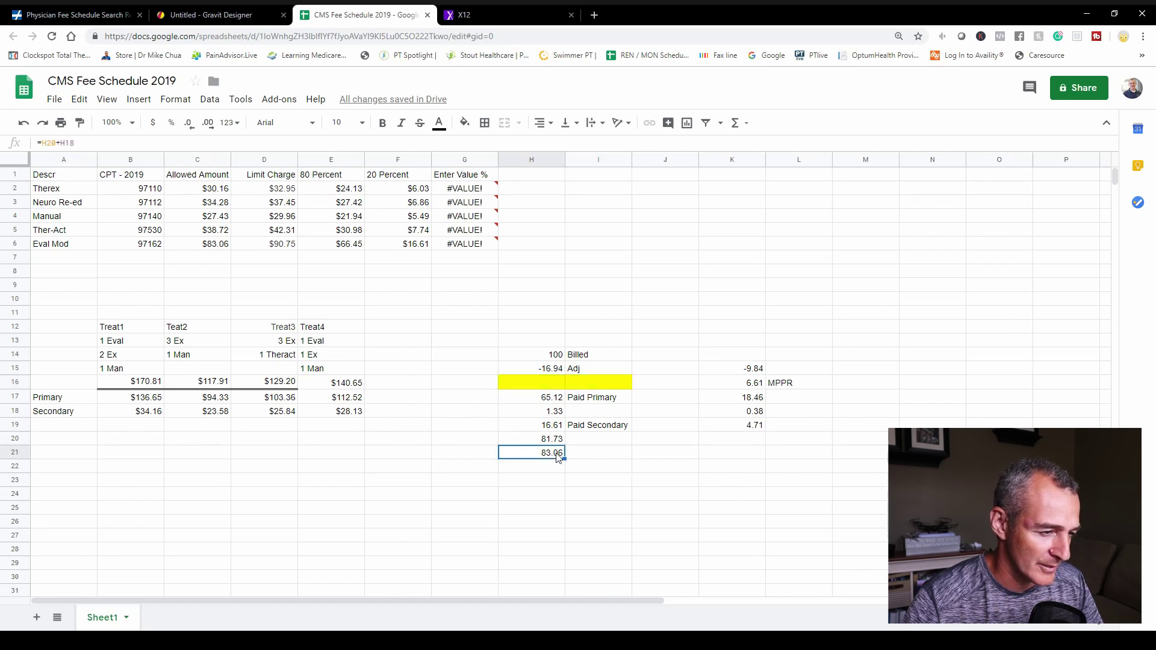
click(752, 443)
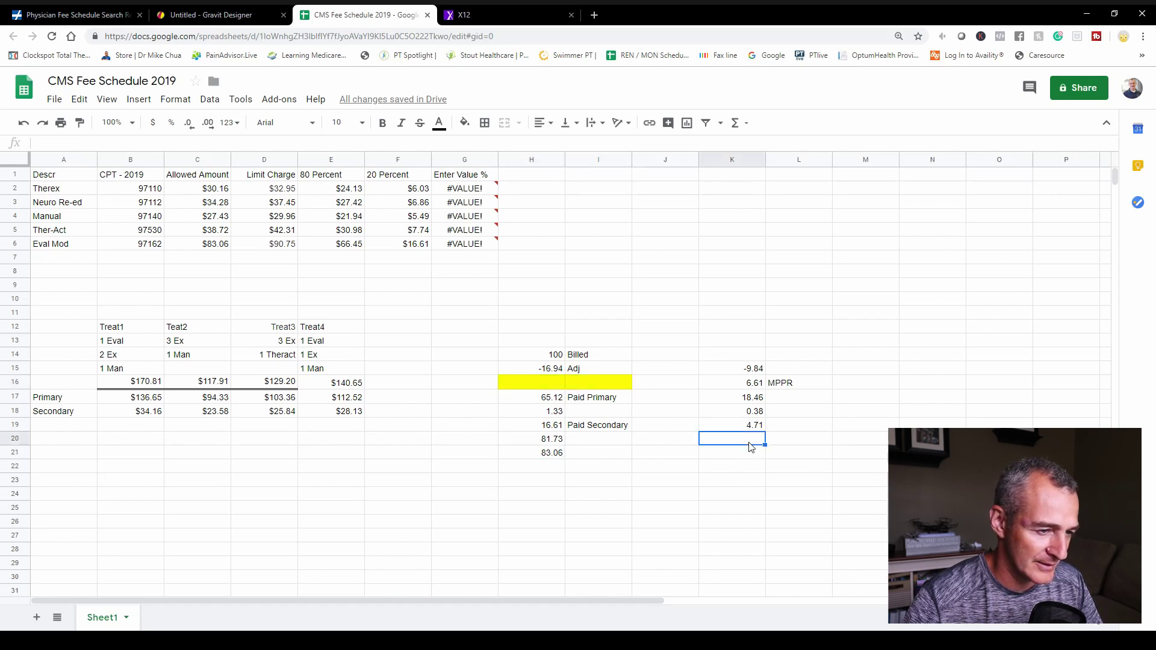
click(612, 444)
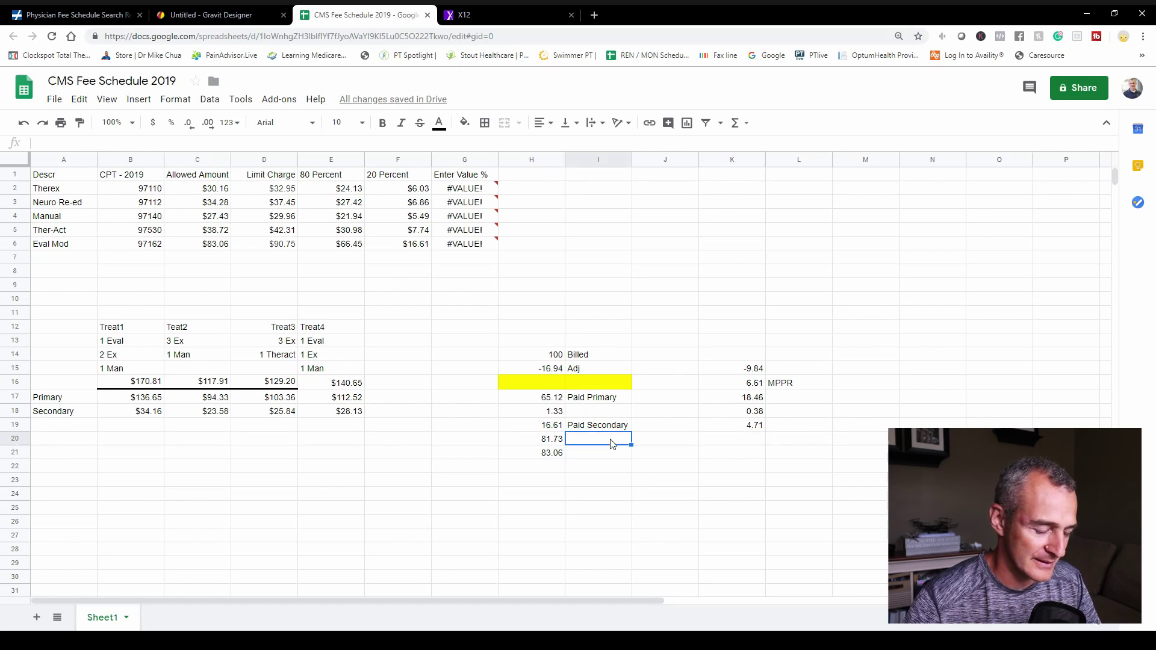
text(Collected)
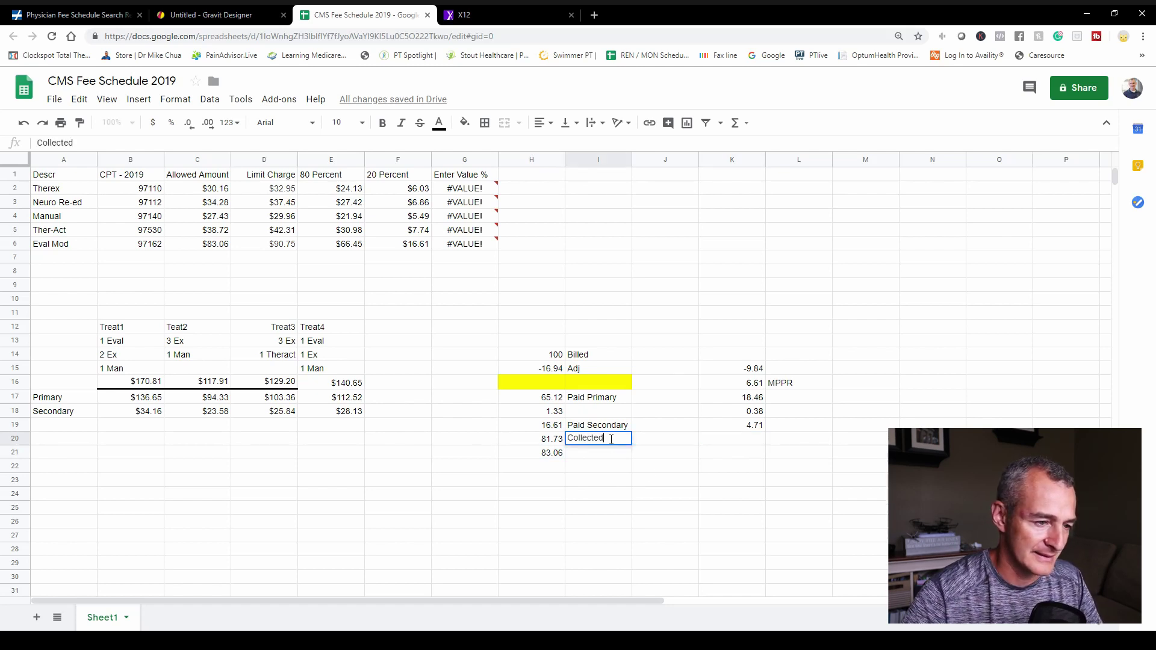
key(Tab)
Step: Total the 97110 secondary and primary payments in K20 with the formula =K19+K17
key(Tab)
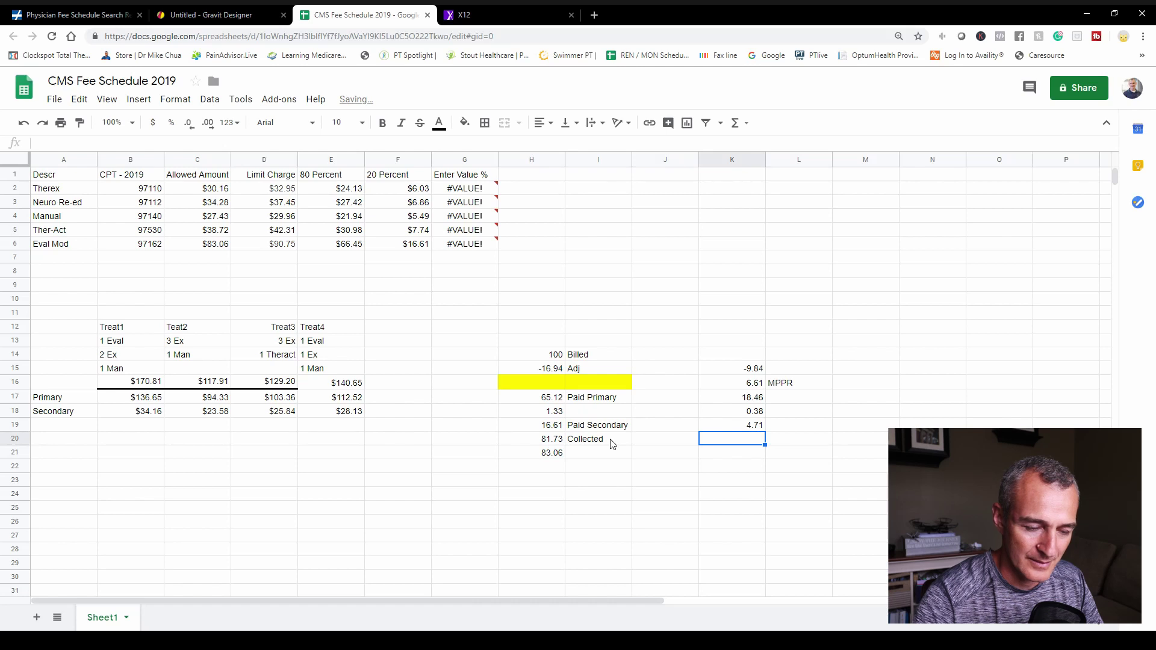
text(=K19)
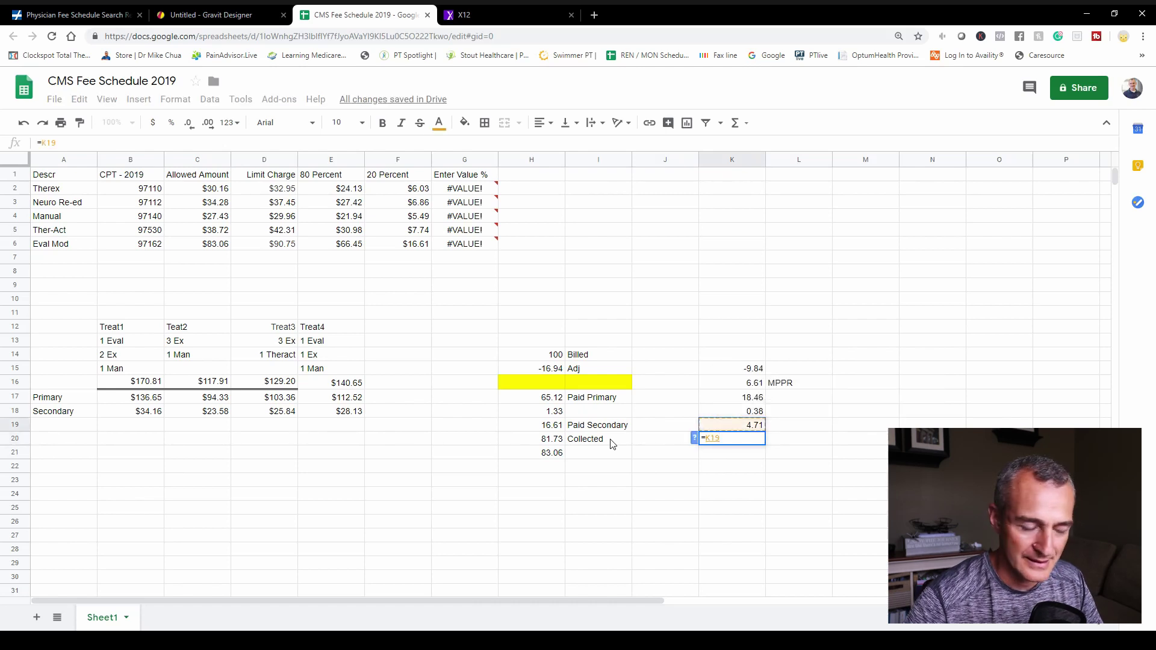
text(+)
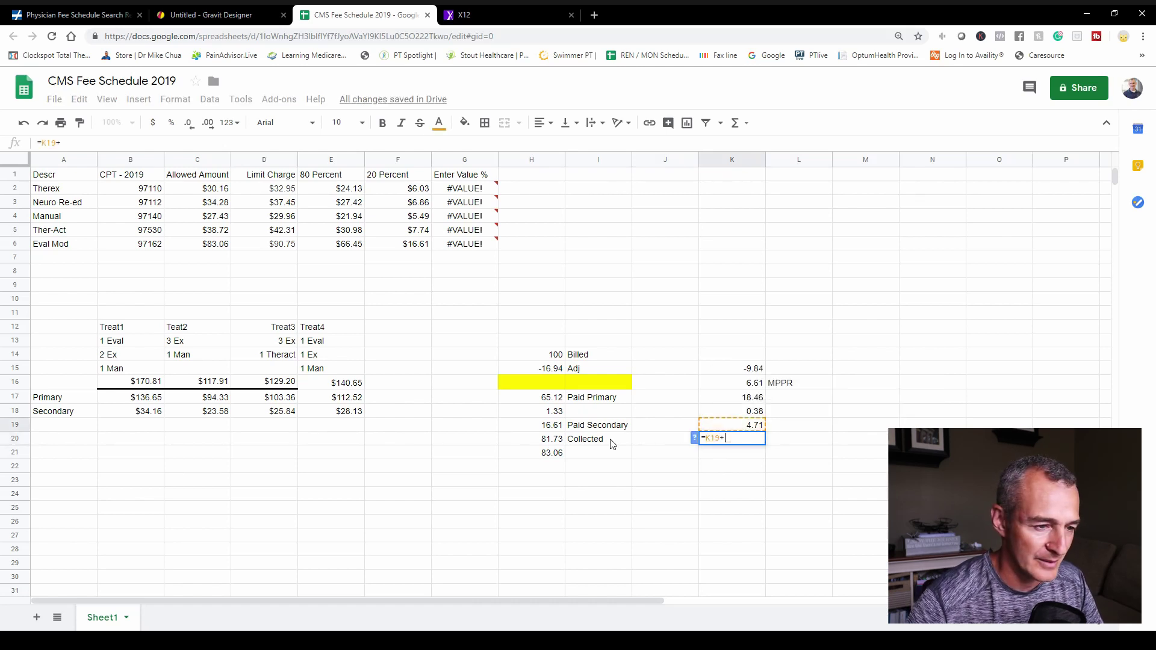
click(752, 399)
key(Return)
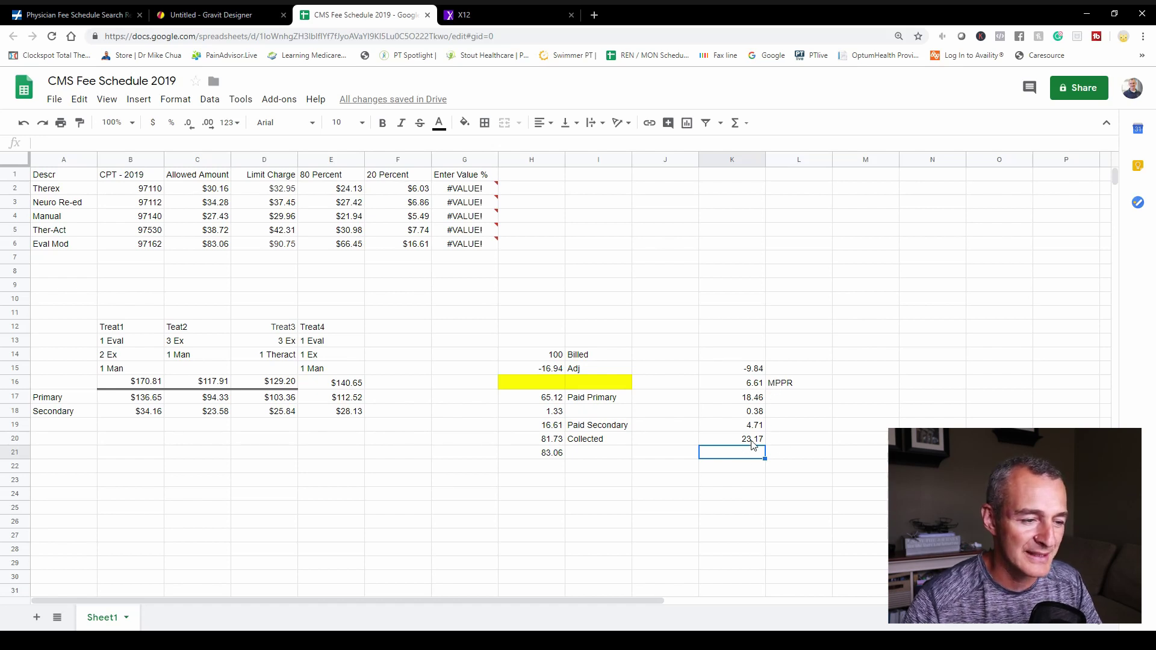
Step: Calculate the MPPR reduction as a share of the collected amount in L20 with the formula =K16/K20
click(796, 443)
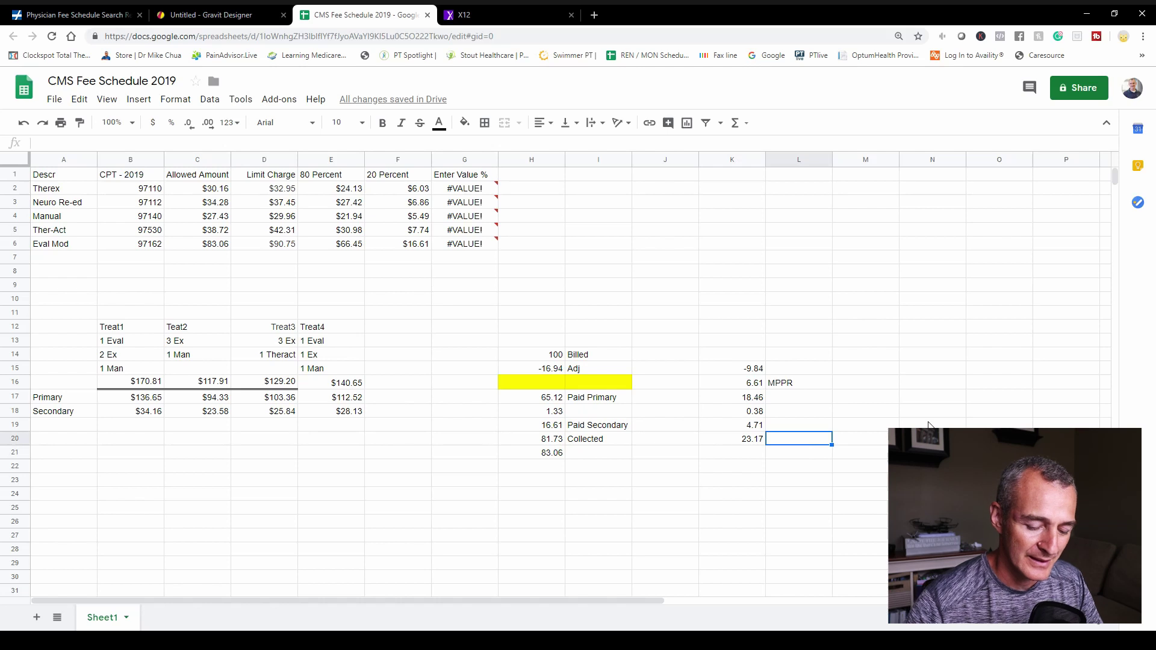
text(=)
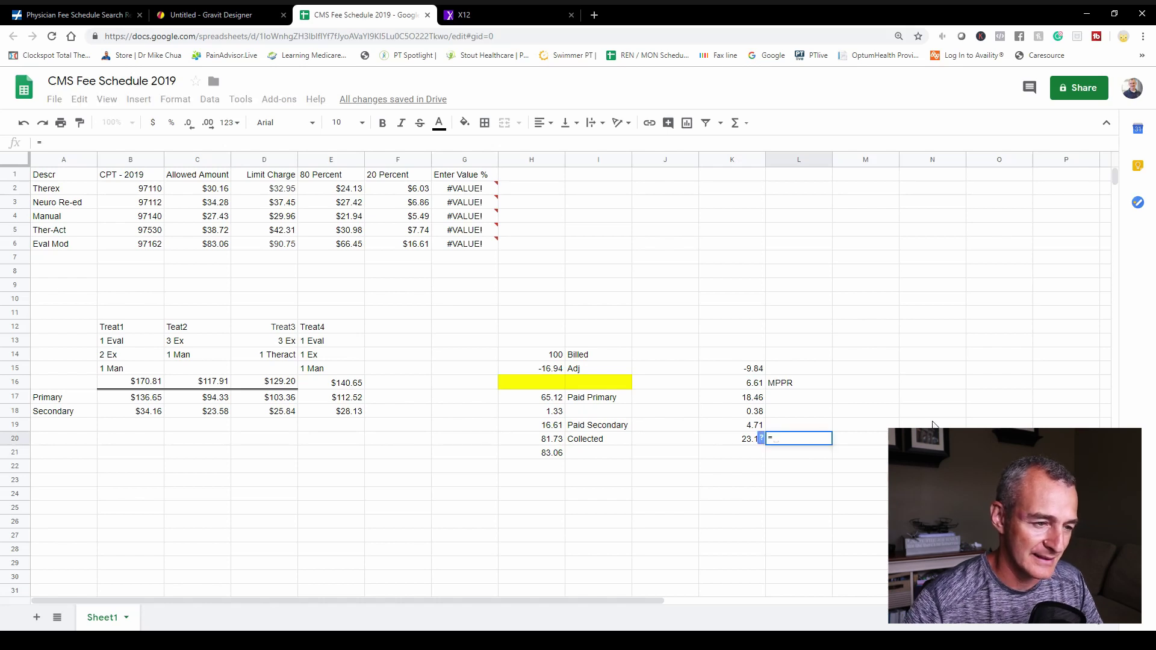
click(754, 386)
text(/)
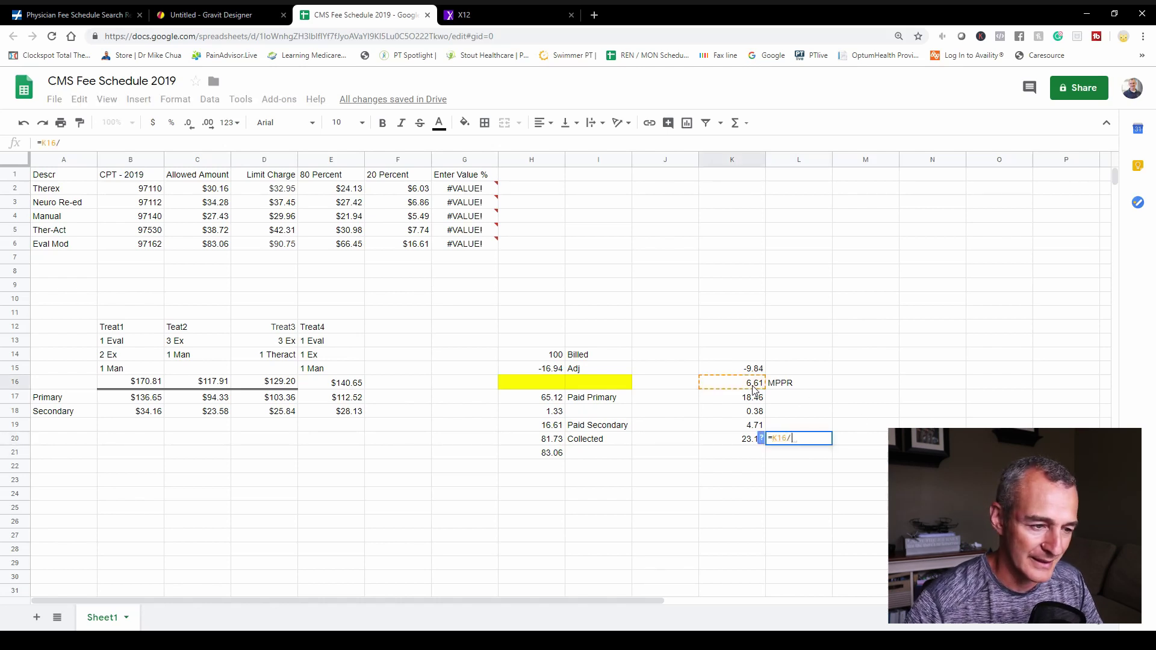
click(747, 443)
key(Return)
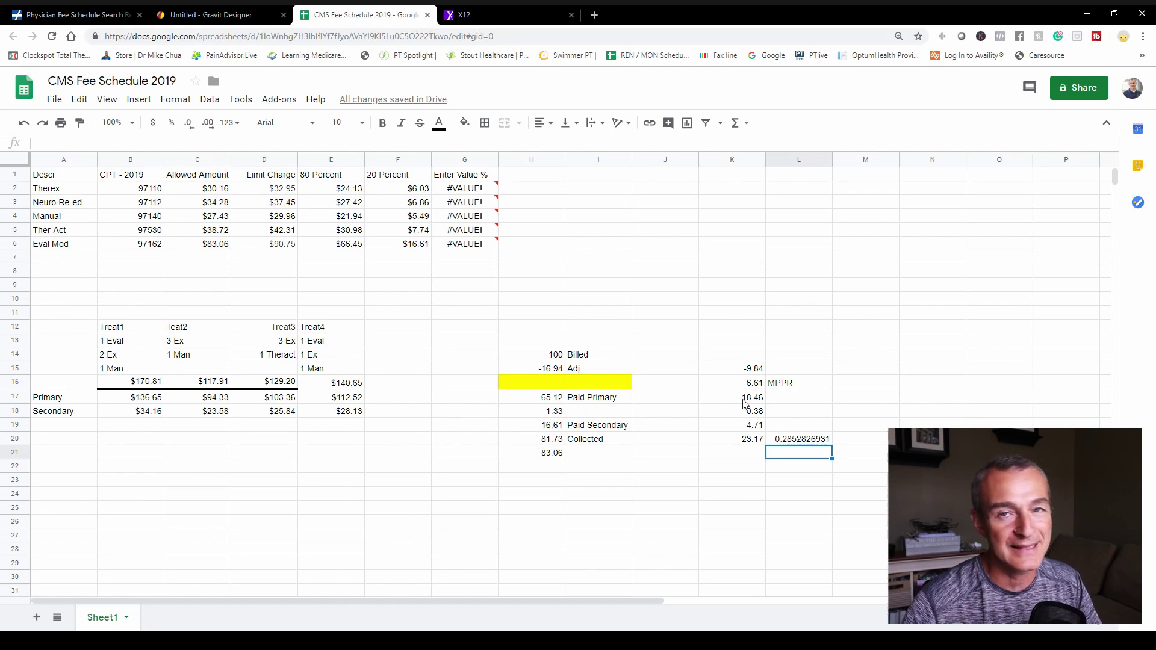
Step: Check the 97140 claim image in Gravit Designer, then enter the -12.57 adjustment in N15 and the 16.96 insurance payment in N17 of the spreadsheet
click(214, 16)
scroll(402, 480, down, 5)
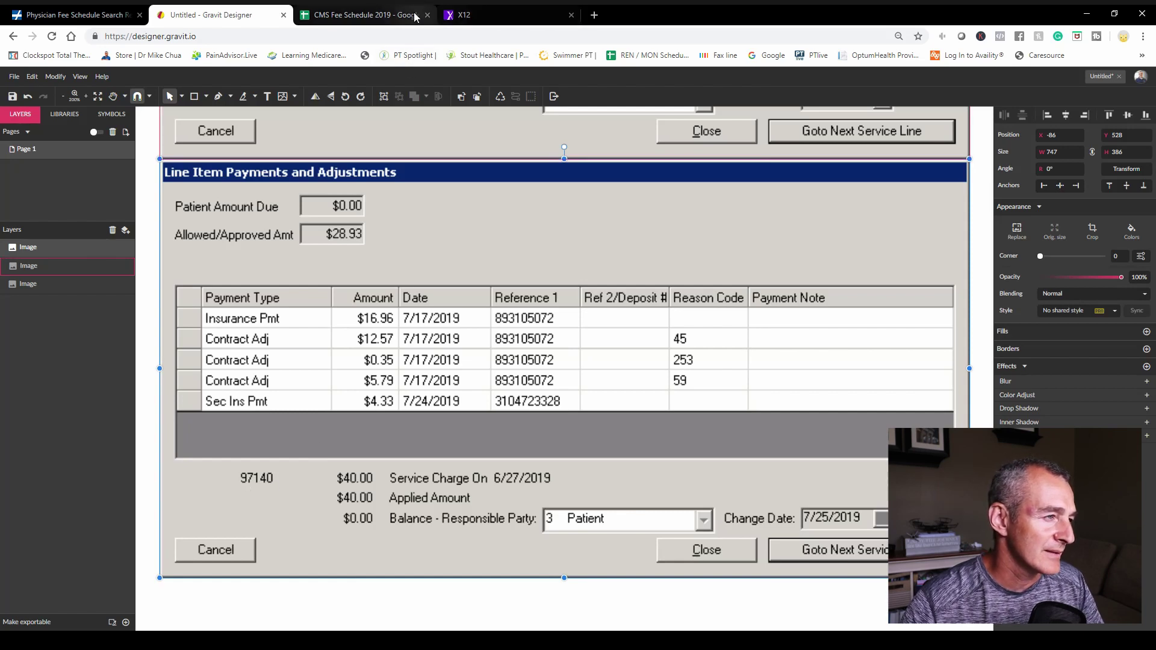
click(360, 16)
click(908, 372)
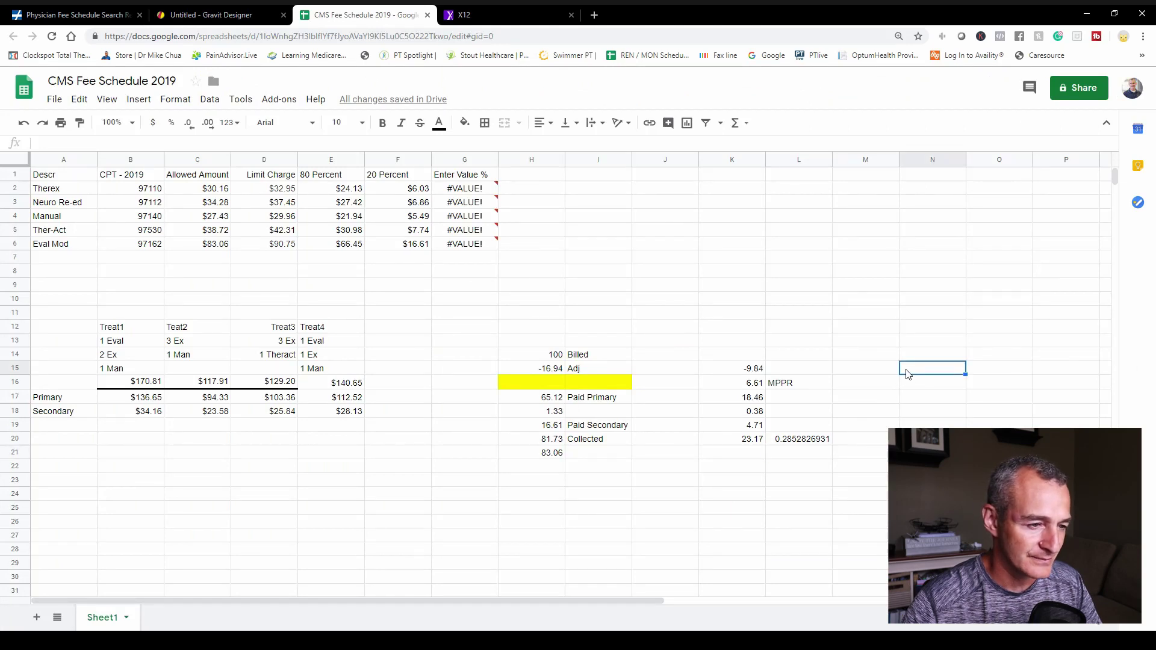
text(12.57)
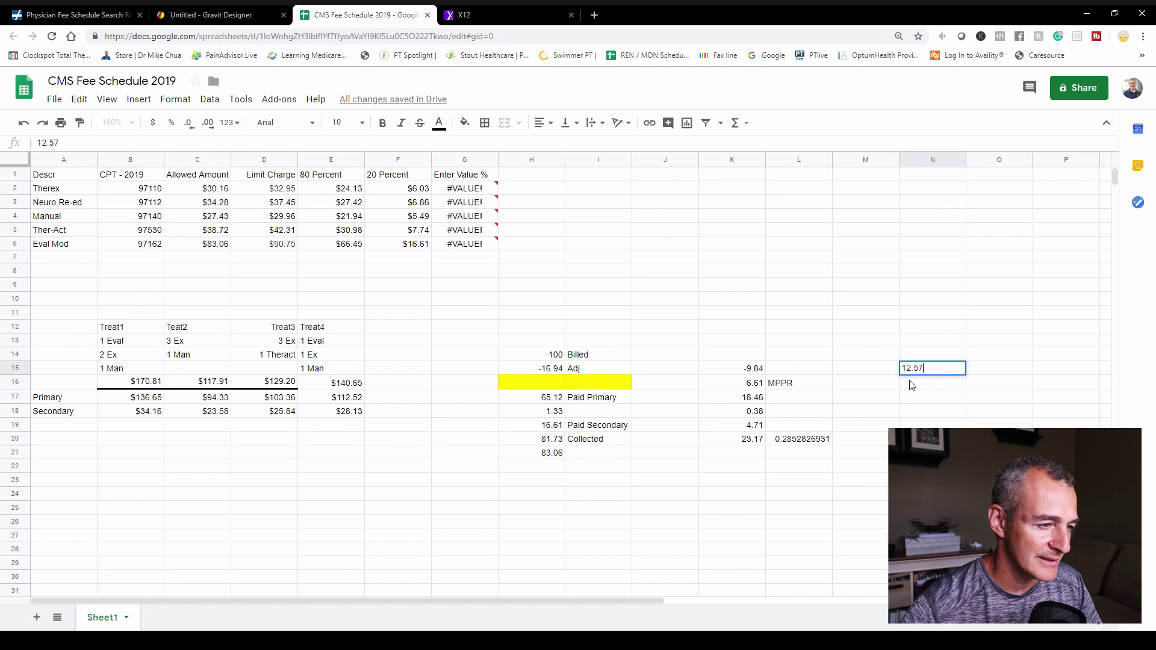
key(Return)
key(Return)
text(16.96)
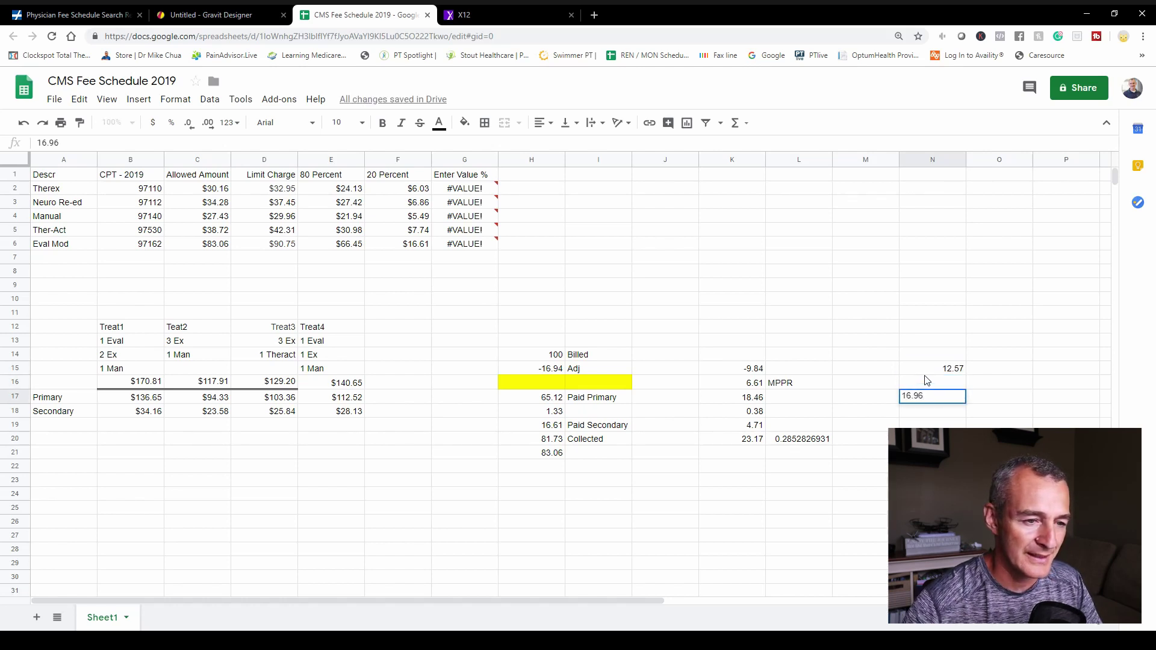
double_click(925, 371)
text(-)
key(Return)
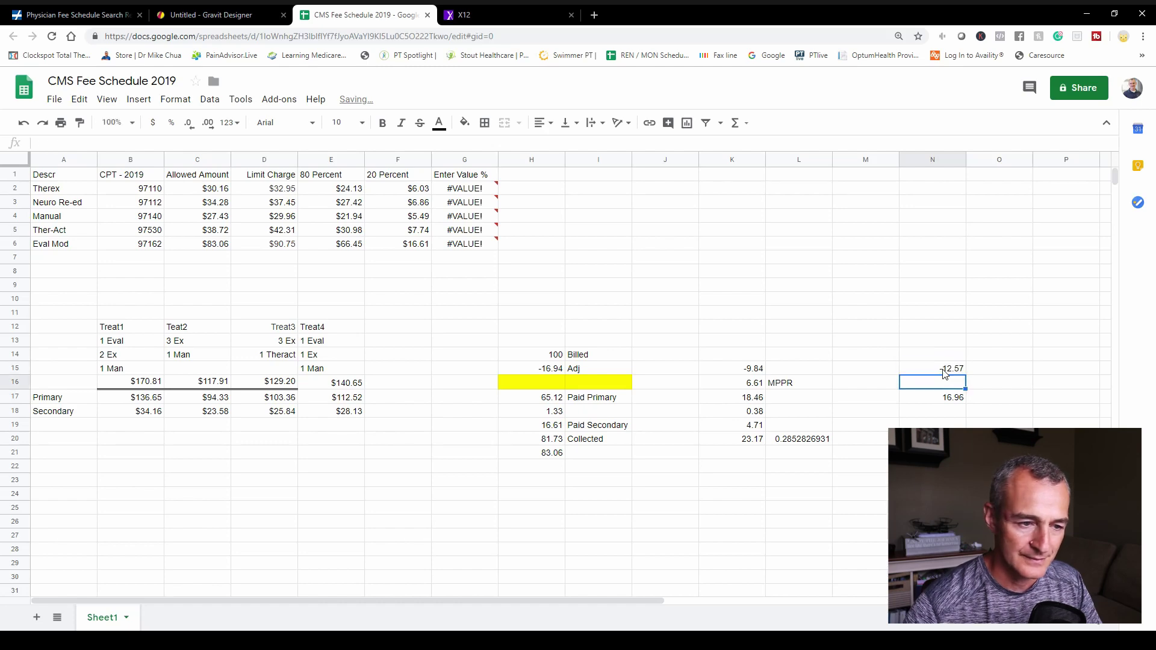
Step: Recheck the 97140 claim image and enter the reason code 59 adjustment 5.79 in N16 and the code 253 adjustment .35 in N18
click(181, 14)
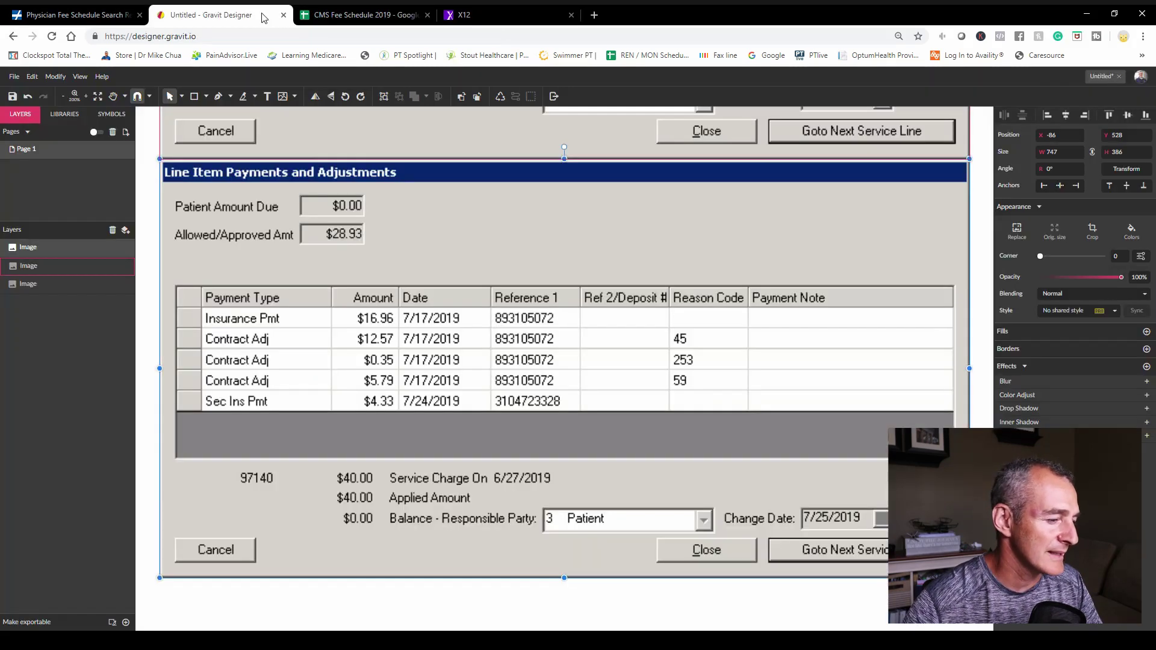
scroll(352, 475, up, 5)
scroll(355, 474, up, 9)
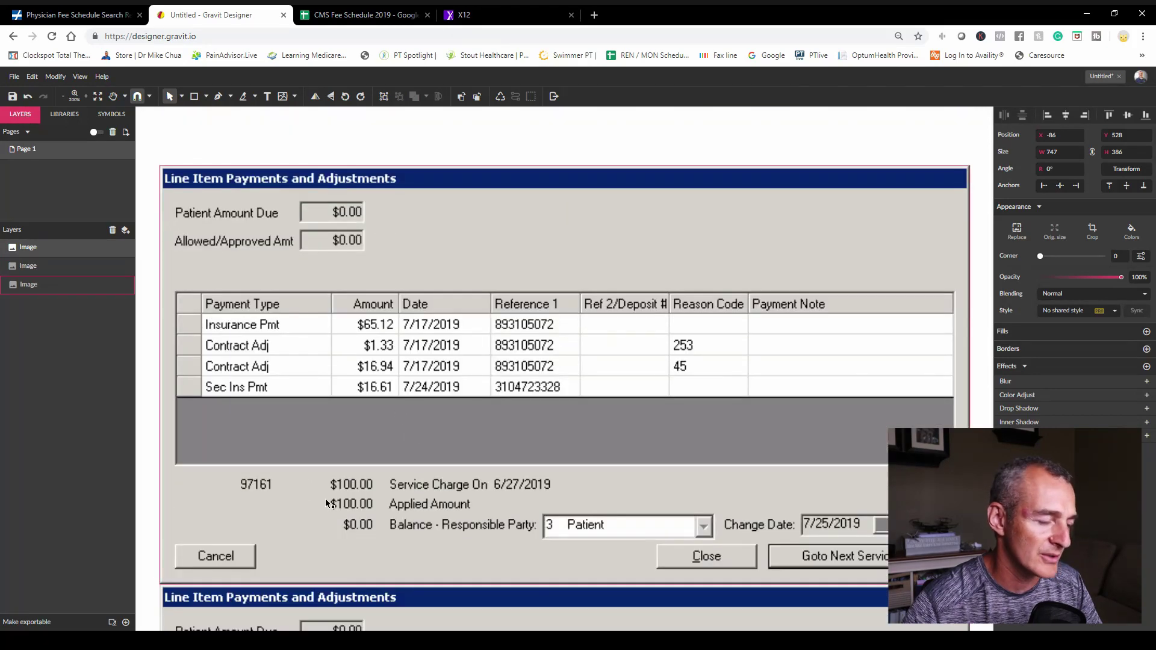
scroll(470, 479, down, 14)
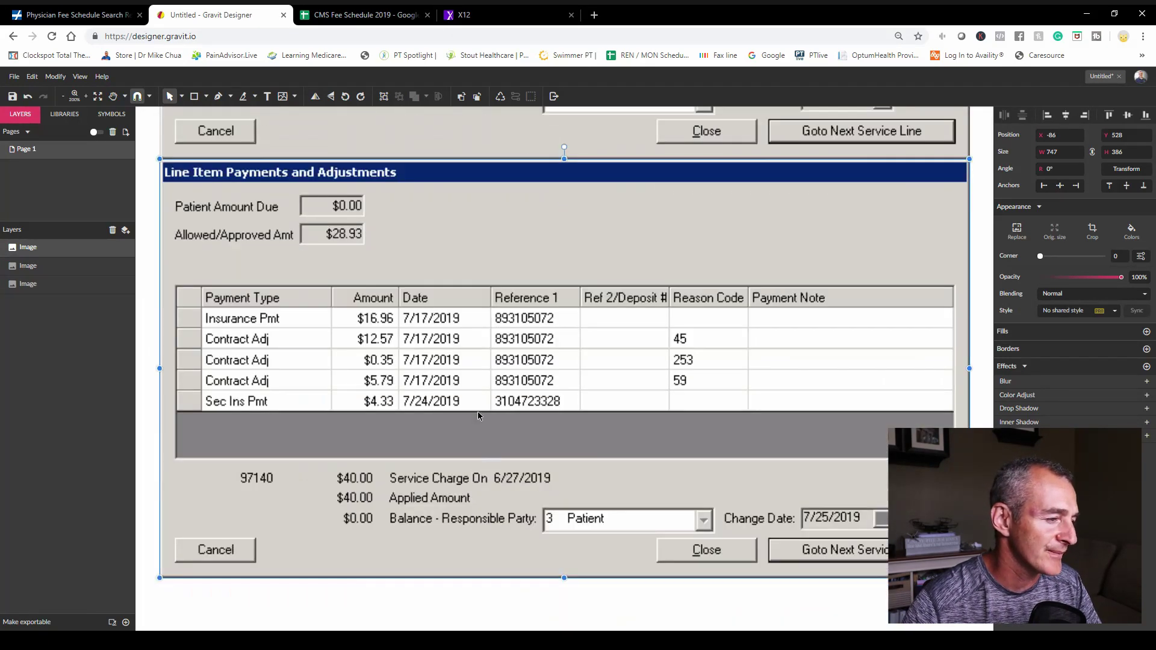
click(464, 15)
click(361, 14)
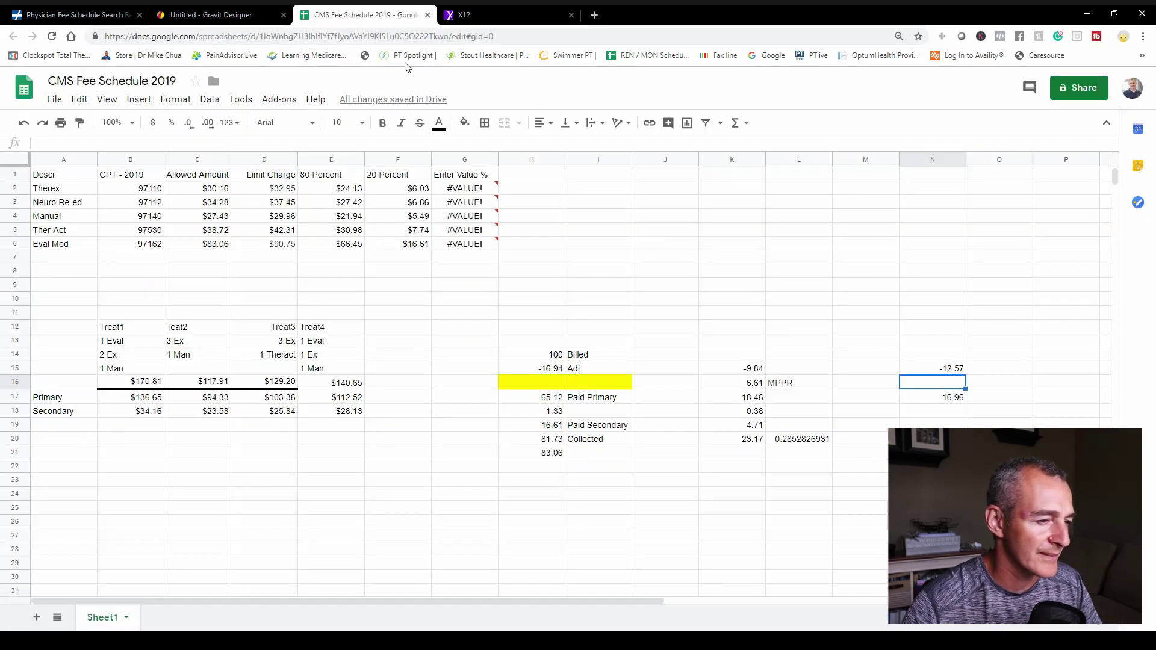
text(5.79)
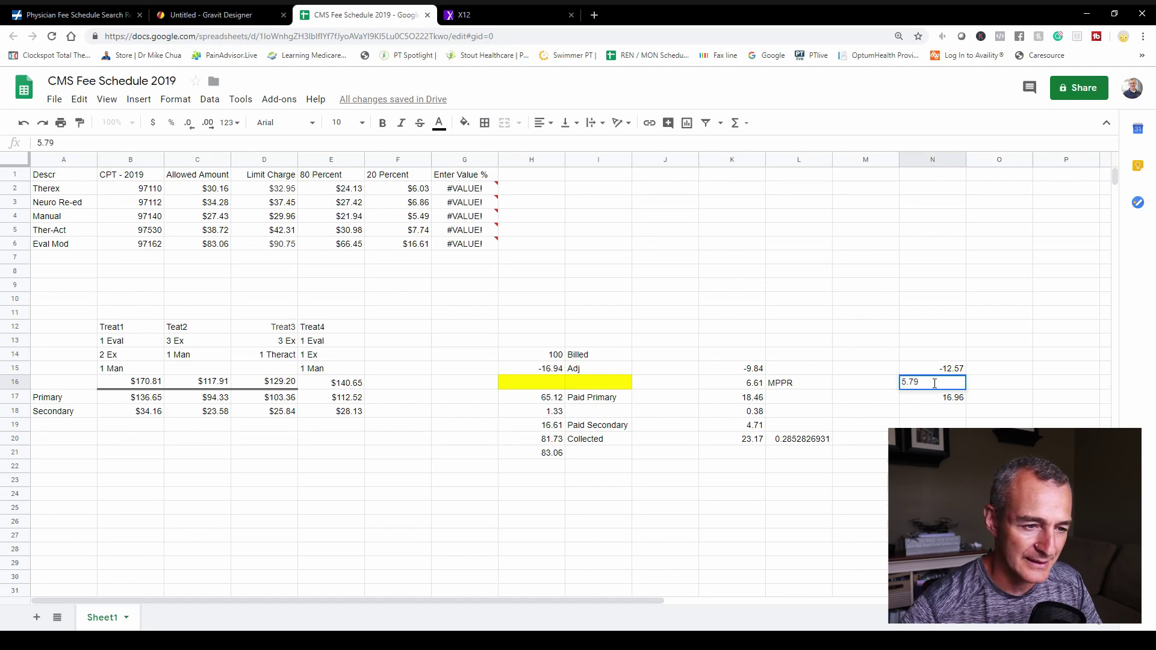
key(Return)
key(Return)
text(.35)
key(Return)
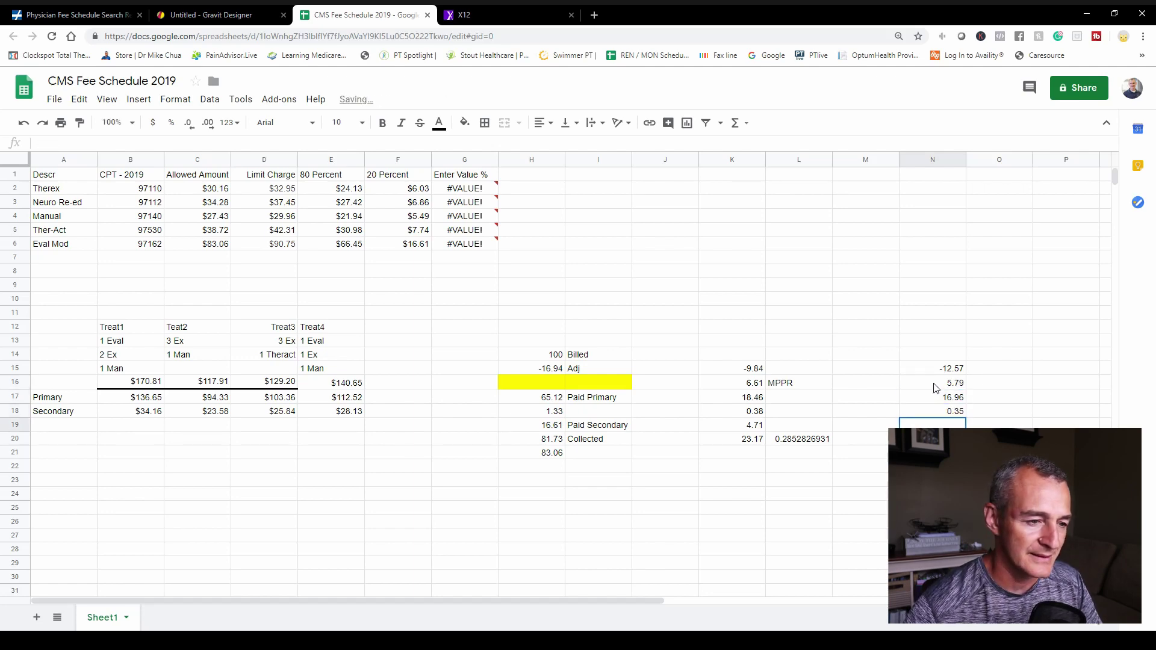
Step: Look up the secondary insurance payment on the 97140 claim image and enter 4.33 in N19
click(228, 9)
click(361, 14)
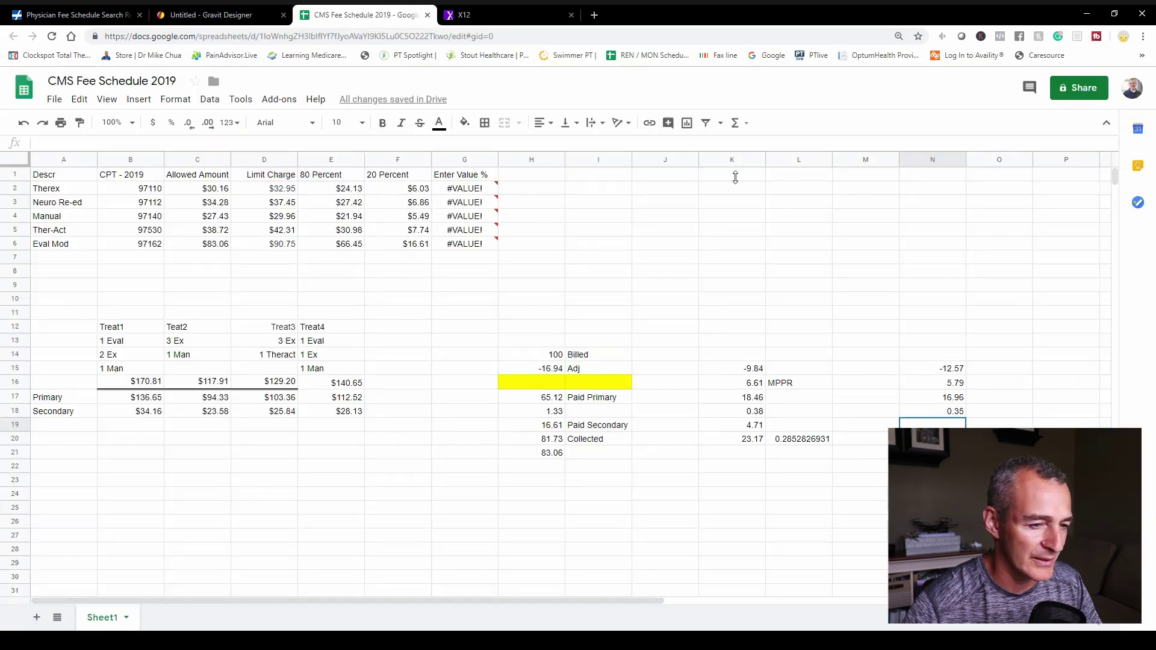
text(4.33)
key(Return)
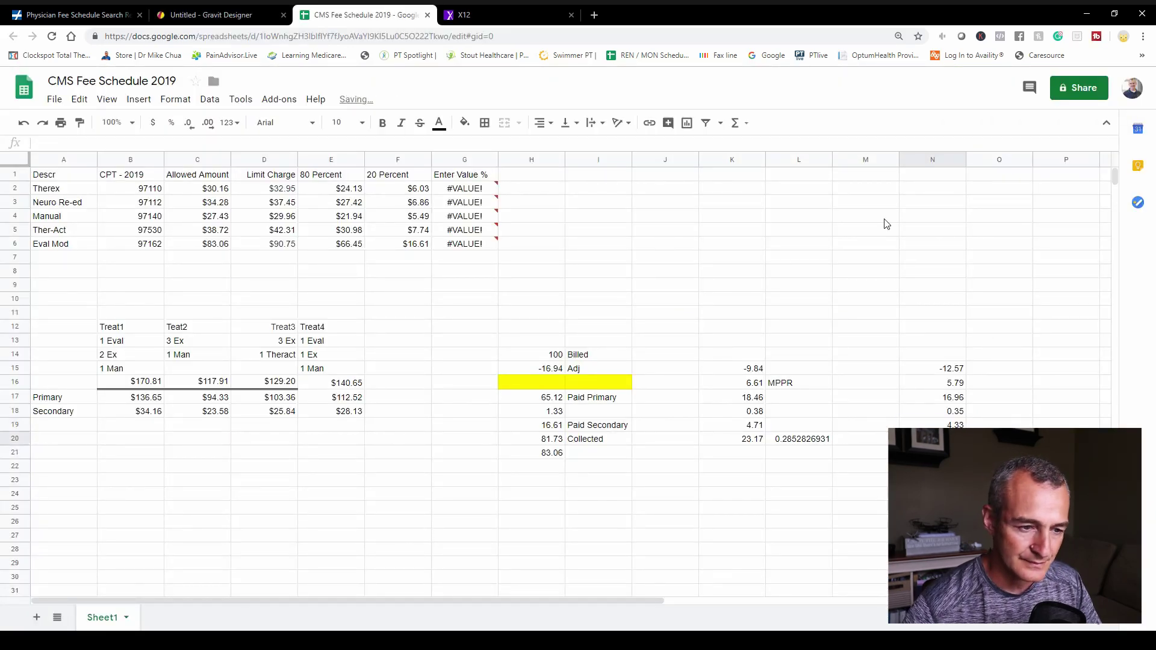
Step: Total the 97140 secondary and primary payments, N19 and N17, in N20
text(=)
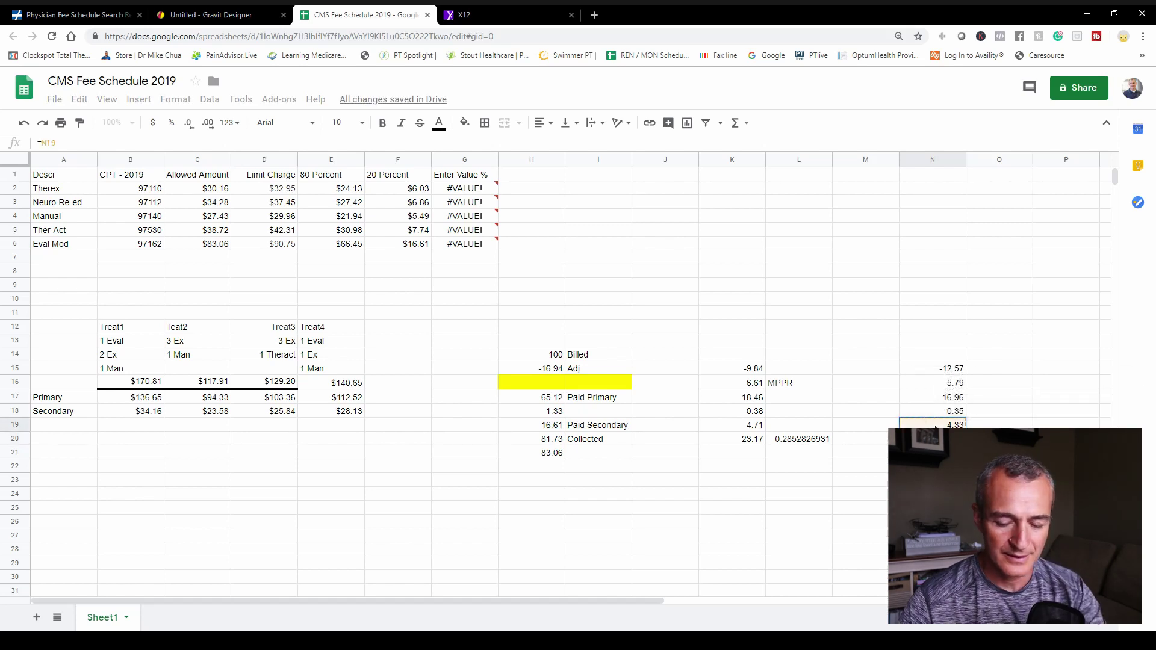
click(943, 397)
key(Return)
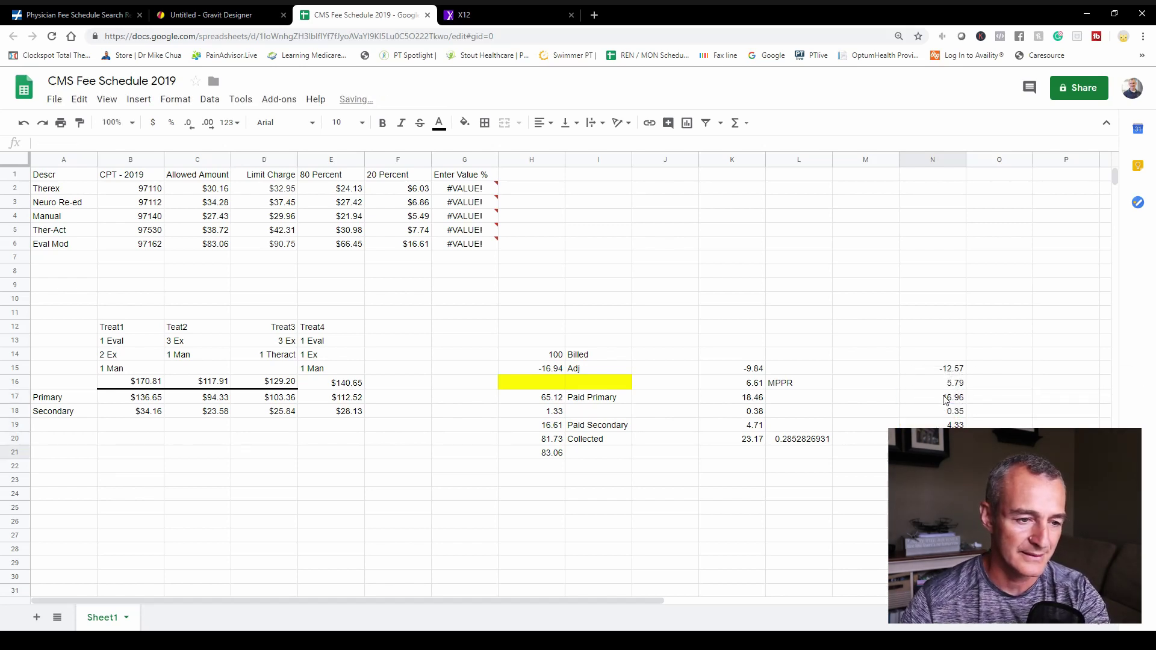
click(814, 442)
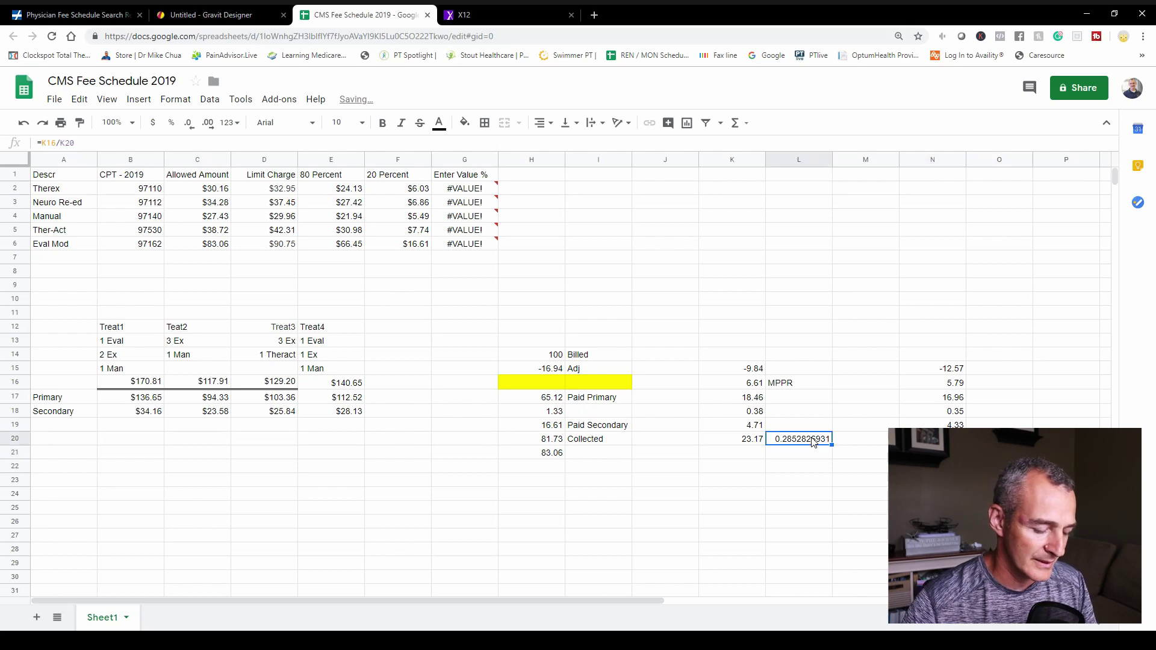
click(999, 507)
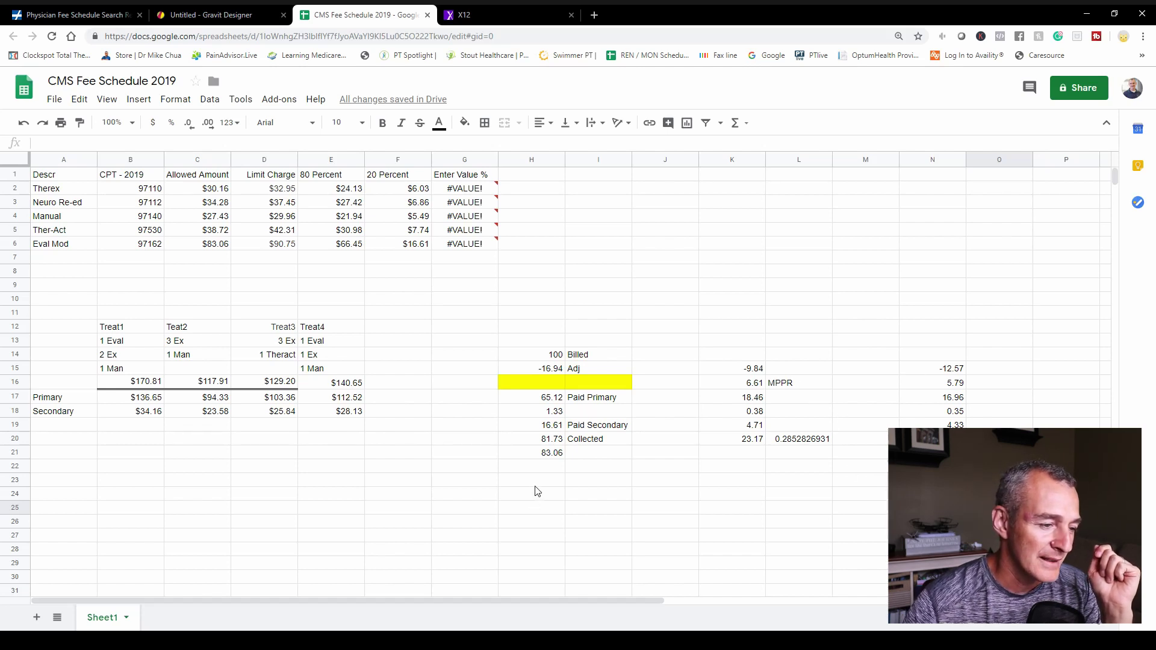
Step: In H24, total the primary and secondary payments plus MPPR reductions for all three codes: H17, H19, K16, K17, K19, N16, N17 and N19
click(548, 495)
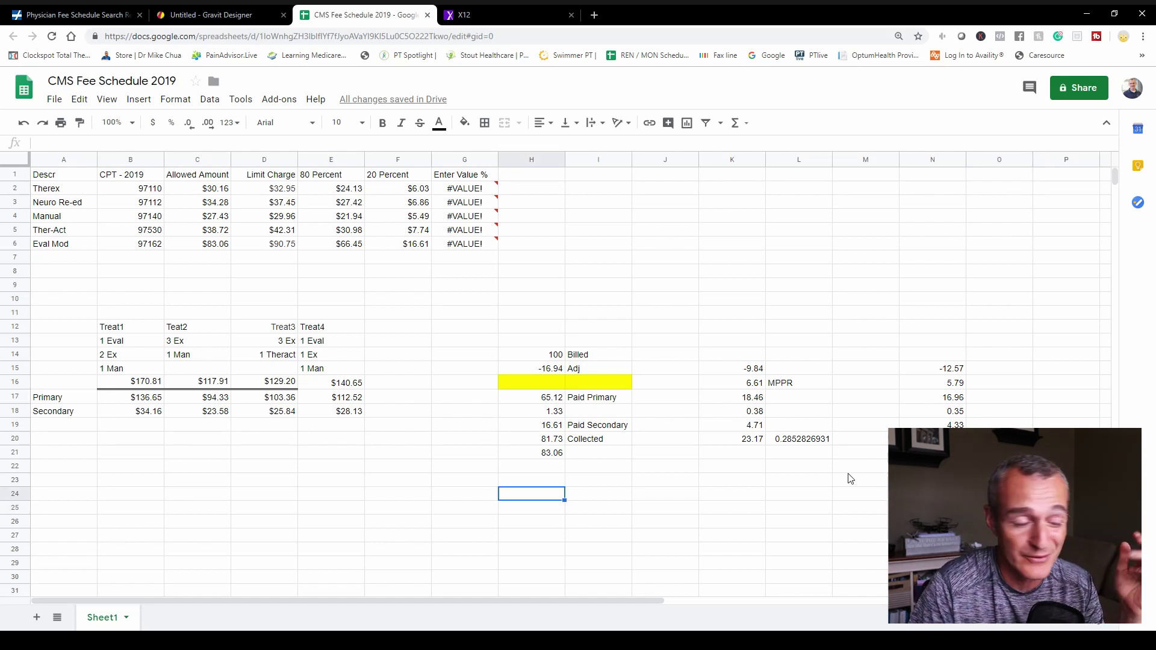
text(=)
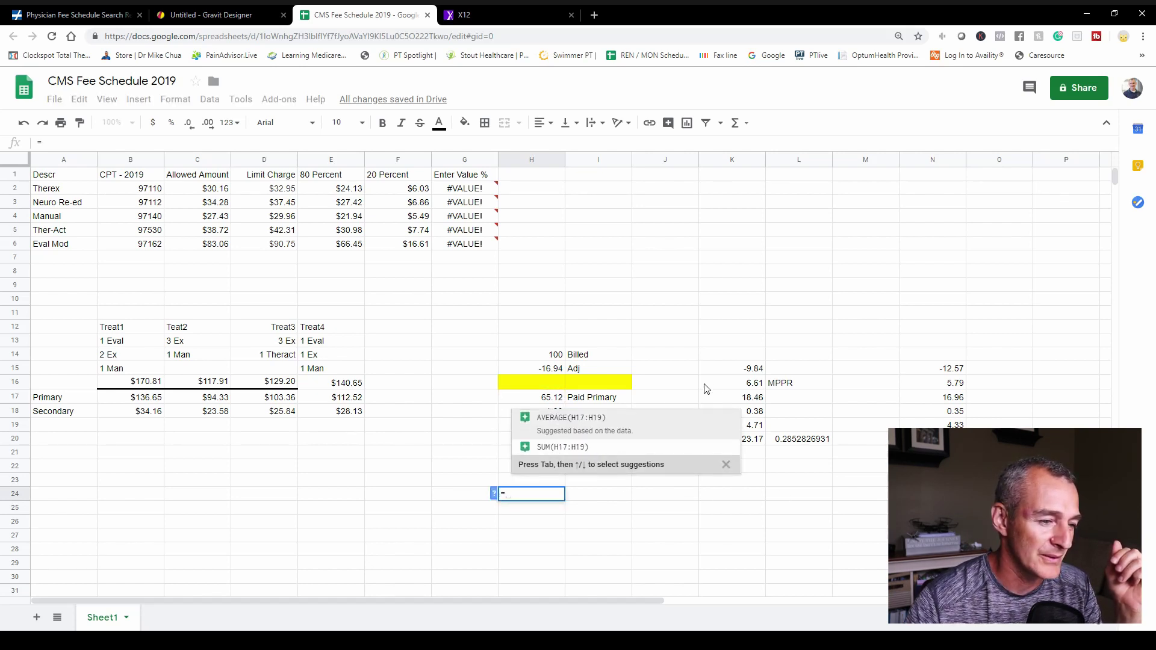
click(553, 402)
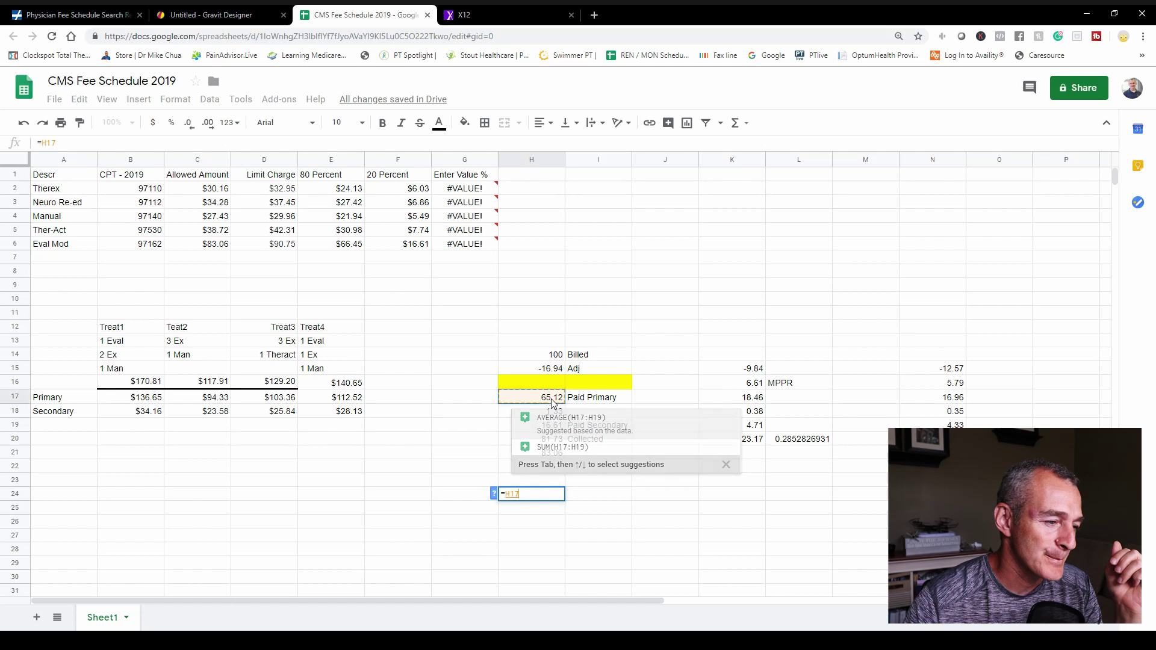
text(+)
click(549, 428)
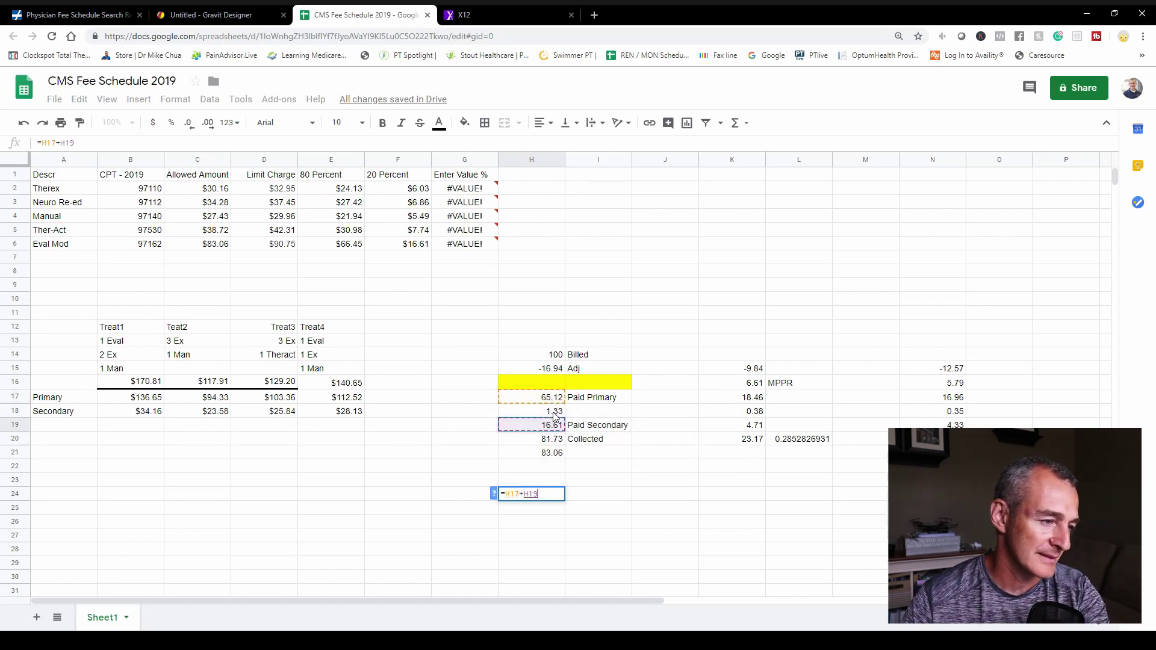
text(+)
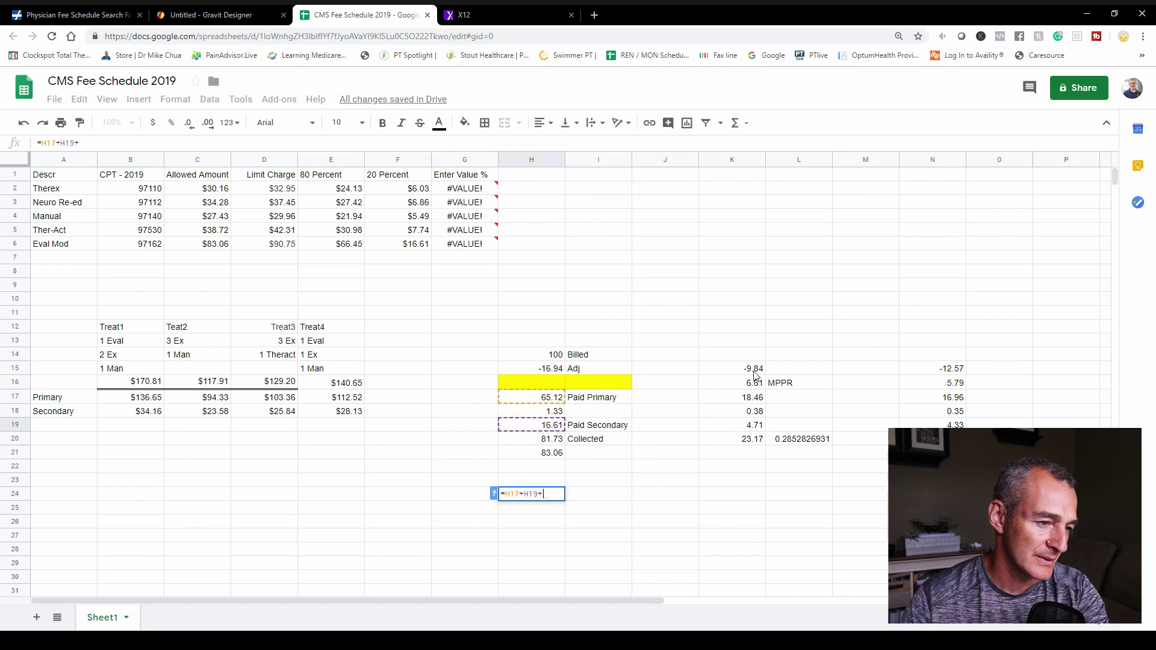
click(754, 385)
text(+)
click(754, 399)
text(+)
click(753, 427)
text(+)
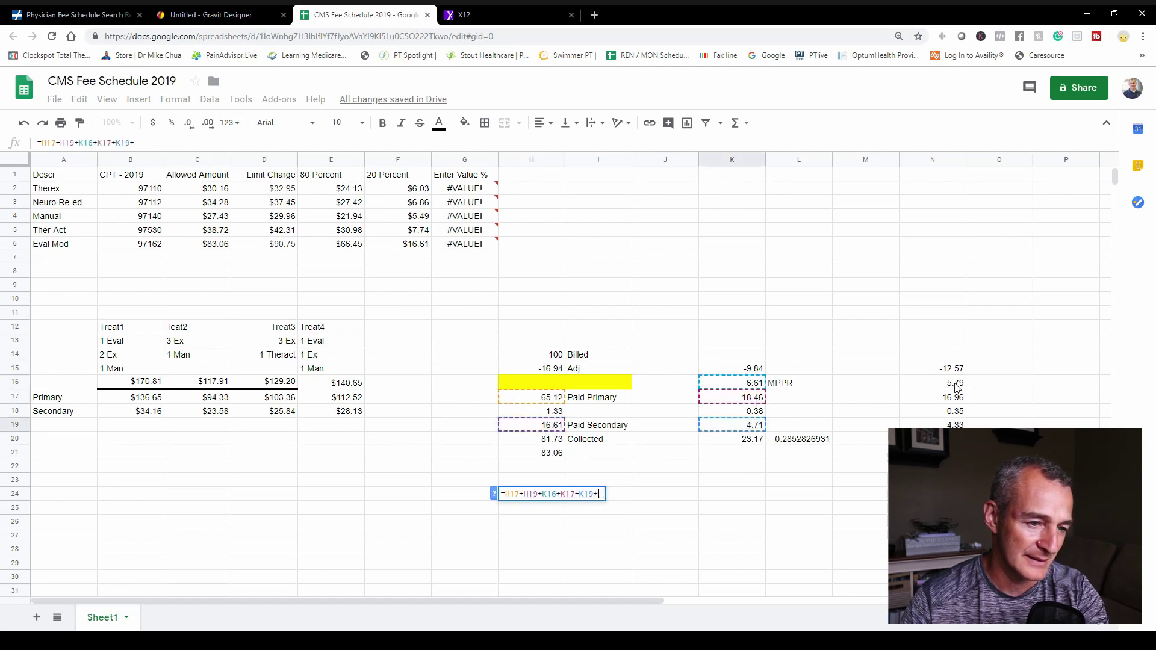
click(954, 383)
text(+)
click(954, 398)
text(+)
click(955, 423)
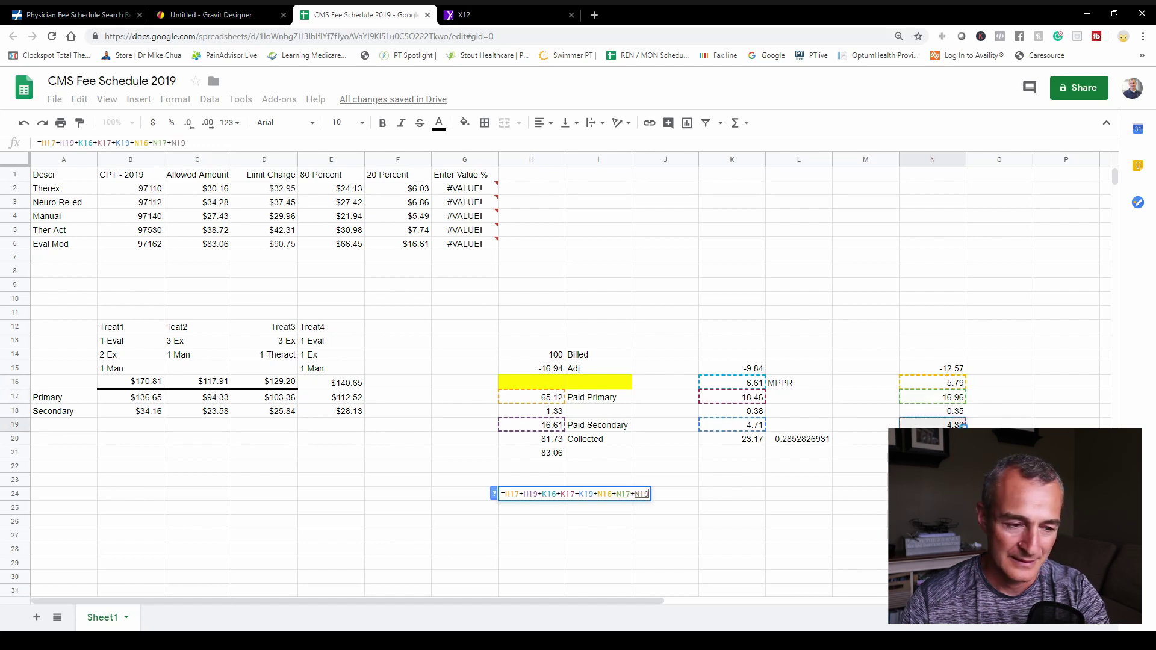
key(Return)
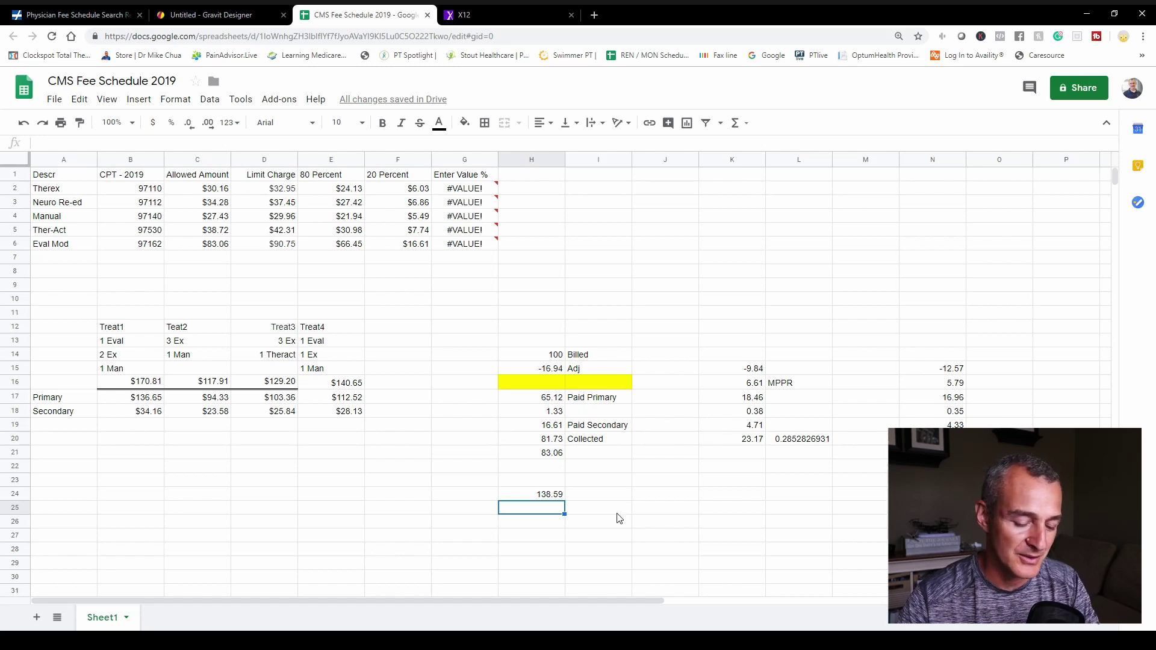
Step: In H25, total only the primary and secondary payments without the MPPR reductions: H17, H19, K17, K19, N17 and N19
text(=)
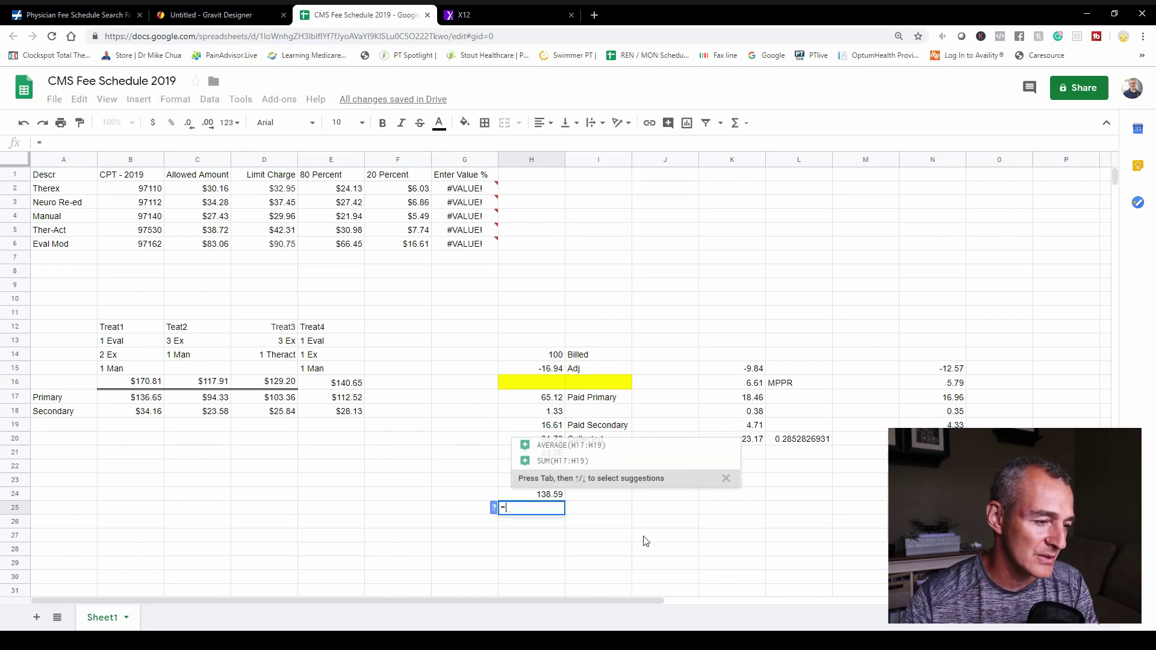
click(555, 402)
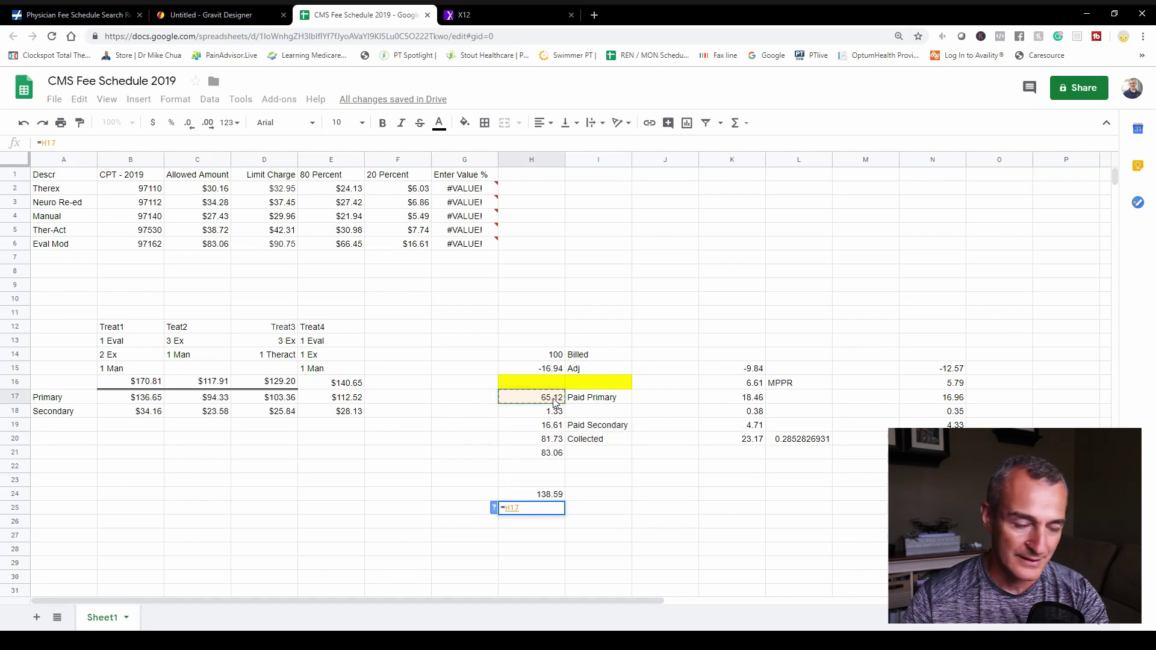
text(+)
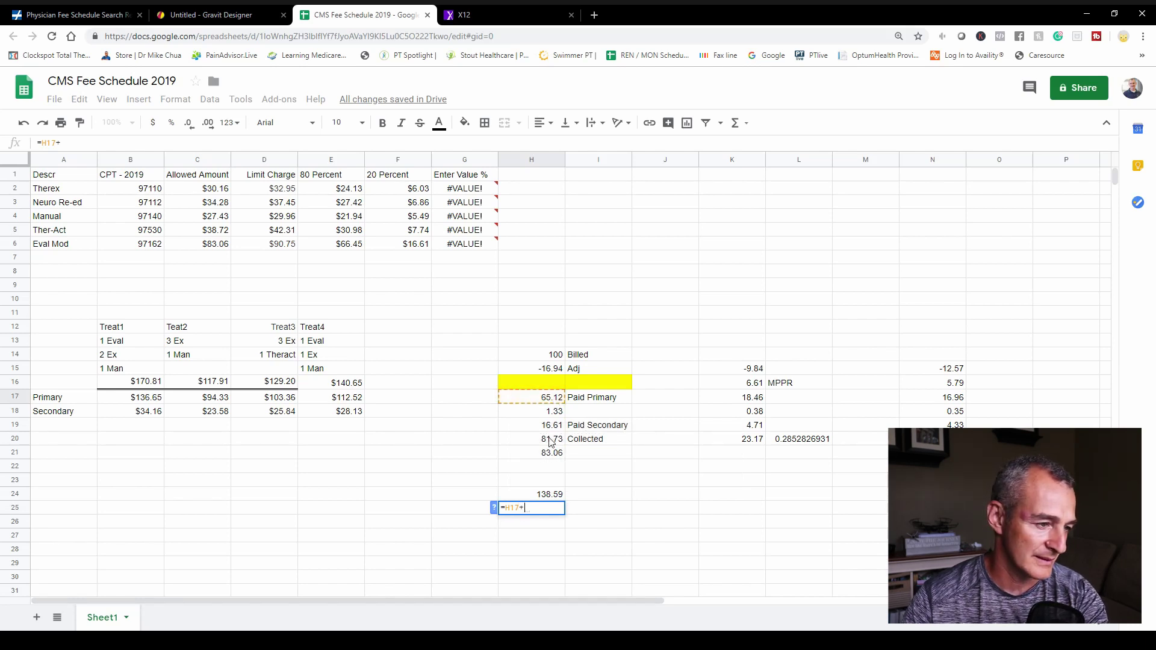
click(555, 425)
text(+)
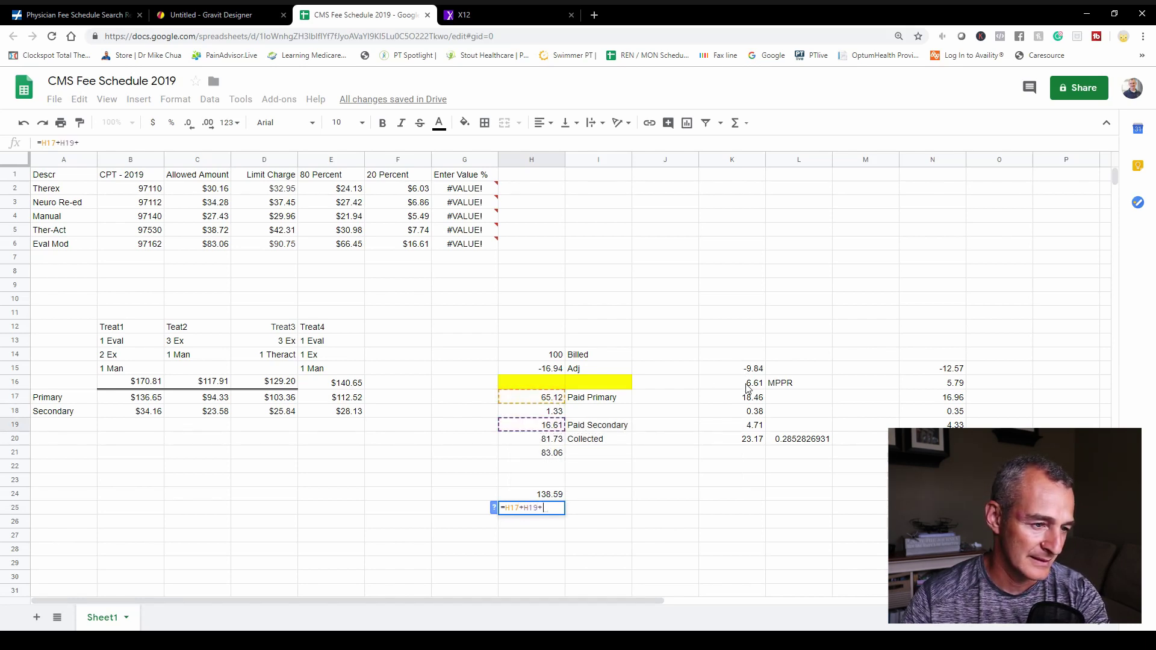
click(750, 400)
text(+)
click(750, 425)
text(+)
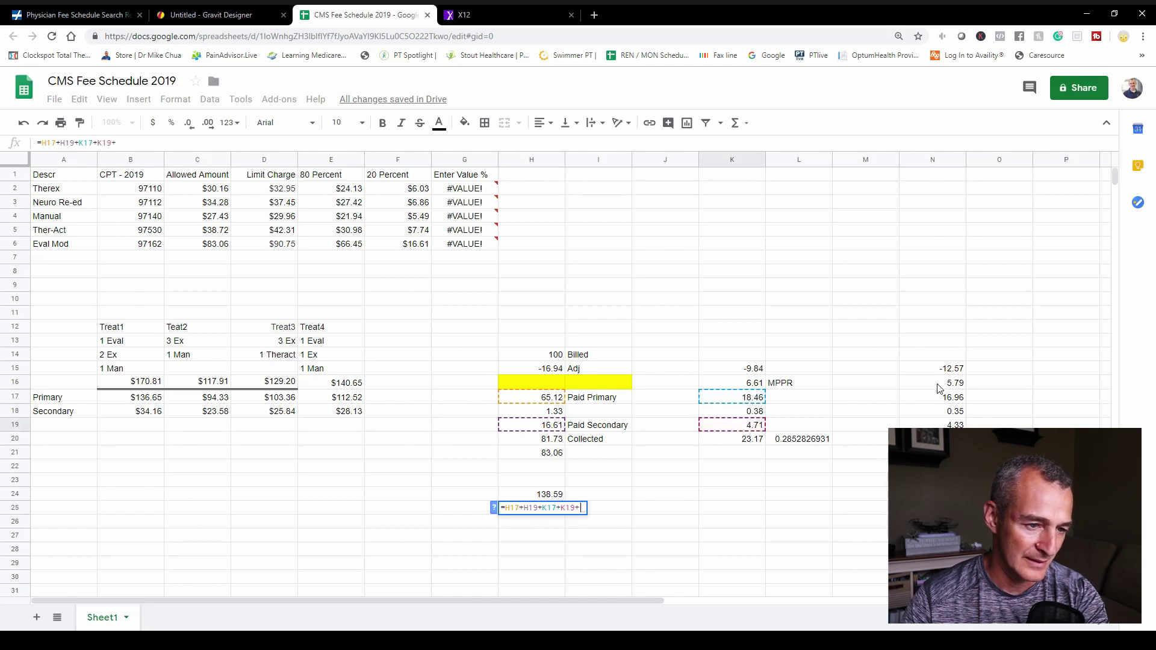
click(938, 385)
text(+)
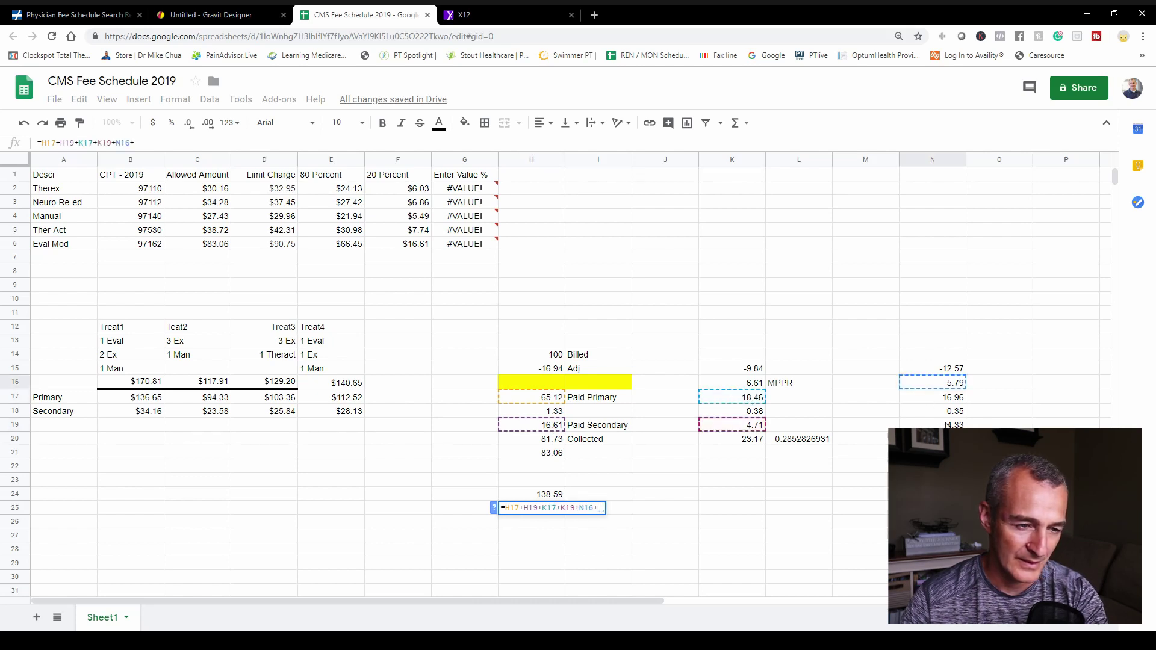
key(BackSpace)
click(947, 399)
text(+)
click(951, 425)
key(Return)
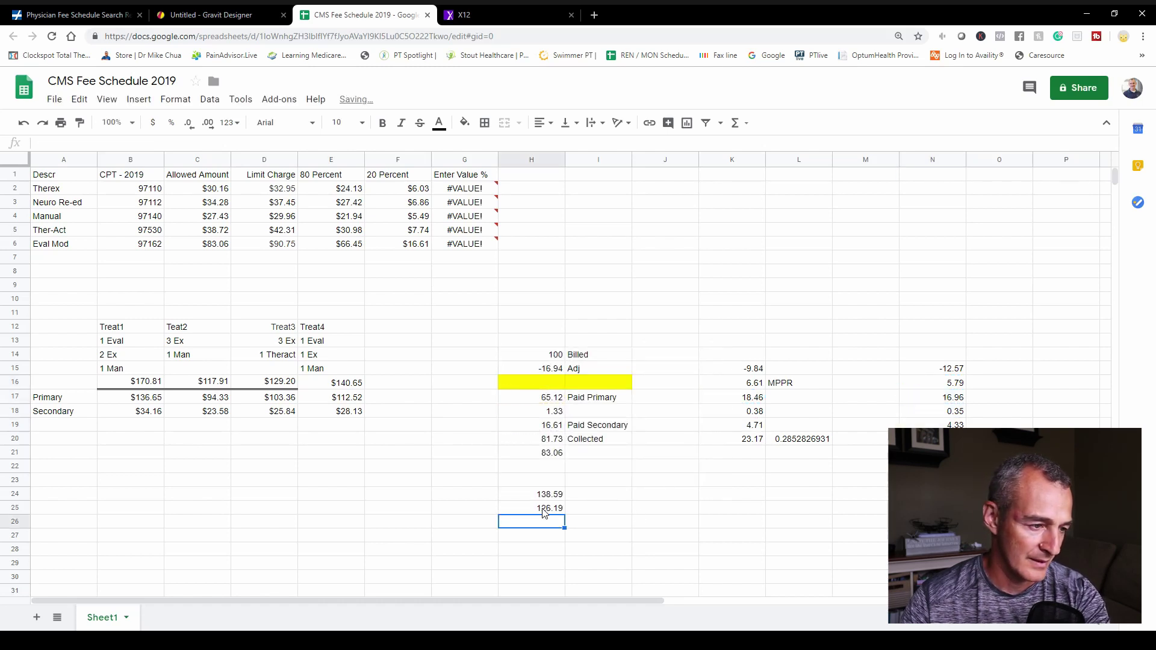
Step: Check which payment and MPPR cells the formula in H24 includes, leaving it as it is
key(Up)
key(Up)
key(Return)
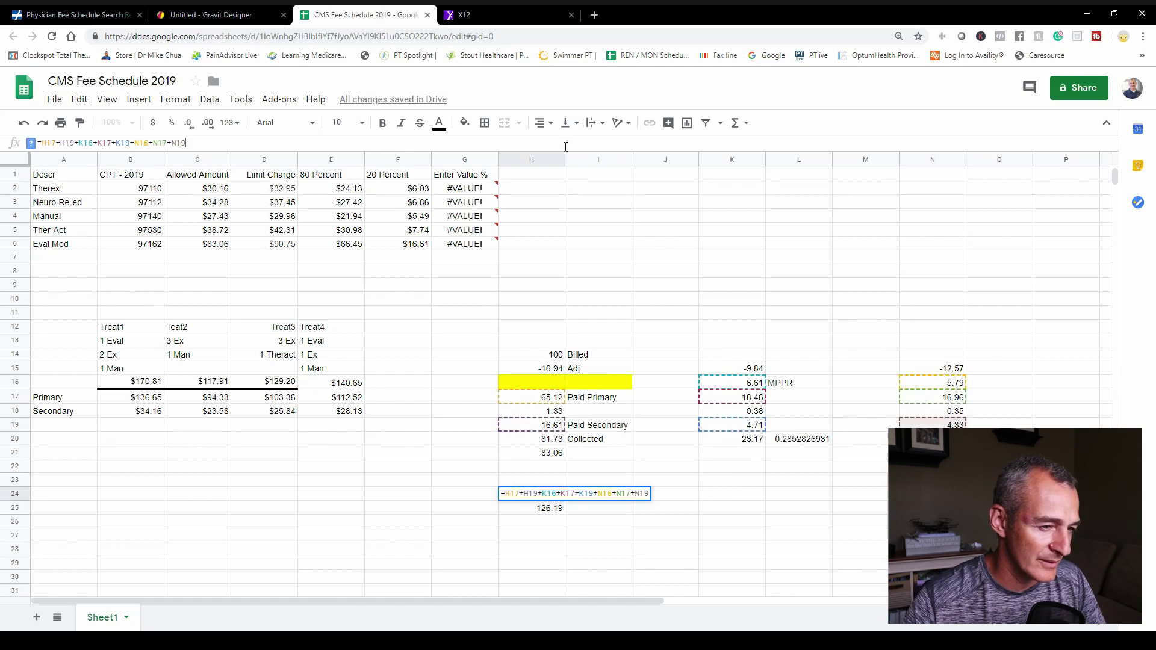
key(Return)
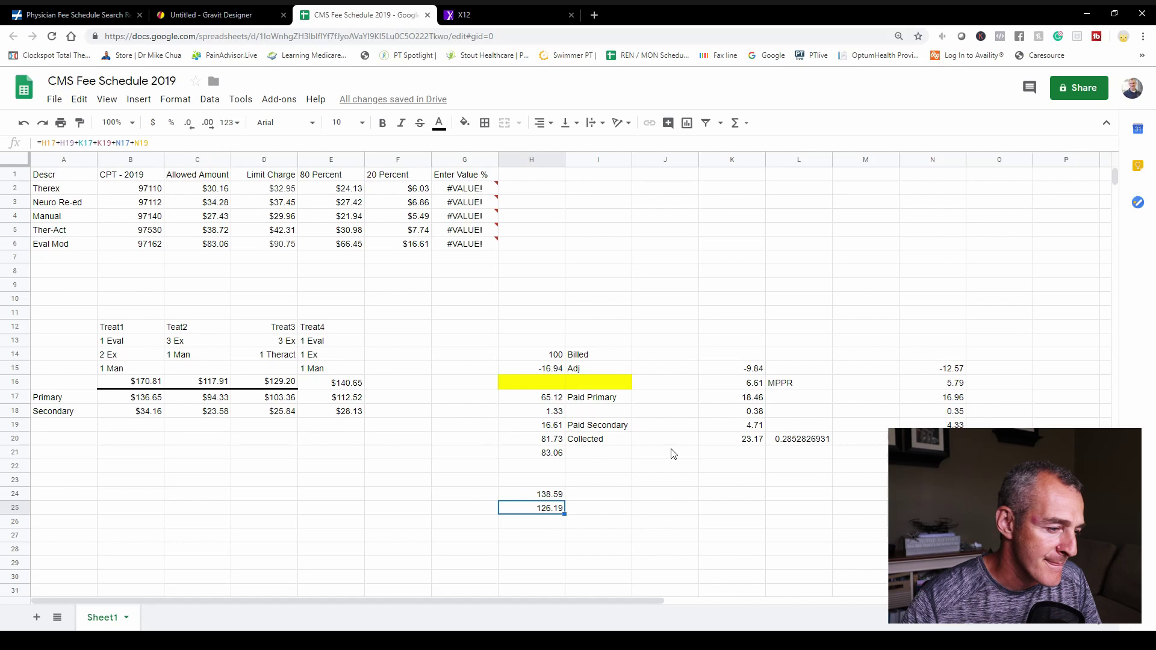
Step: In I24, divide the payments-only total H25 by the total including MPPR, H24
click(590, 495)
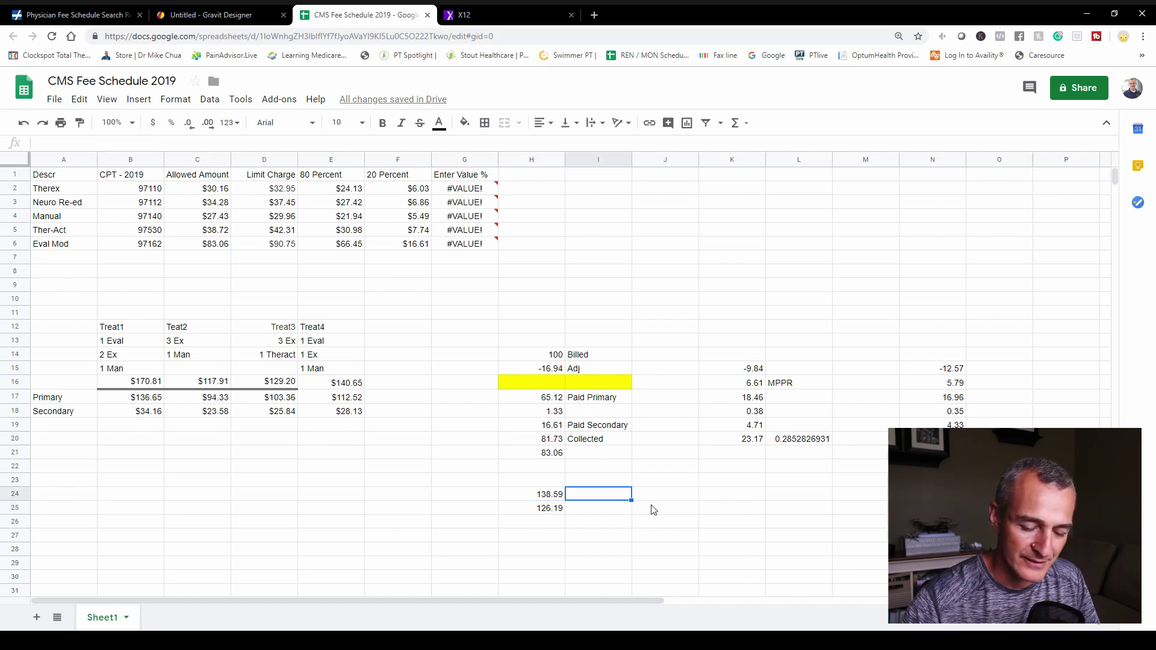
text(=)
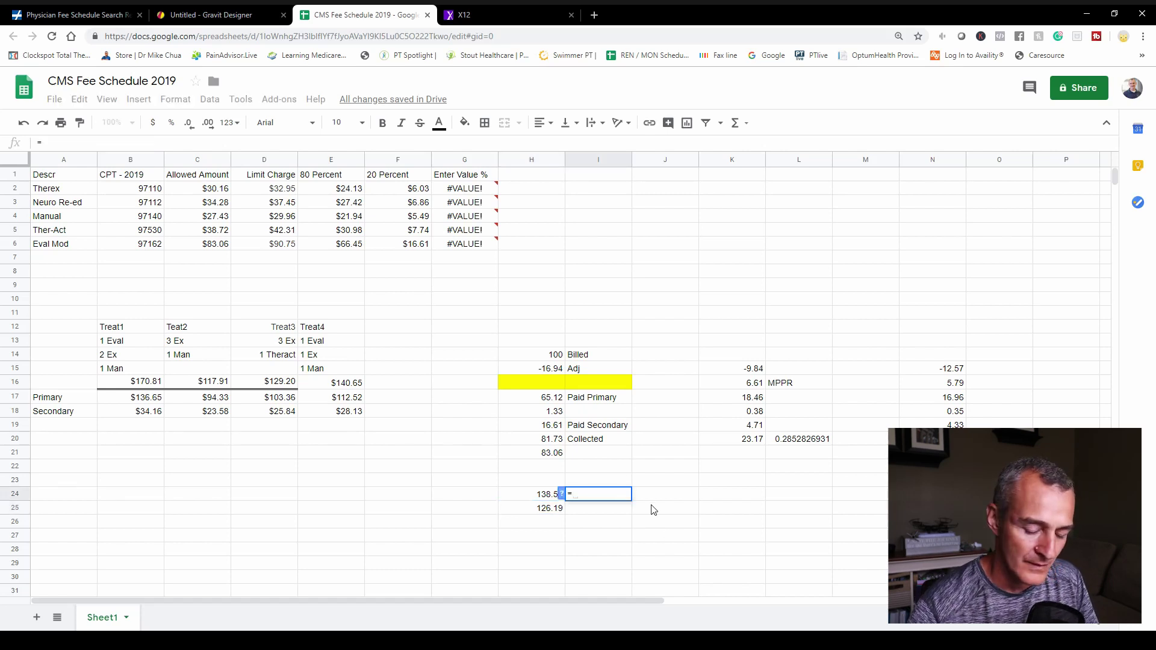
key(Left)
key(Down)
text(/)
key(Left)
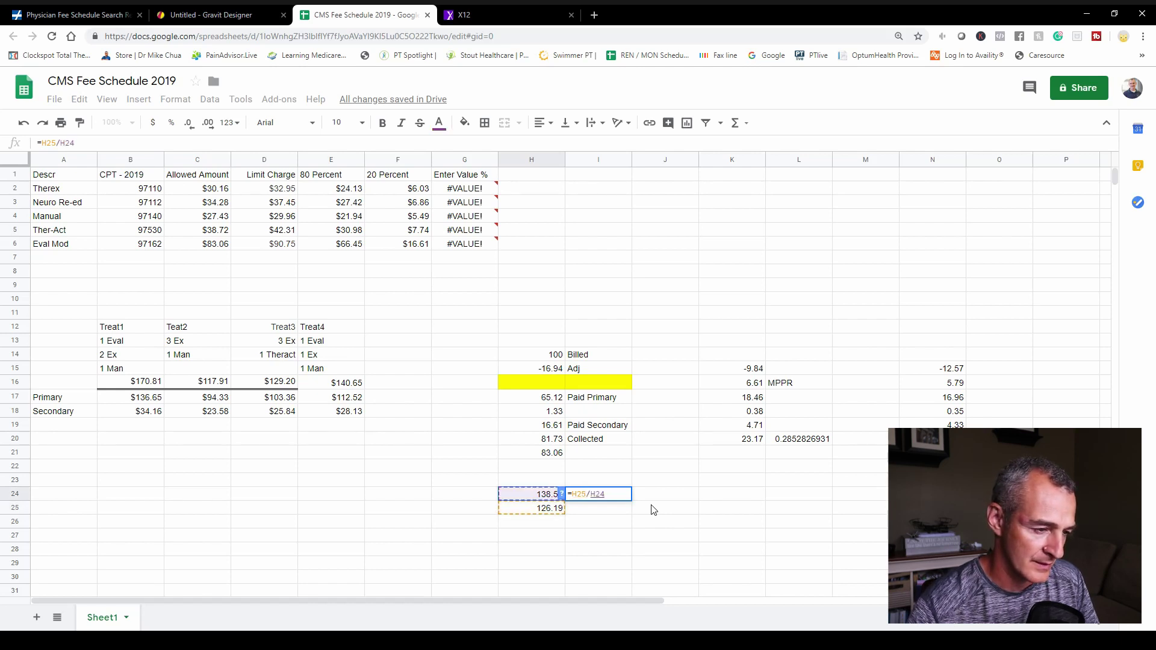
key(Return)
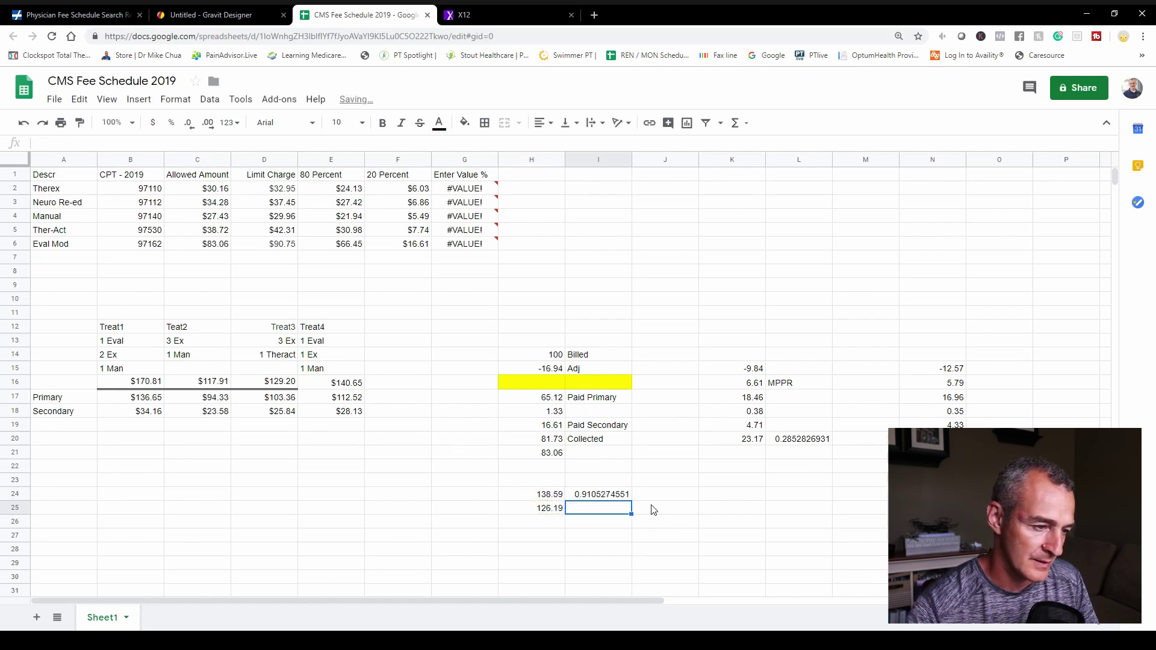
Step: Try the inverse ratio, H24 divided by H25, in I25 and clear that cell again
key(Up)
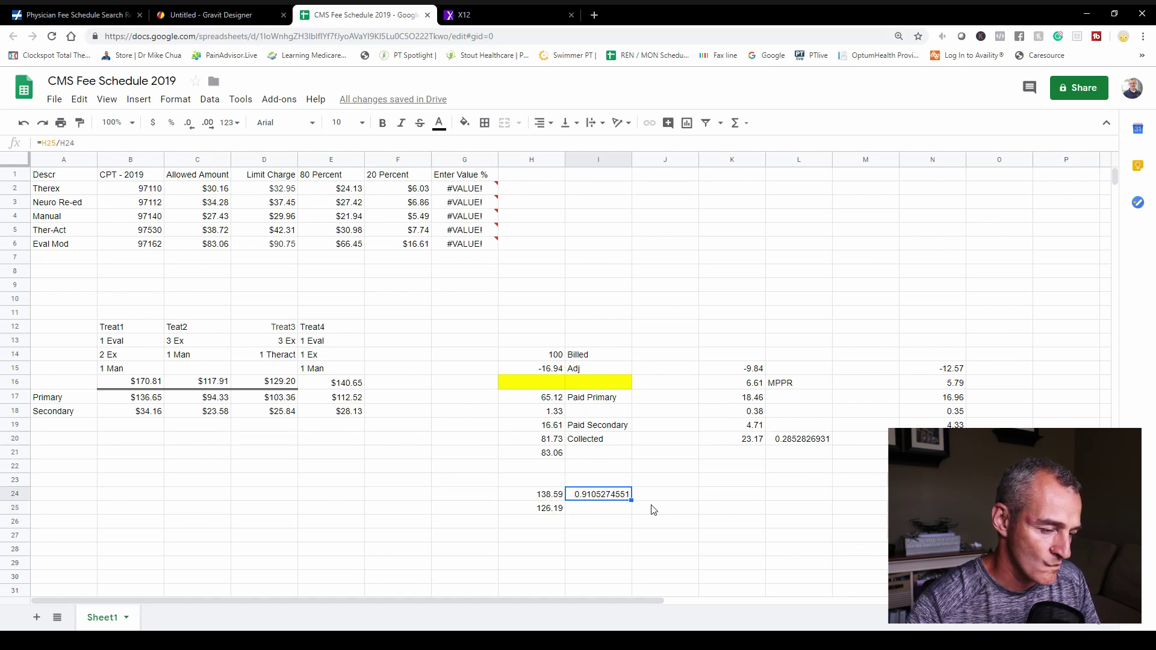
key(Down)
text(=)
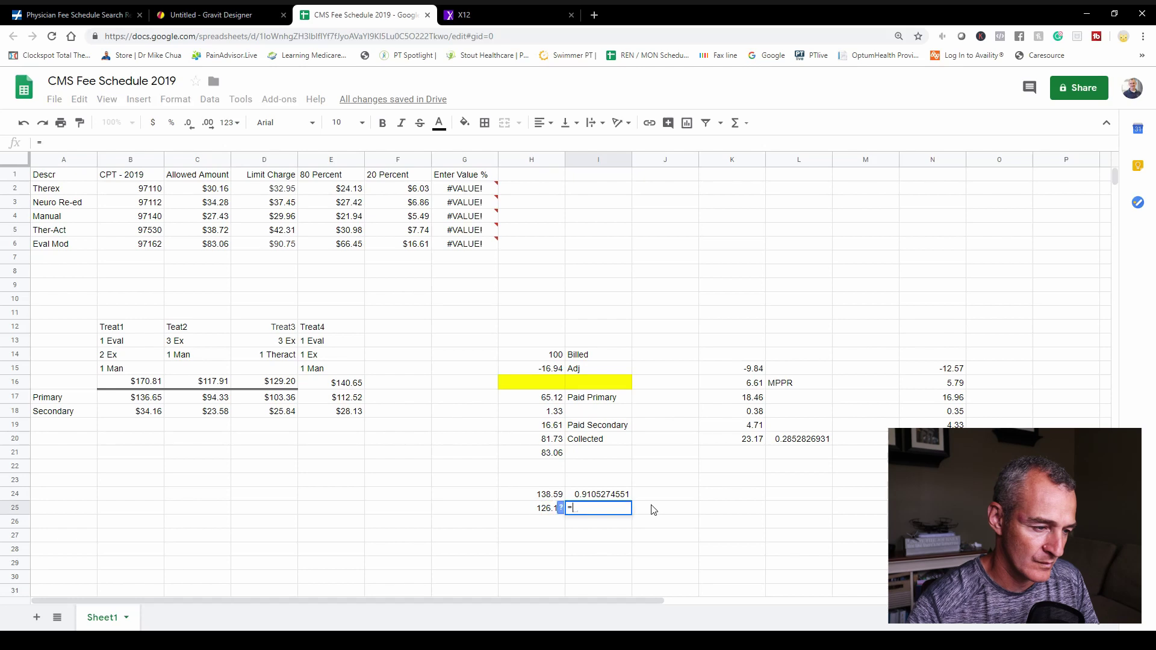
key(Left)
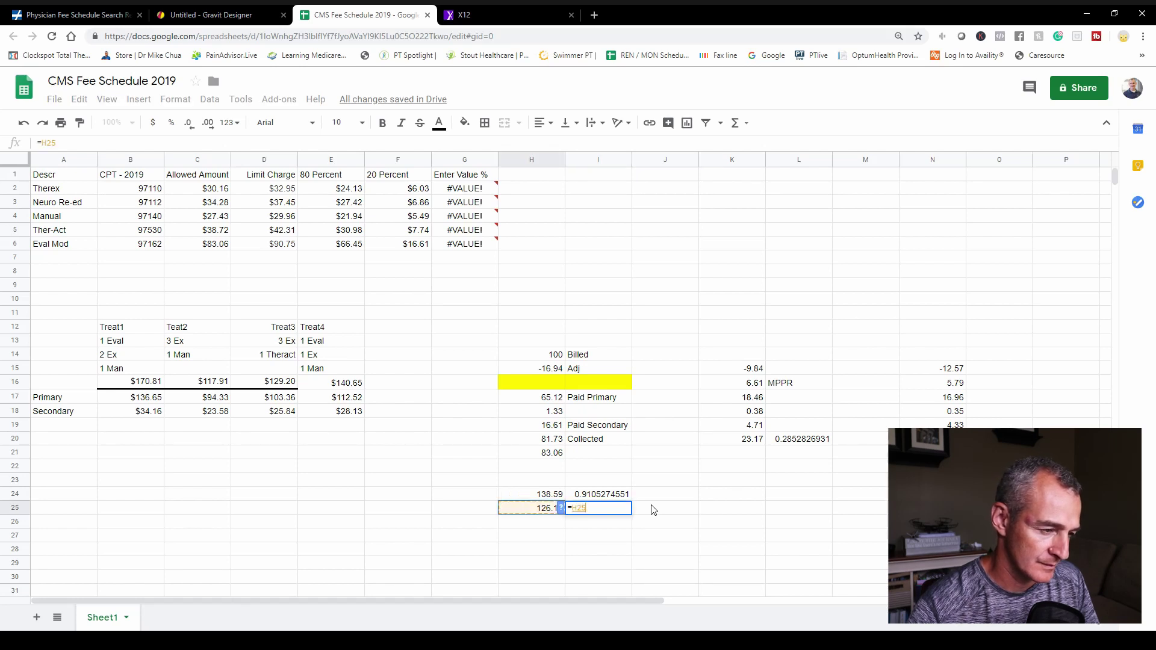
key(Up)
text(/)
key(Left)
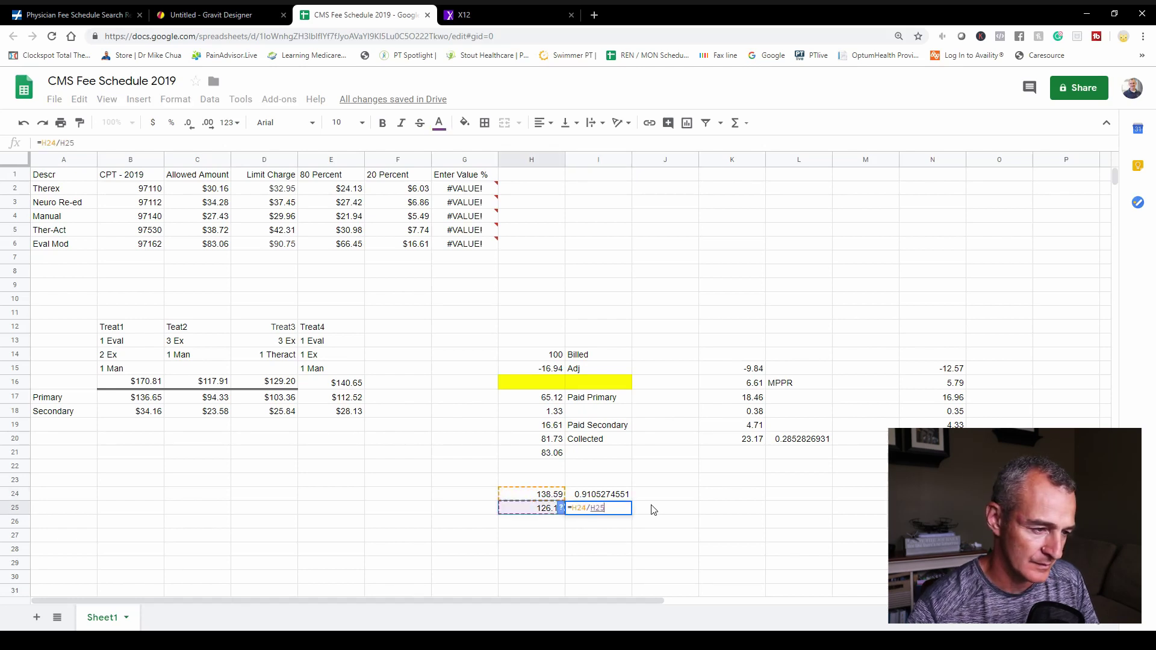
key(Return)
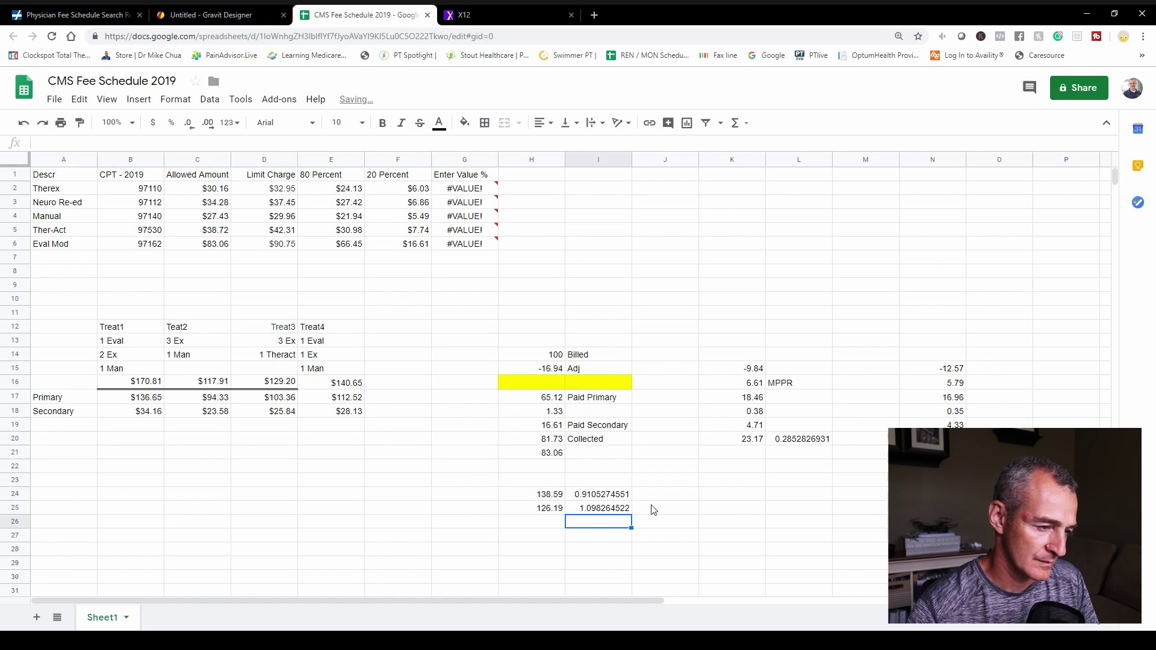
key(Up)
key(Delete)
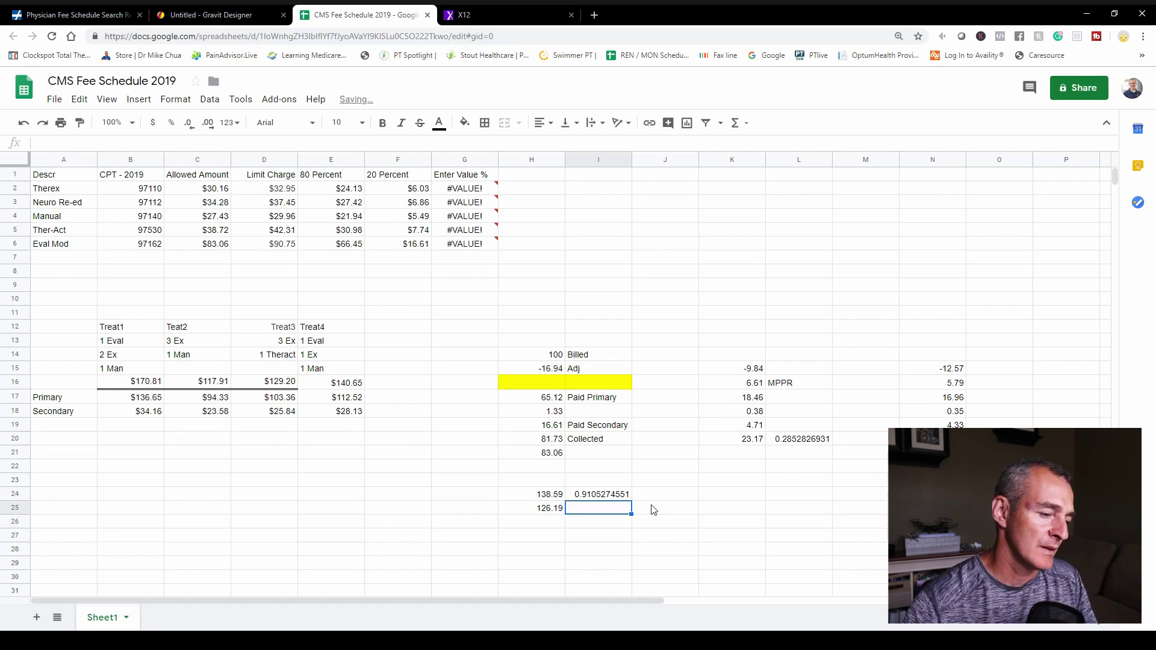
Step: Compare the Treat4 allowed total in E16 with the claim totals with and without MPPR in H24 and H25
click(653, 510)
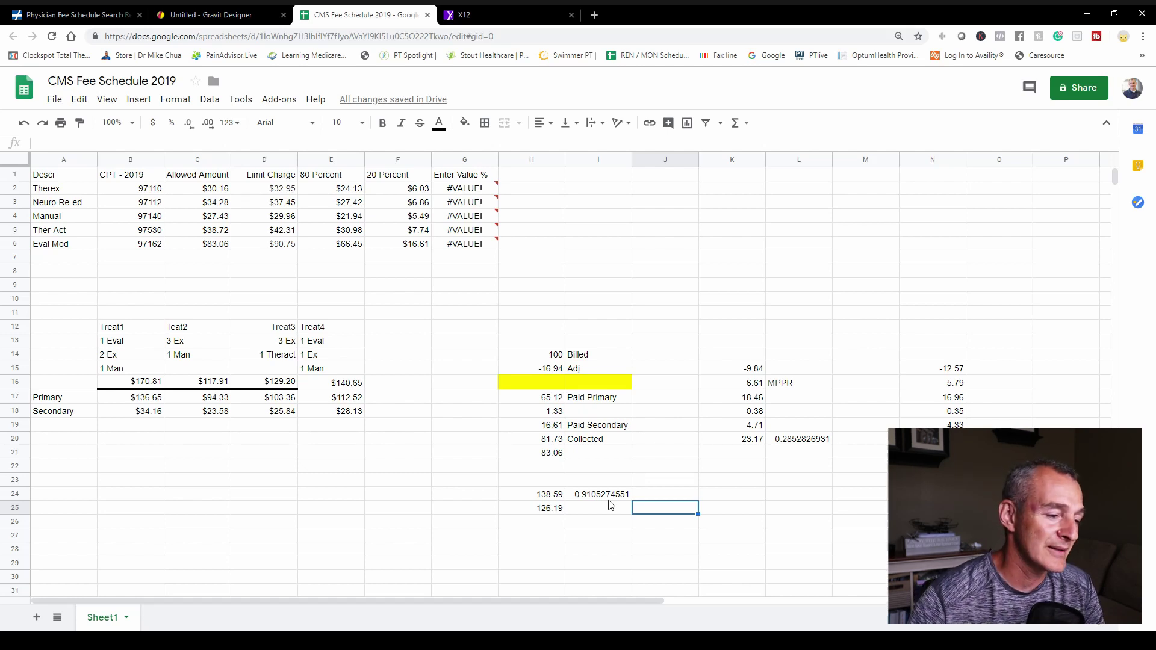
click(551, 497)
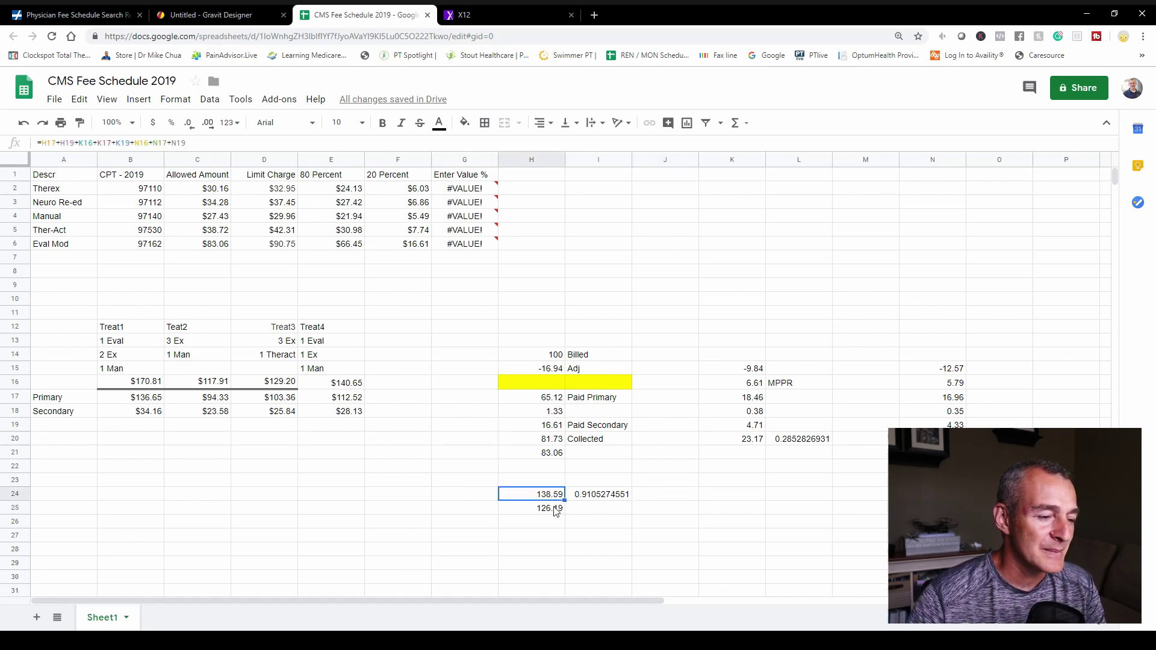
click(355, 386)
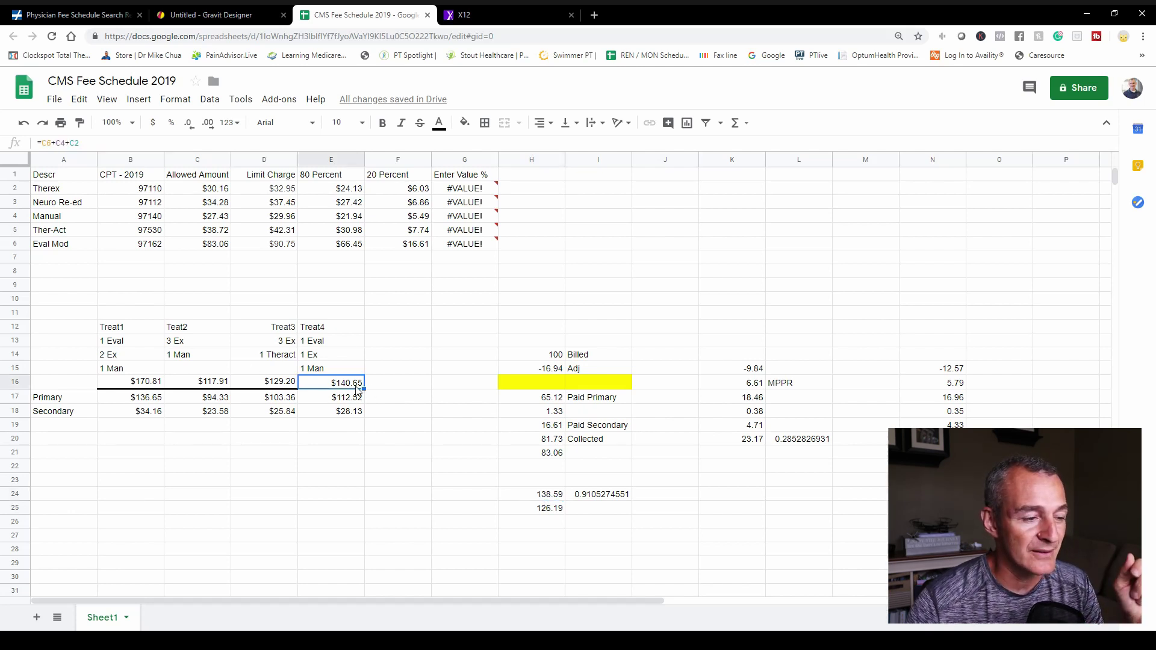
click(542, 498)
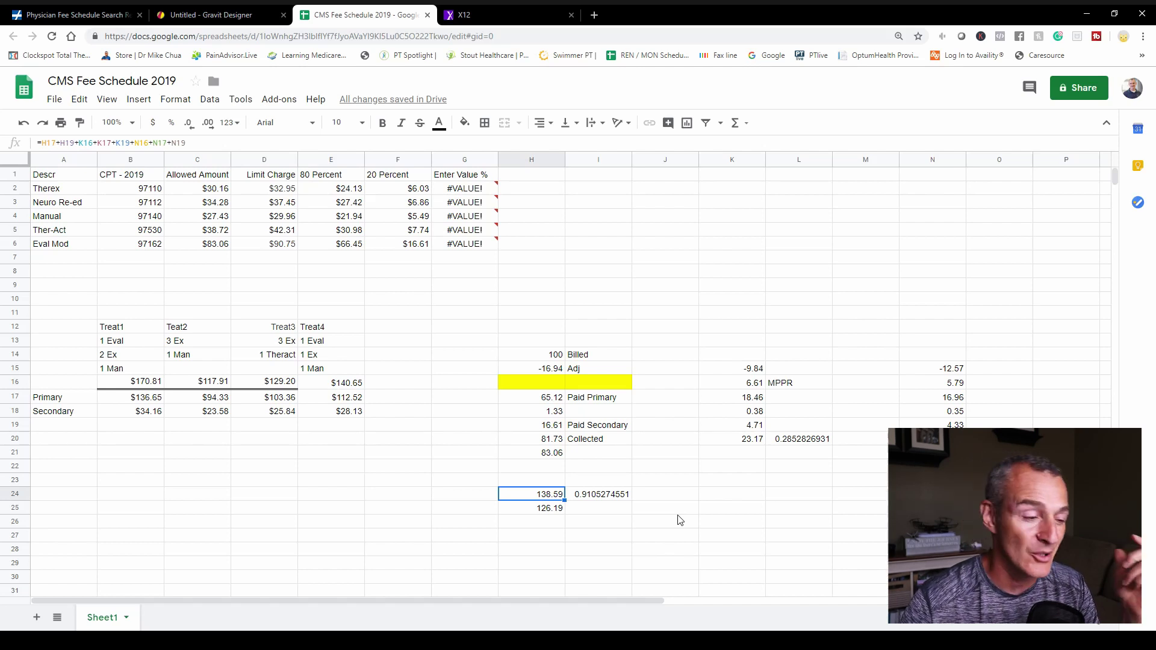
click(525, 510)
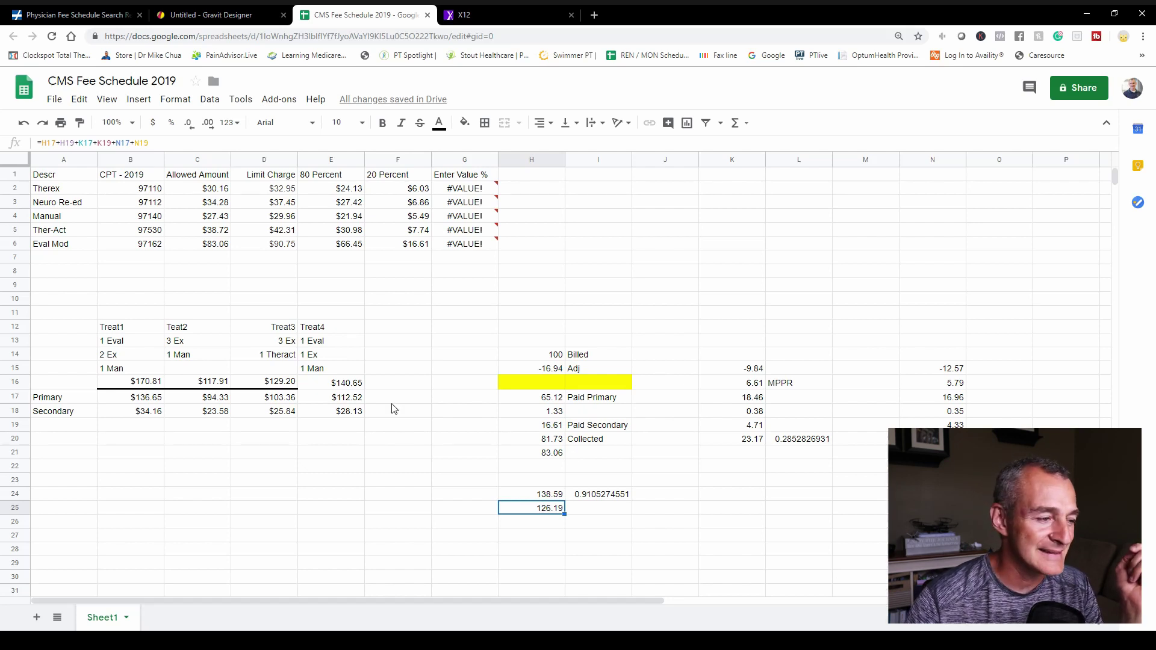
click(334, 385)
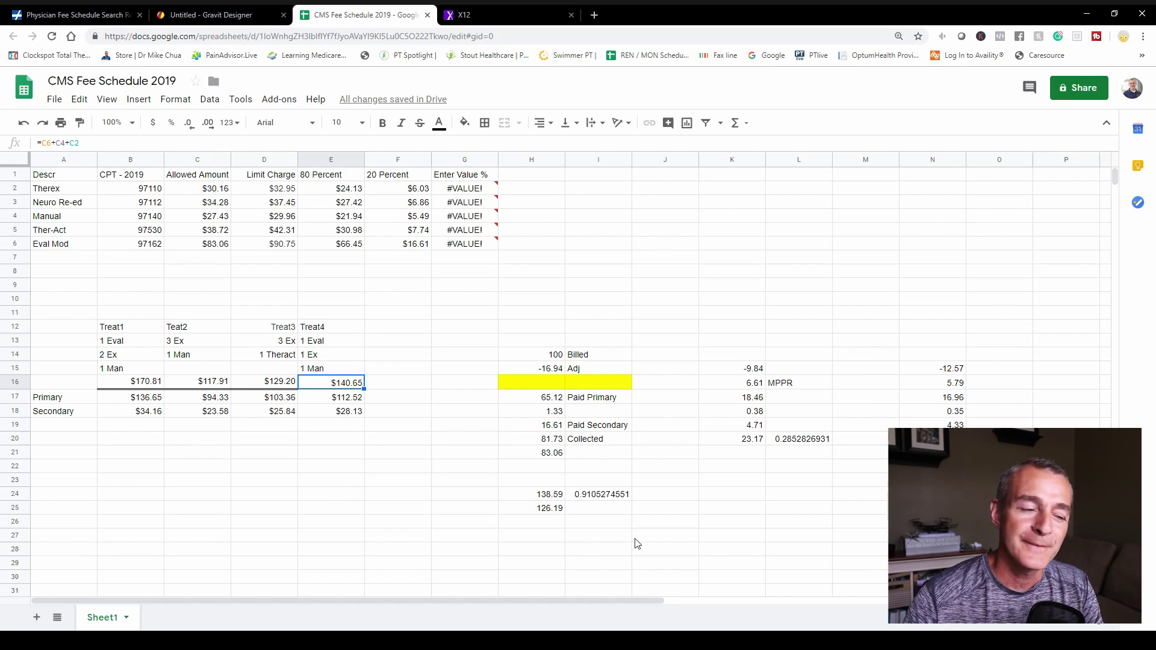
click(550, 510)
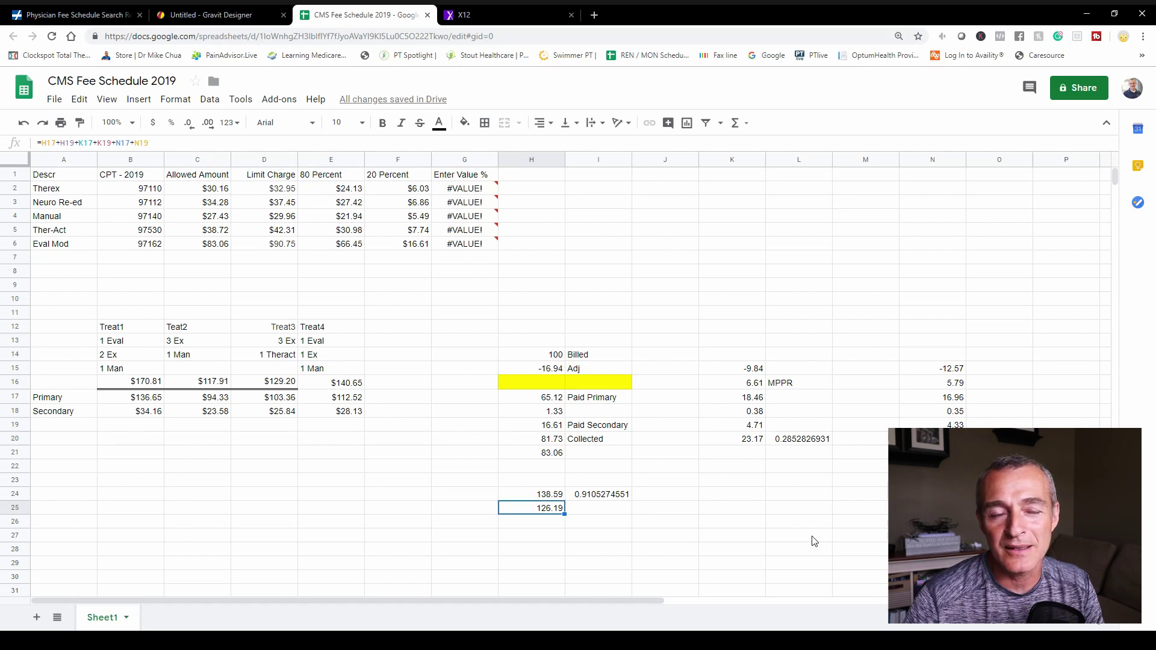